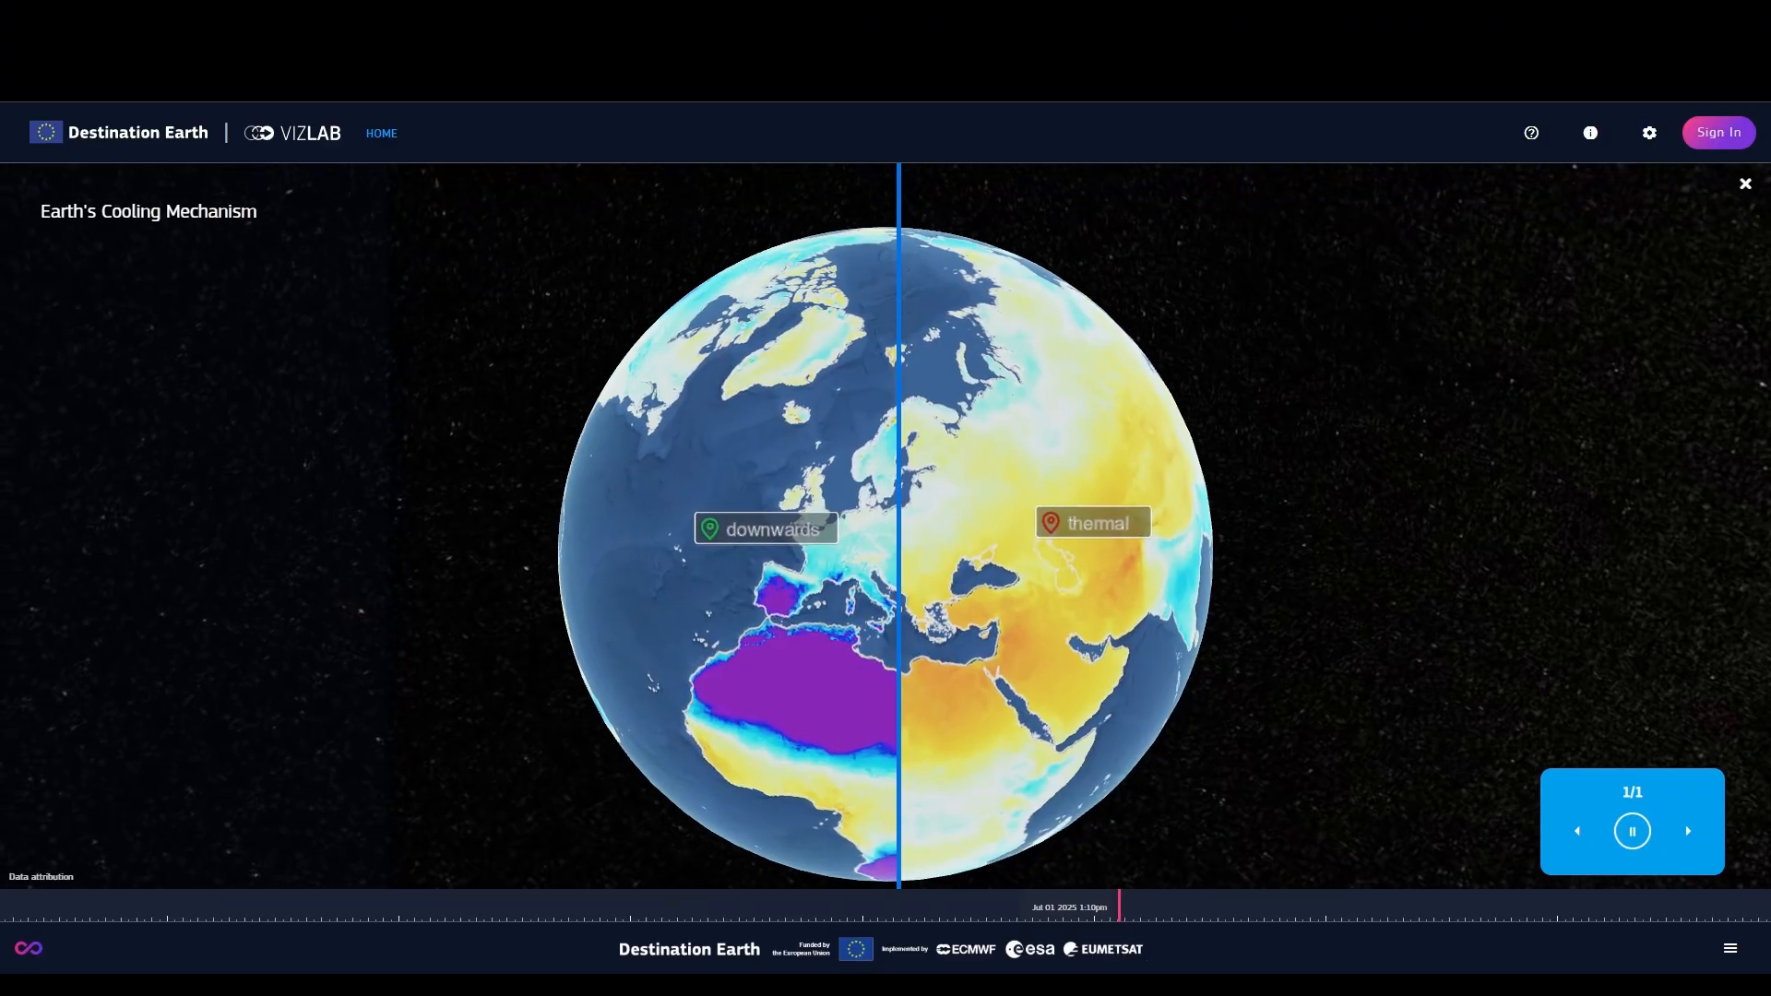
{"action": "left_click_drag", "start_coordinate": [908, 746], "coordinate": [695, 696]}
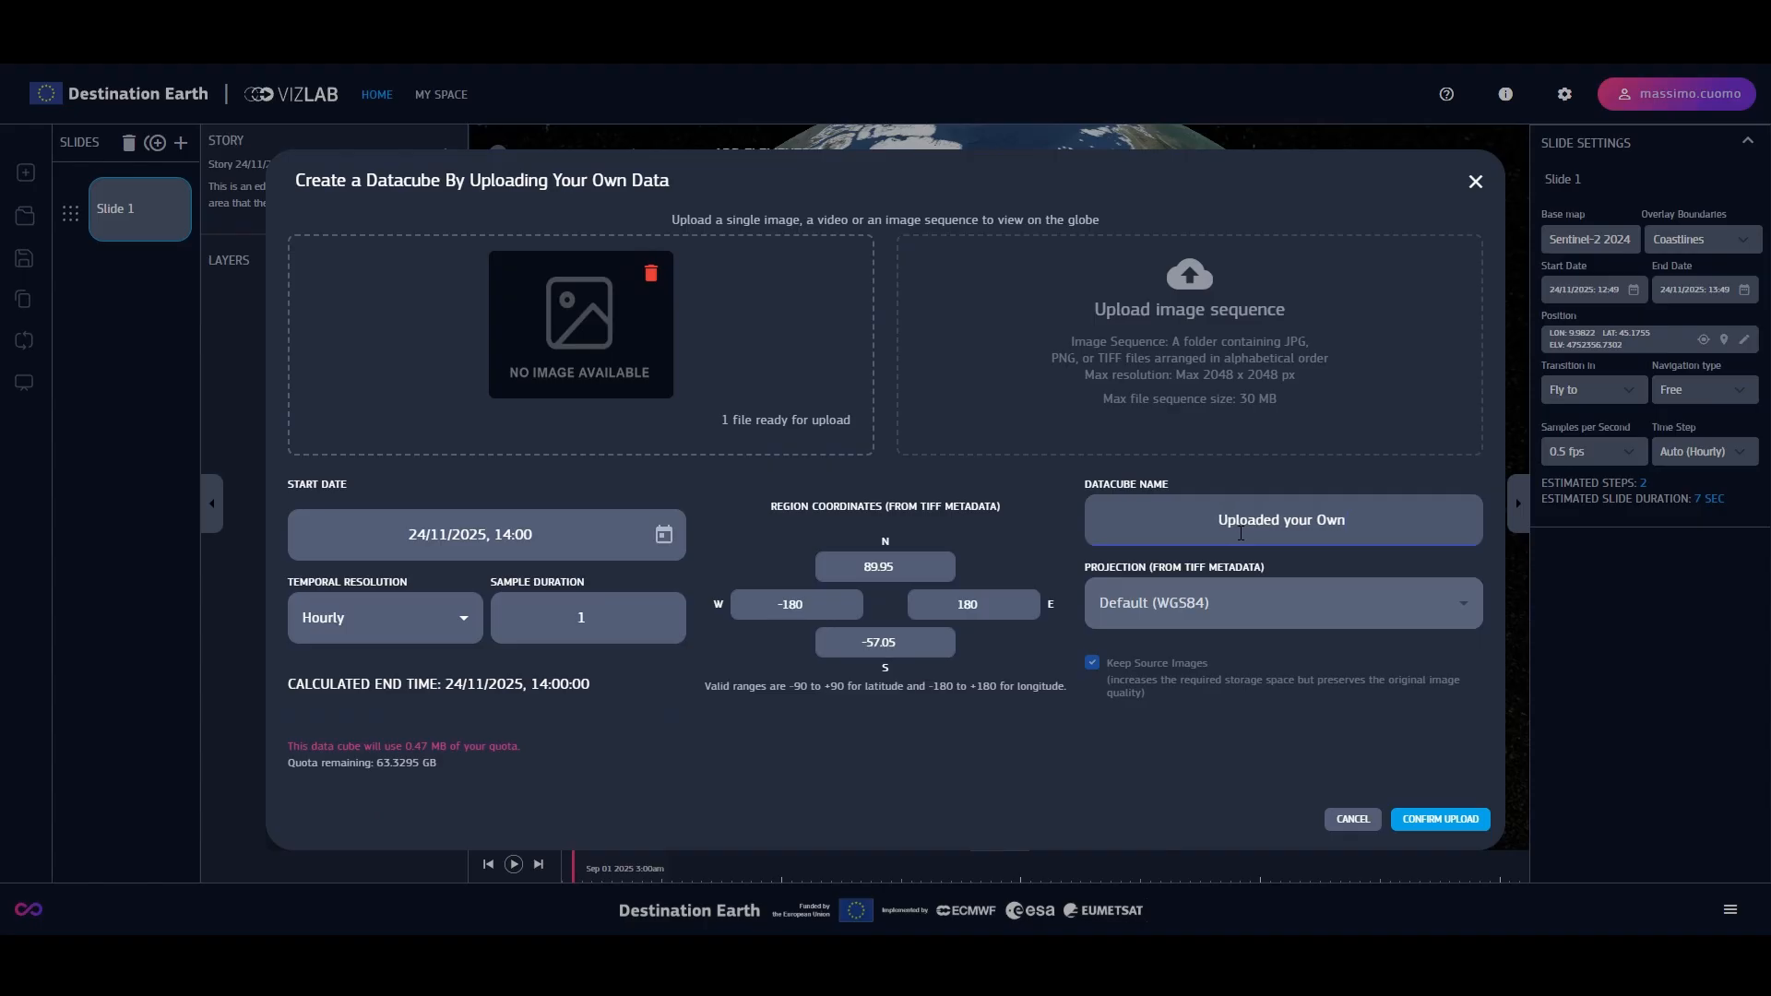
Confirm the upload of the datacube named "Uploaded your Own"
{"action": "left_click", "coordinate": [1435, 821]}
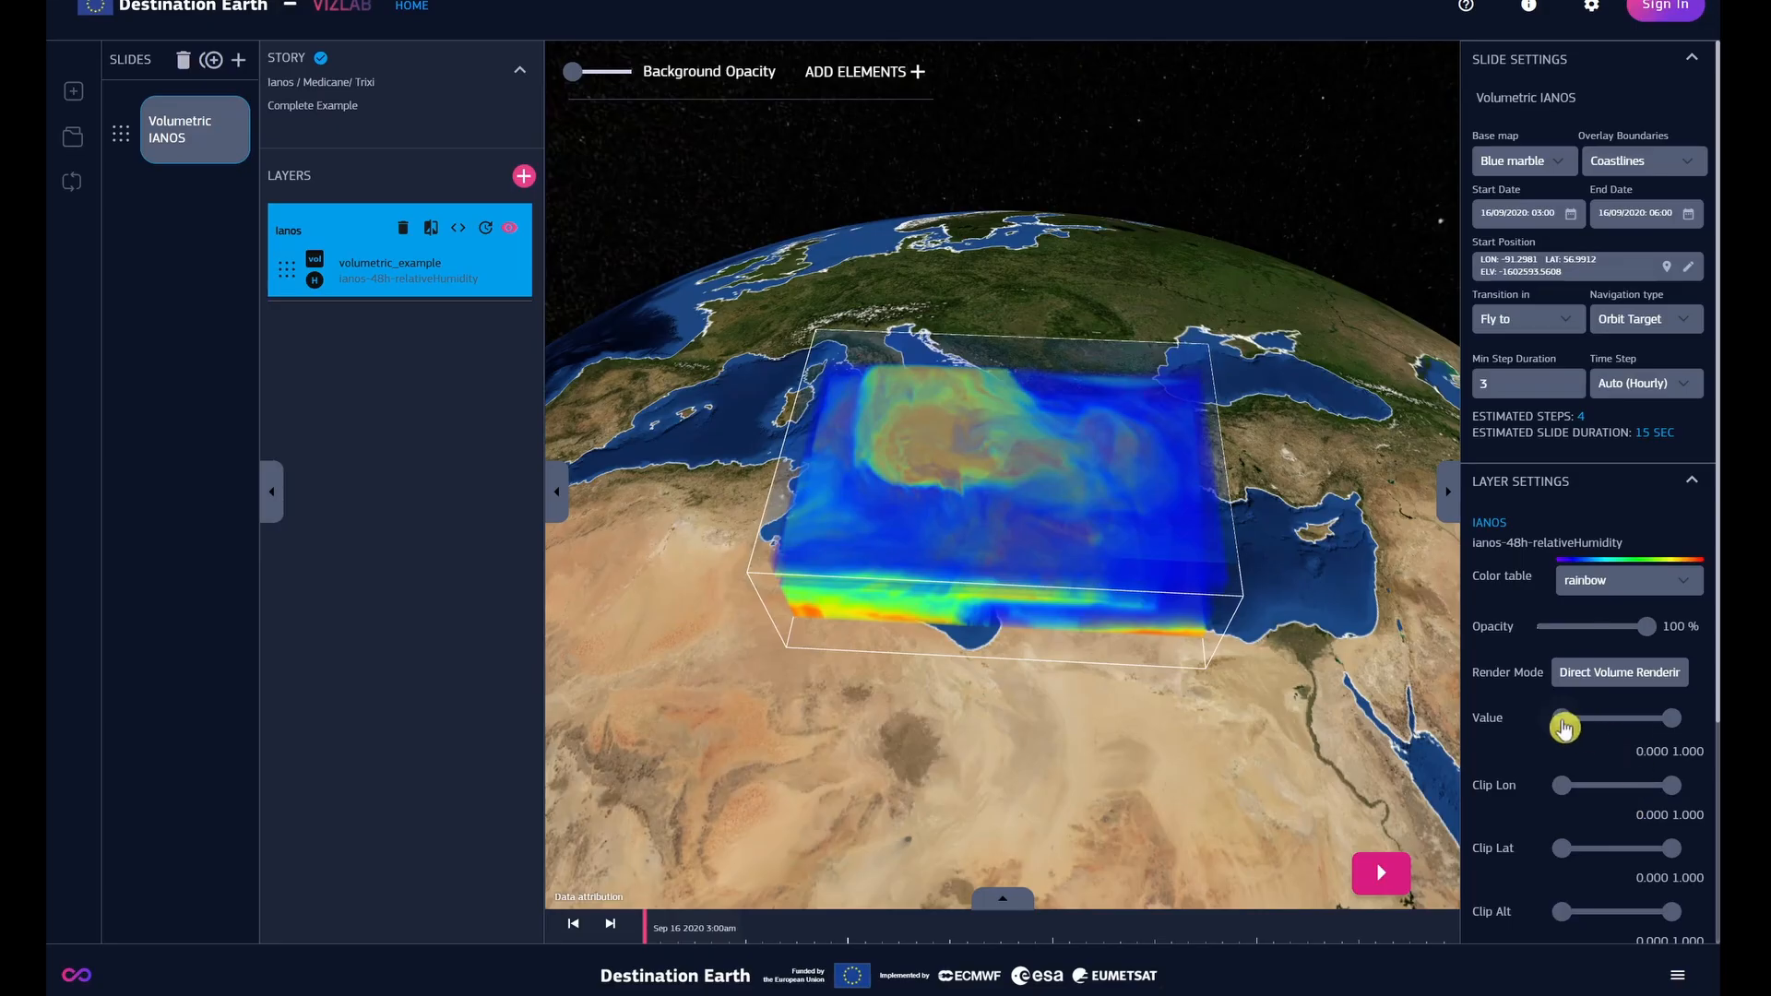
Raise the ianos volume's lower value limit to 0.487 and clip the volume by longitude and altitude
{"action": "left_click_drag", "start_coordinate": [1563, 721], "coordinate": [1614, 719]}
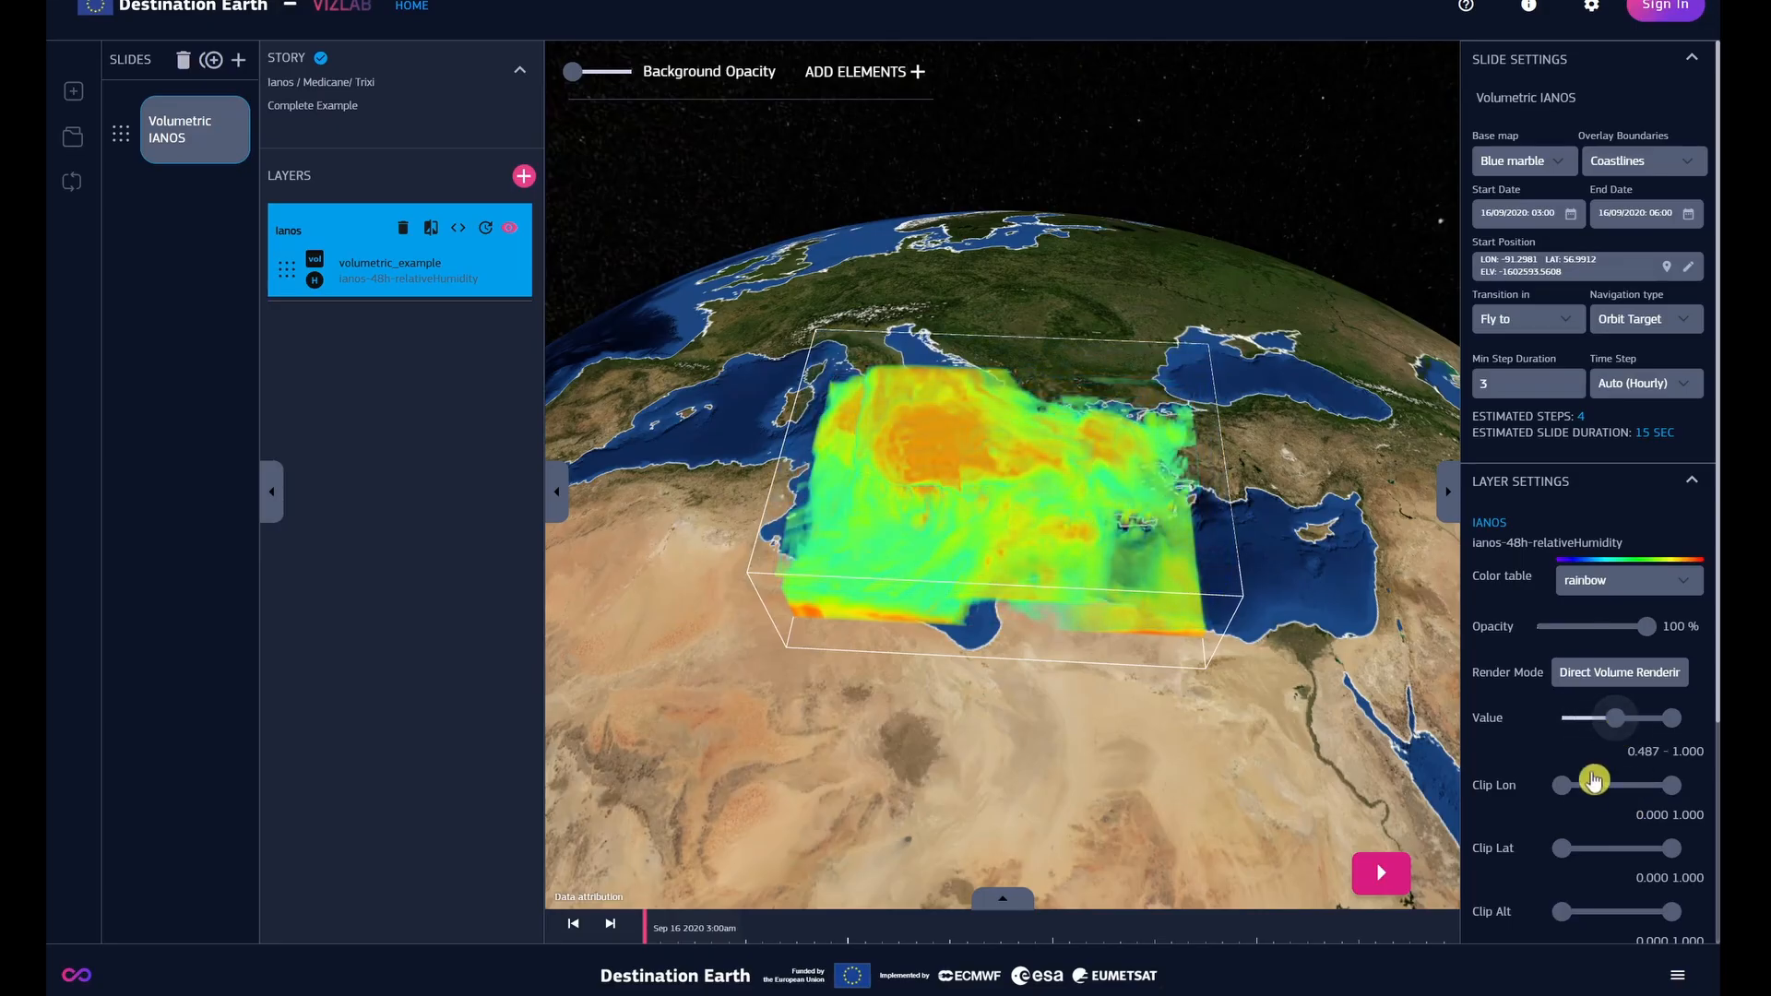
{"action": "left_click_drag", "start_coordinate": [1561, 786], "coordinate": [1615, 848]}
{"action": "left_click_drag", "start_coordinate": [1568, 907], "coordinate": [1584, 910]}
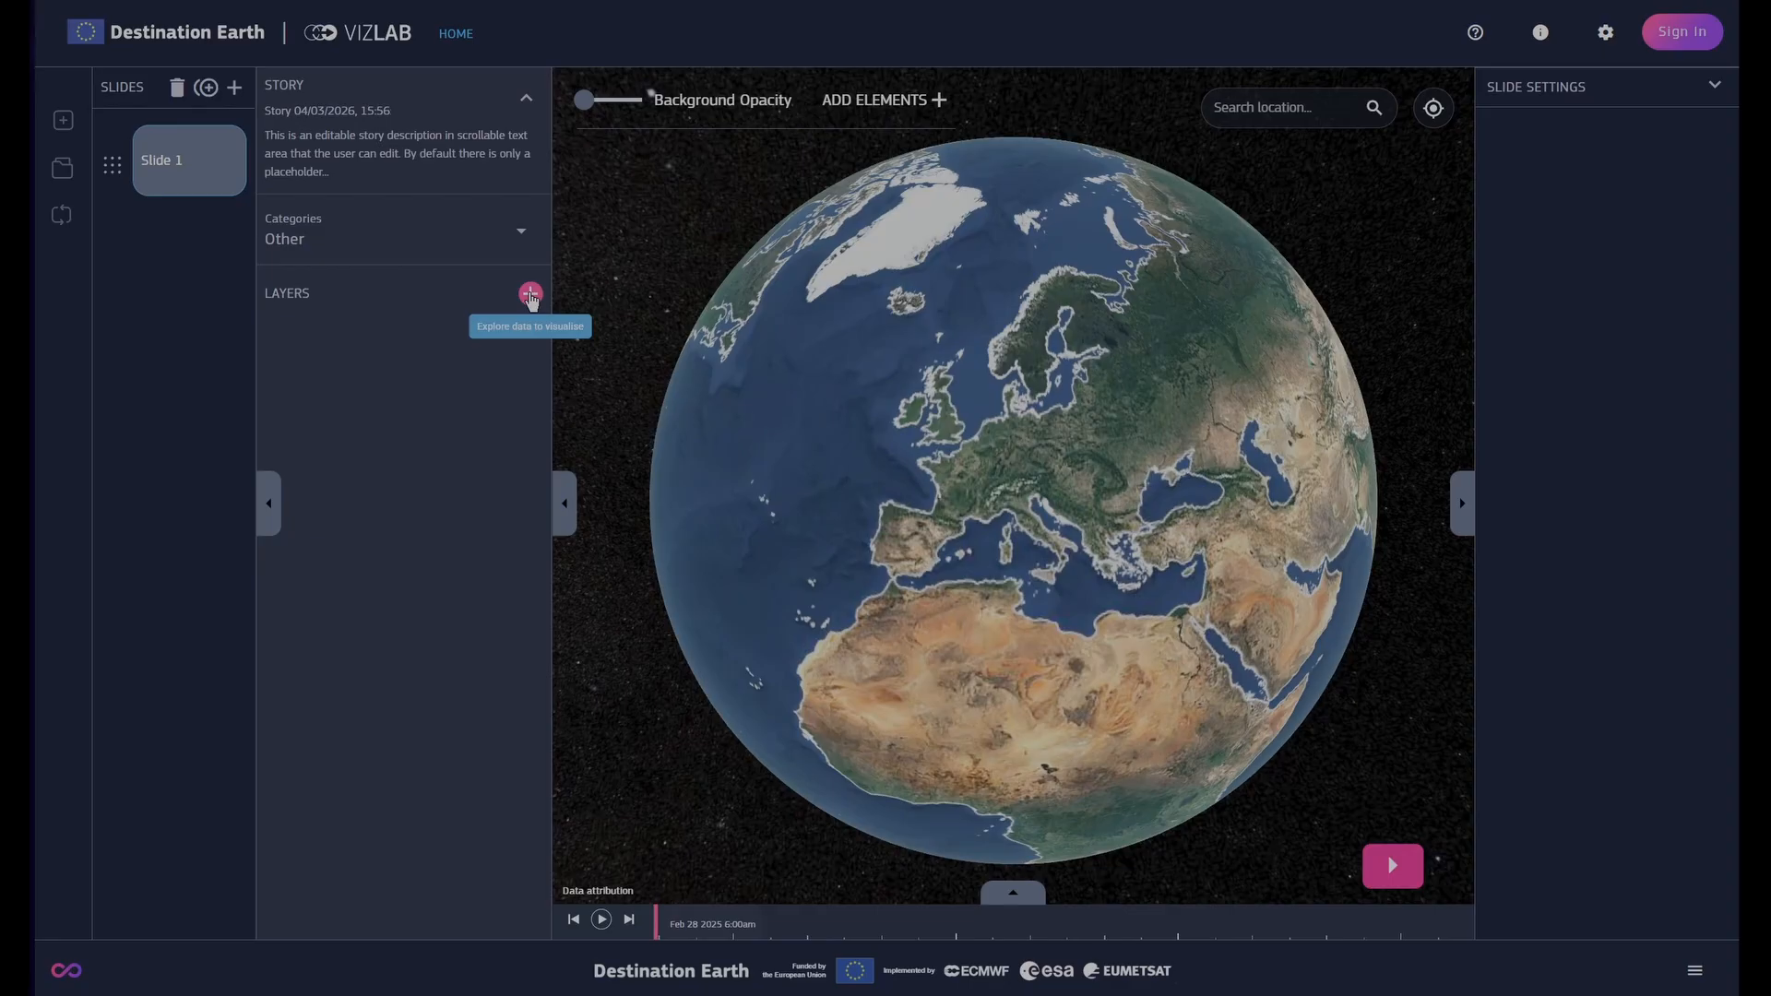
Add the 2m_dewpoint_temperature dataset from the EDEN data source as a layer on the globe
{"action": "left_click", "coordinate": [530, 295]}
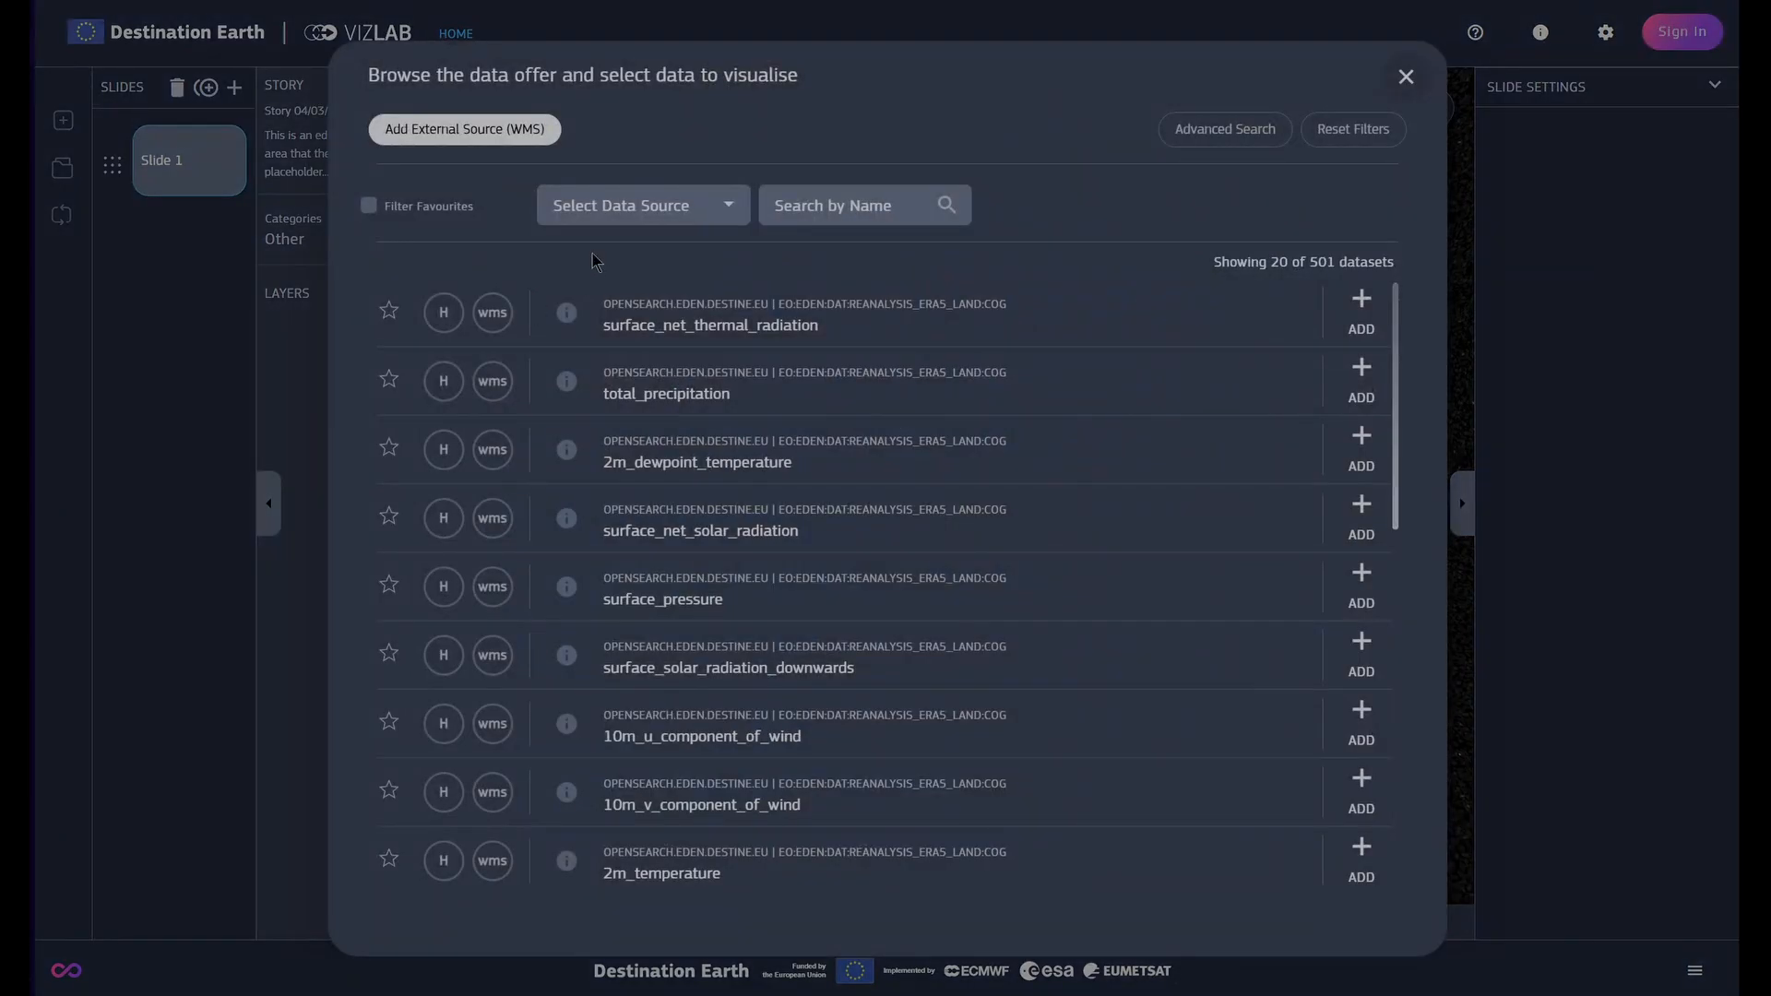
{"action": "left_click", "coordinate": [609, 218]}
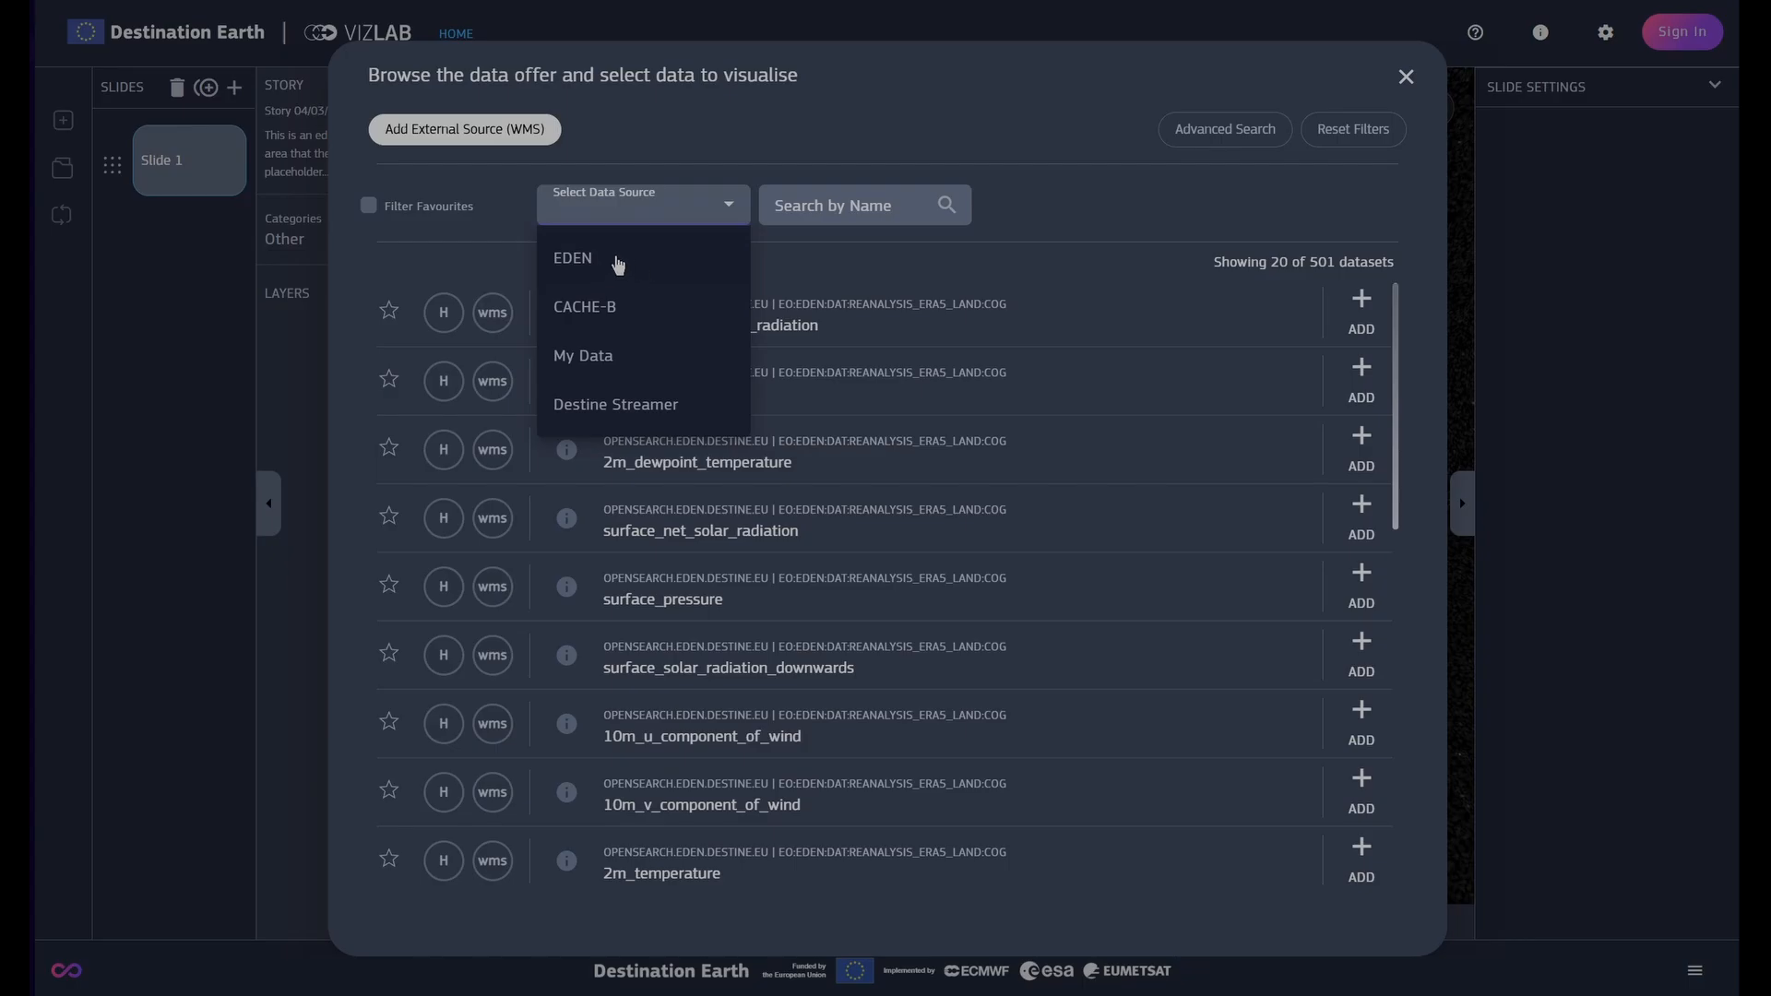
{"action": "left_click", "coordinate": [611, 263]}
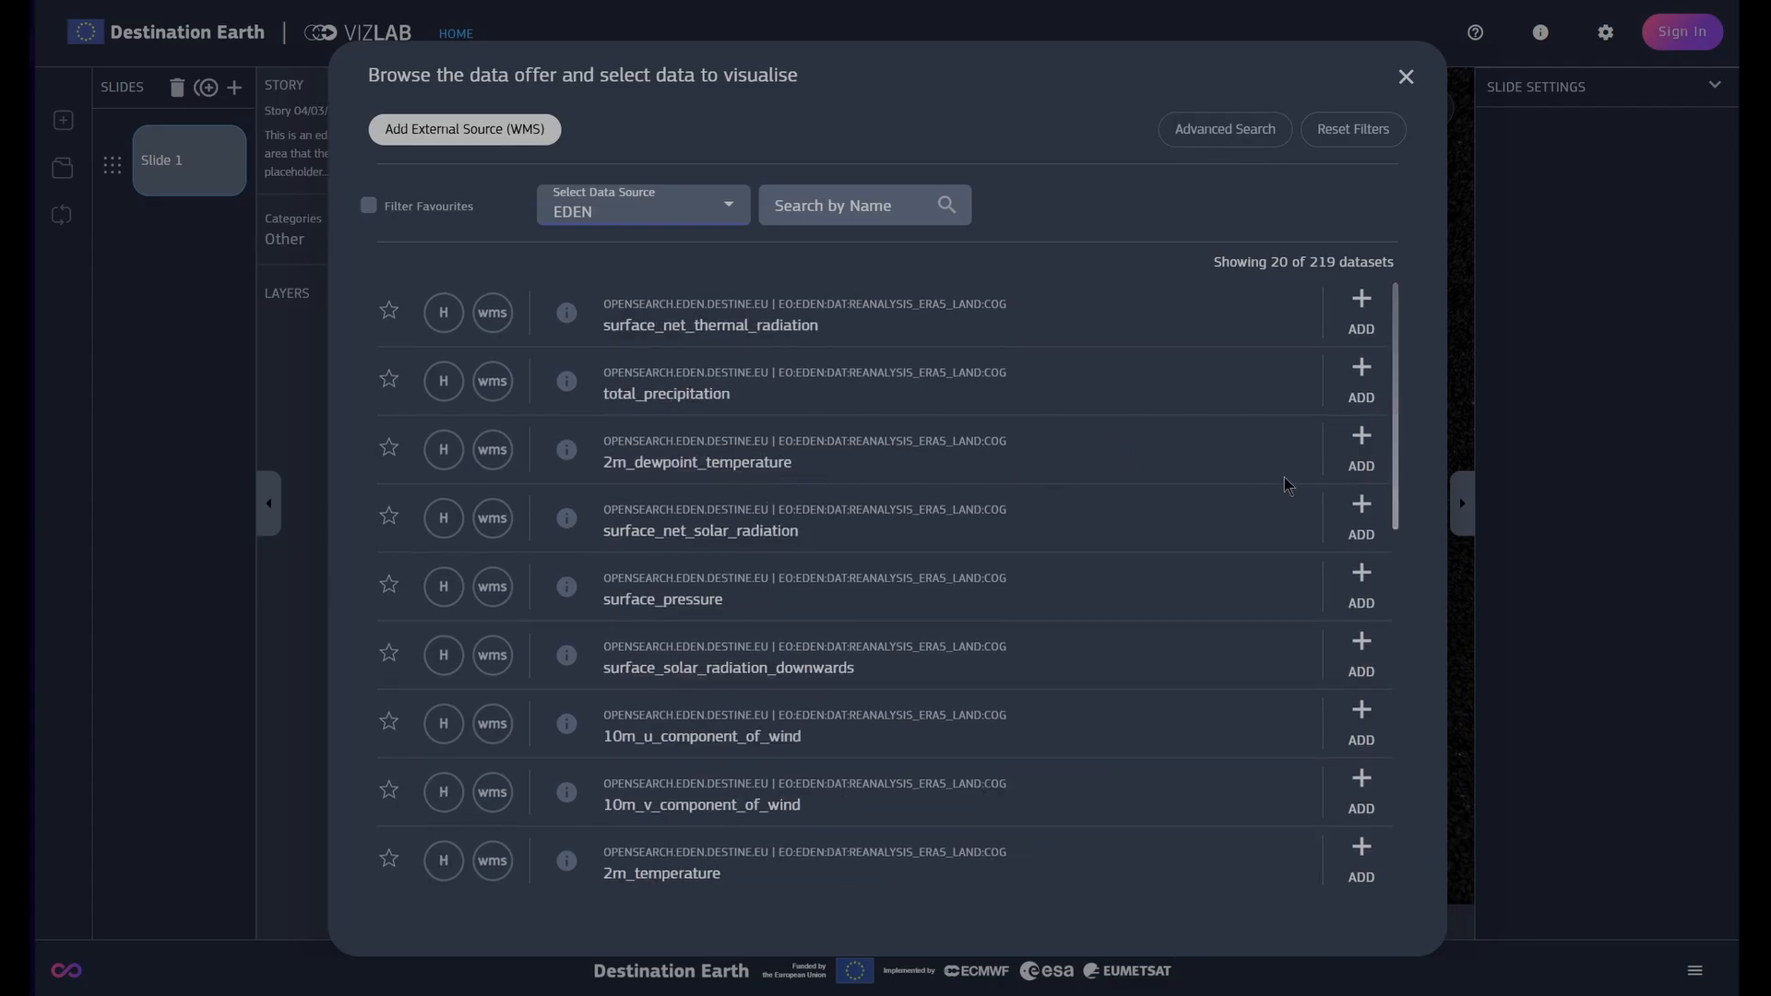
{"action": "left_click", "coordinate": [1362, 451]}
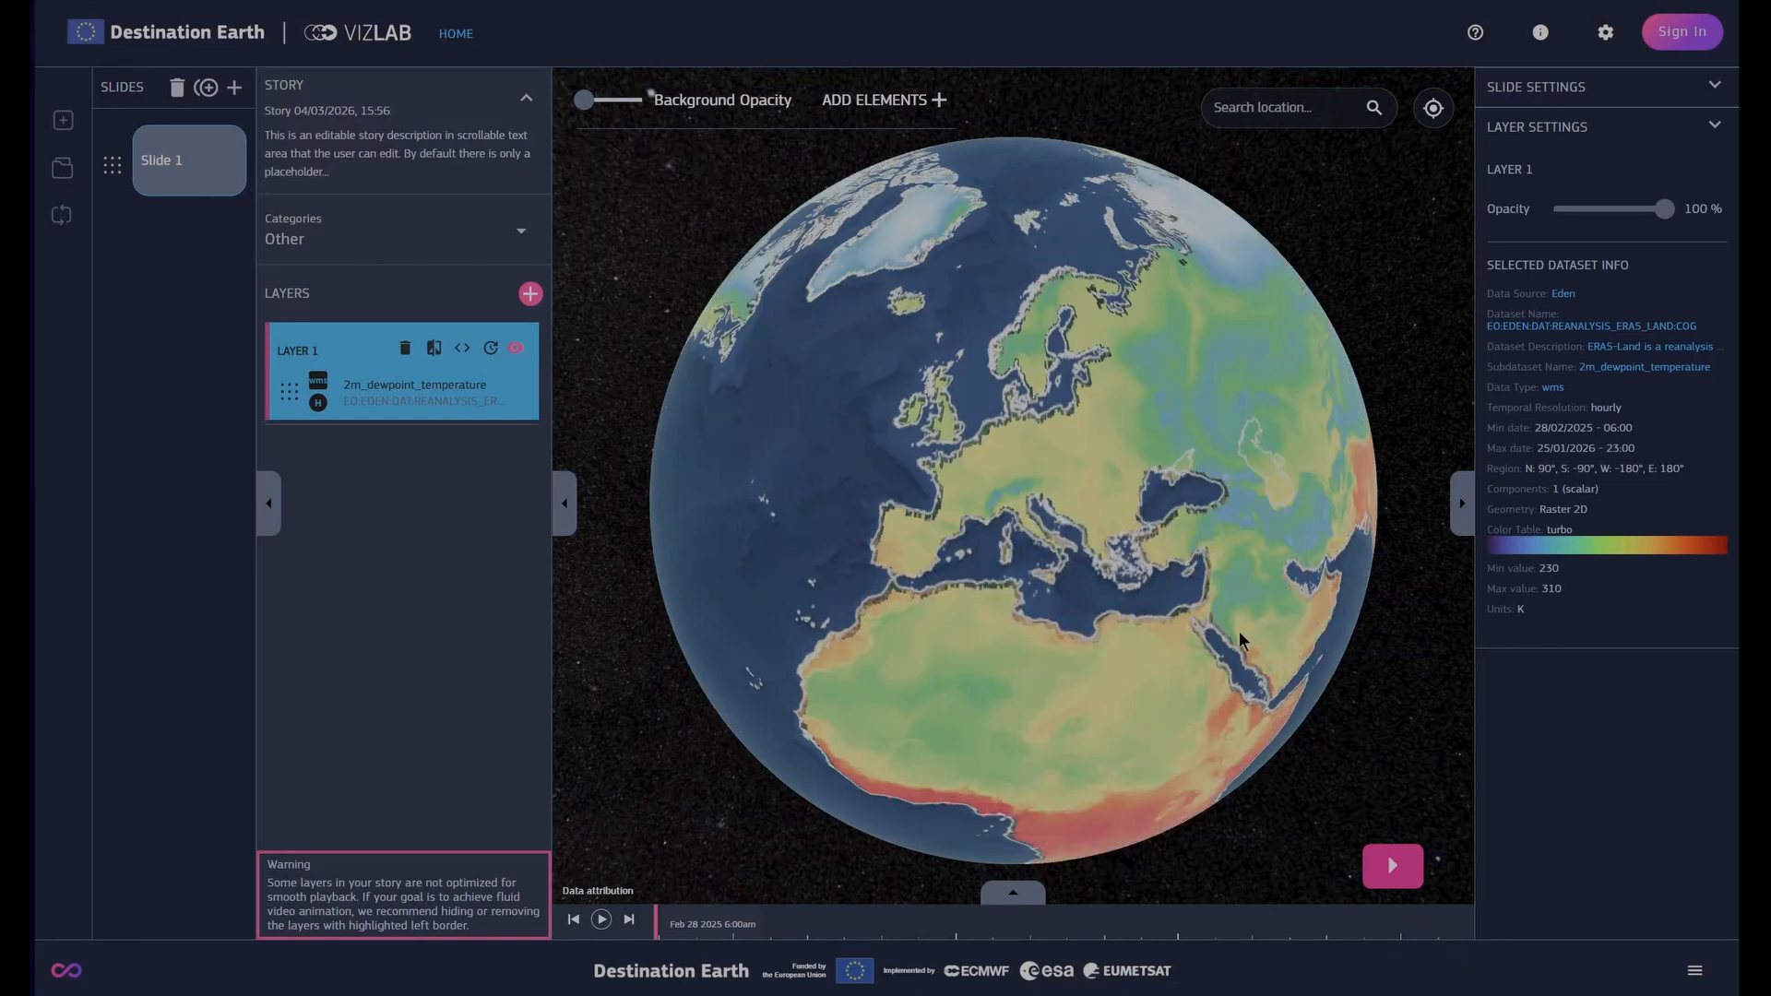
{"action": "left_click_drag", "start_coordinate": [1238, 631], "coordinate": [1188, 627]}
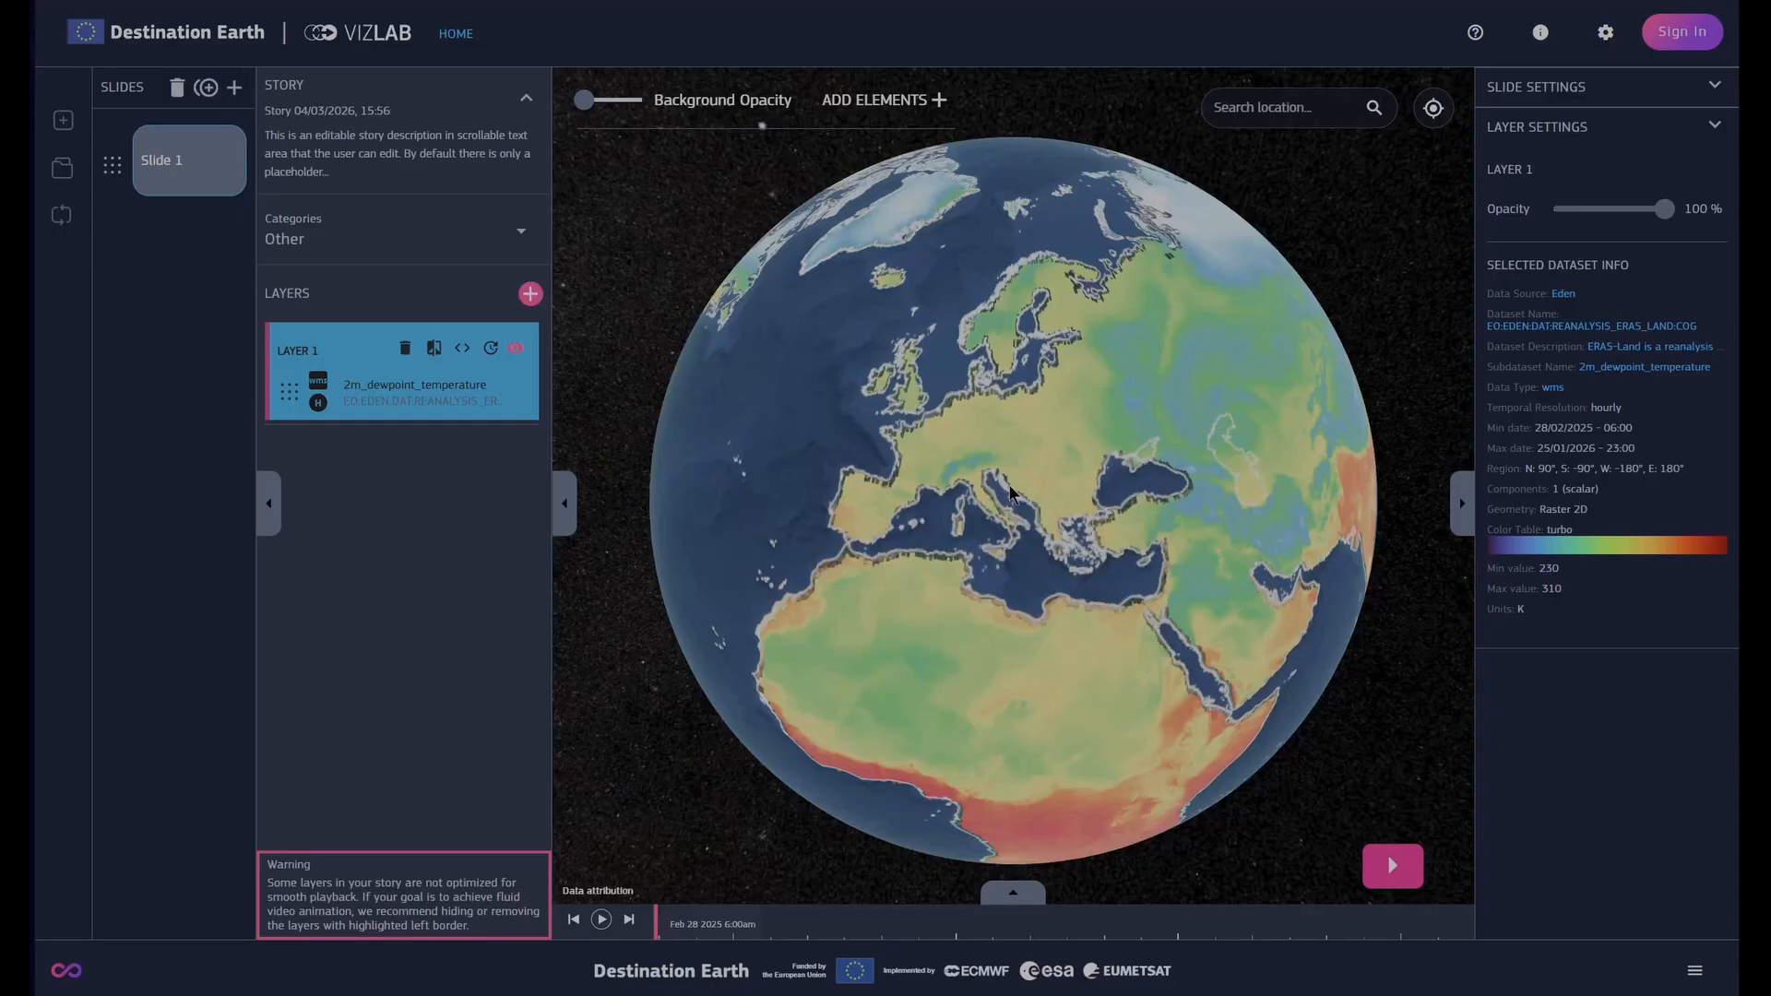
{"action": "scroll", "coordinate": [1008, 590], "scroll_direction": "up", "scroll_amount": 5}
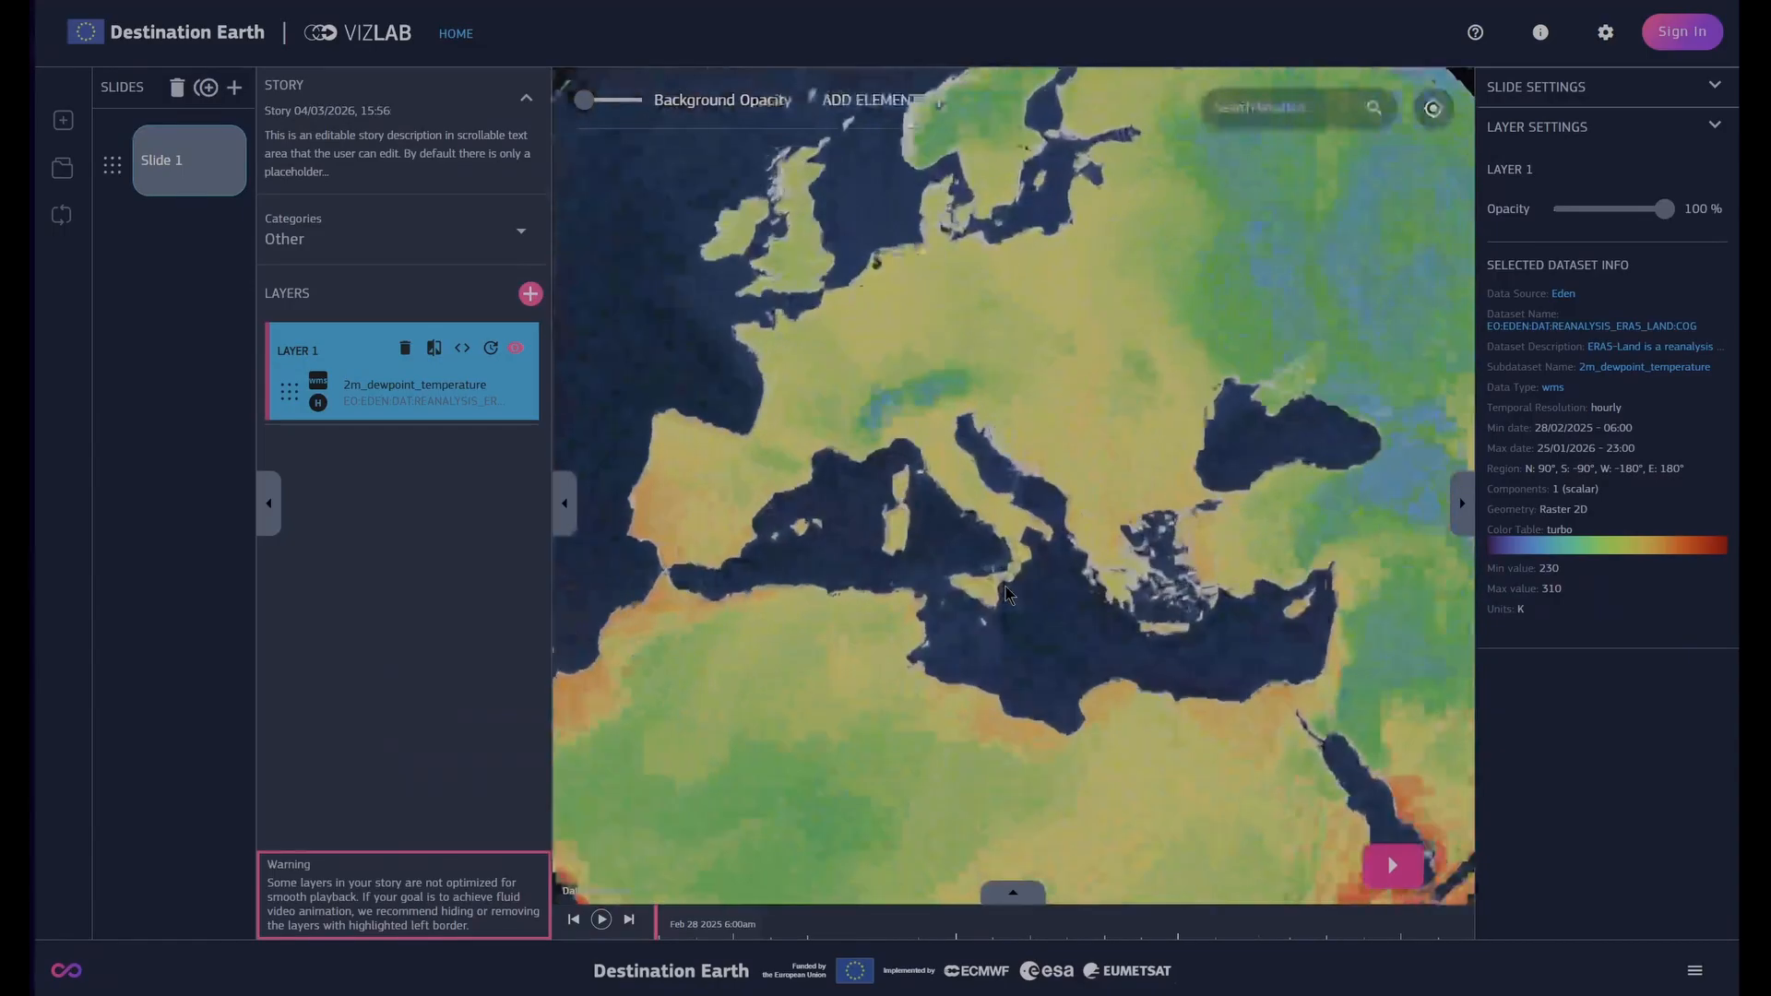
{"action": "scroll", "coordinate": [988, 574], "scroll_direction": "up", "scroll_amount": 3}
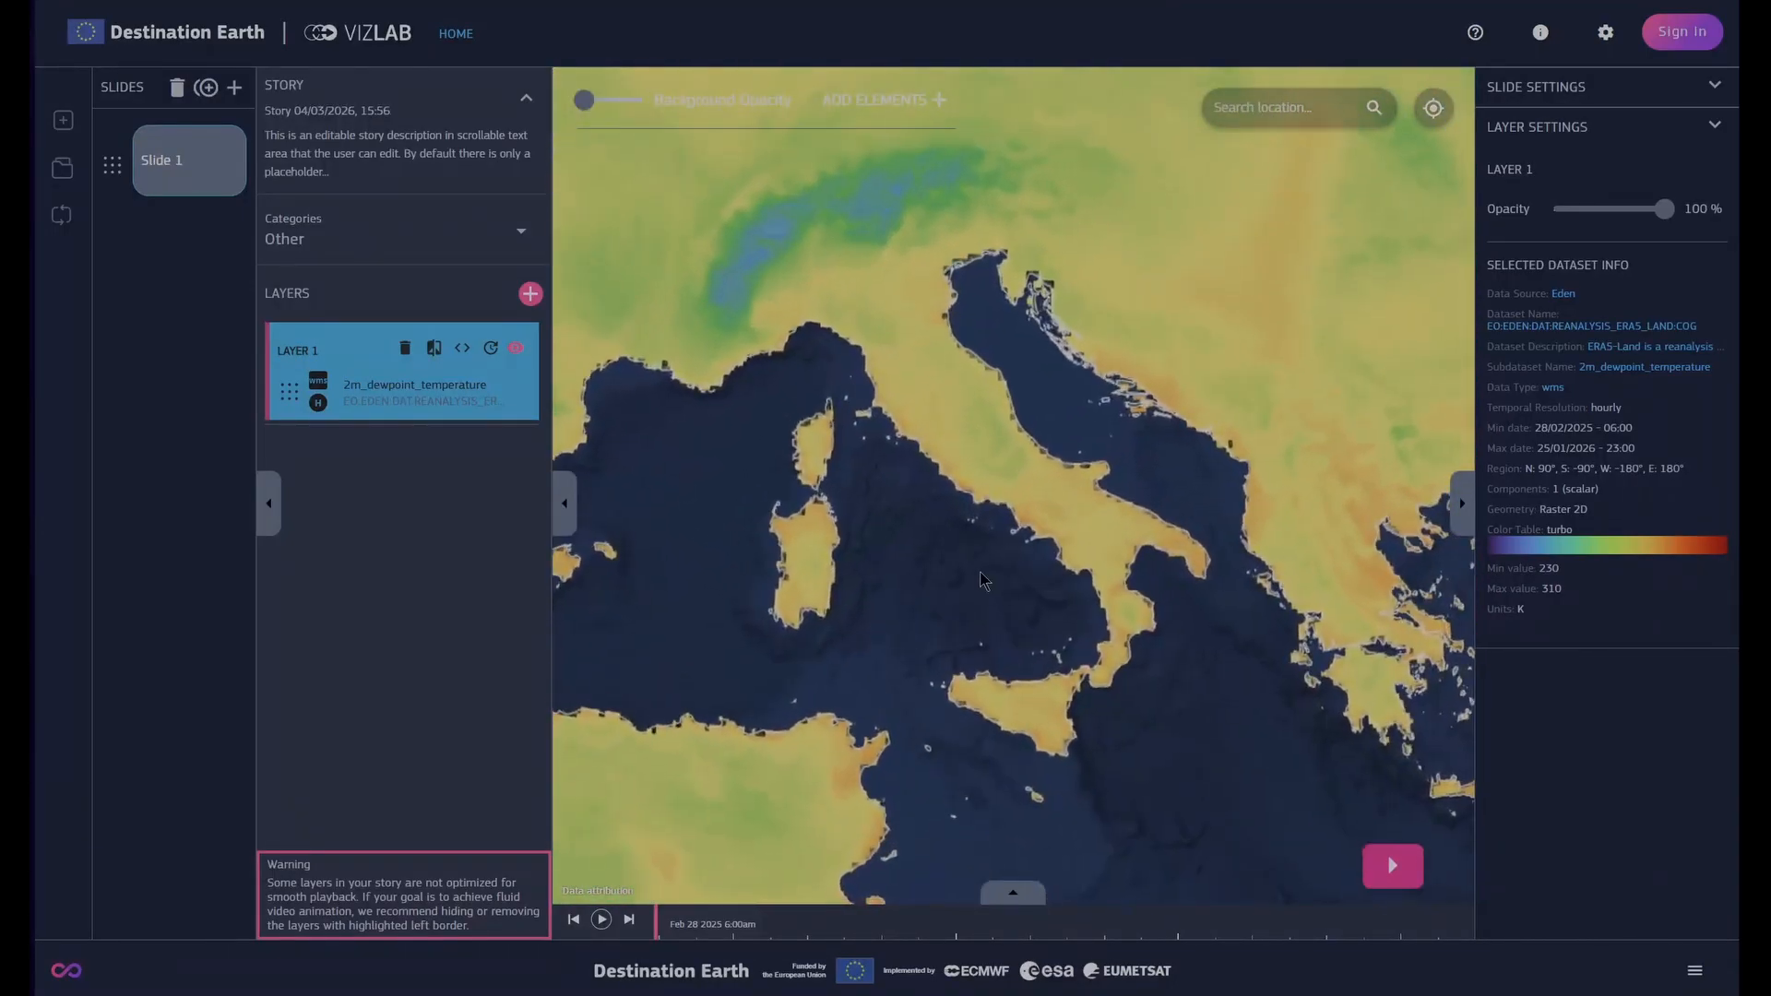
{"action": "left_click_drag", "start_coordinate": [976, 569], "coordinate": [1090, 452]}
{"action": "left_click_drag", "start_coordinate": [960, 645], "coordinate": [876, 721]}
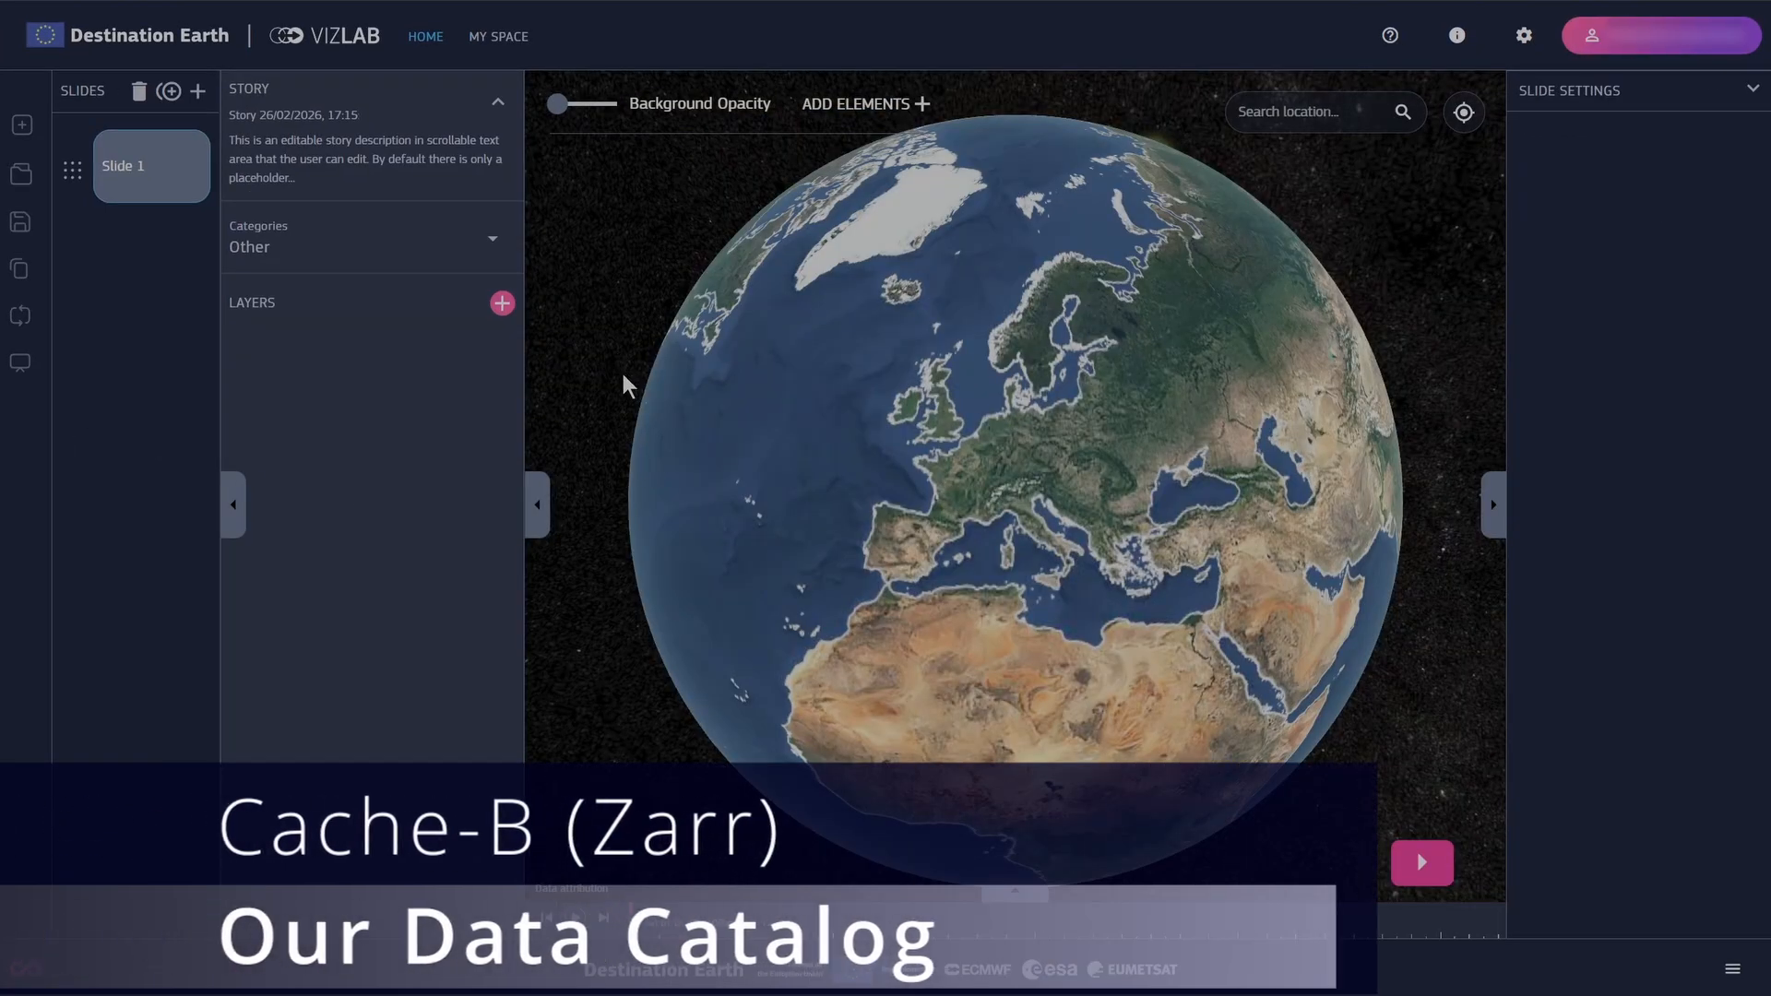
Filter the data catalogue to the CACHE-B source and choose the Skin temperature dataset to add
{"action": "left_click", "coordinate": [503, 306]}
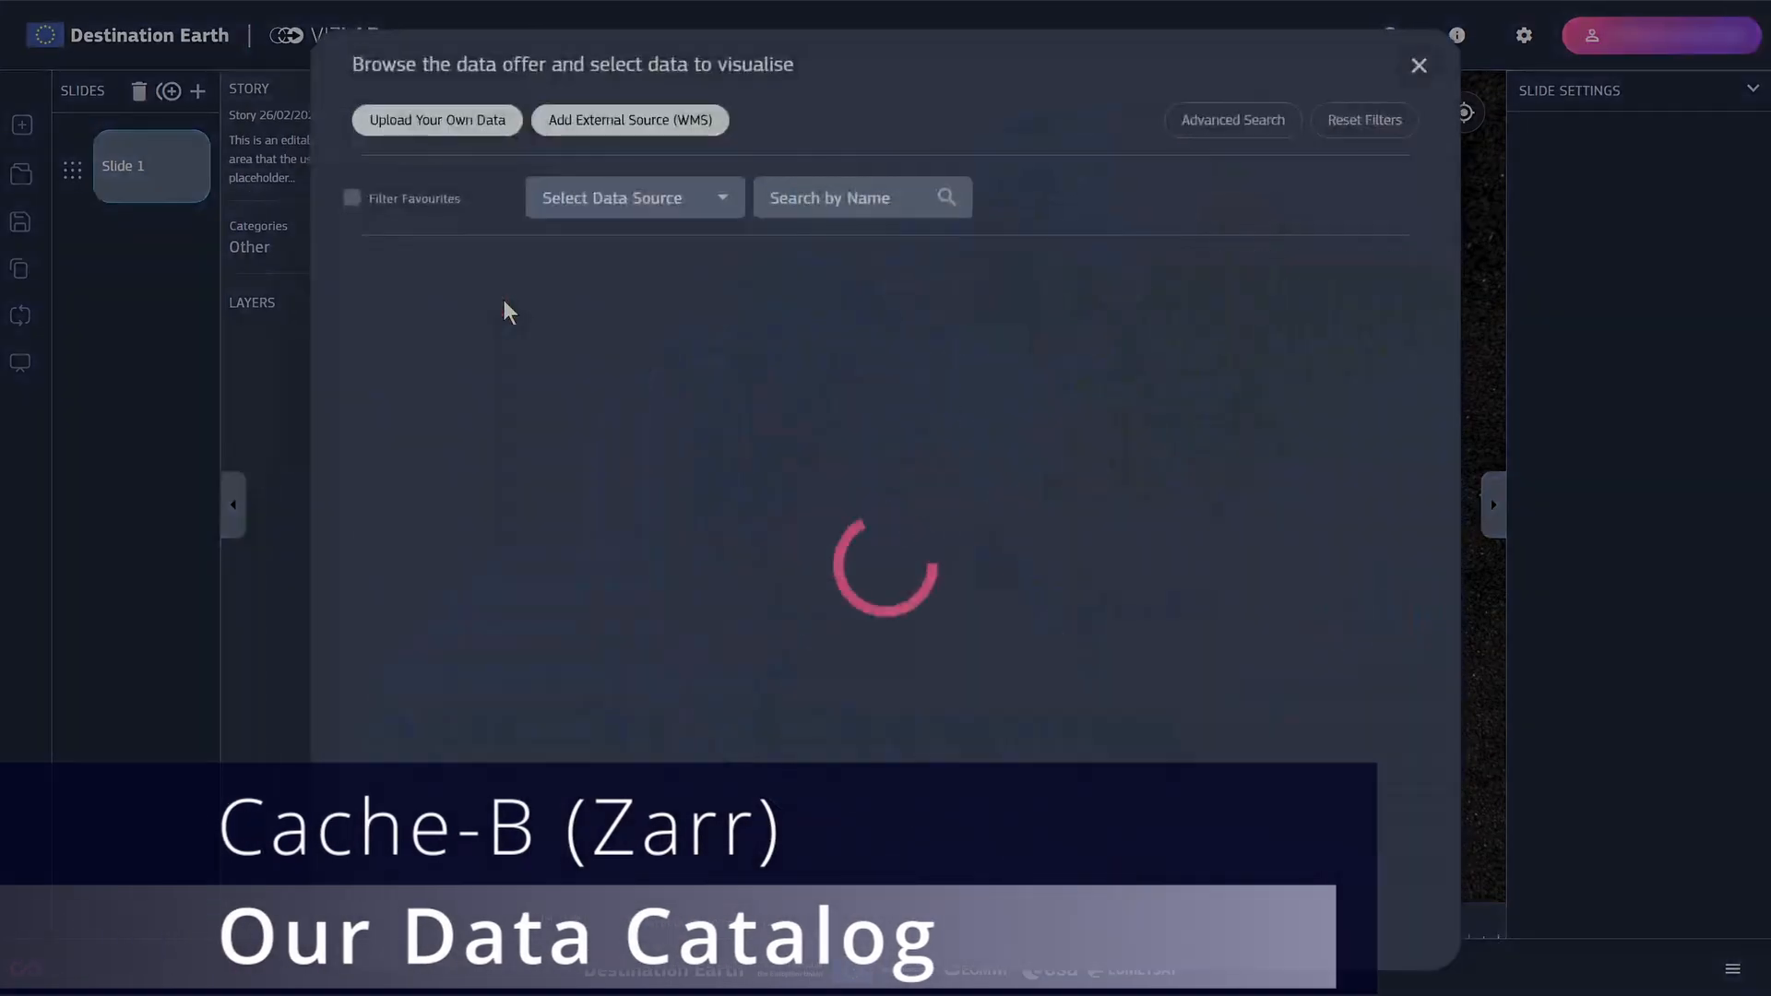
{"action": "left_click", "coordinate": [583, 214]}
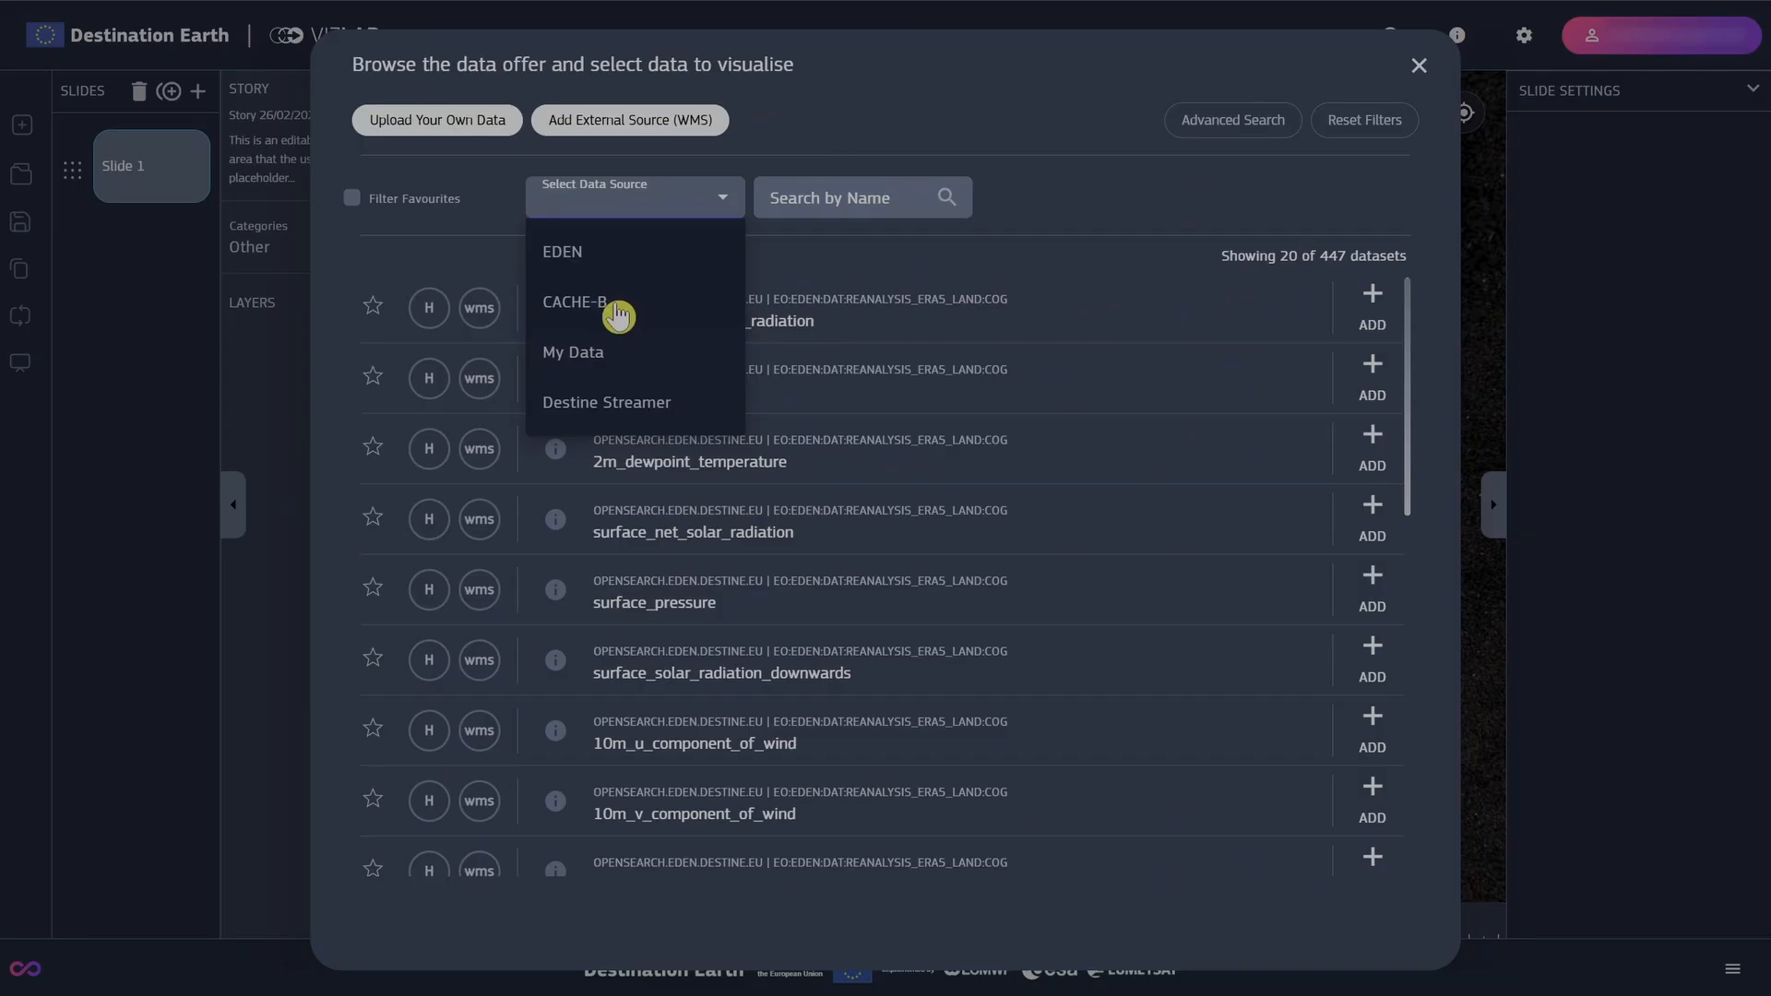
{"action": "left_click", "coordinate": [617, 316]}
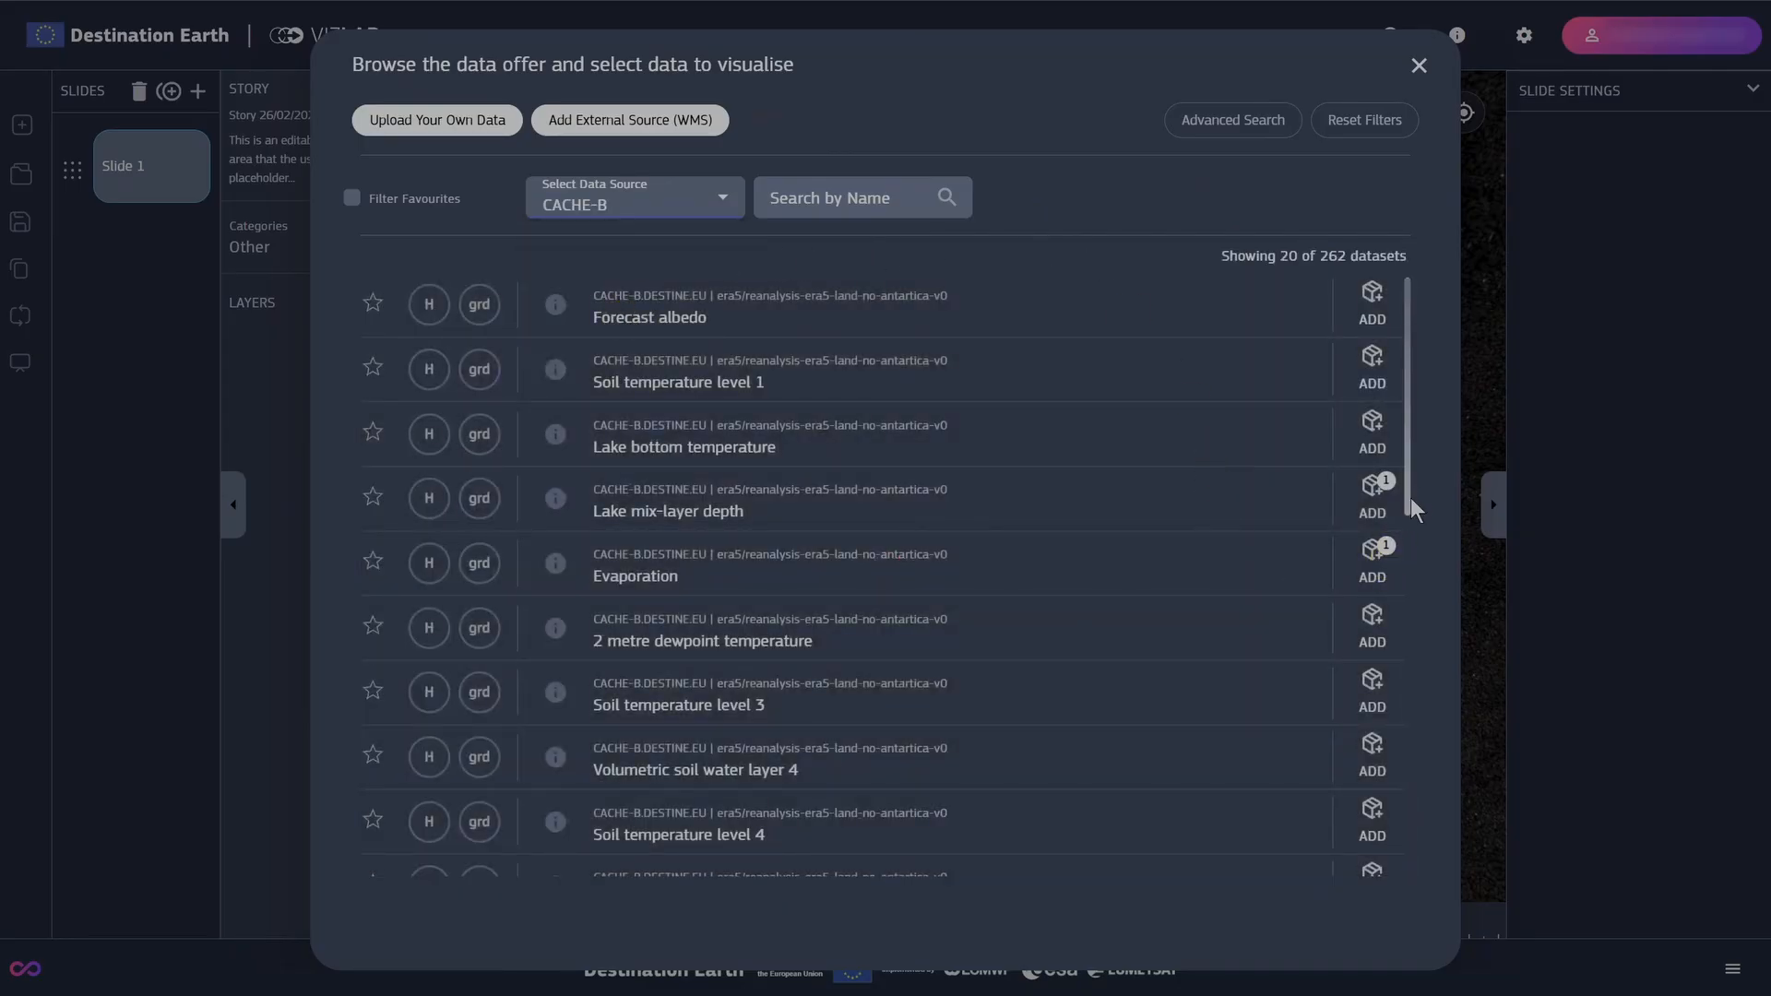
{"action": "left_click_drag", "start_coordinate": [1407, 513], "coordinate": [1407, 729]}
{"action": "left_click", "coordinate": [1371, 685]}
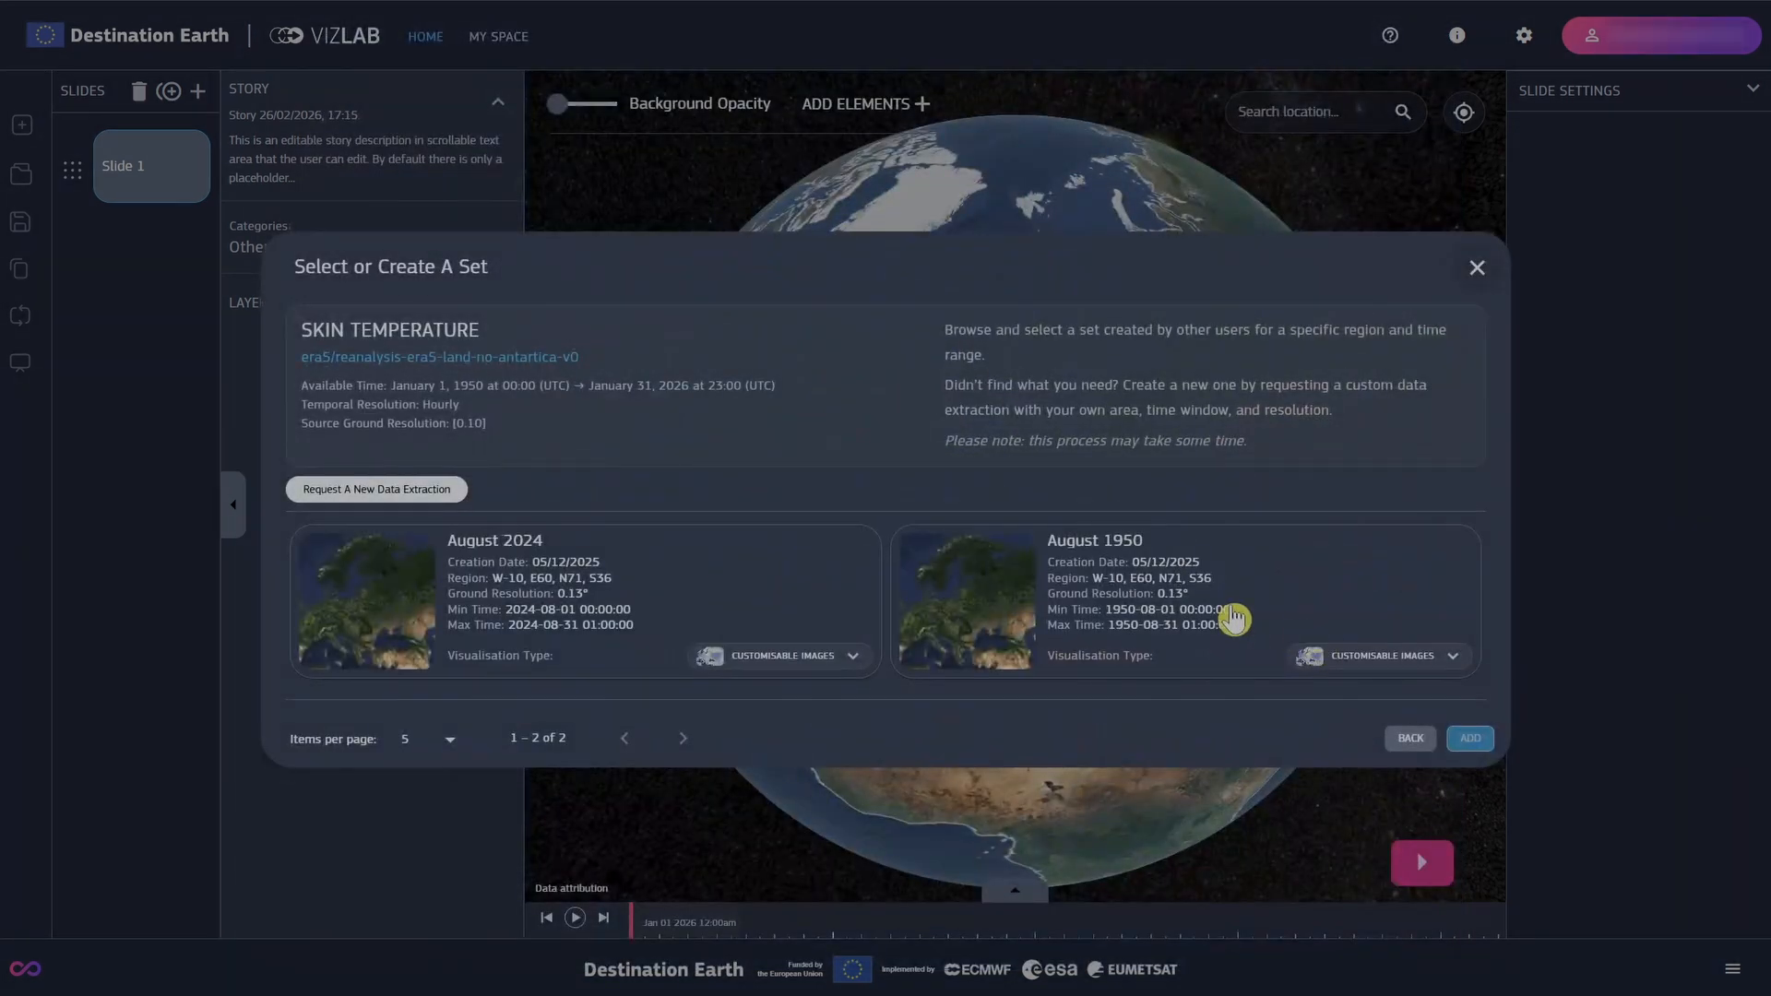
Request a new Skin temperature data extraction with the preset region, dates and resolution, and add the data cube to reserved storage
{"action": "left_click", "coordinate": [431, 489]}
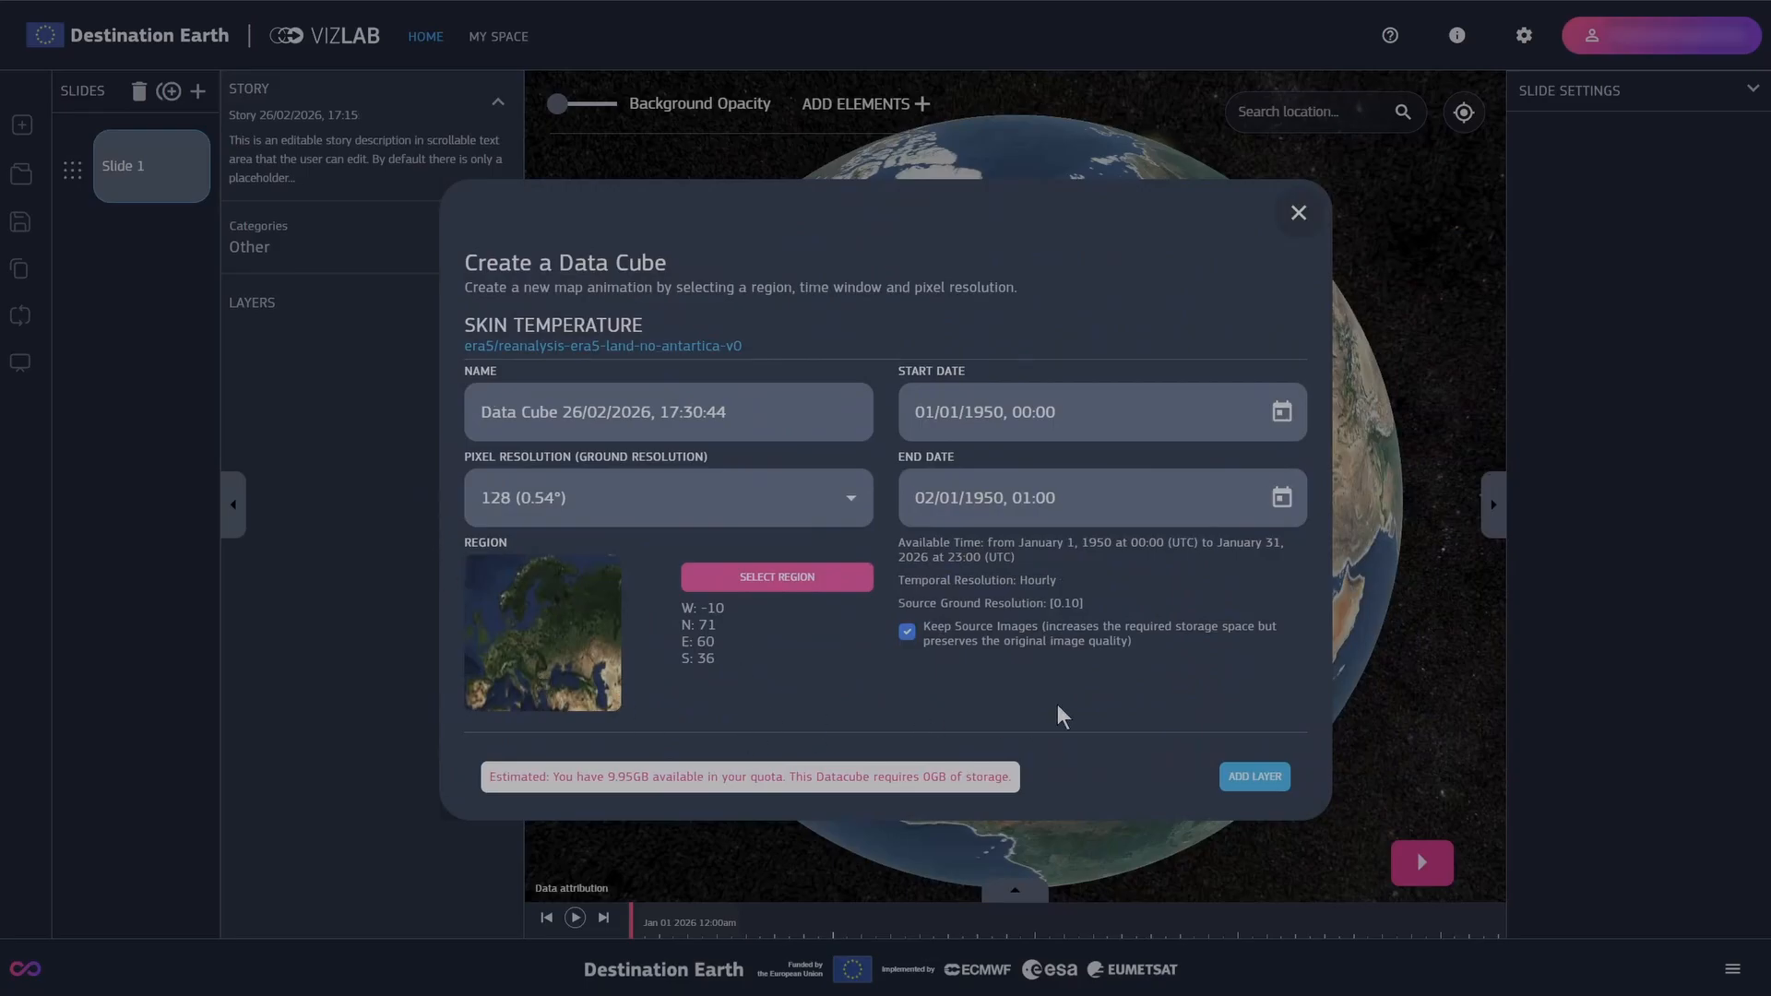
{"action": "left_click", "coordinate": [1247, 781]}
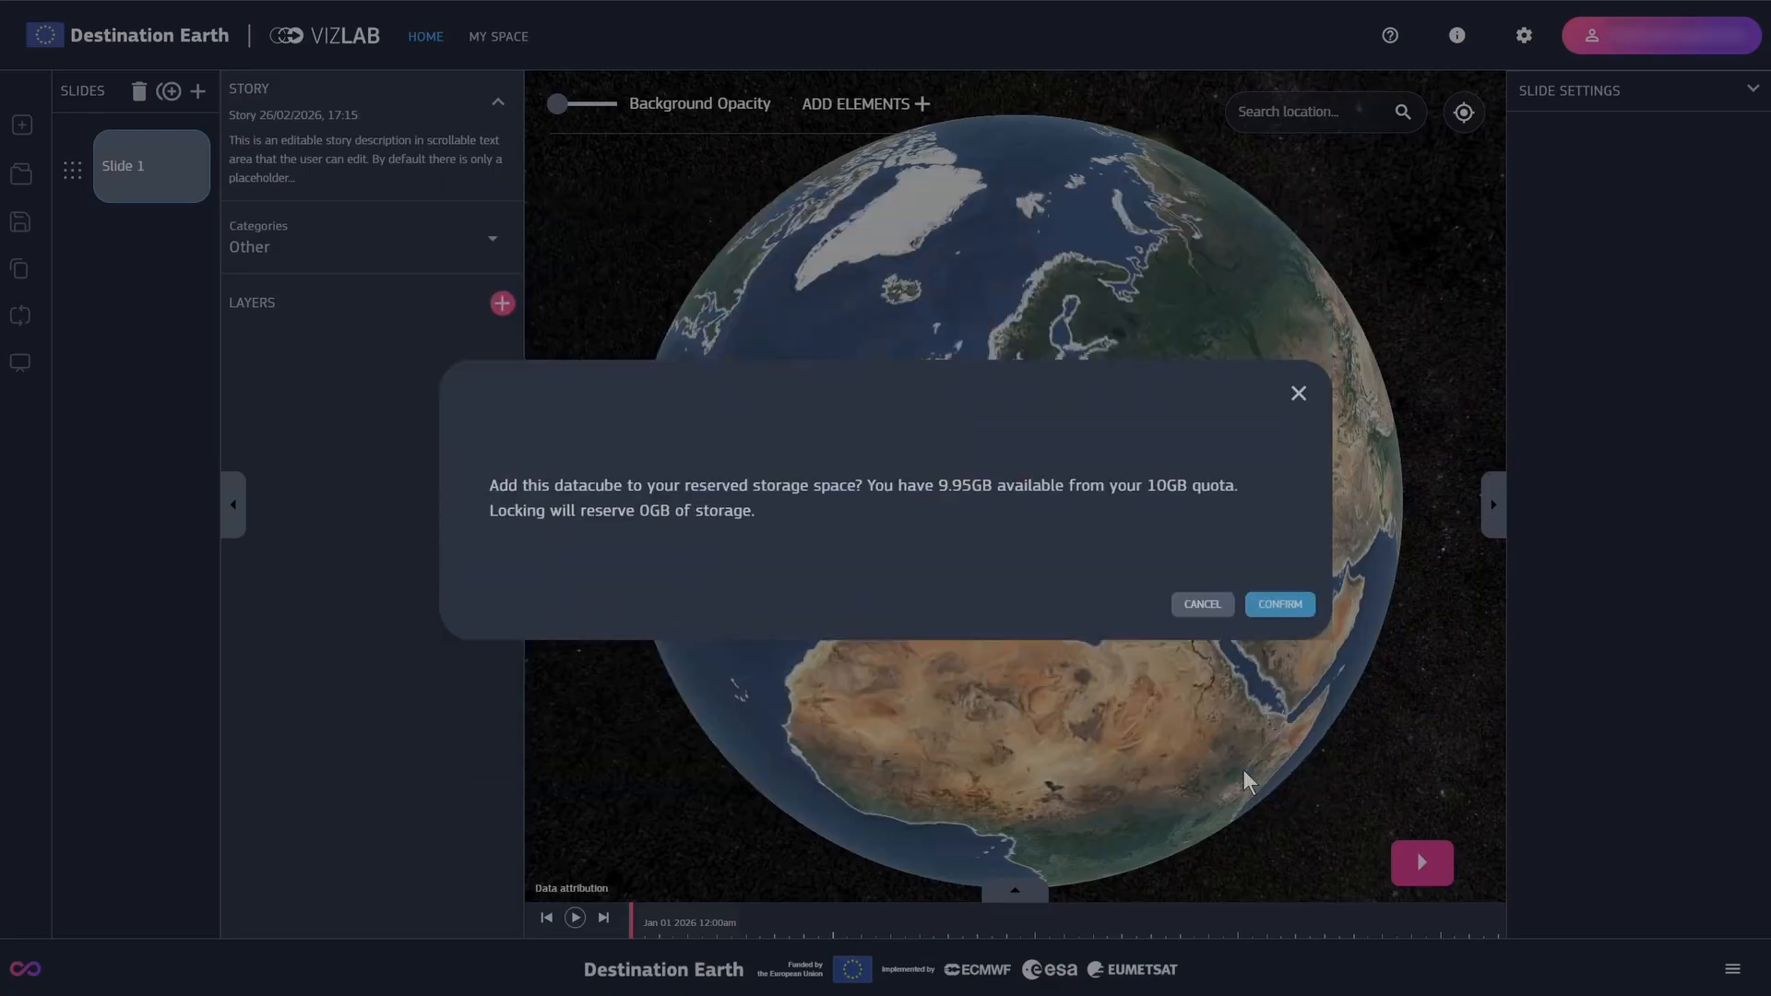
{"action": "left_click", "coordinate": [1282, 609]}
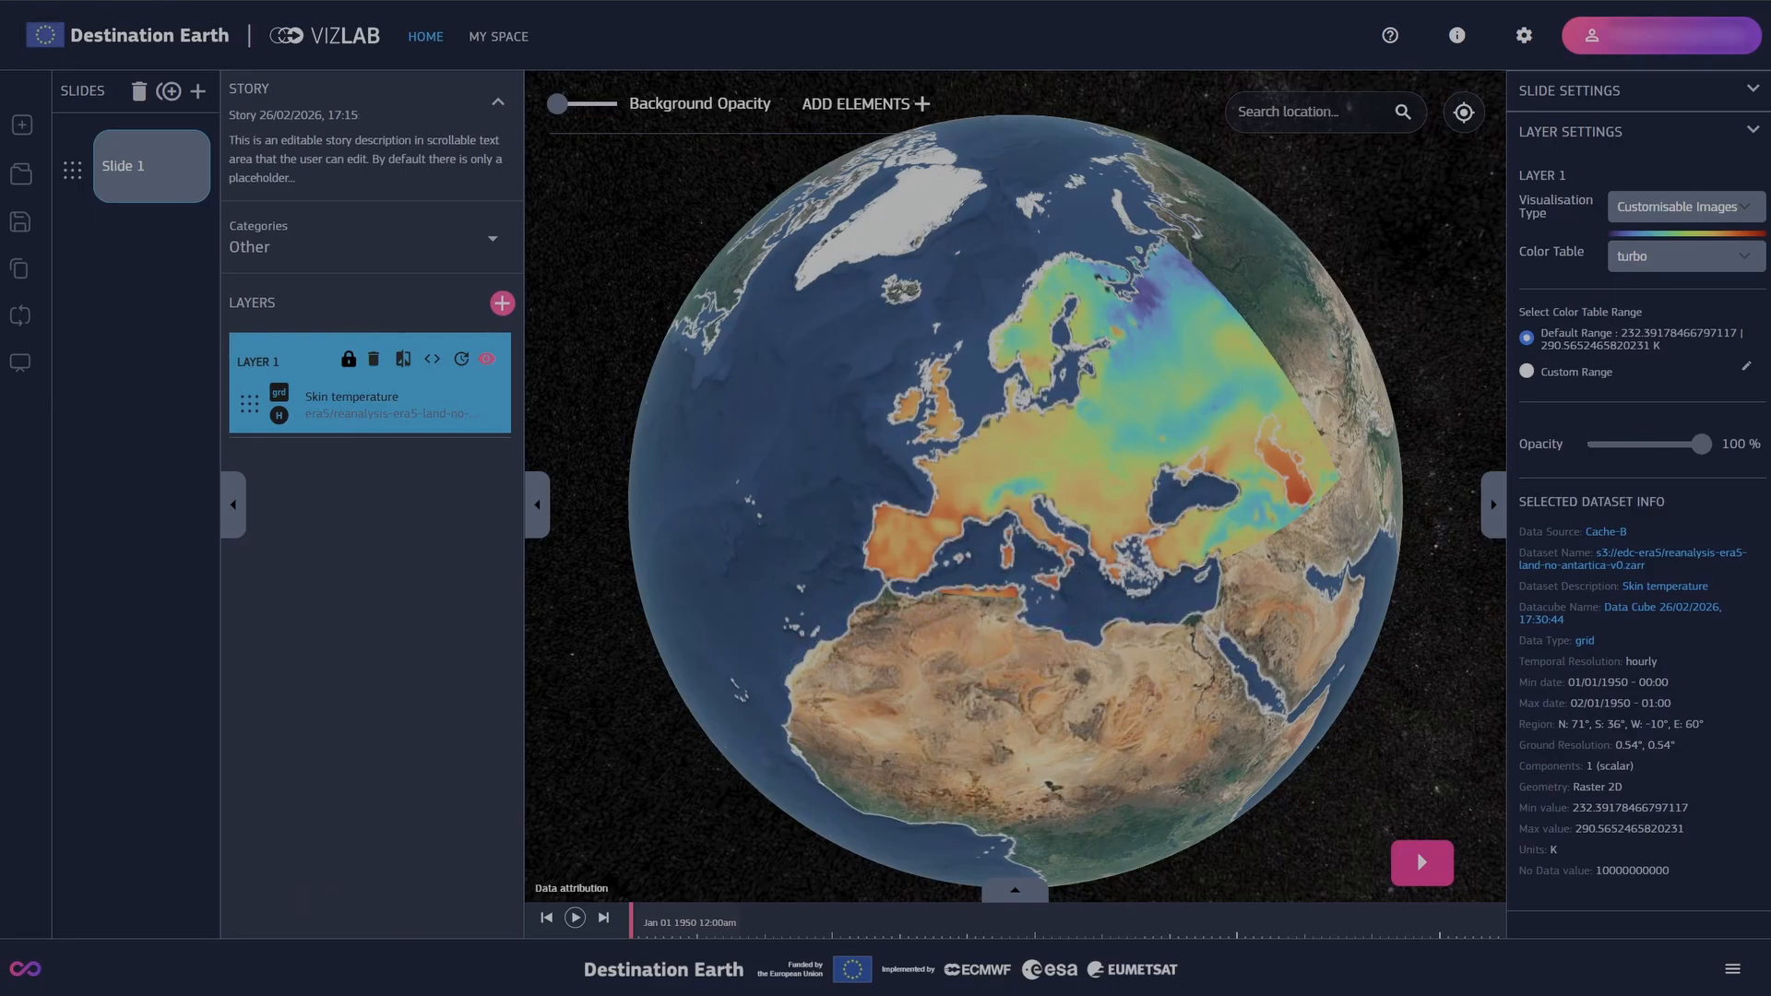
{"action": "scroll", "coordinate": [1061, 503], "scroll_direction": "up", "scroll_amount": 10}
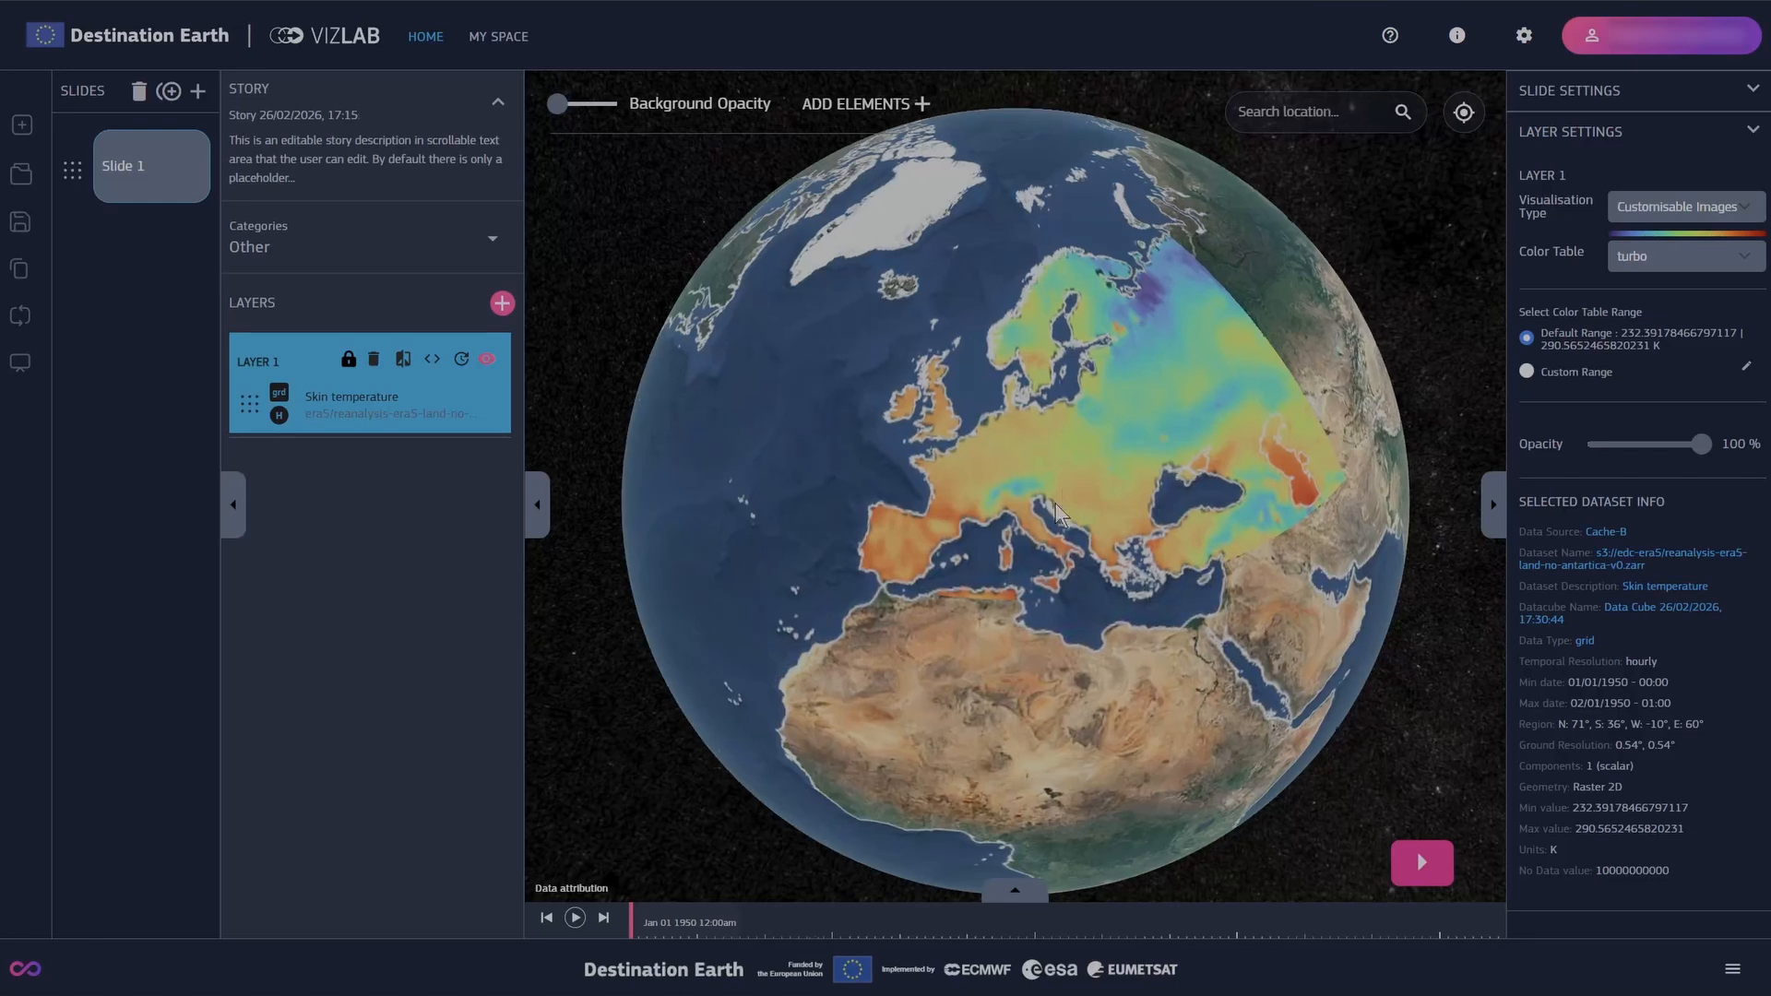
{"action": "scroll", "coordinate": [985, 446], "scroll_direction": "up", "scroll_amount": 3}
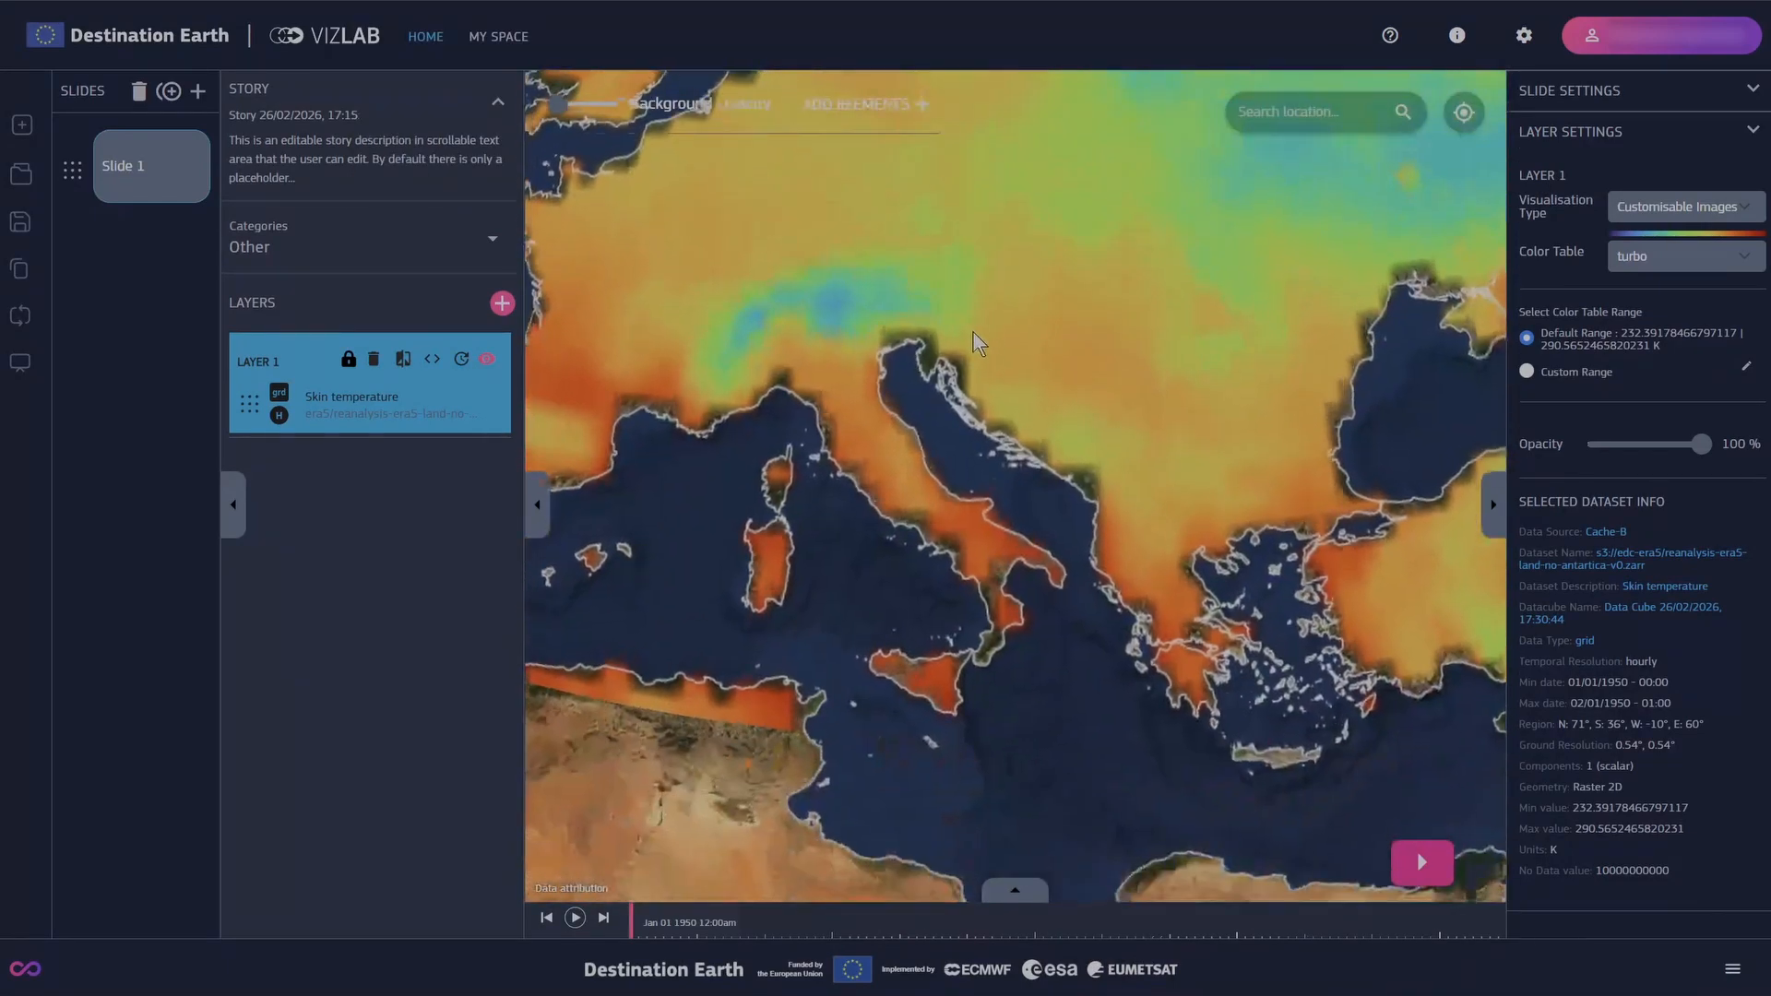
{"action": "scroll", "coordinate": [1012, 445], "scroll_direction": "down", "scroll_amount": 6}
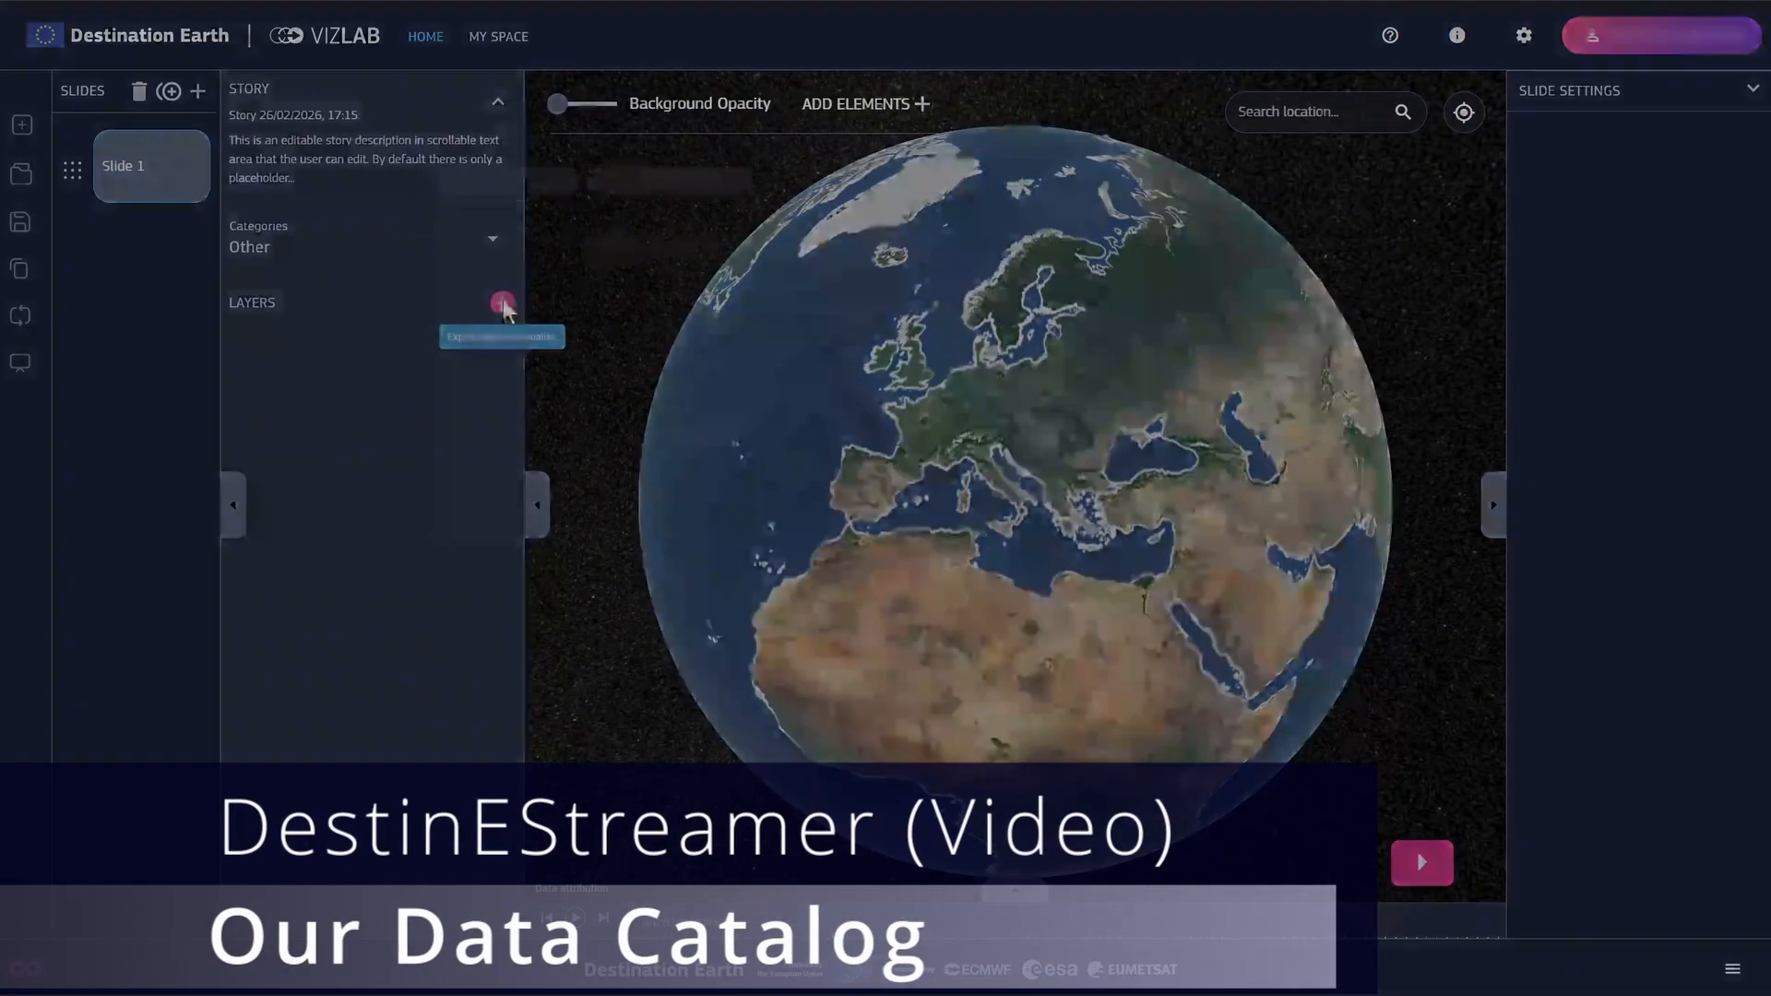
Add the ERA5 Dewpoint Temperature dataset from Destine Streamer as a layer and play its timeline animation
{"action": "left_click", "coordinate": [502, 302]}
{"action": "left_click", "coordinate": [661, 202]}
{"action": "left_click", "coordinate": [659, 406]}
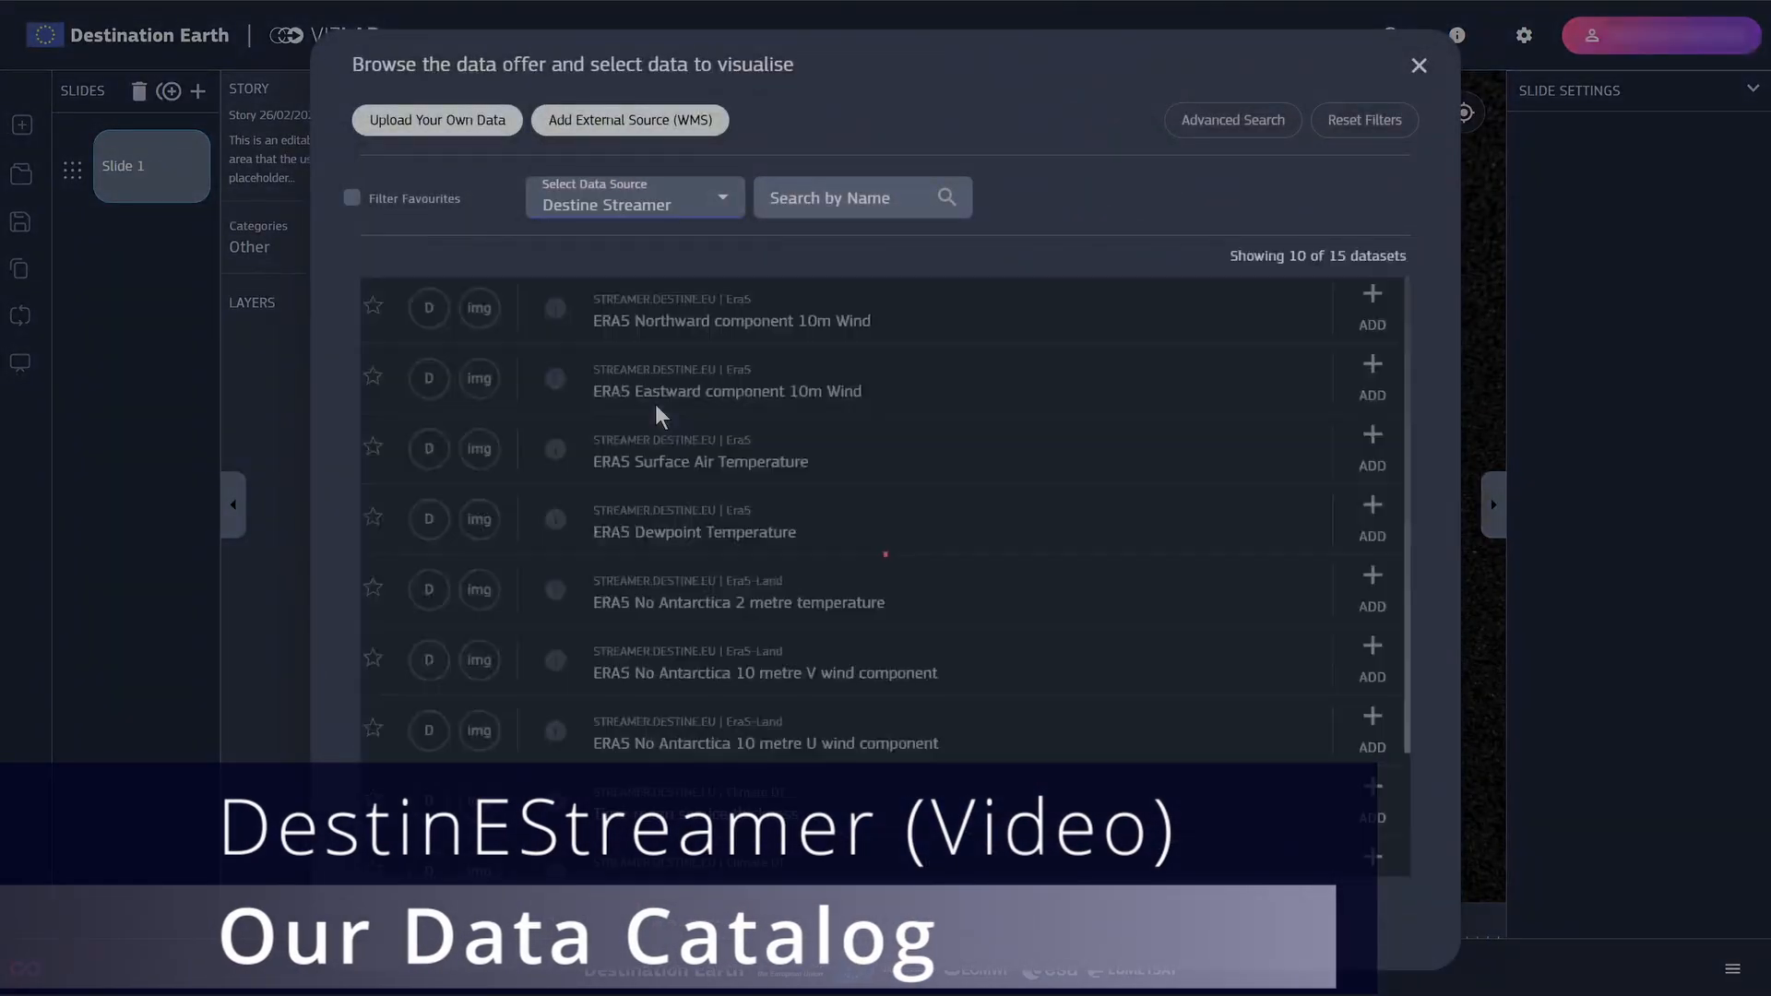
{"action": "left_click", "coordinate": [1384, 529]}
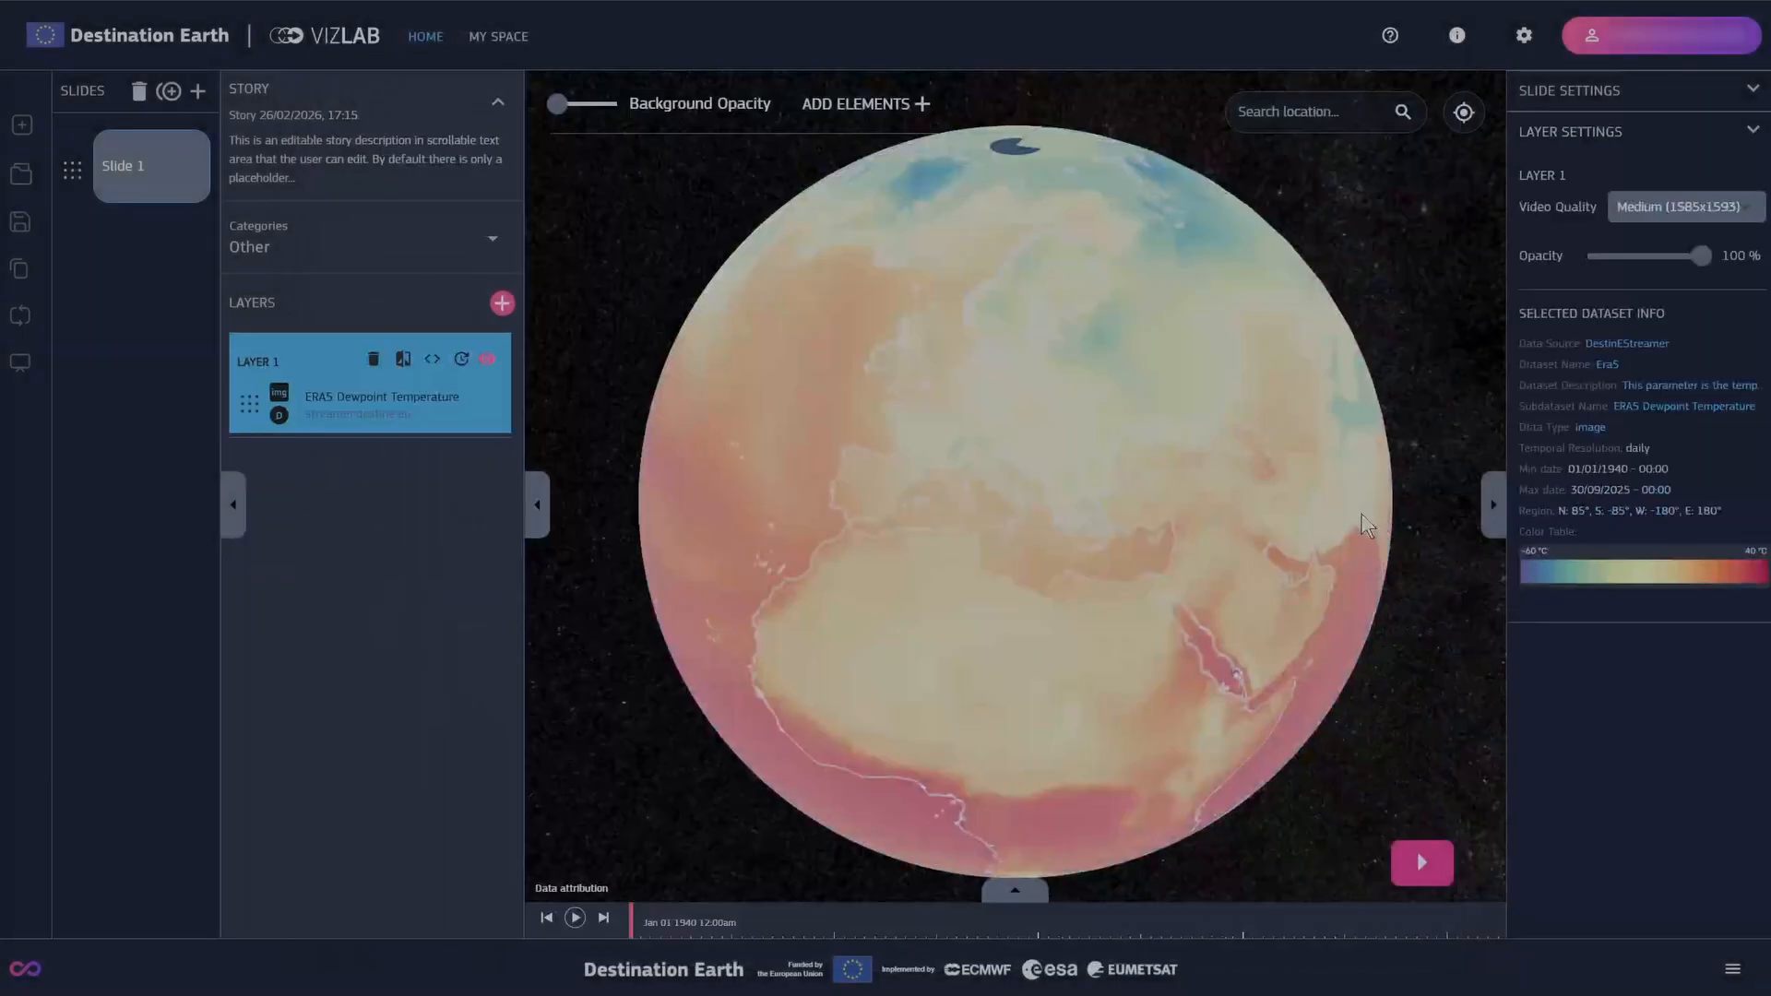
{"action": "scroll", "coordinate": [1020, 506], "scroll_direction": "up", "scroll_amount": 5}
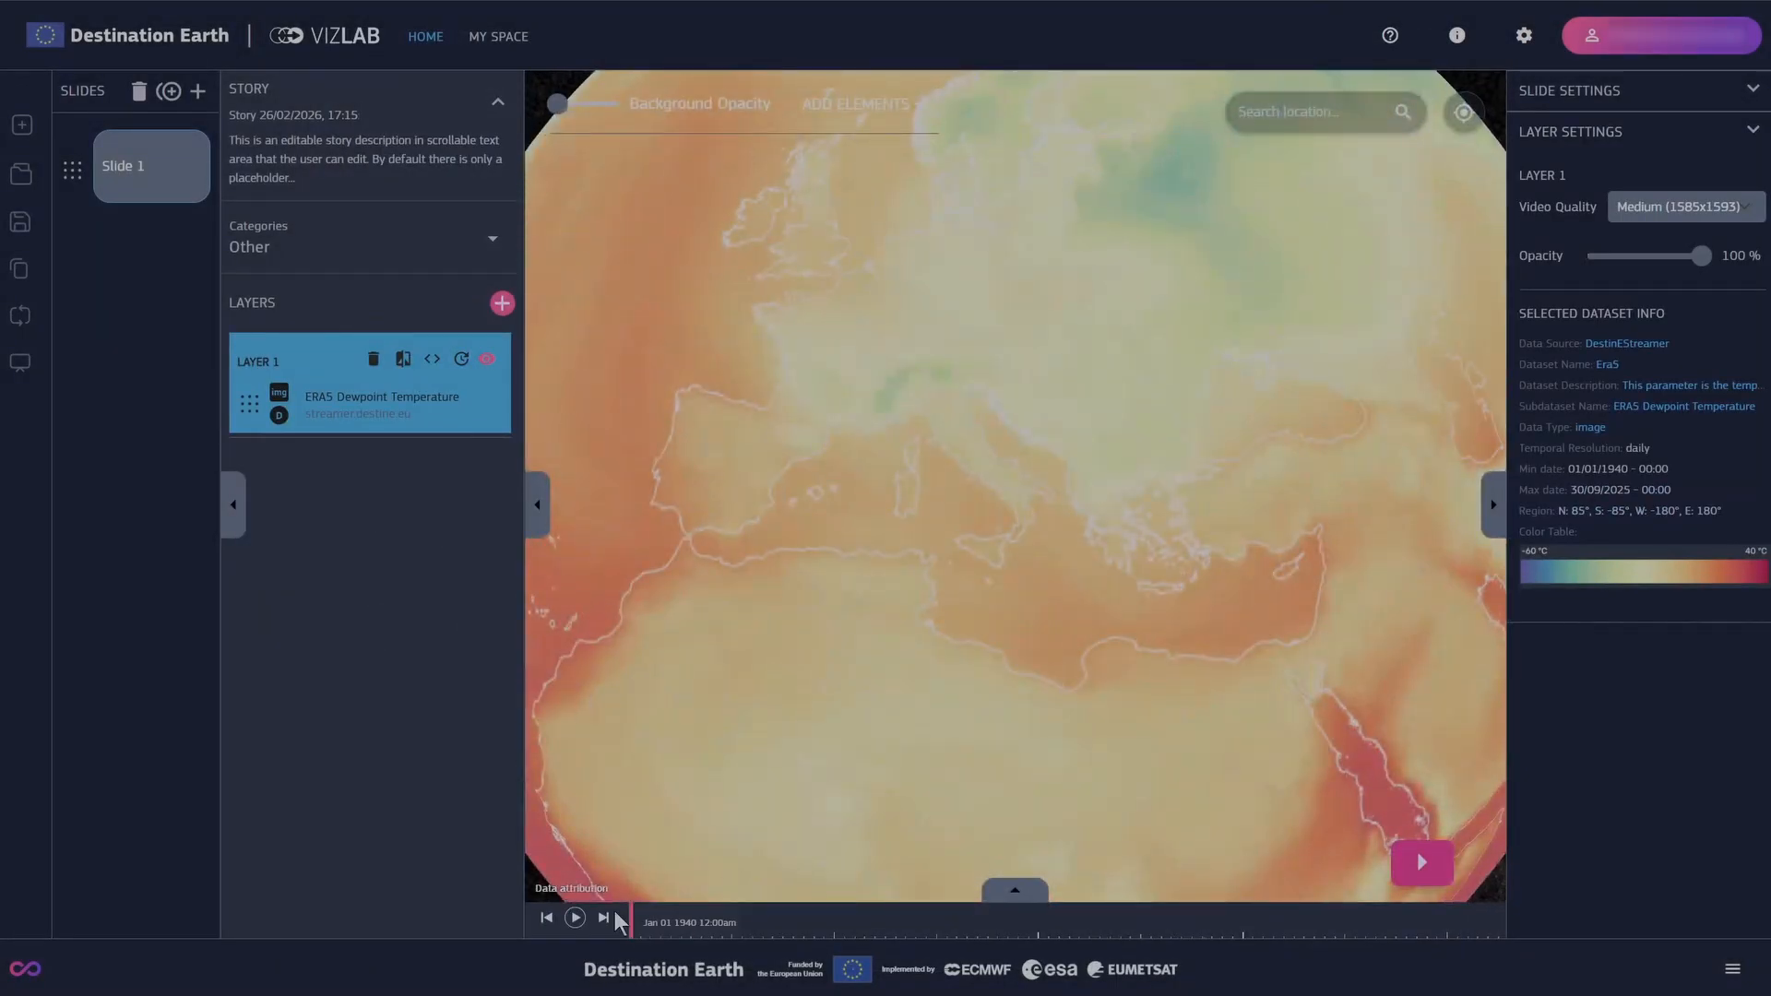
{"action": "left_click", "coordinate": [575, 918]}
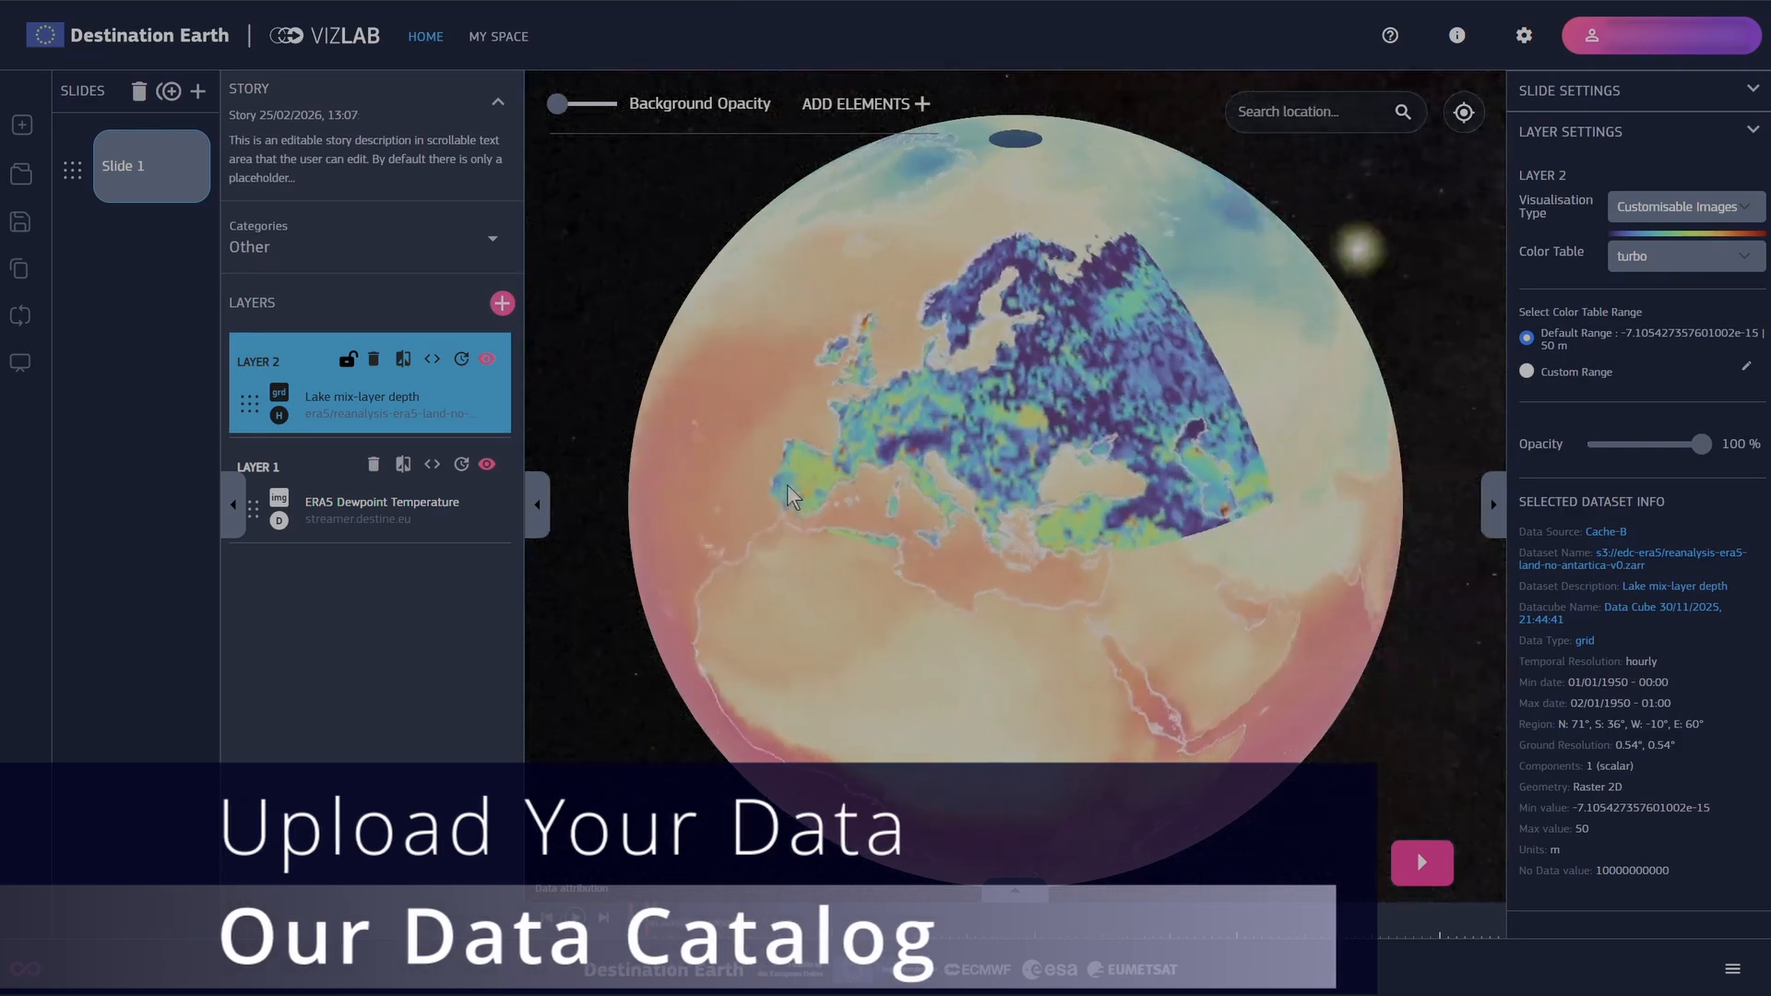
Upload your own single file as a datacube covering N 71, S 36, W -10, E 60, and open the new layer's visualisation type options
{"action": "left_click", "coordinate": [502, 303]}
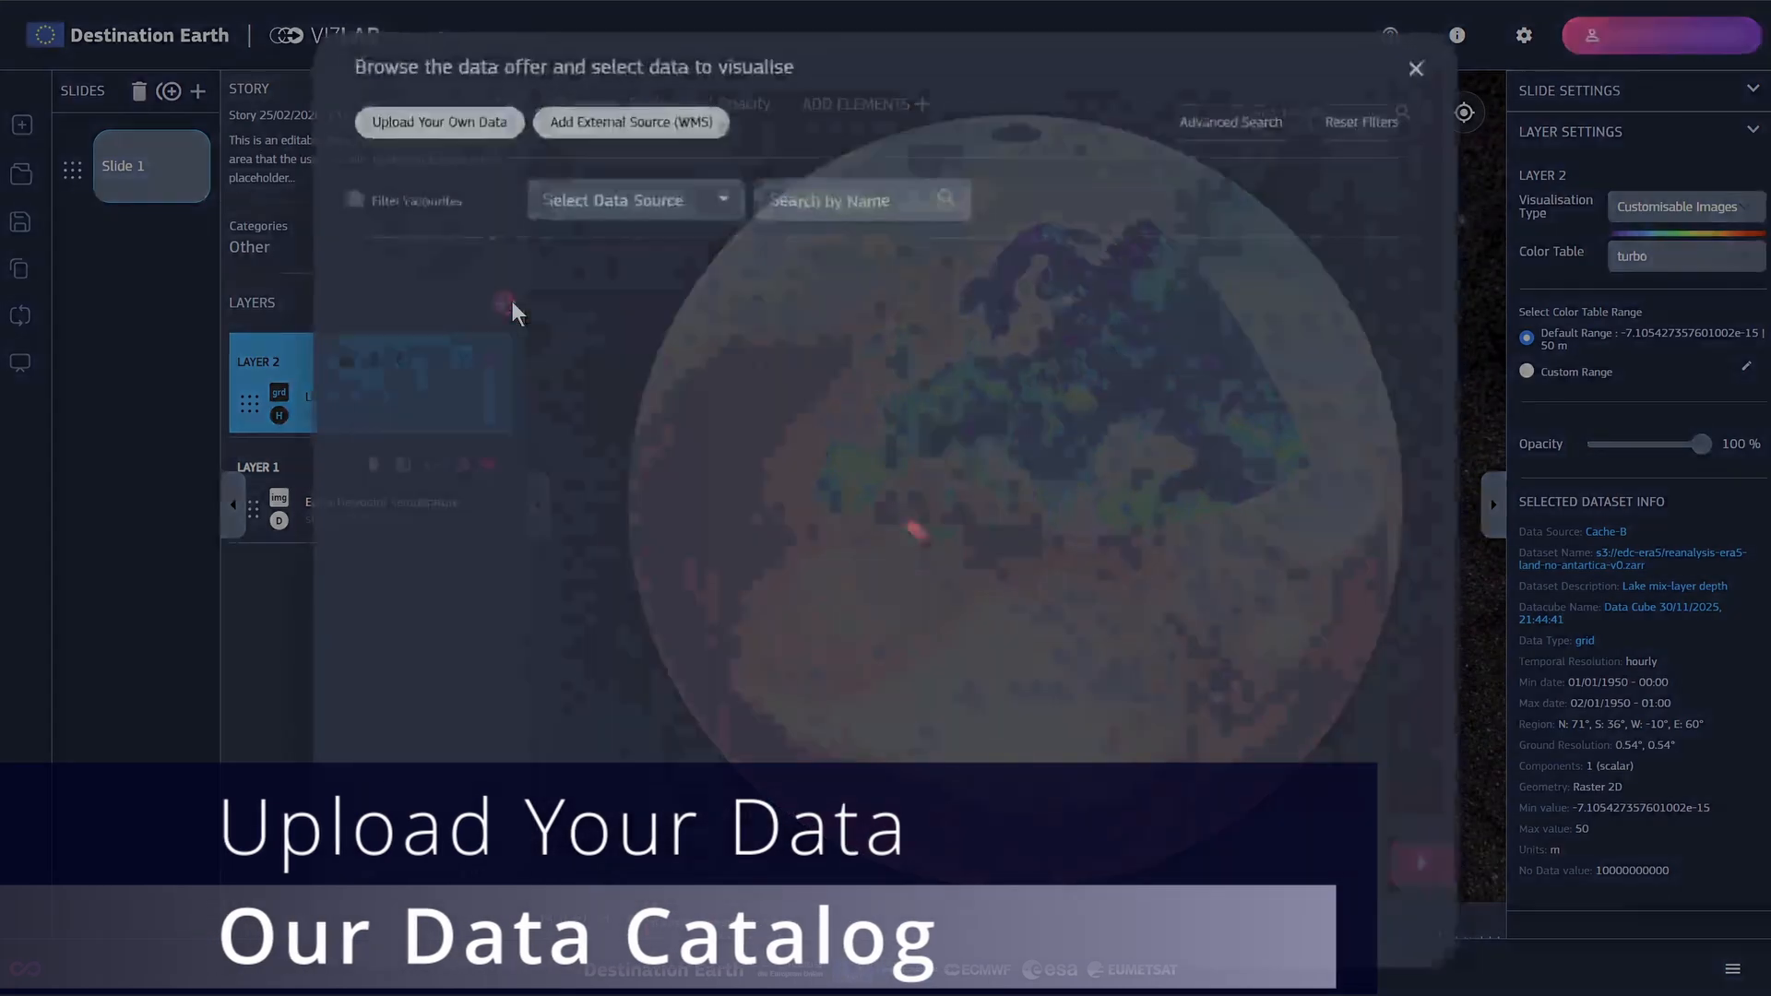
{"action": "left_click", "coordinate": [463, 114]}
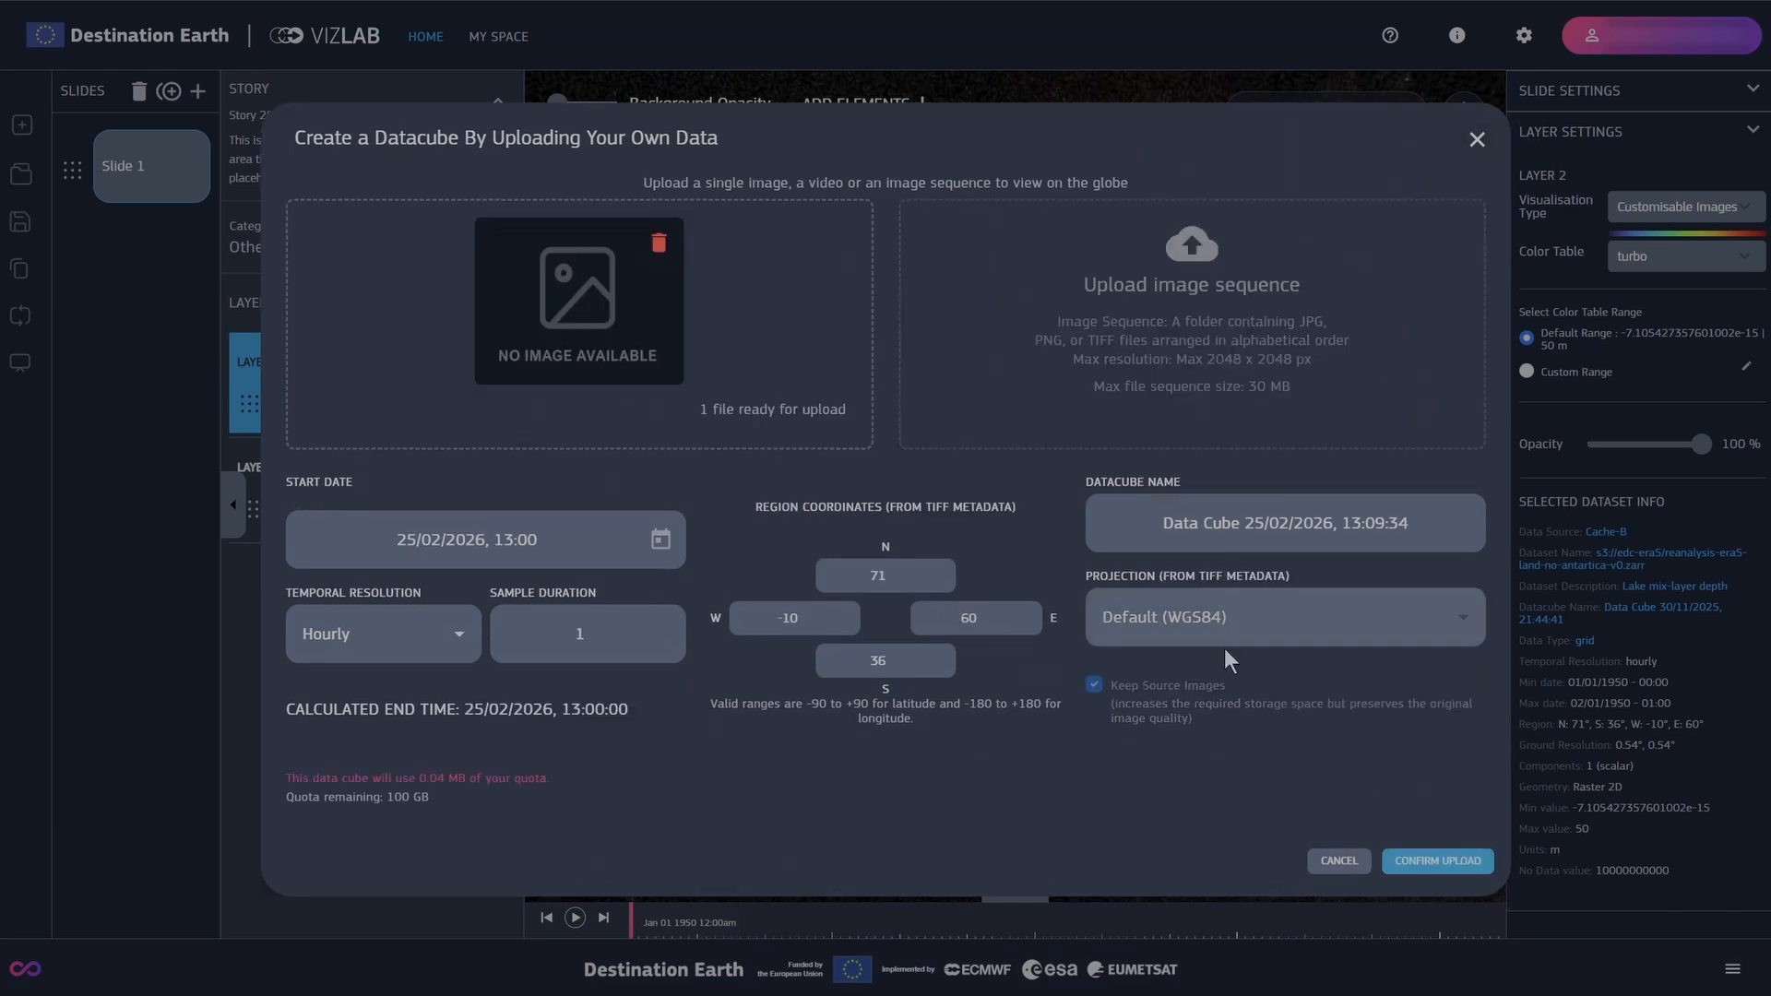
{"action": "left_click", "coordinate": [1437, 865]}
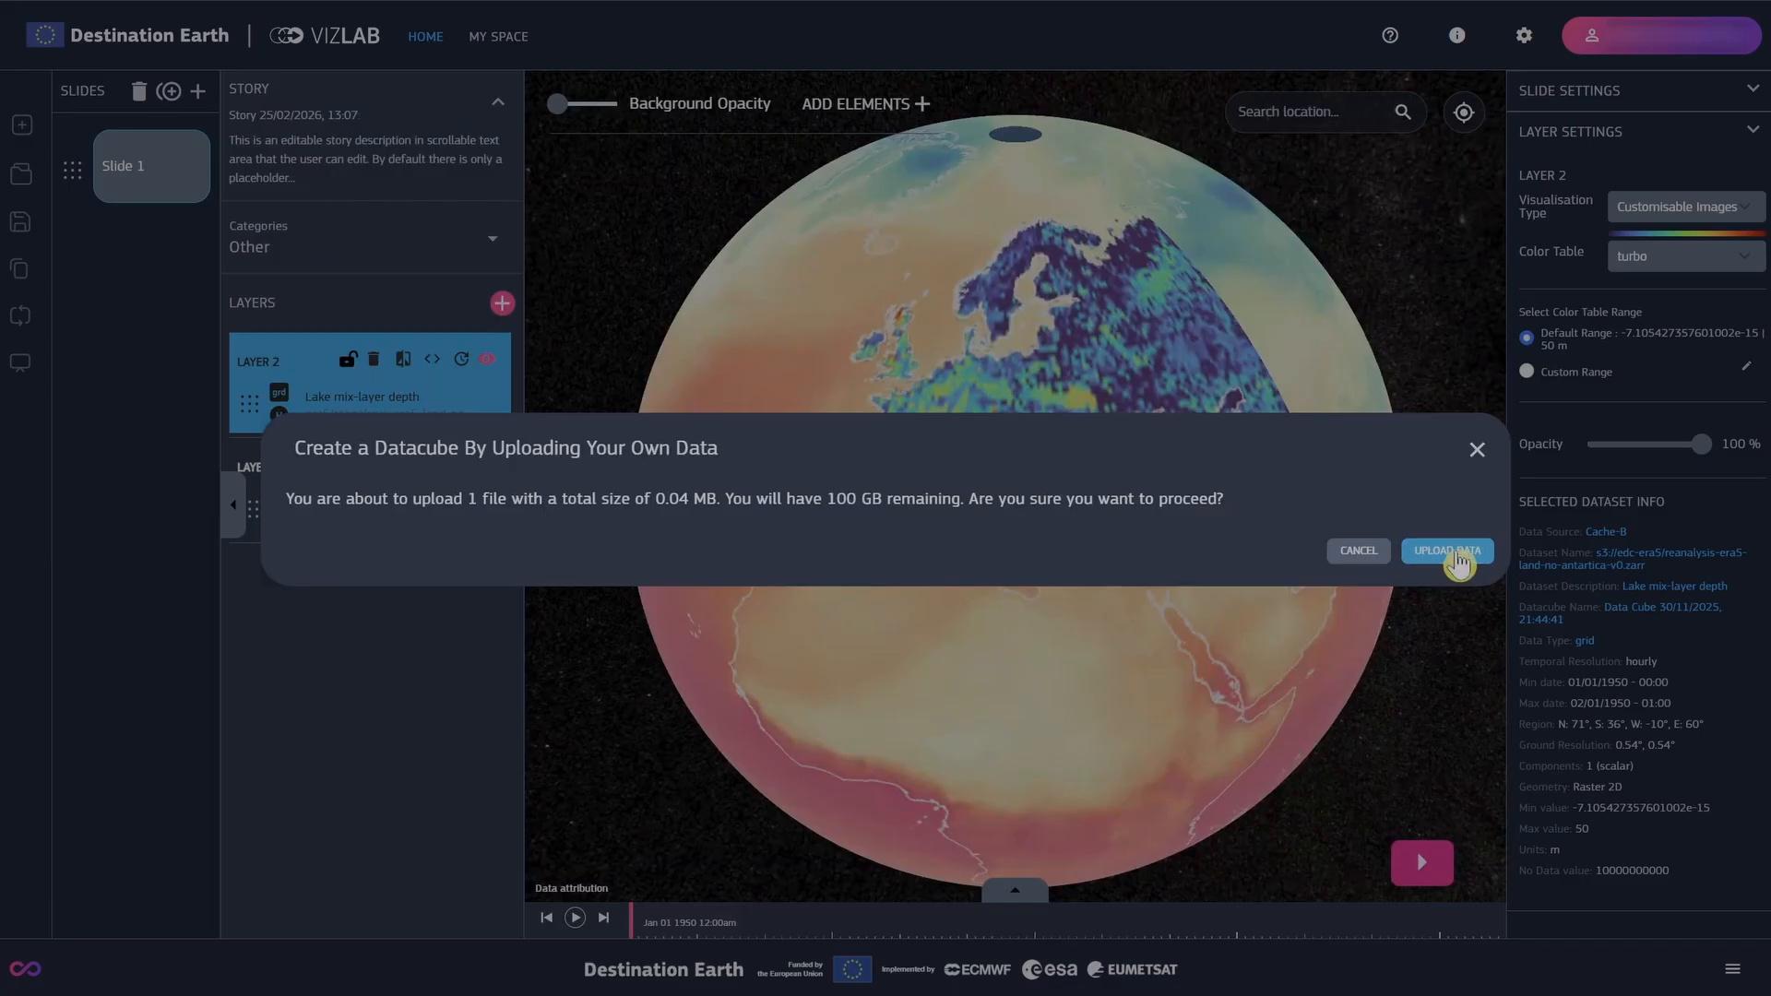
{"action": "left_click", "coordinate": [1456, 556]}
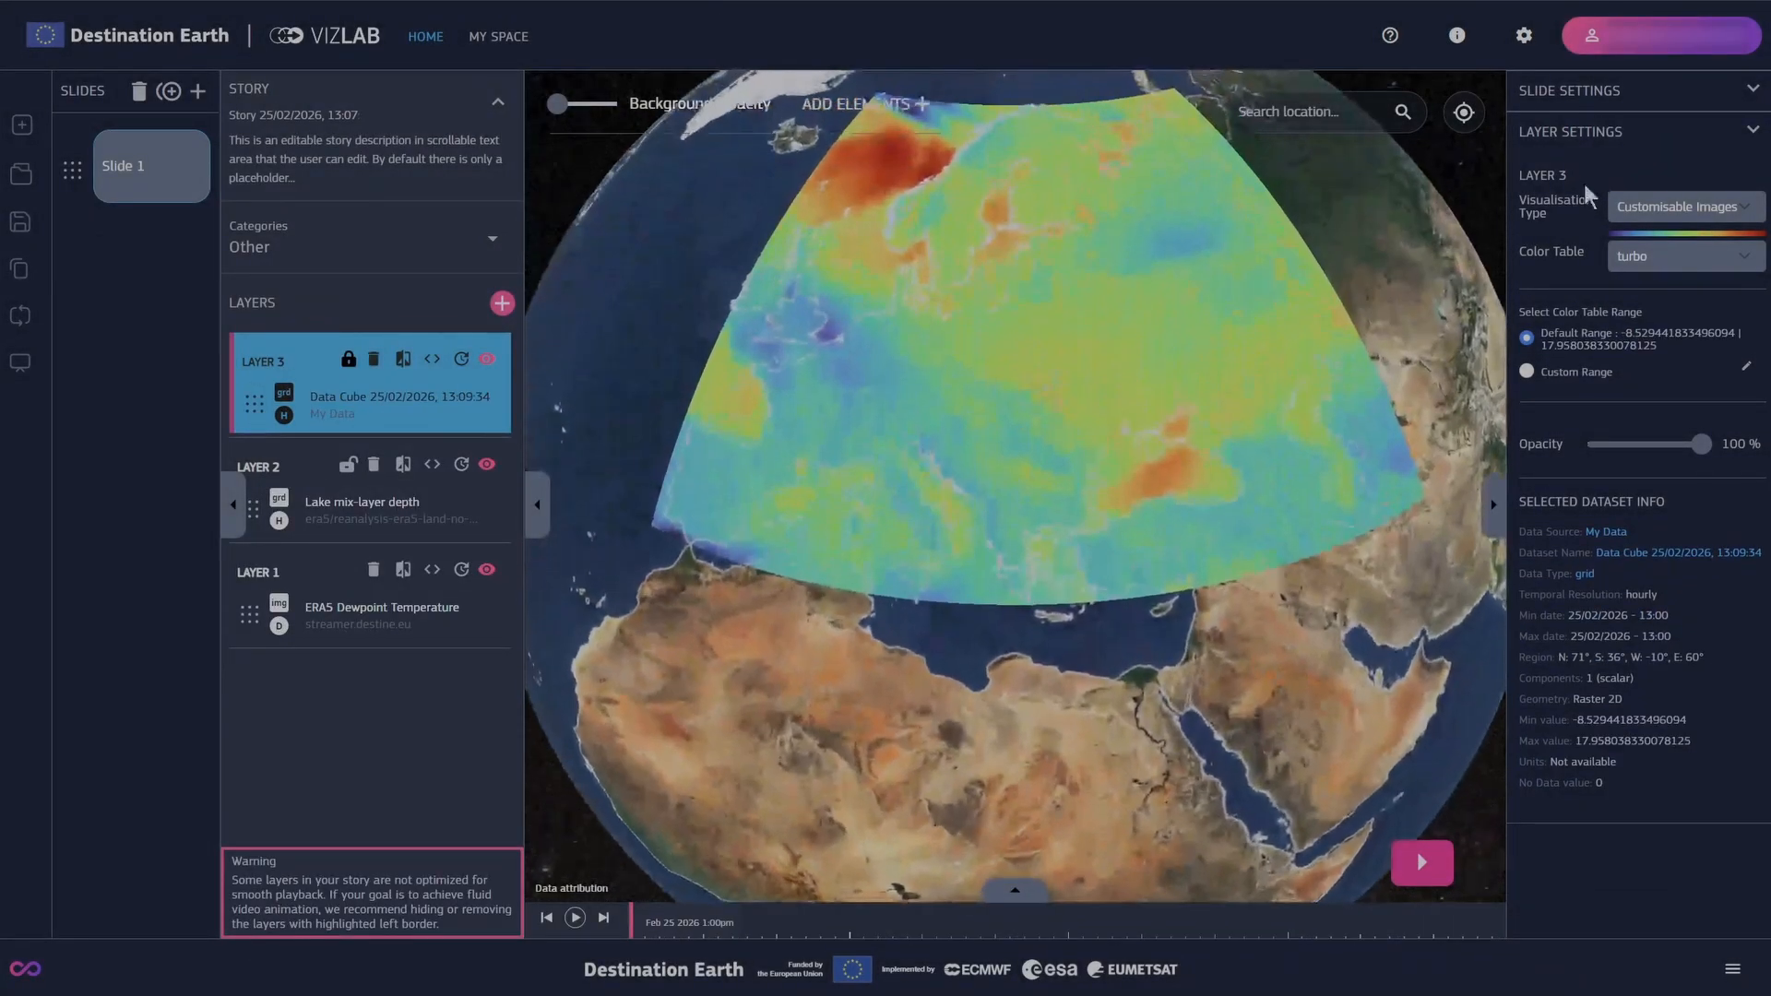
{"action": "left_click", "coordinate": [1656, 218]}
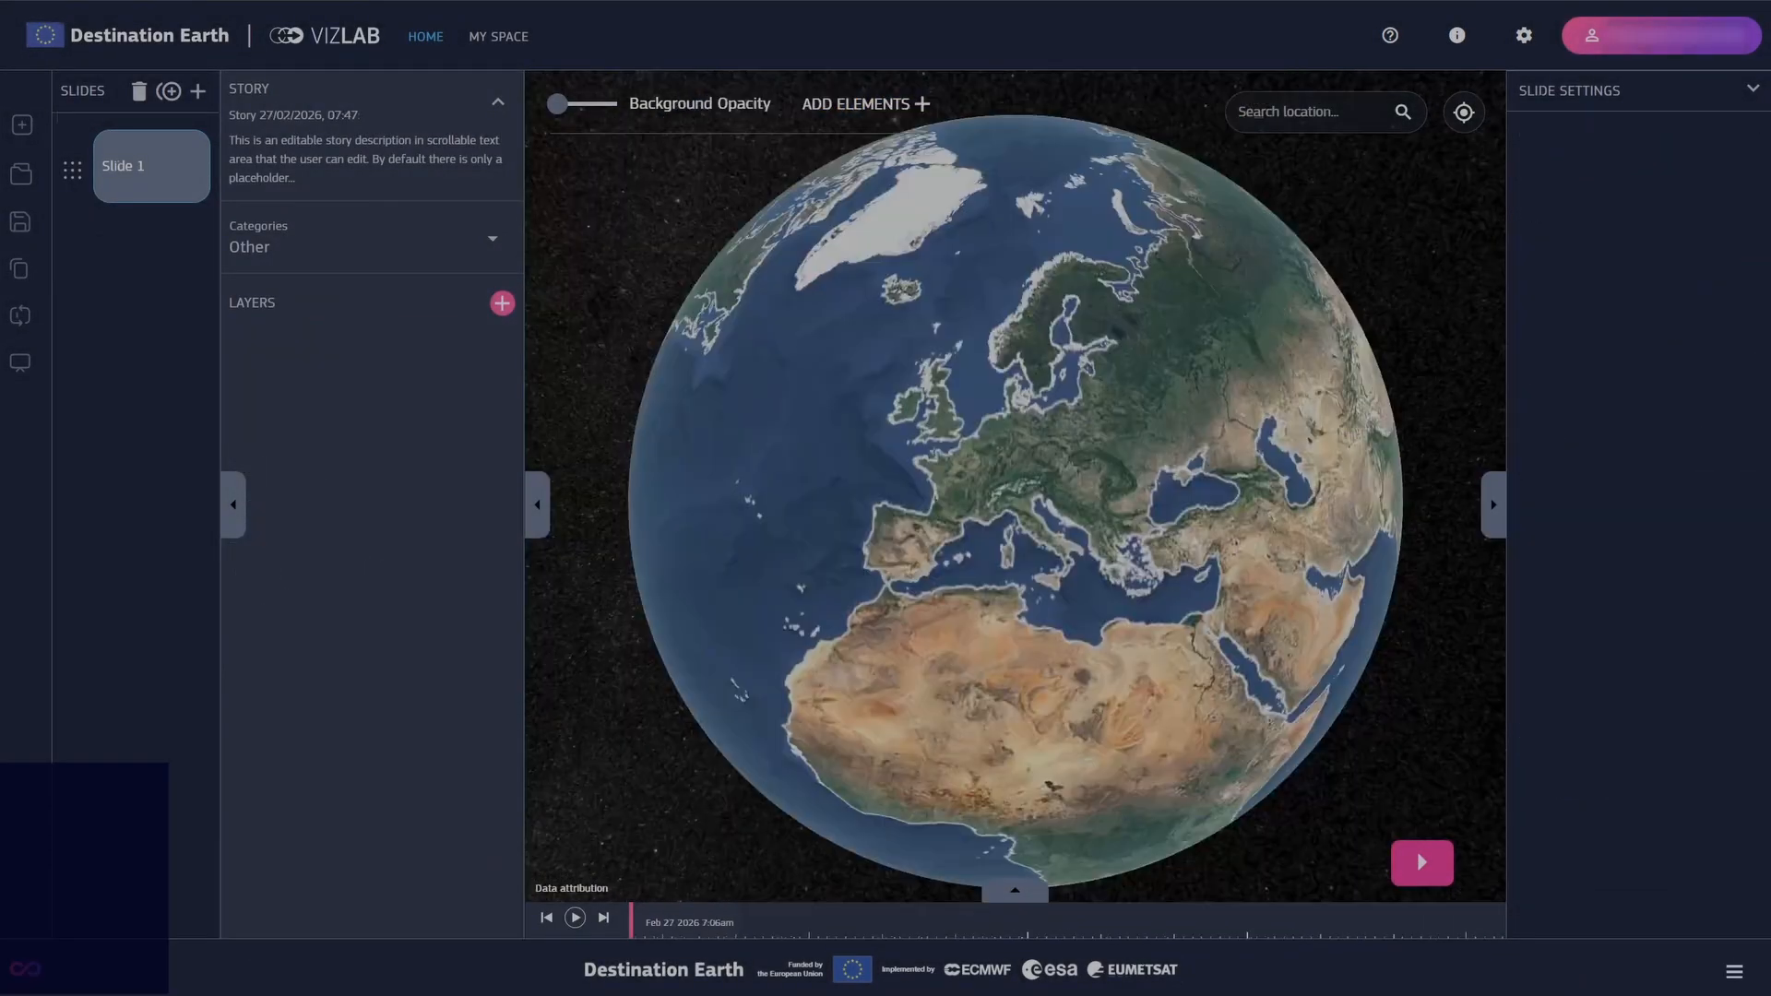
{"action": "left_click", "coordinate": [503, 306]}
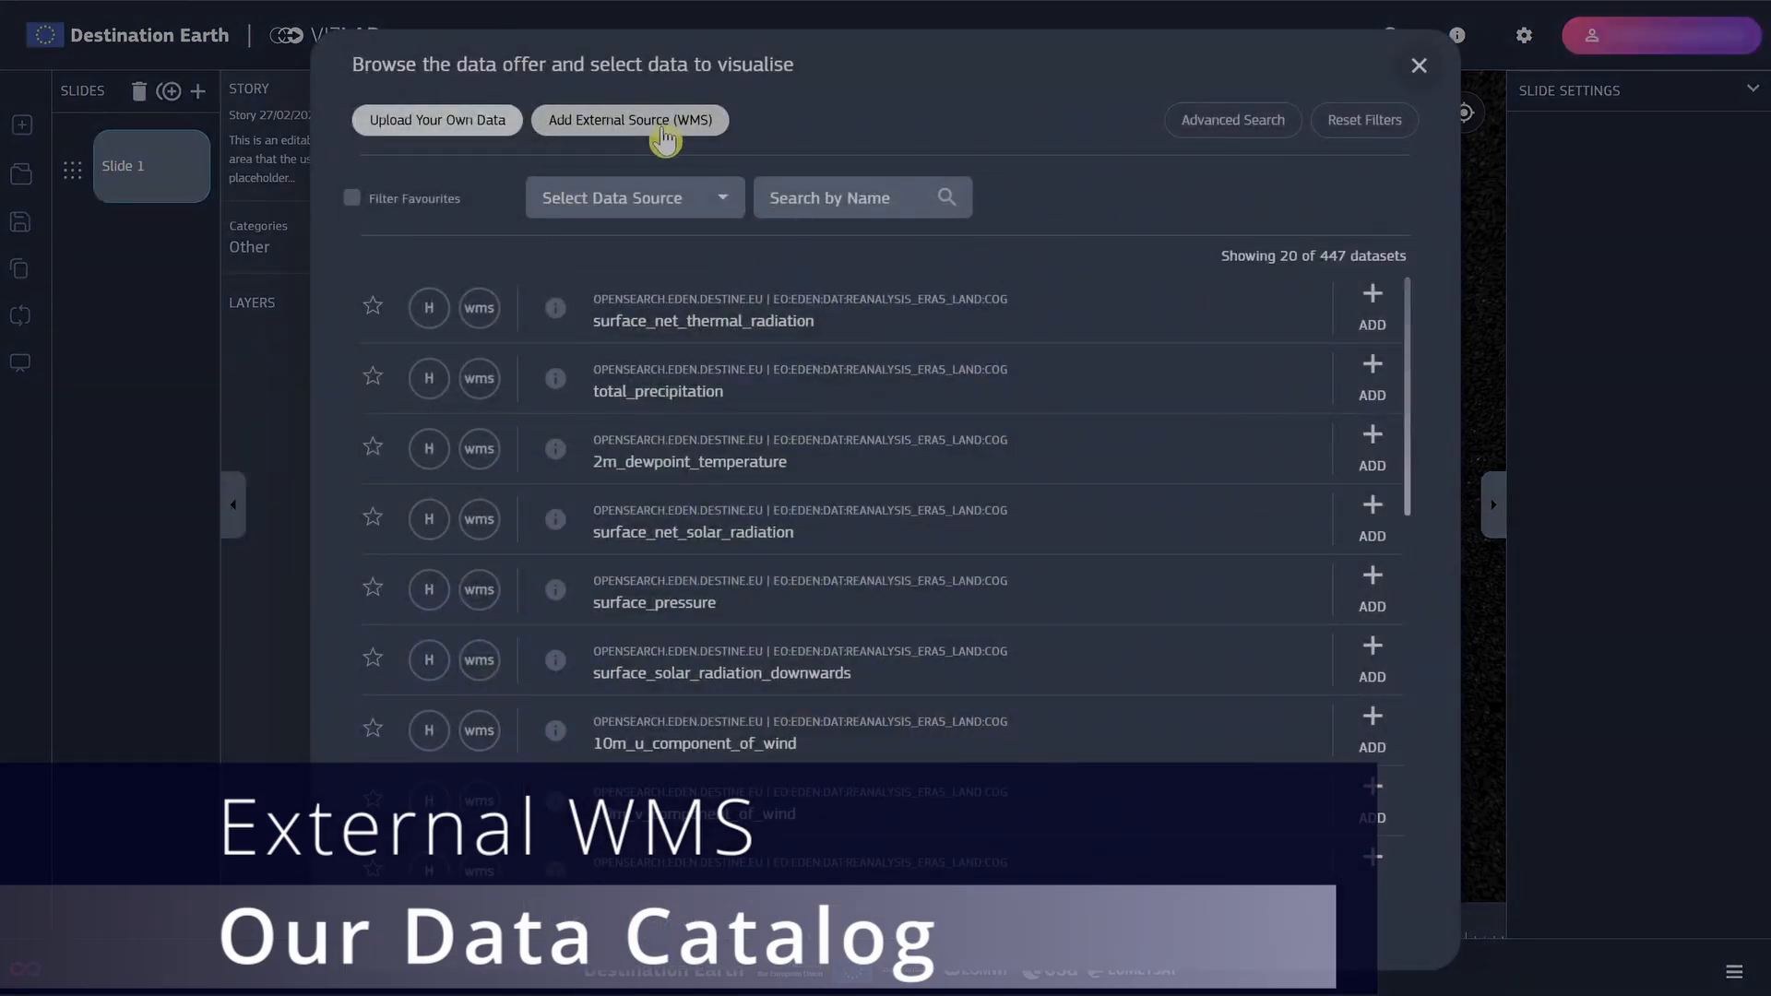
{"action": "left_click", "coordinate": [664, 138]}
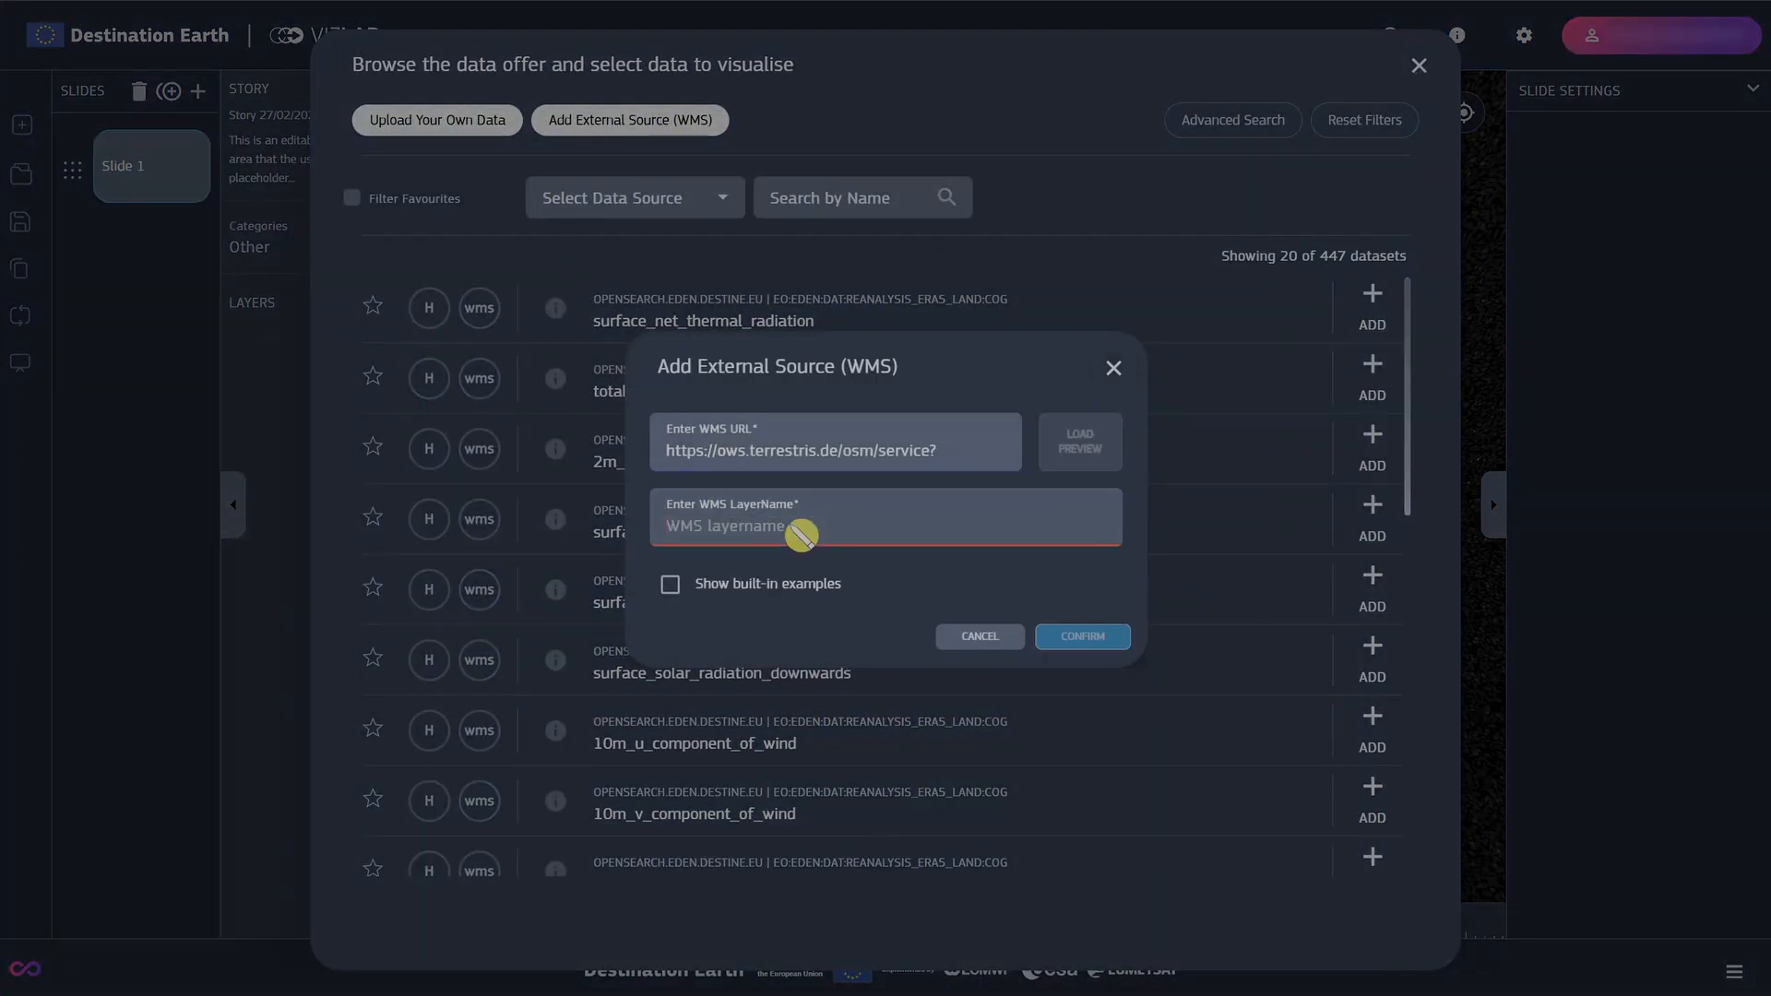
{"action": "type", "text": "OSM-WMS"}
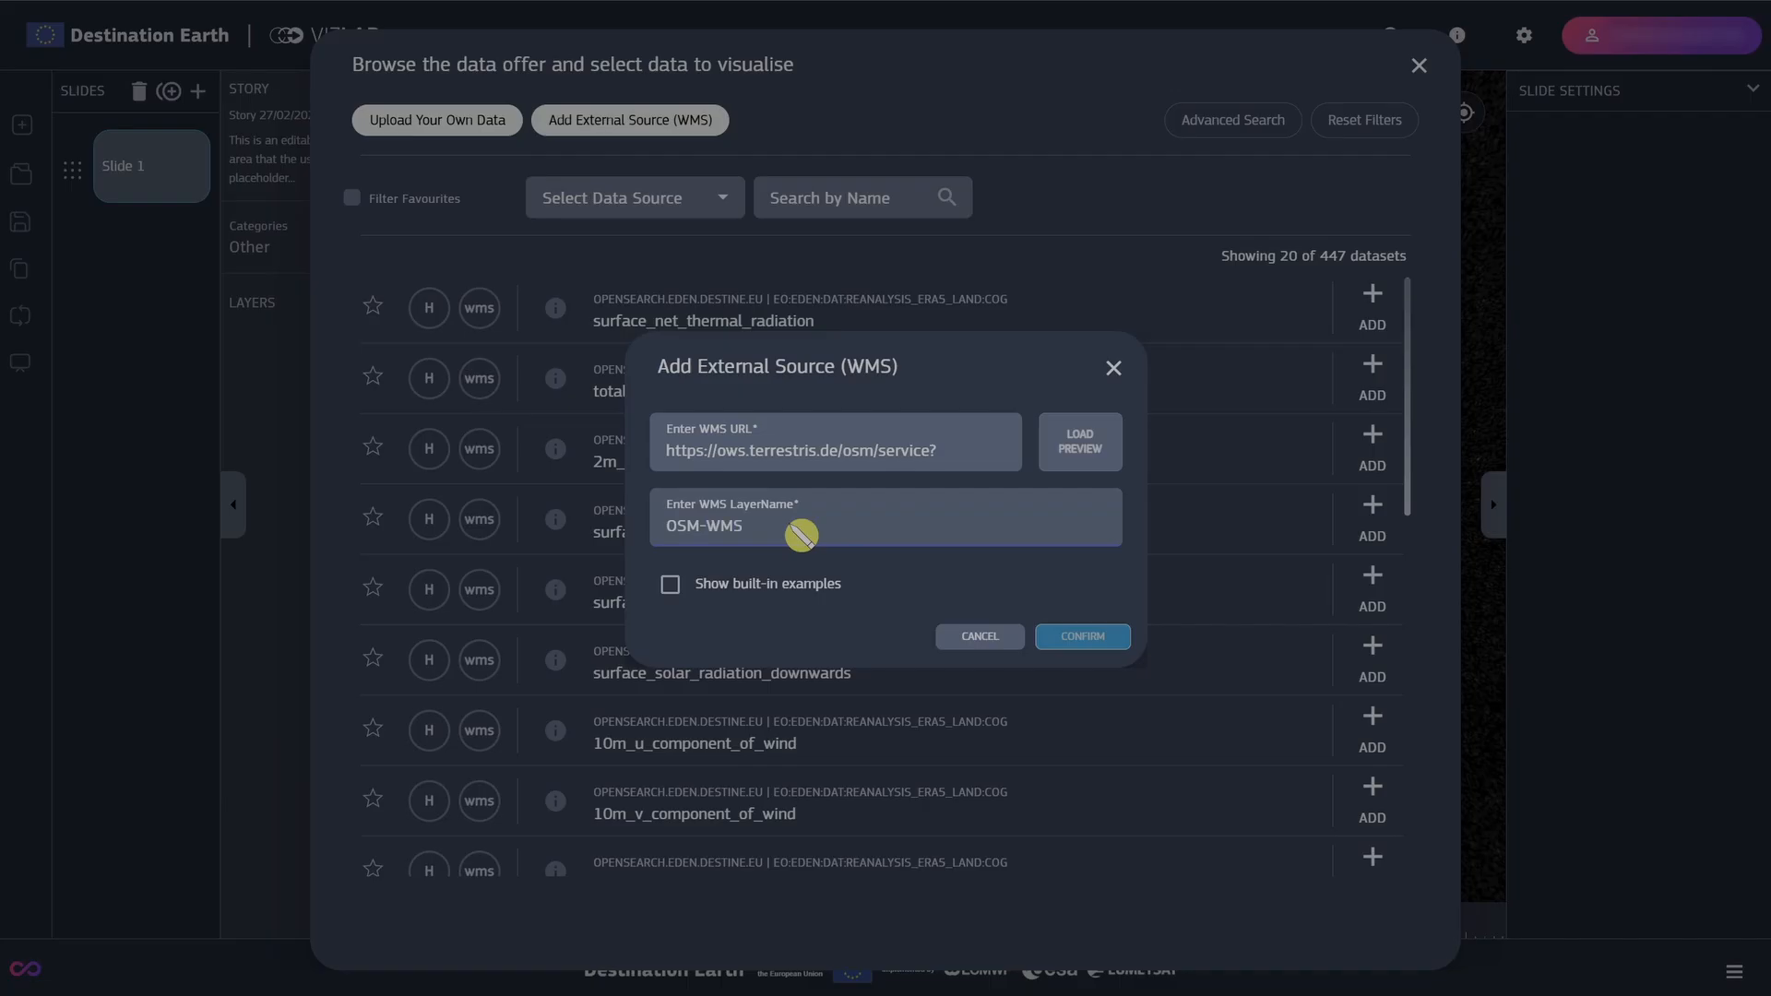
{"action": "left_click", "coordinate": [1111, 446]}
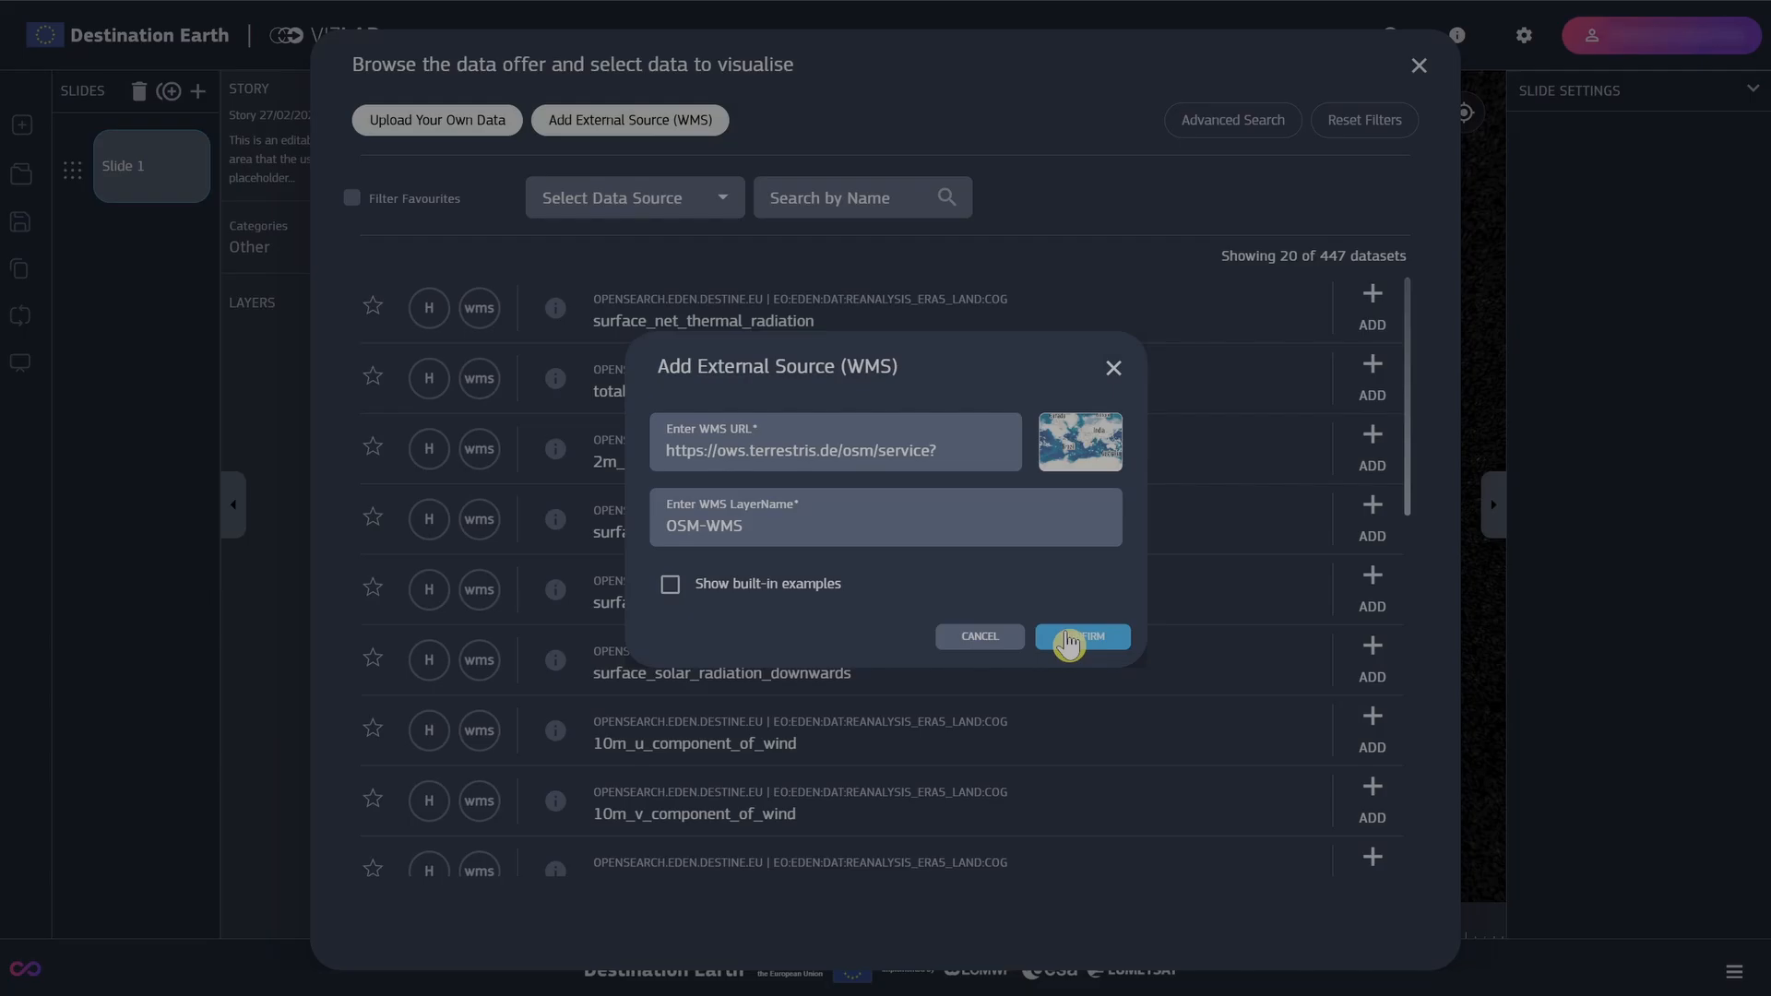
{"action": "left_click", "coordinate": [1114, 638]}
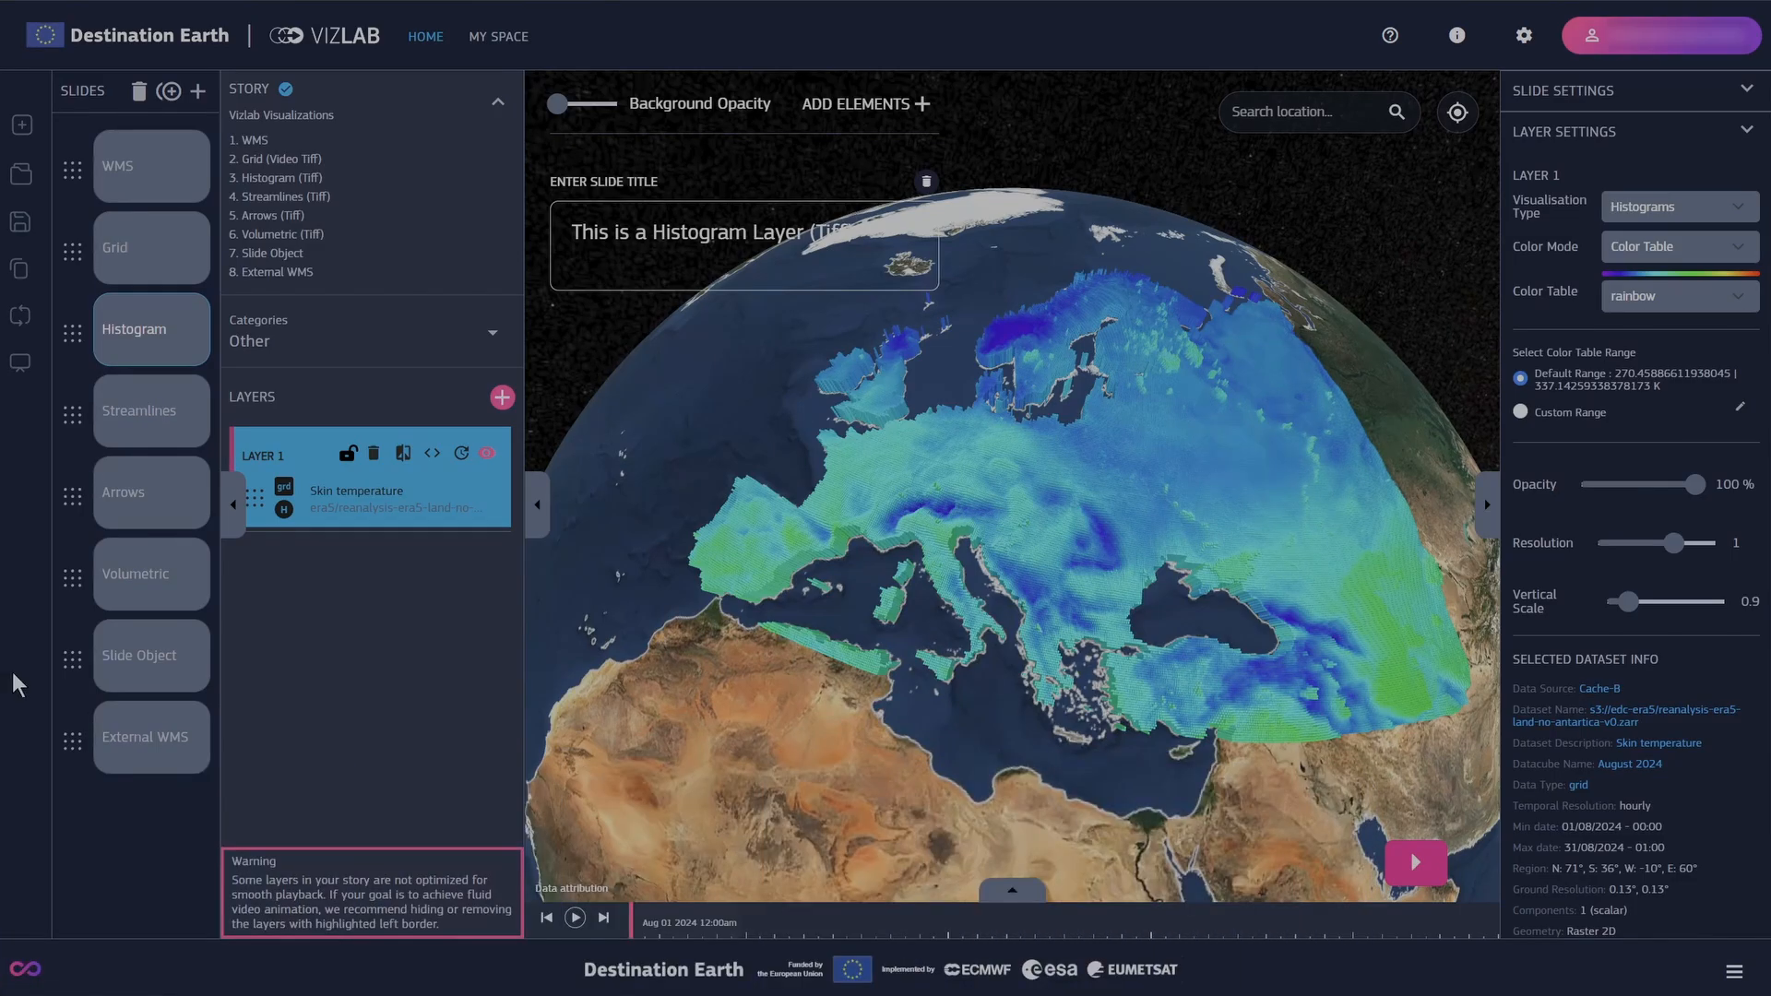
Show the settings of the OSM-WMS layer on the External WMS slide and try its opacity, ending at 100 %
{"action": "left_click", "coordinate": [151, 739]}
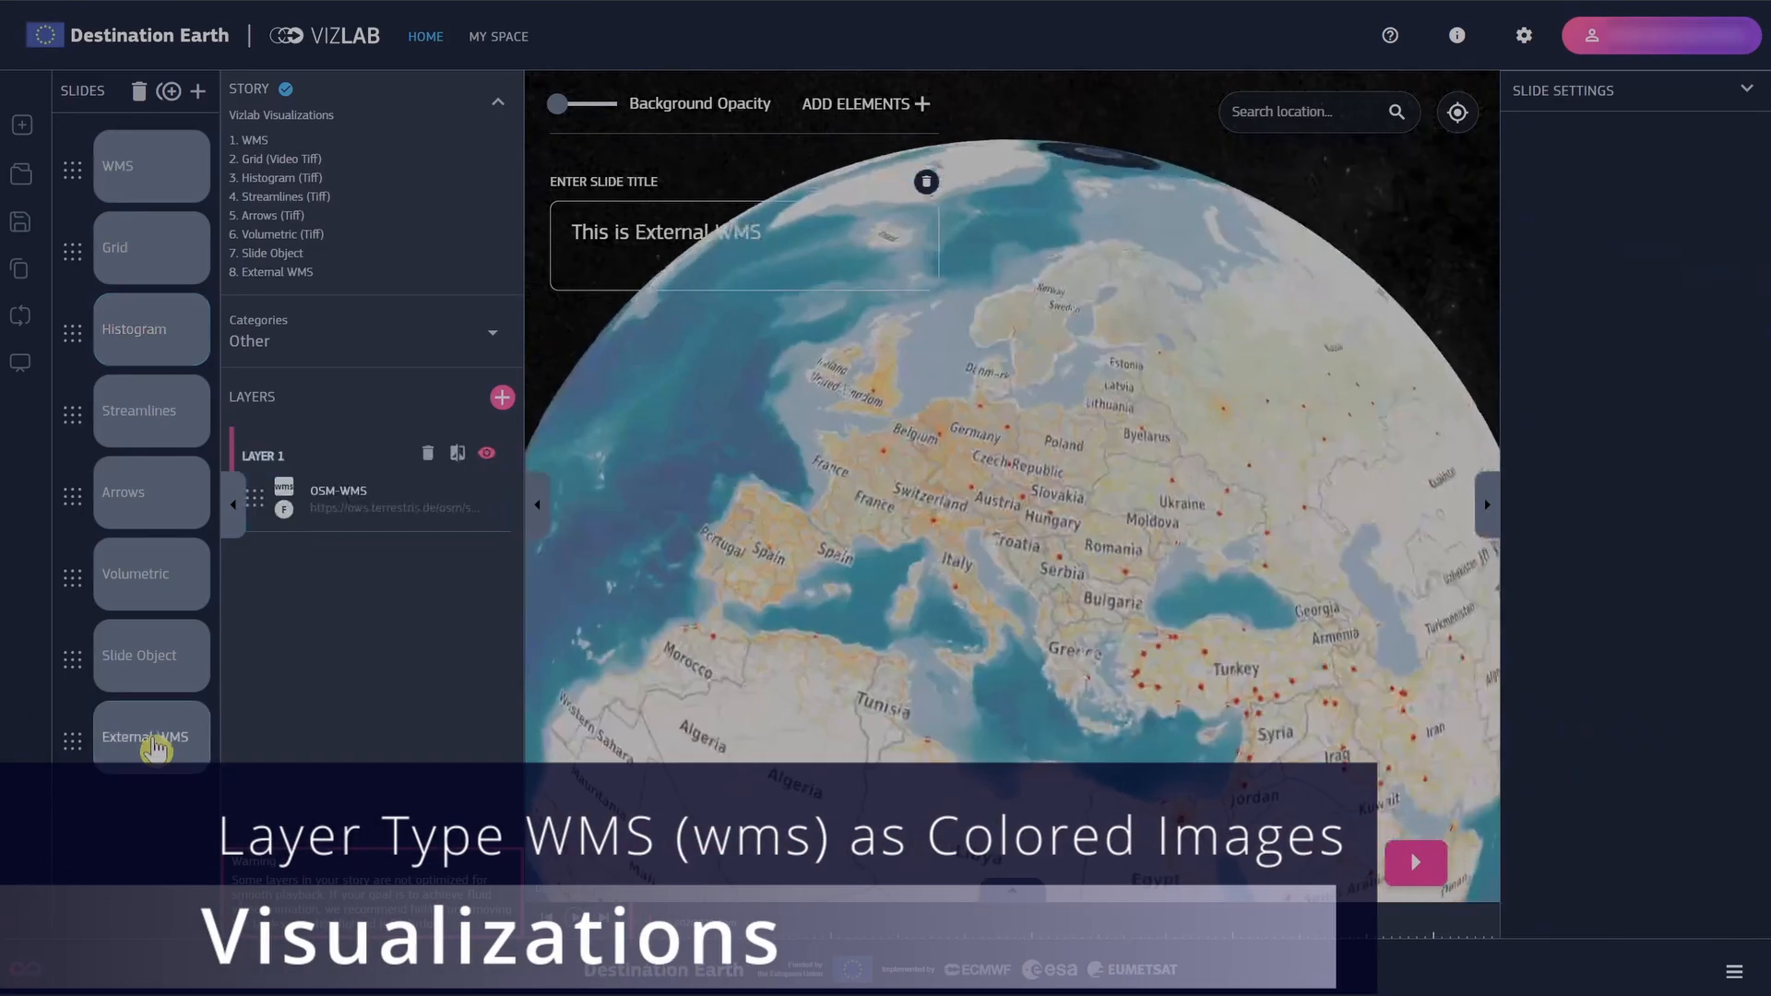
{"action": "left_click", "coordinate": [456, 524]}
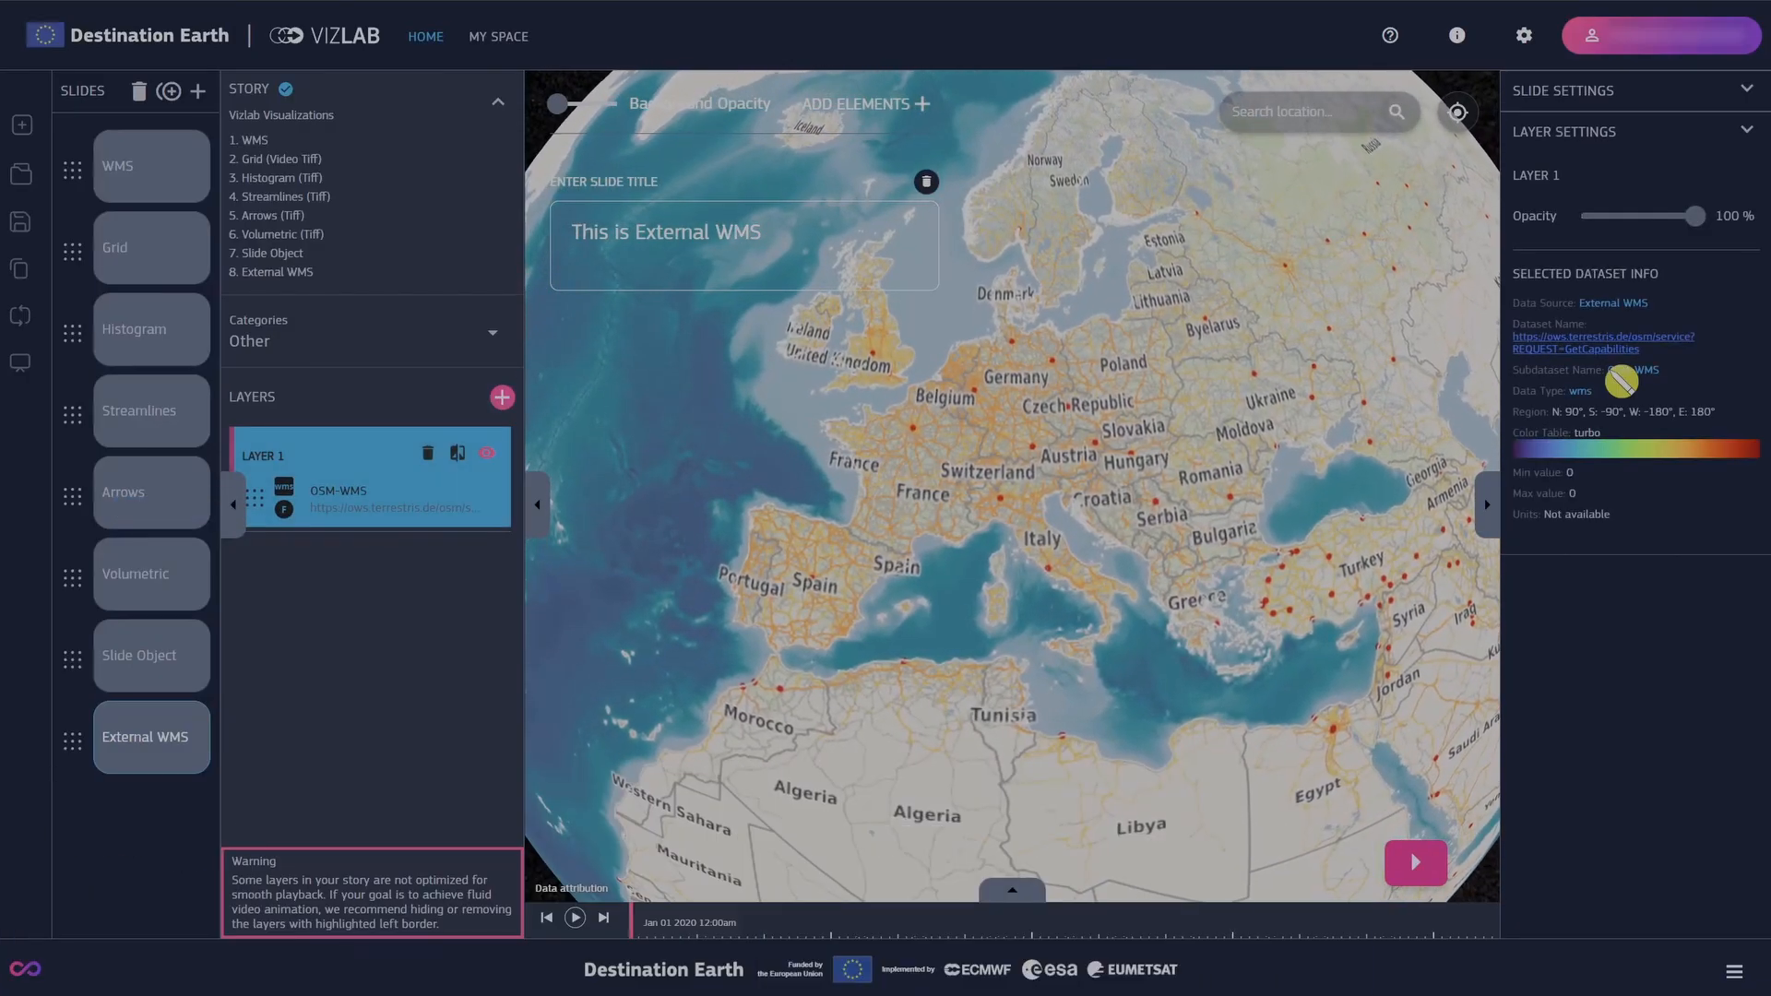
{"action": "left_click_drag", "start_coordinate": [1695, 226], "coordinate": [1734, 221]}
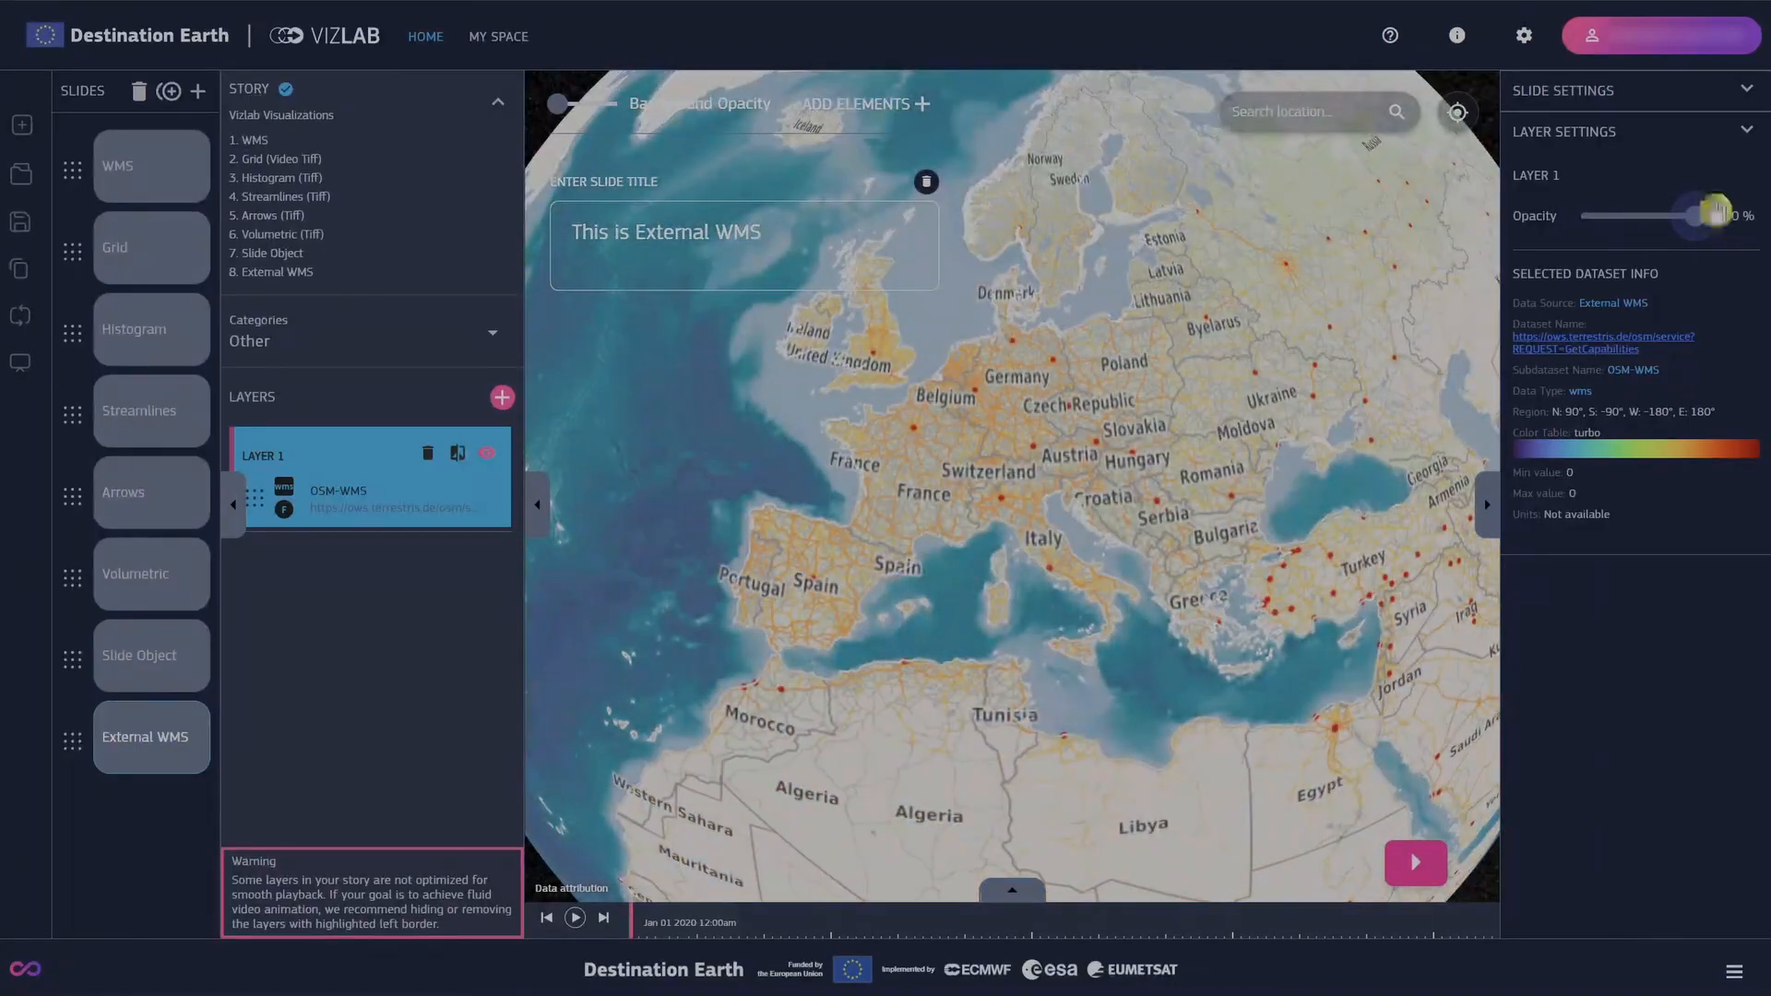
Try the inferno and summer color tables on the Grid slide's Skin temperature layer and settle on bone
{"action": "left_click", "coordinate": [180, 269]}
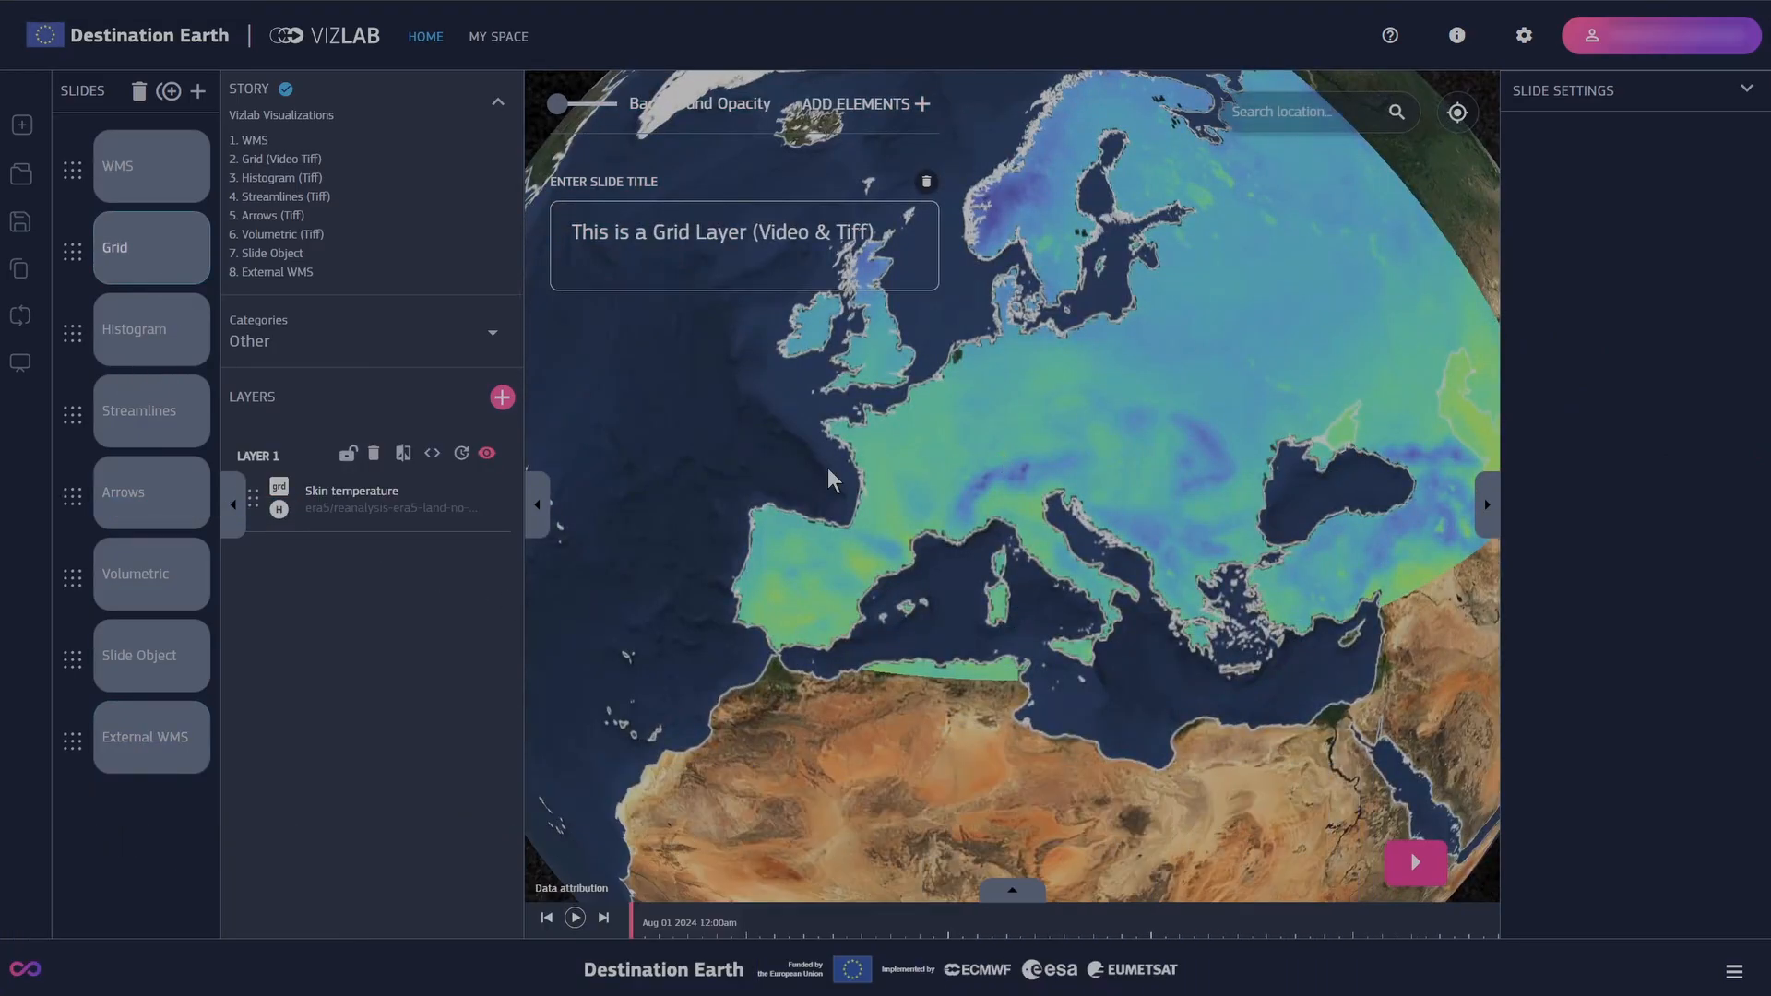
{"action": "left_click", "coordinate": [497, 515]}
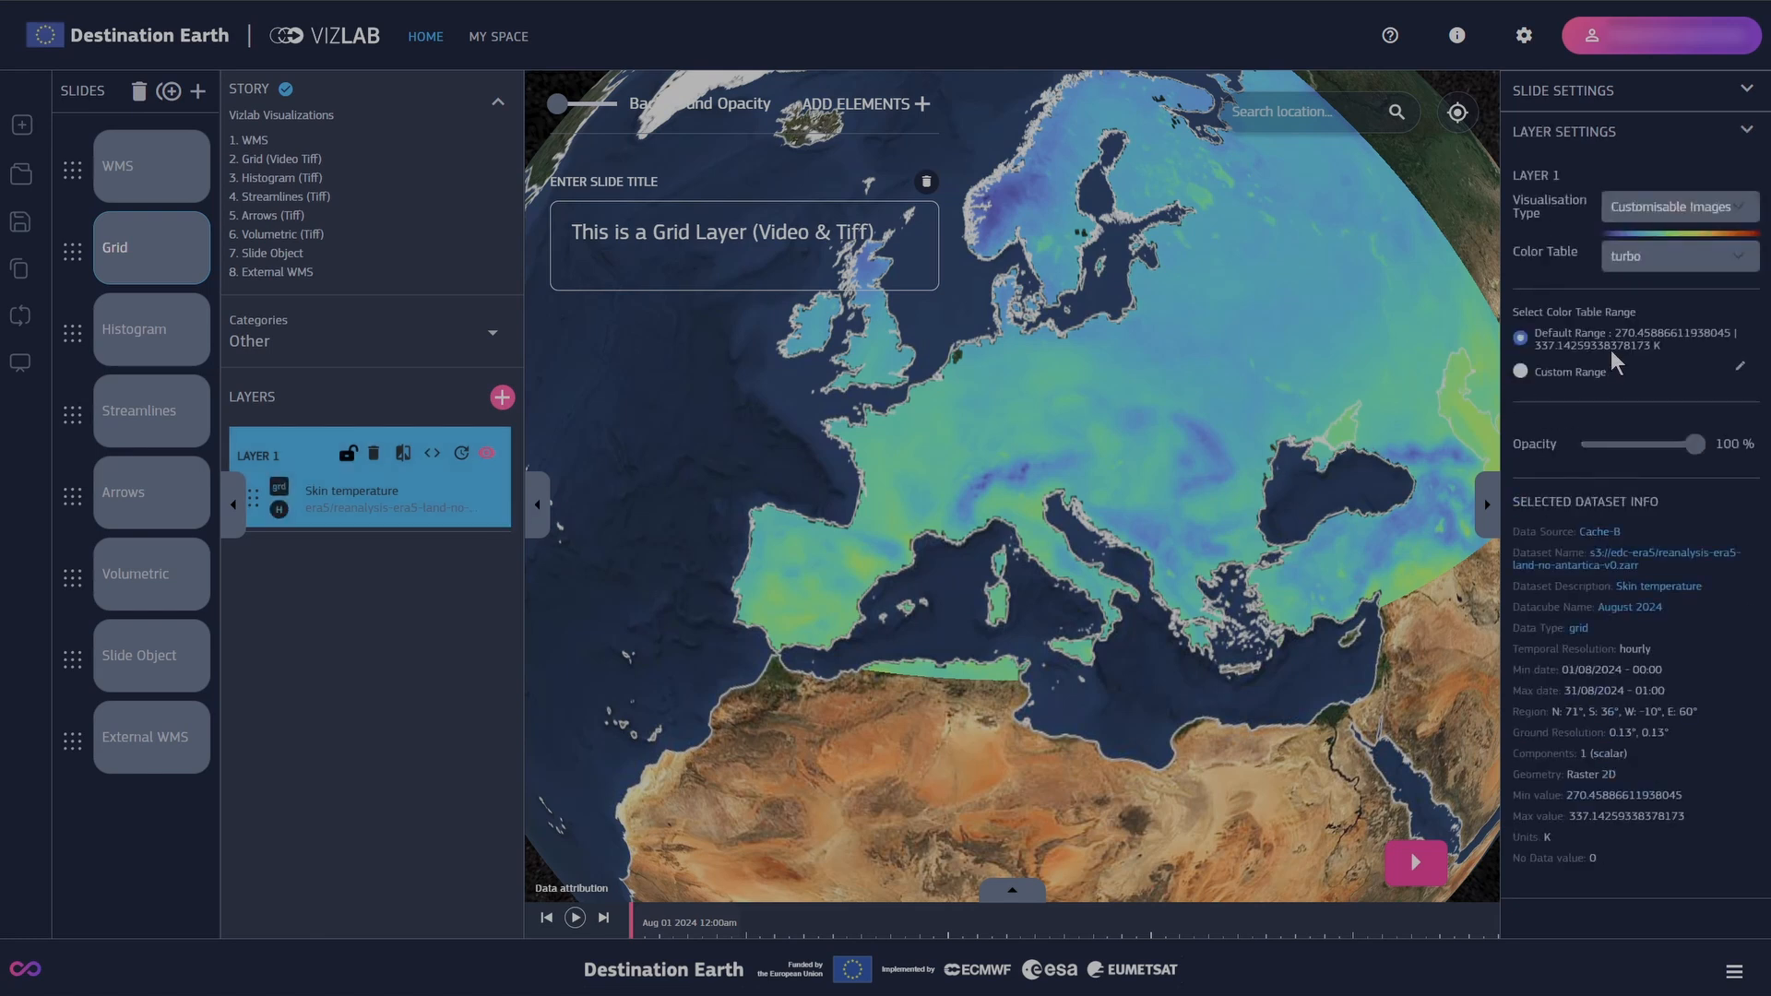
{"action": "left_click", "coordinate": [1642, 262]}
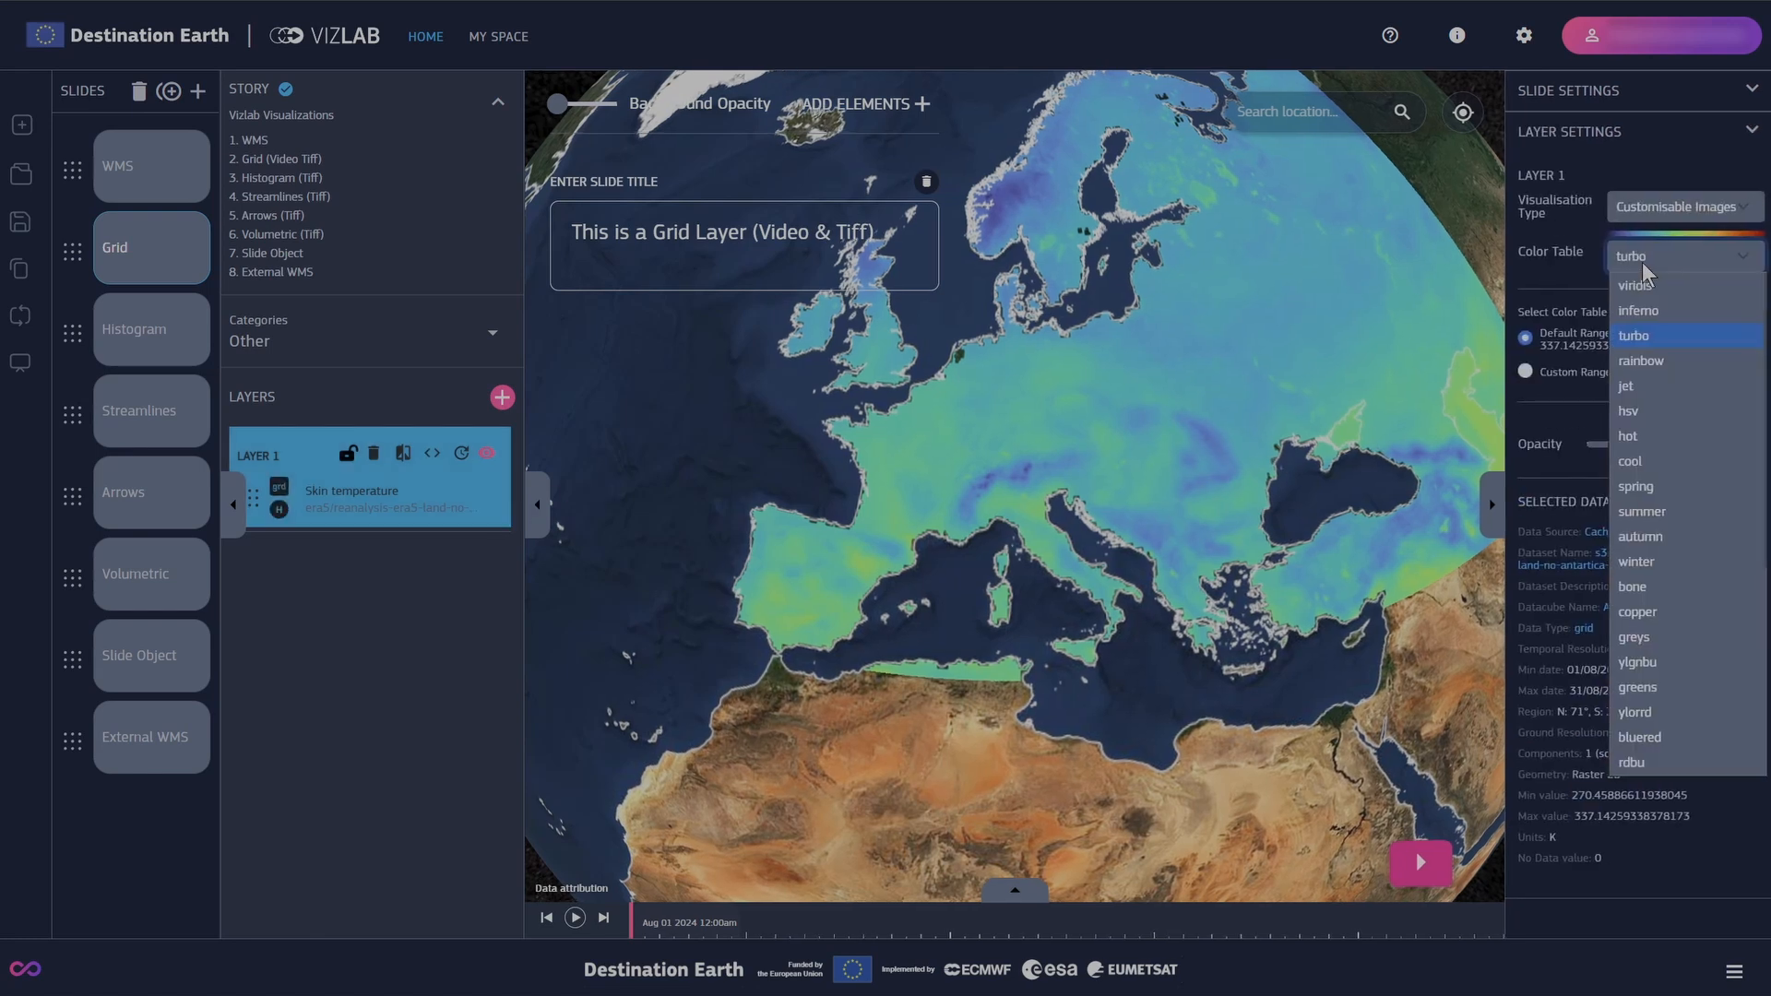
{"action": "left_click", "coordinate": [1659, 318]}
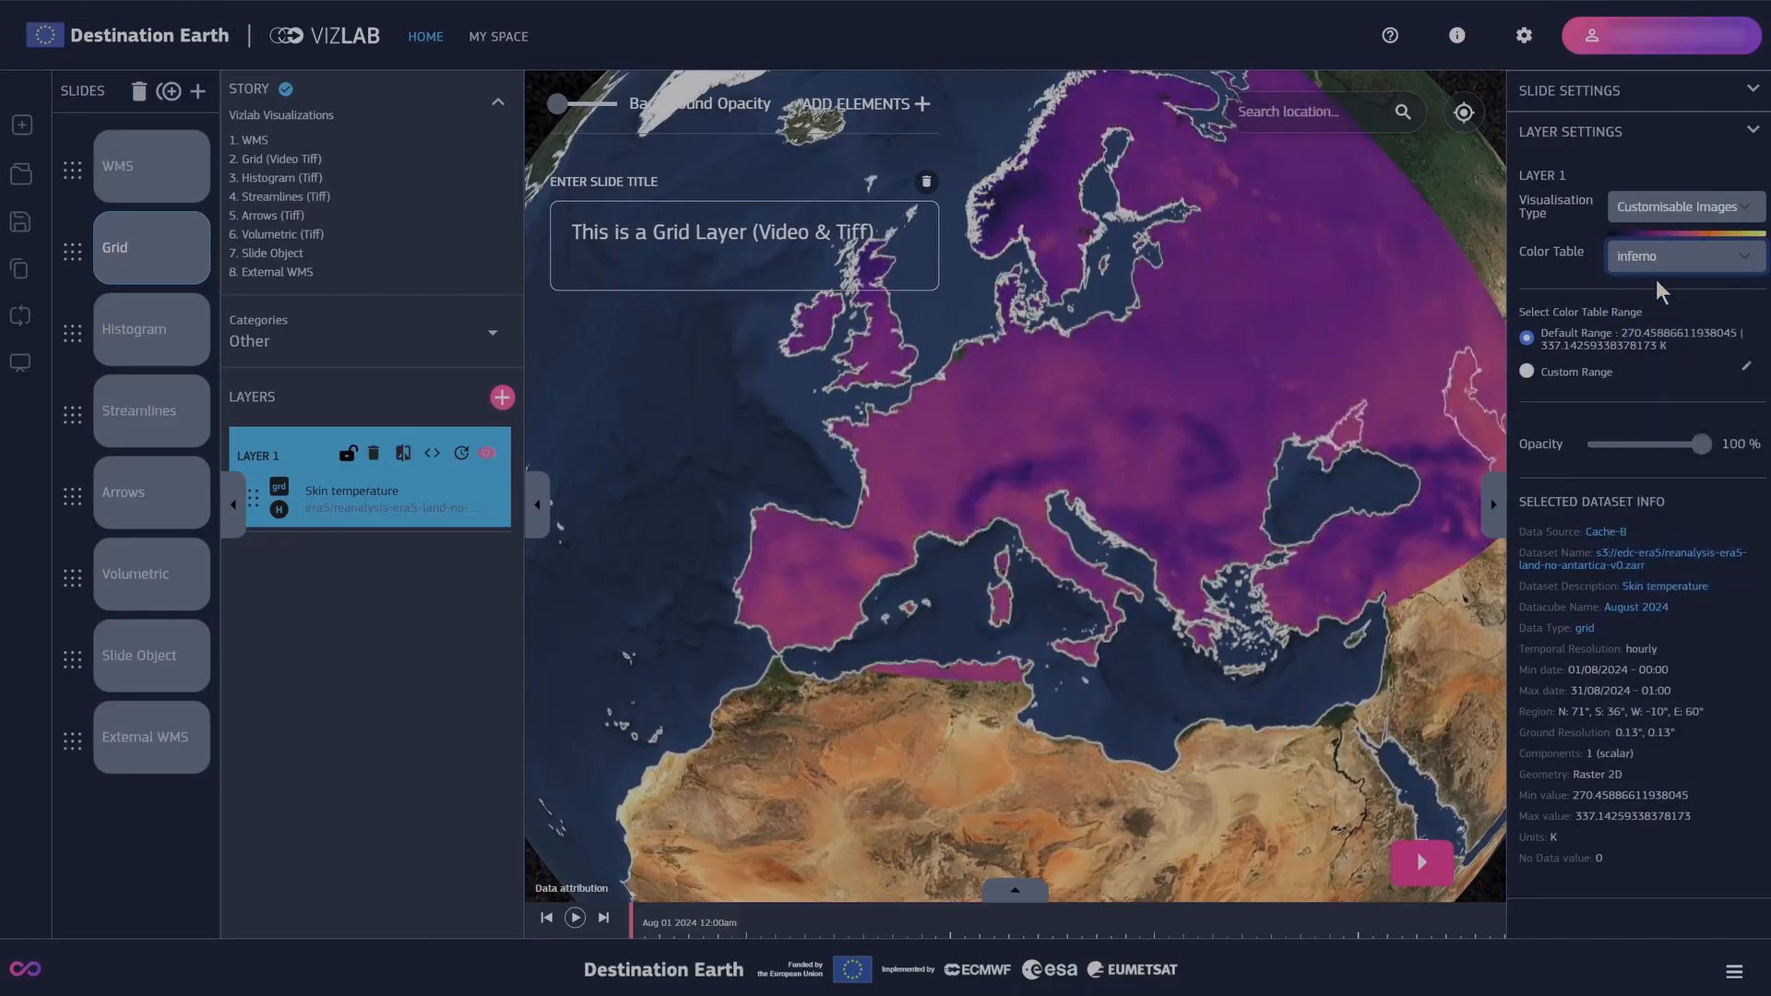
{"action": "left_click", "coordinate": [1660, 268]}
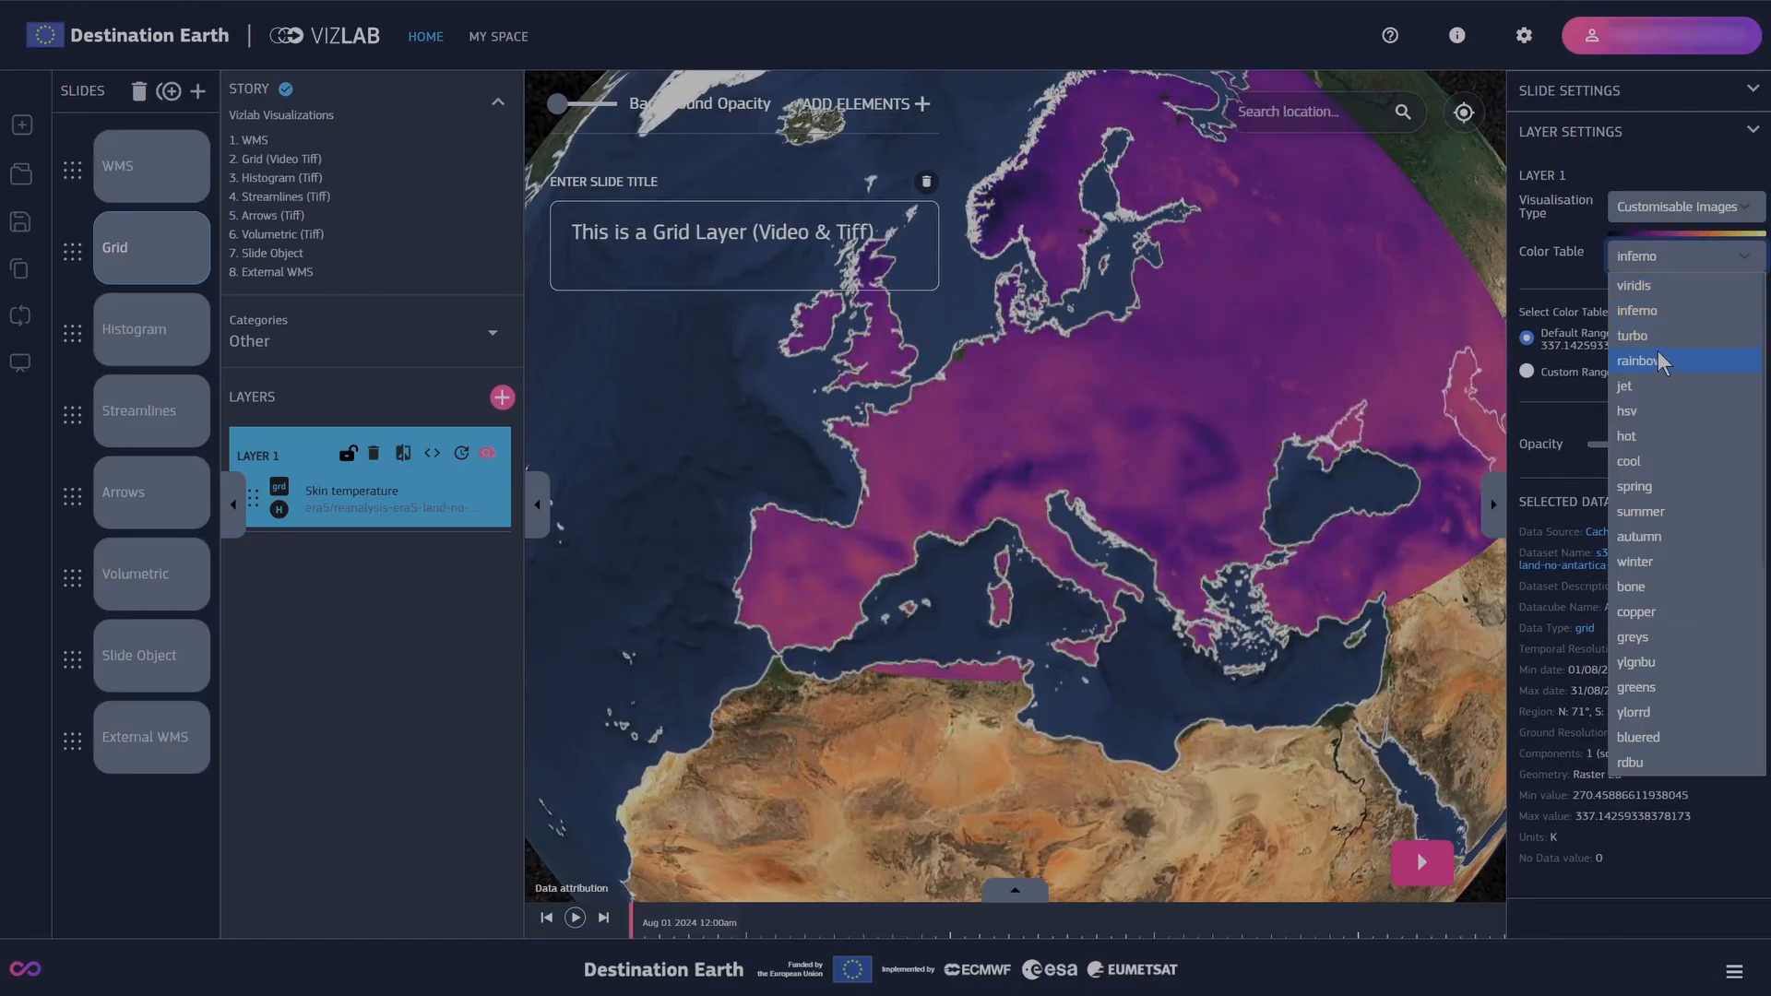
{"action": "left_click", "coordinate": [1651, 513]}
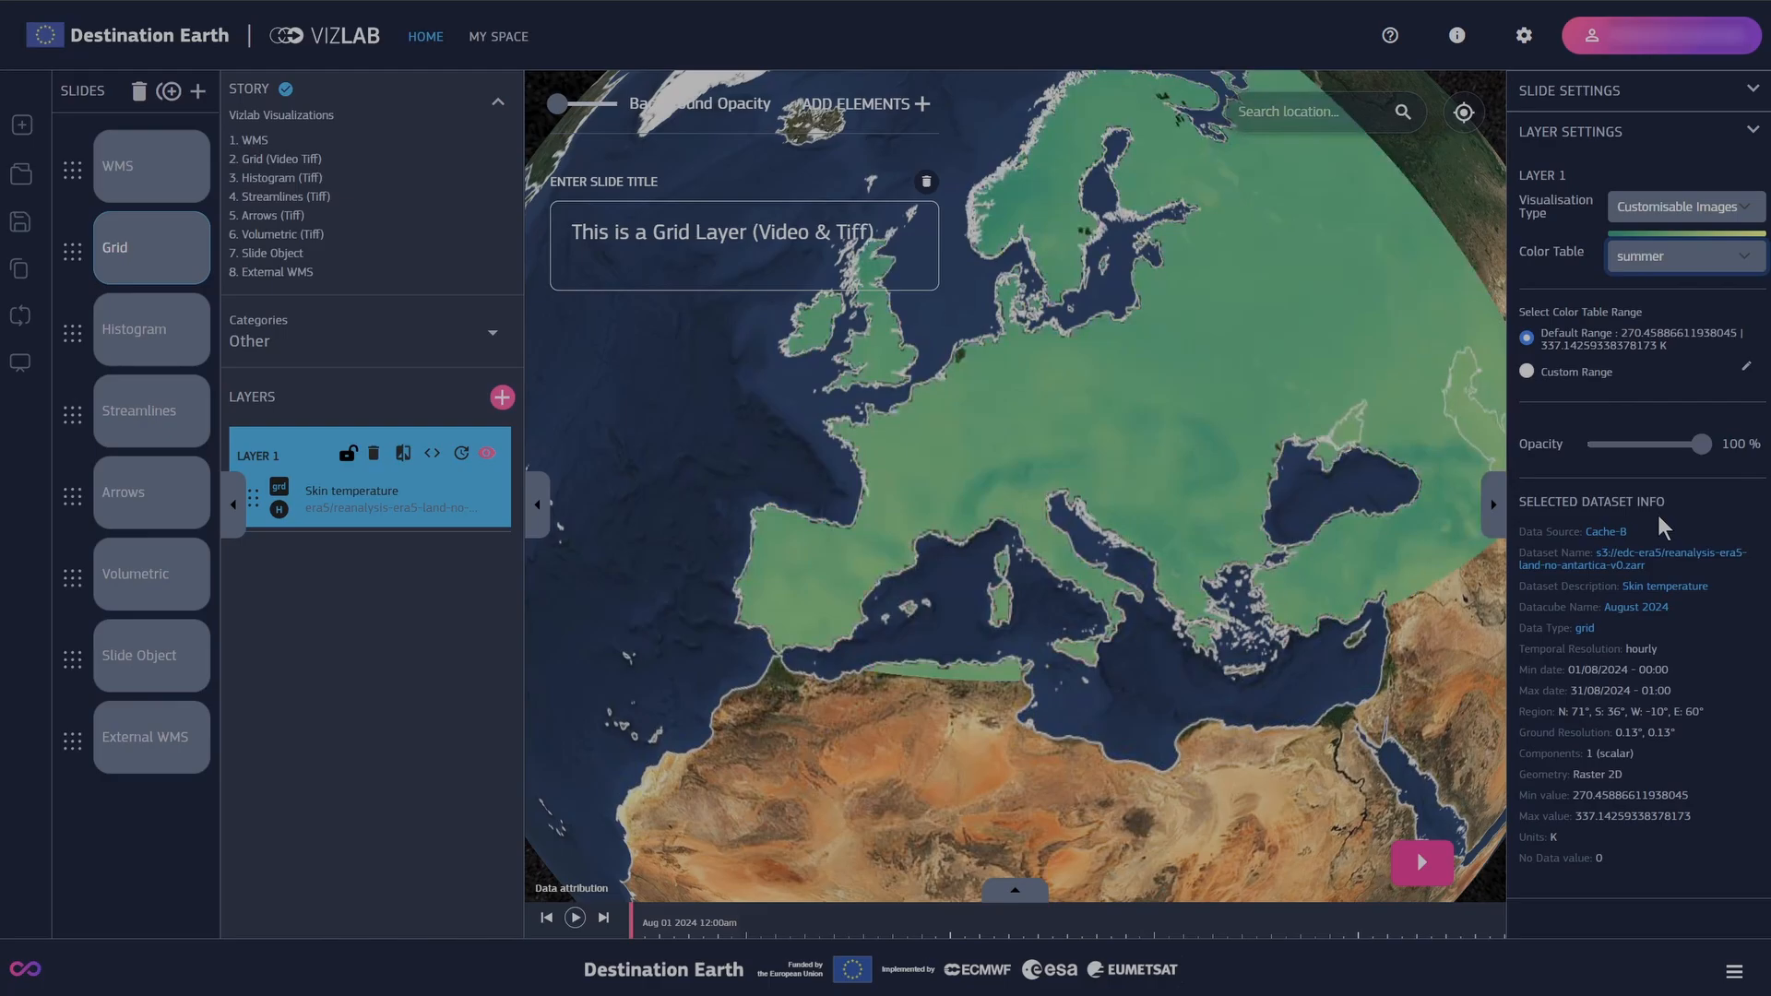
{"action": "left_click", "coordinate": [1661, 270]}
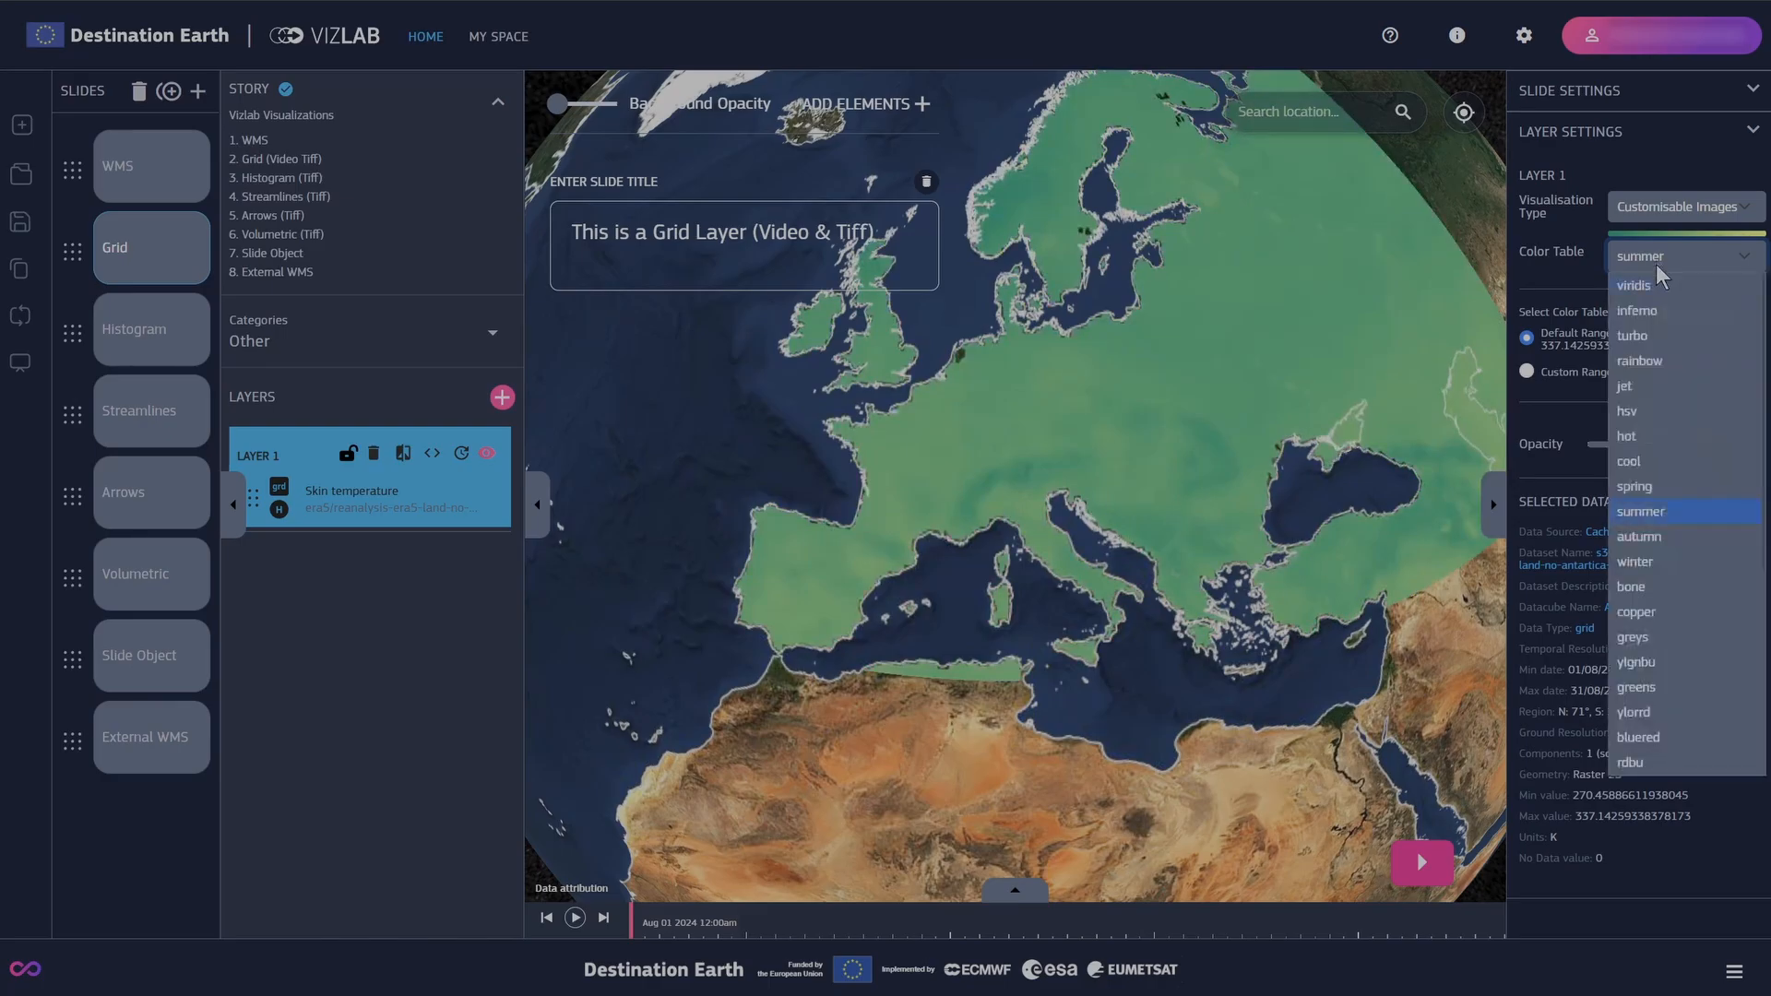
{"action": "left_click", "coordinate": [1631, 589]}
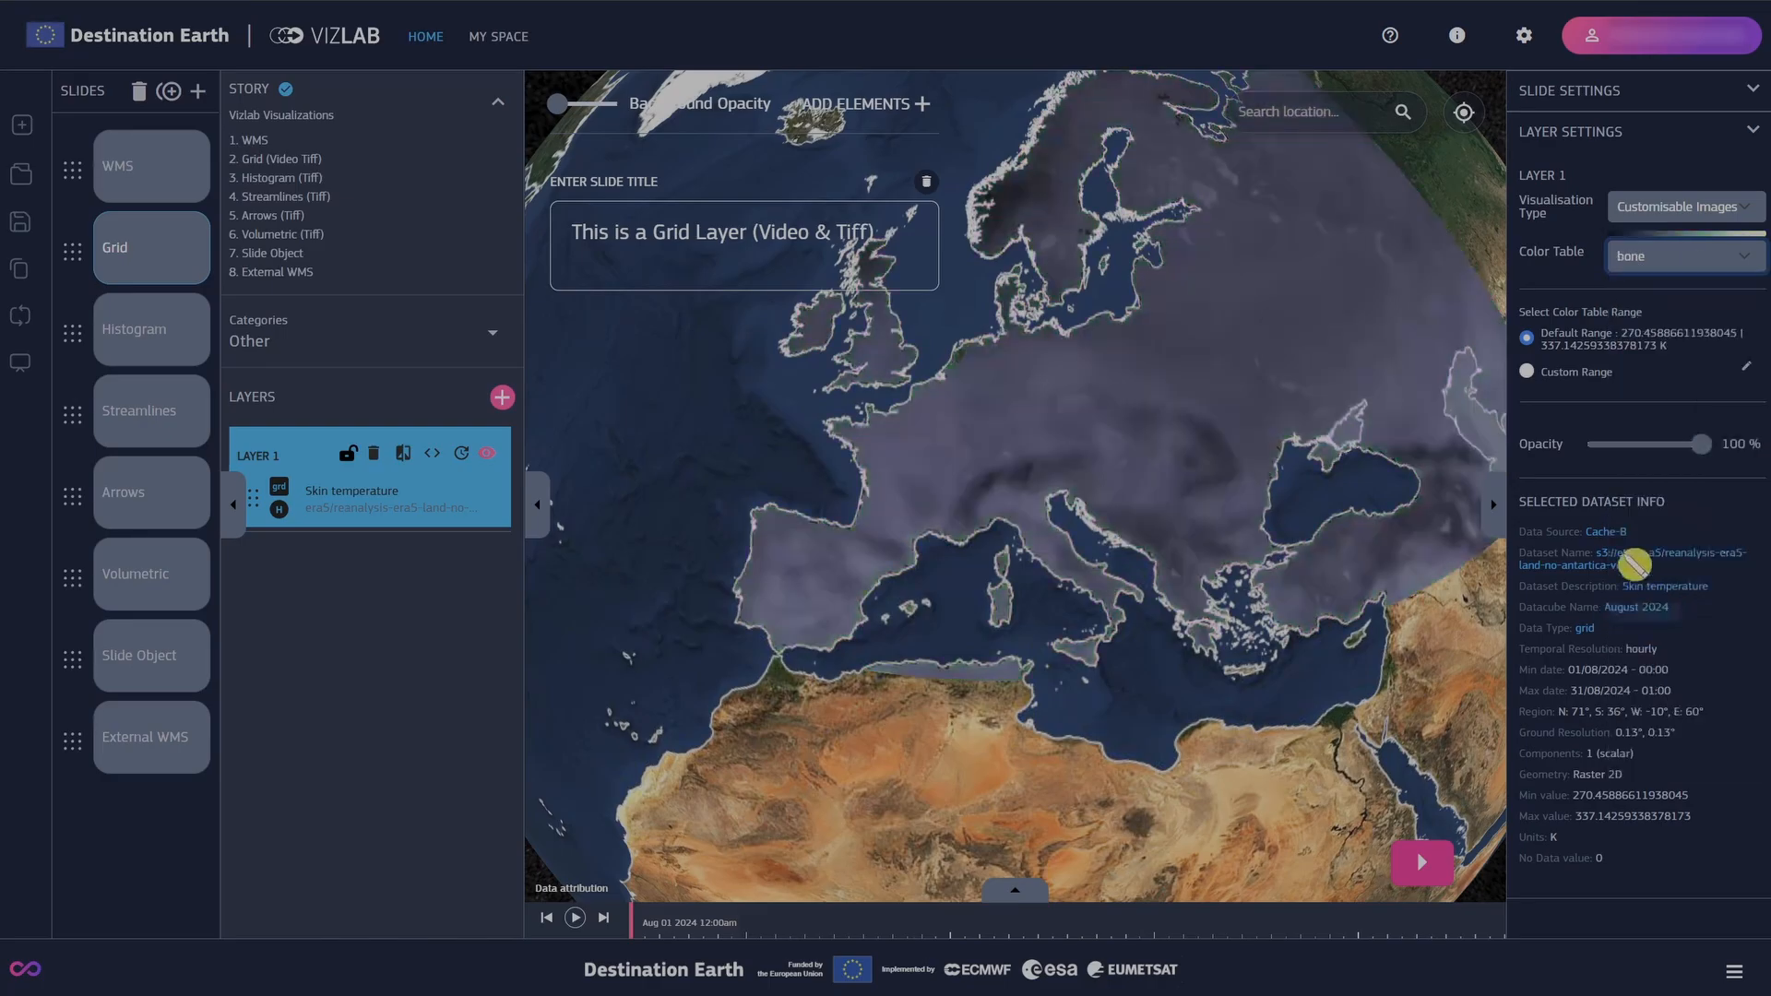
{"action": "left_click", "coordinate": [1528, 369]}
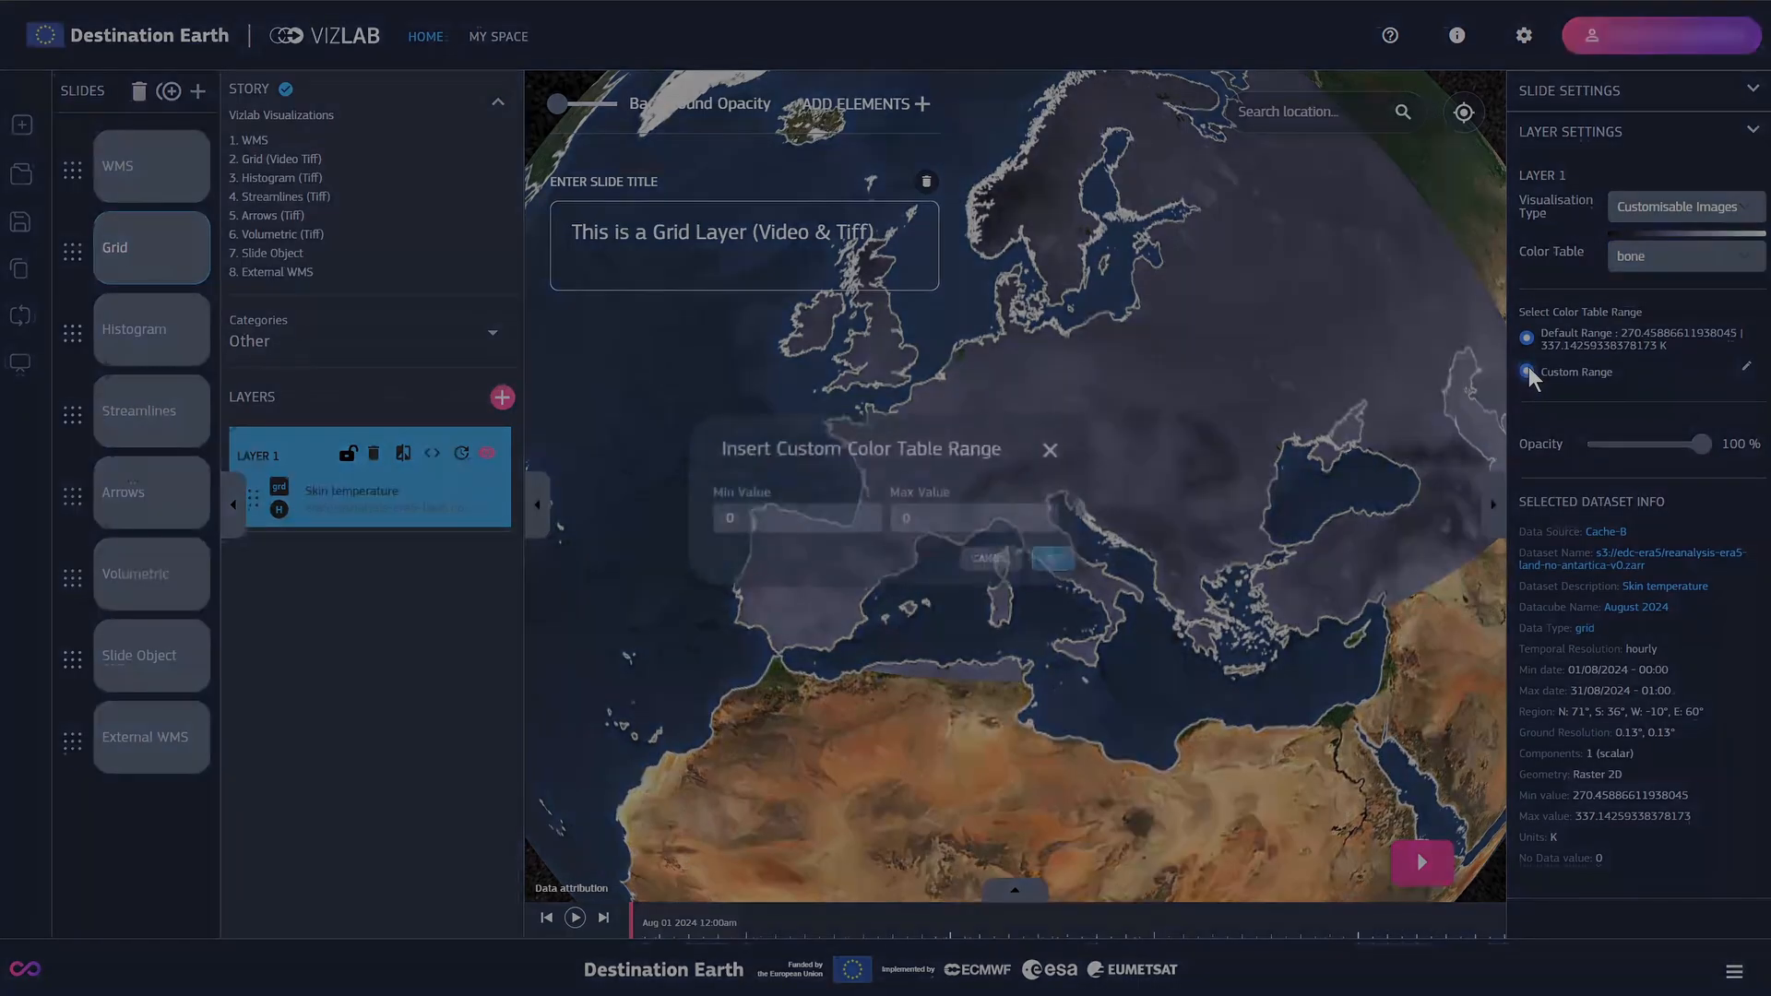
{"action": "left_click", "coordinate": [943, 531]}
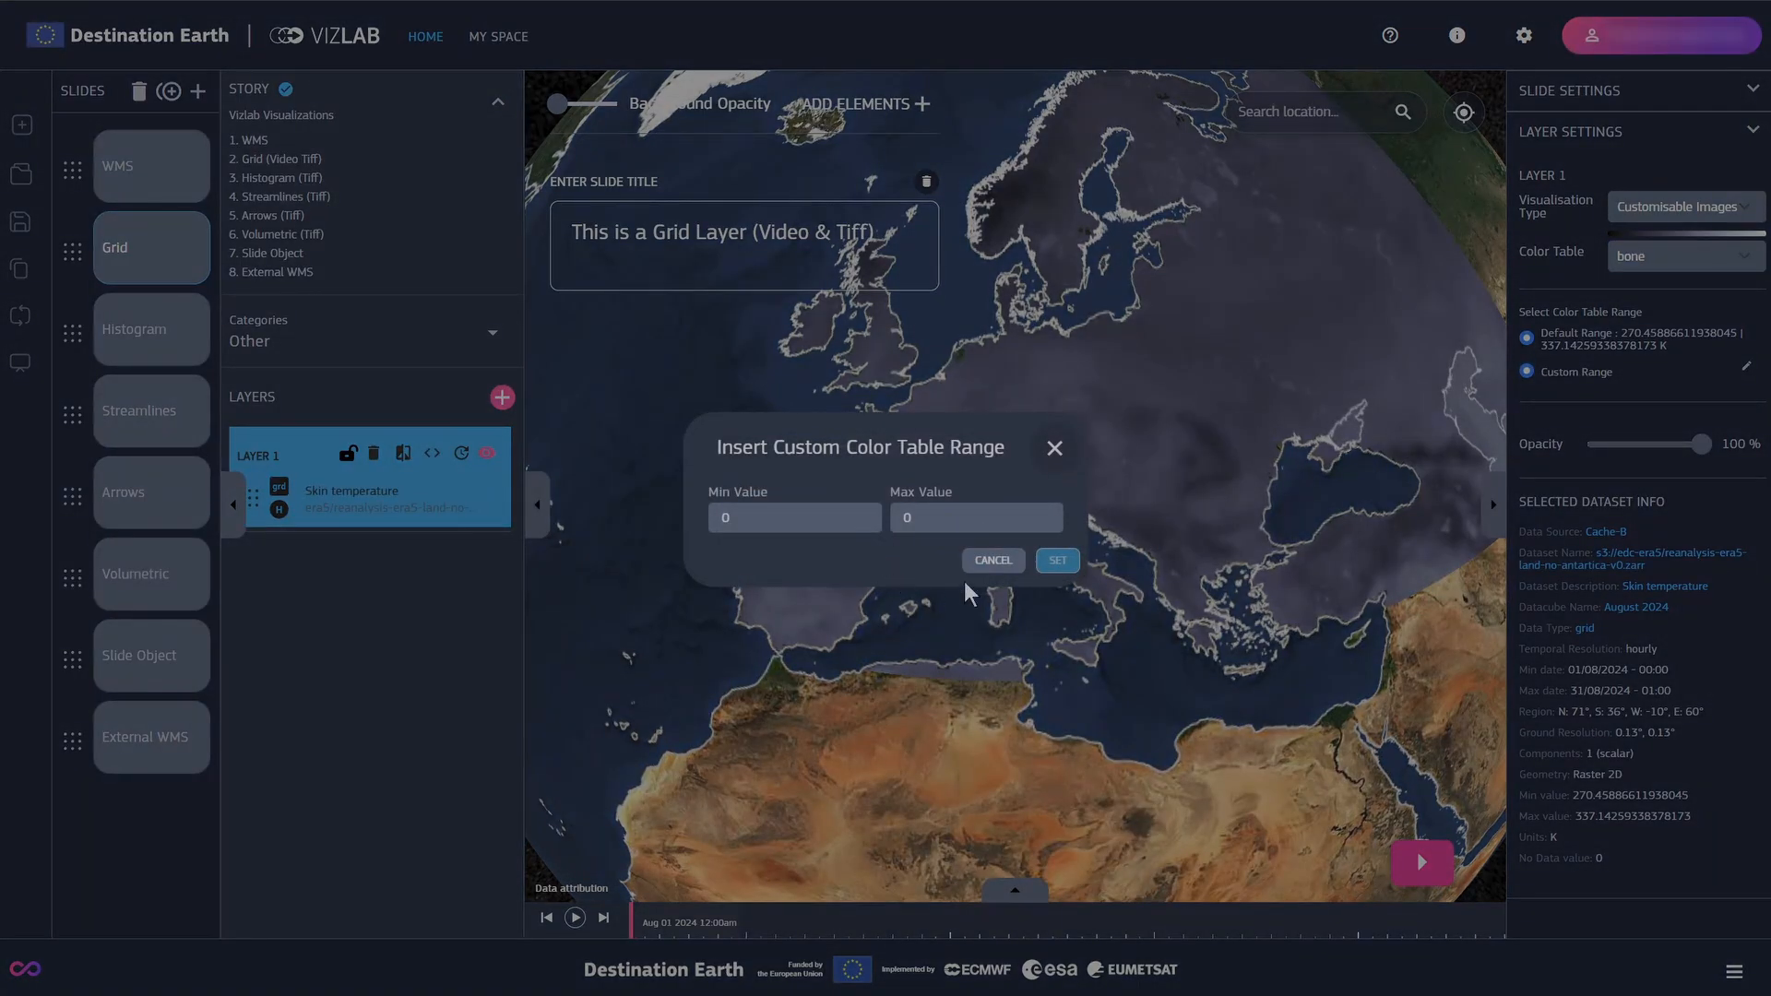
{"action": "left_click", "coordinate": [992, 561]}
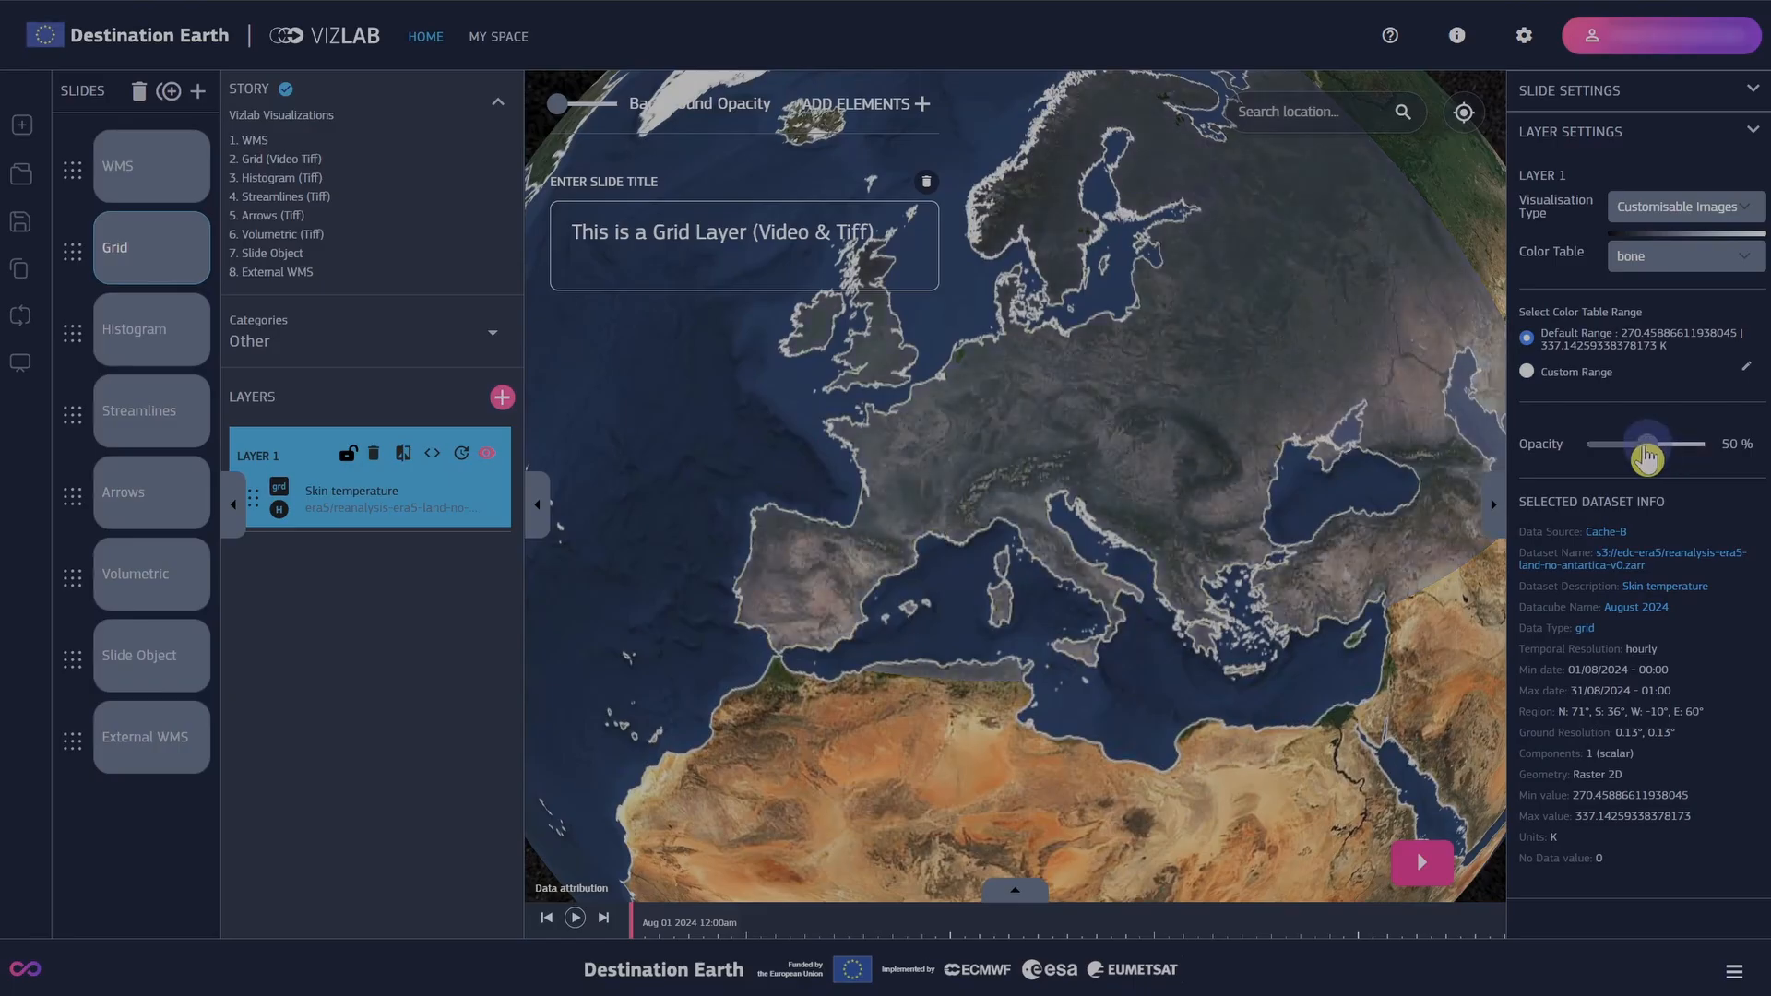
Change the Grid slide's Skin temperature layer to the Histograms visualisation type and adjust its resolution
{"action": "left_click", "coordinate": [1691, 210]}
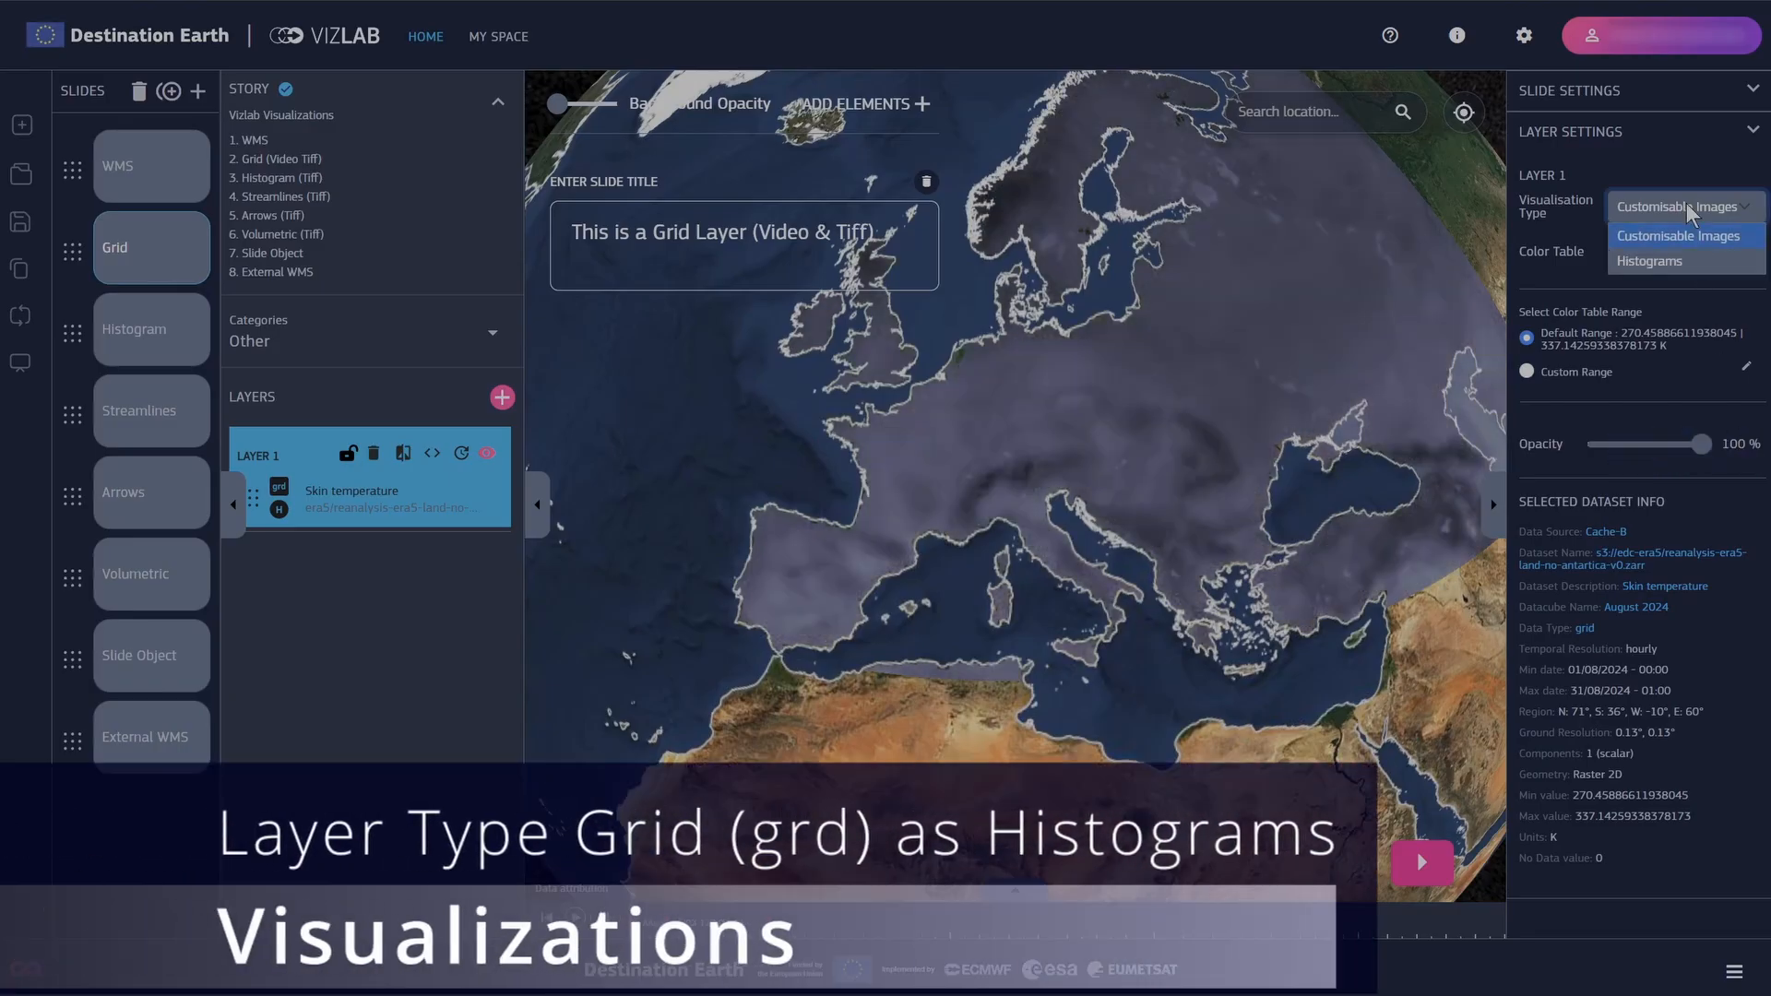
{"action": "left_click", "coordinate": [1658, 262]}
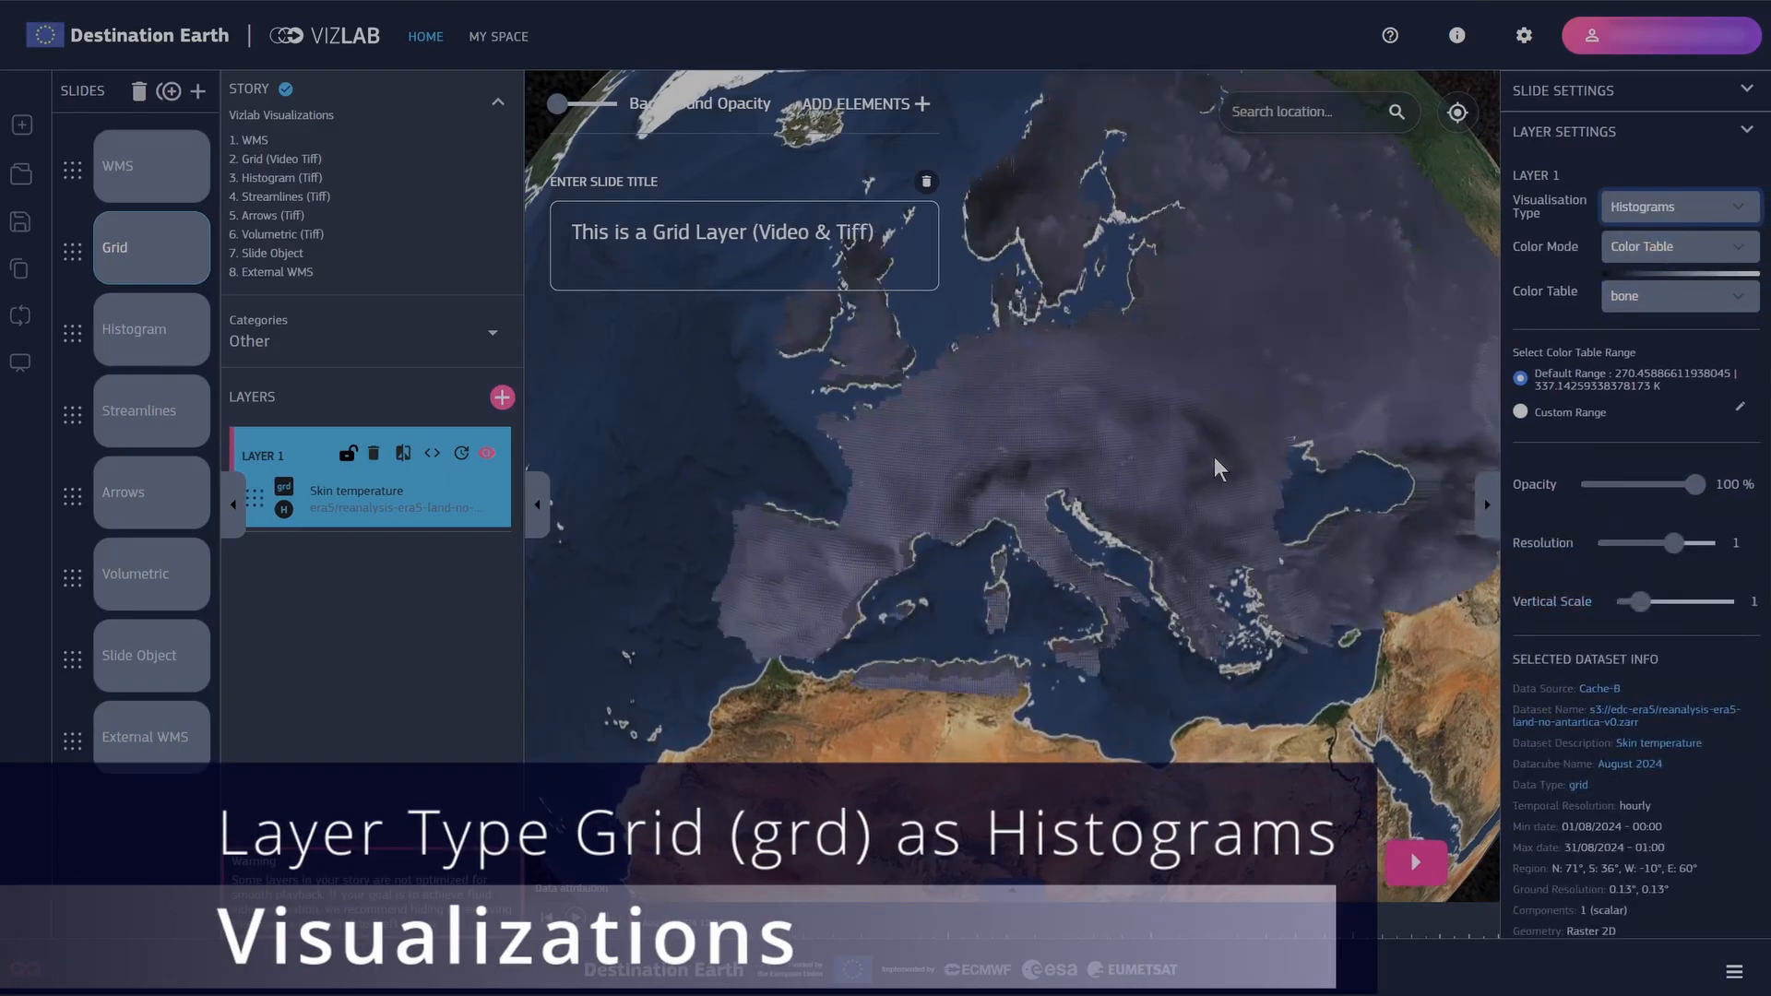
{"action": "scroll", "coordinate": [1076, 559], "scroll_direction": "up", "scroll_amount": 5}
{"action": "left_click_drag", "start_coordinate": [1060, 577], "coordinate": [1294, 524]}
{"action": "left_click_drag", "start_coordinate": [1679, 556], "coordinate": [1654, 613]}
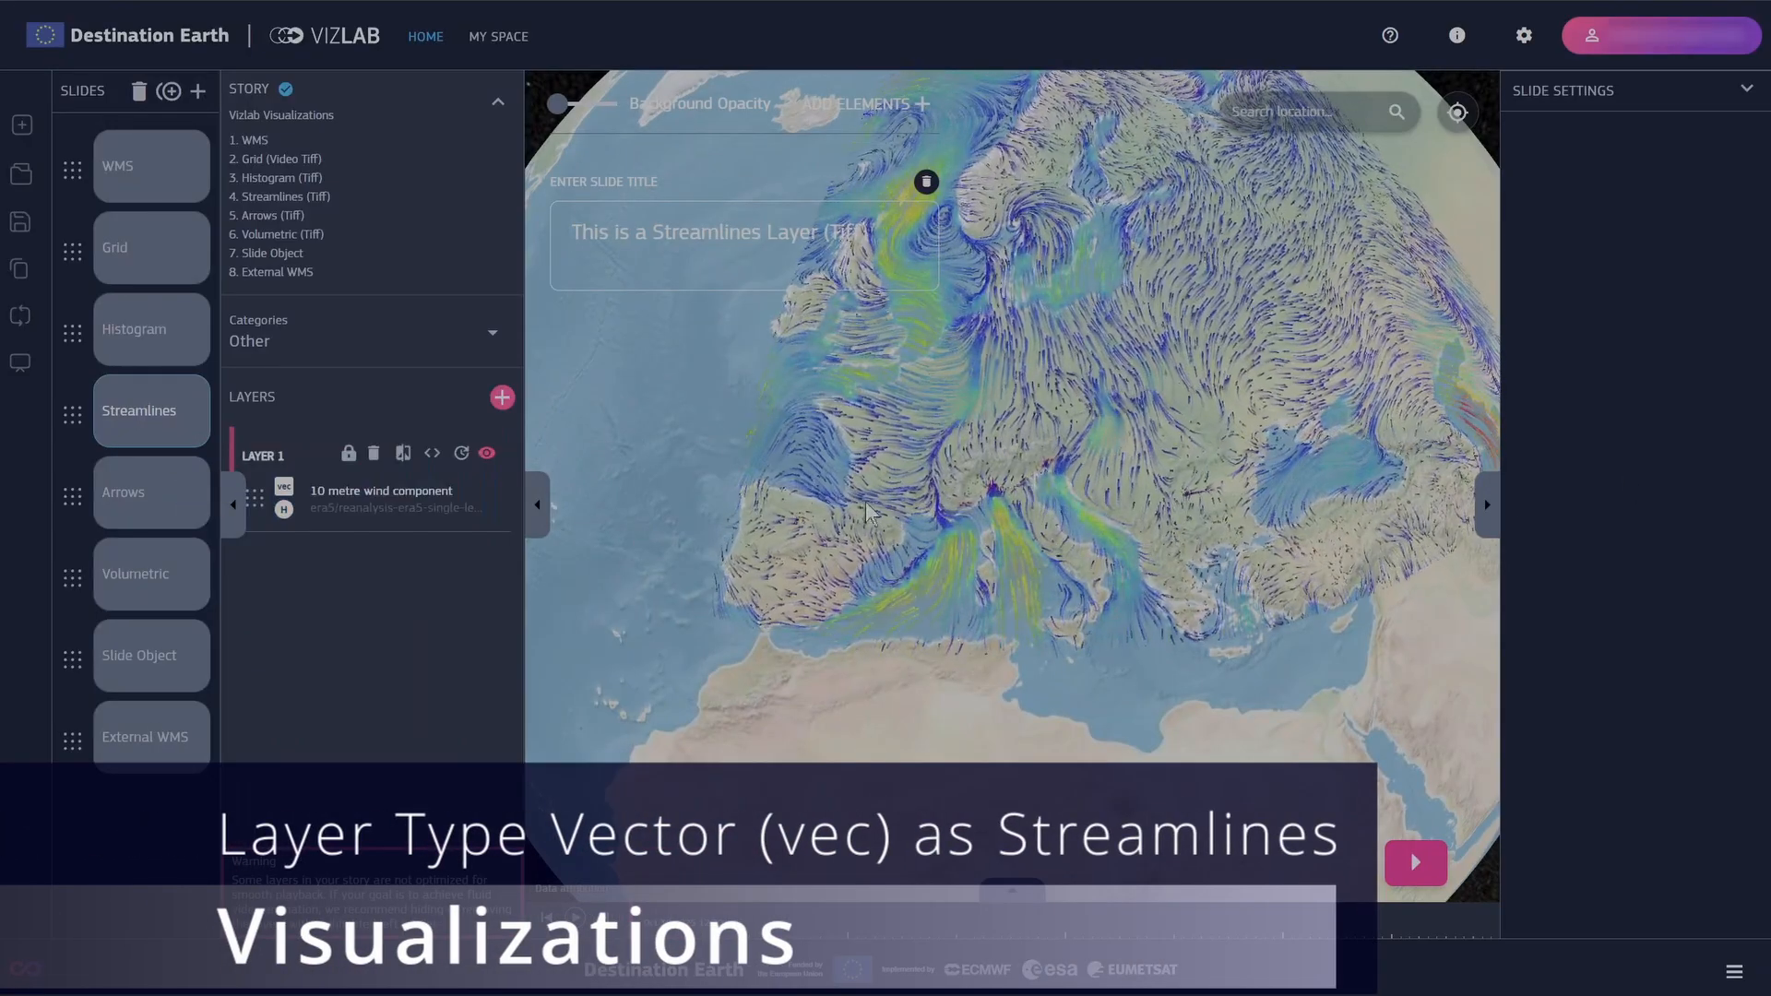
In the advanced settings of the Streamlines slide's wind layer, set max particles to 65536 and line width to 5.6
{"action": "left_click", "coordinate": [398, 512]}
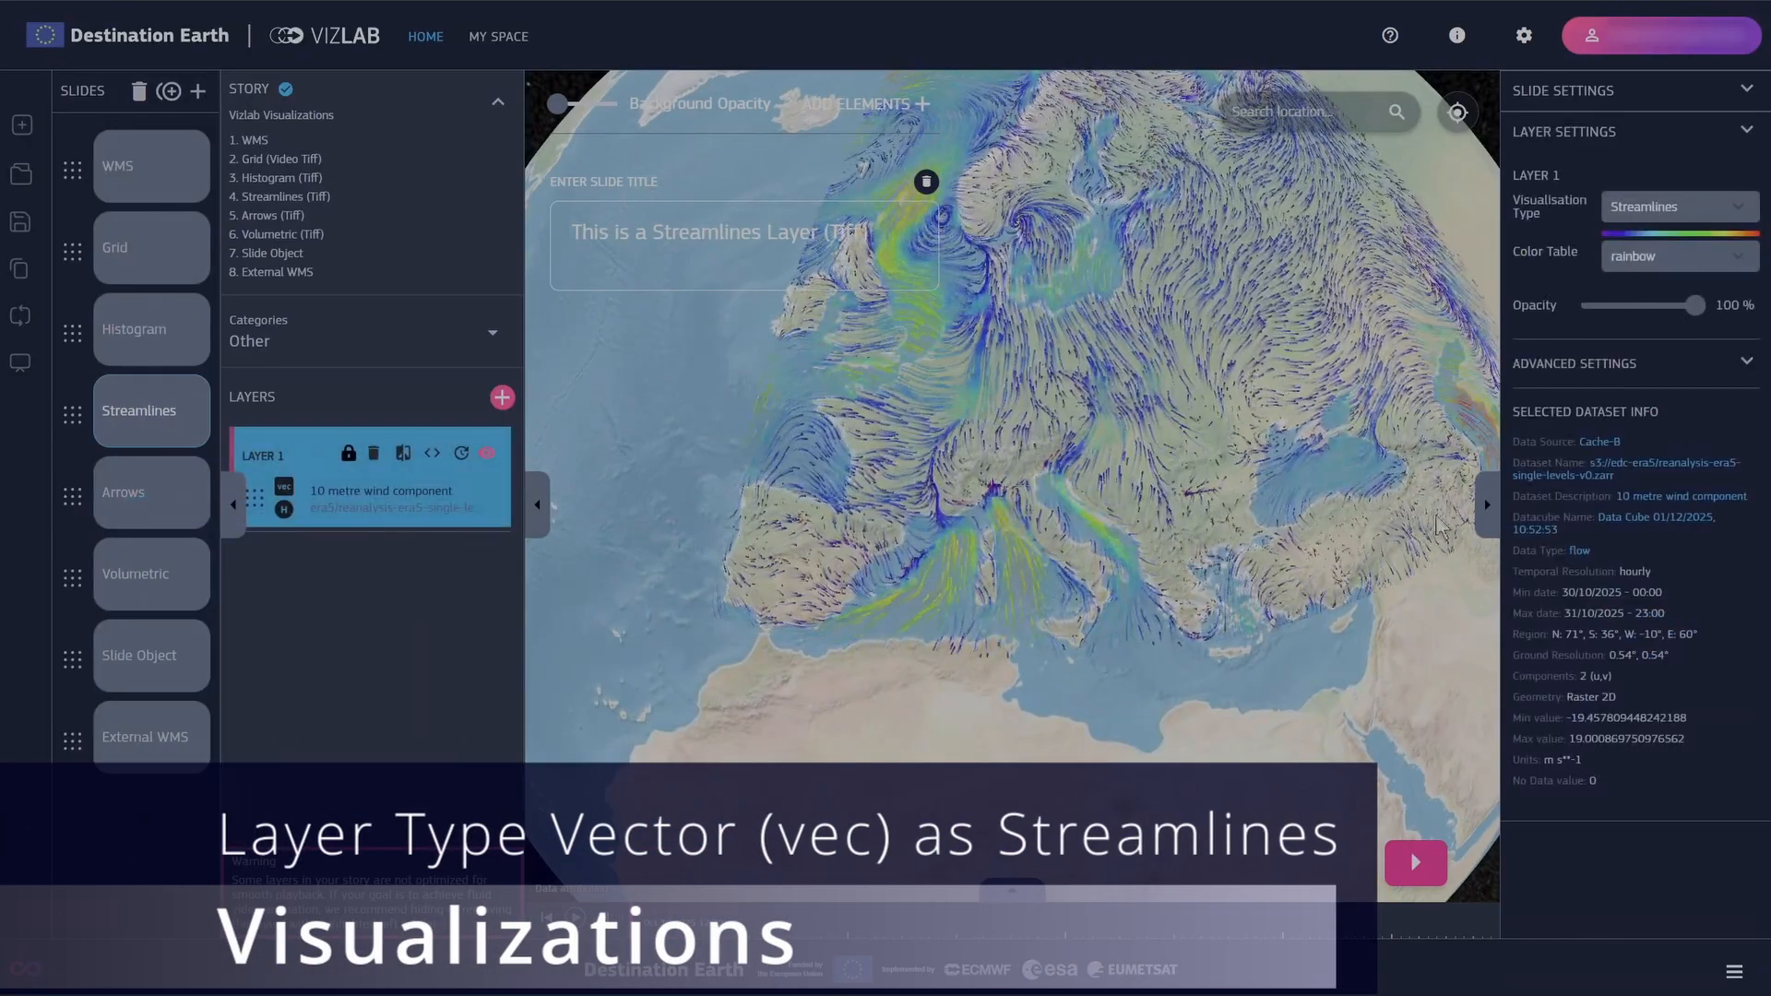
{"action": "left_click", "coordinate": [1746, 369]}
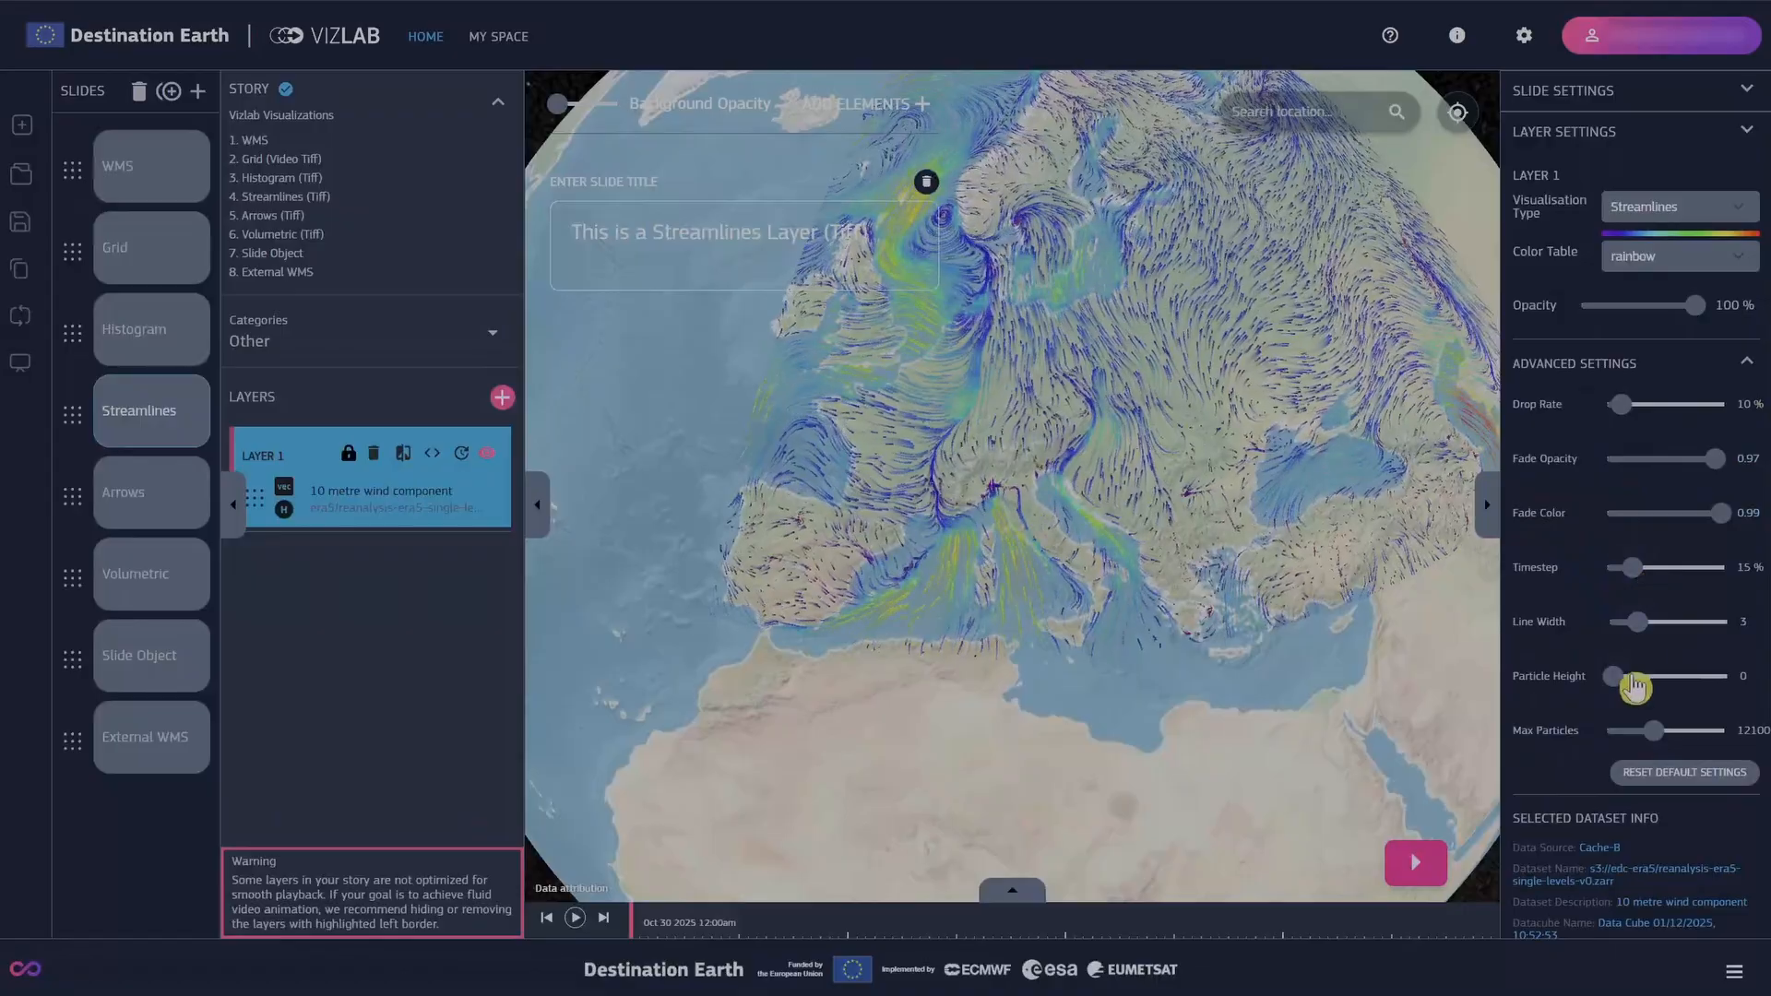
{"action": "left_click_drag", "start_coordinate": [1651, 730], "coordinate": [1756, 730]}
{"action": "left_click_drag", "start_coordinate": [1634, 627], "coordinate": [1676, 630]}
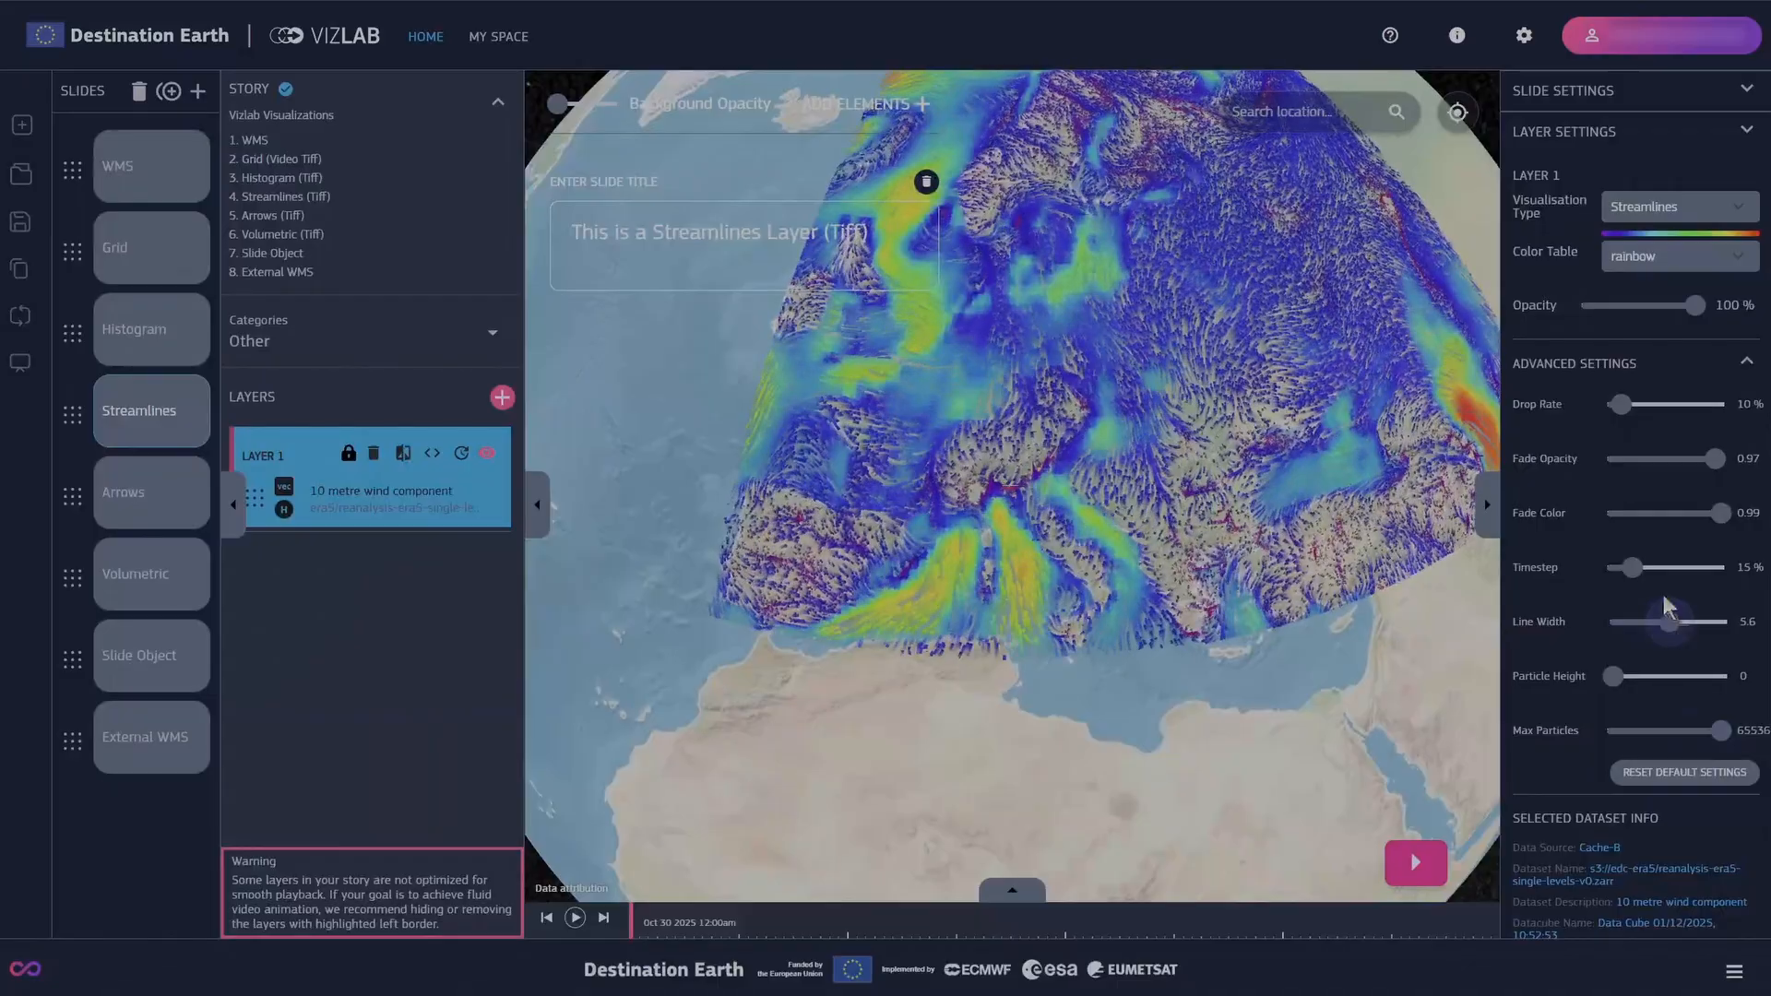
Try the inferno and viridis color tables on the 10 metre wind component streamlines and settle on bone
{"action": "left_click", "coordinate": [1650, 262]}
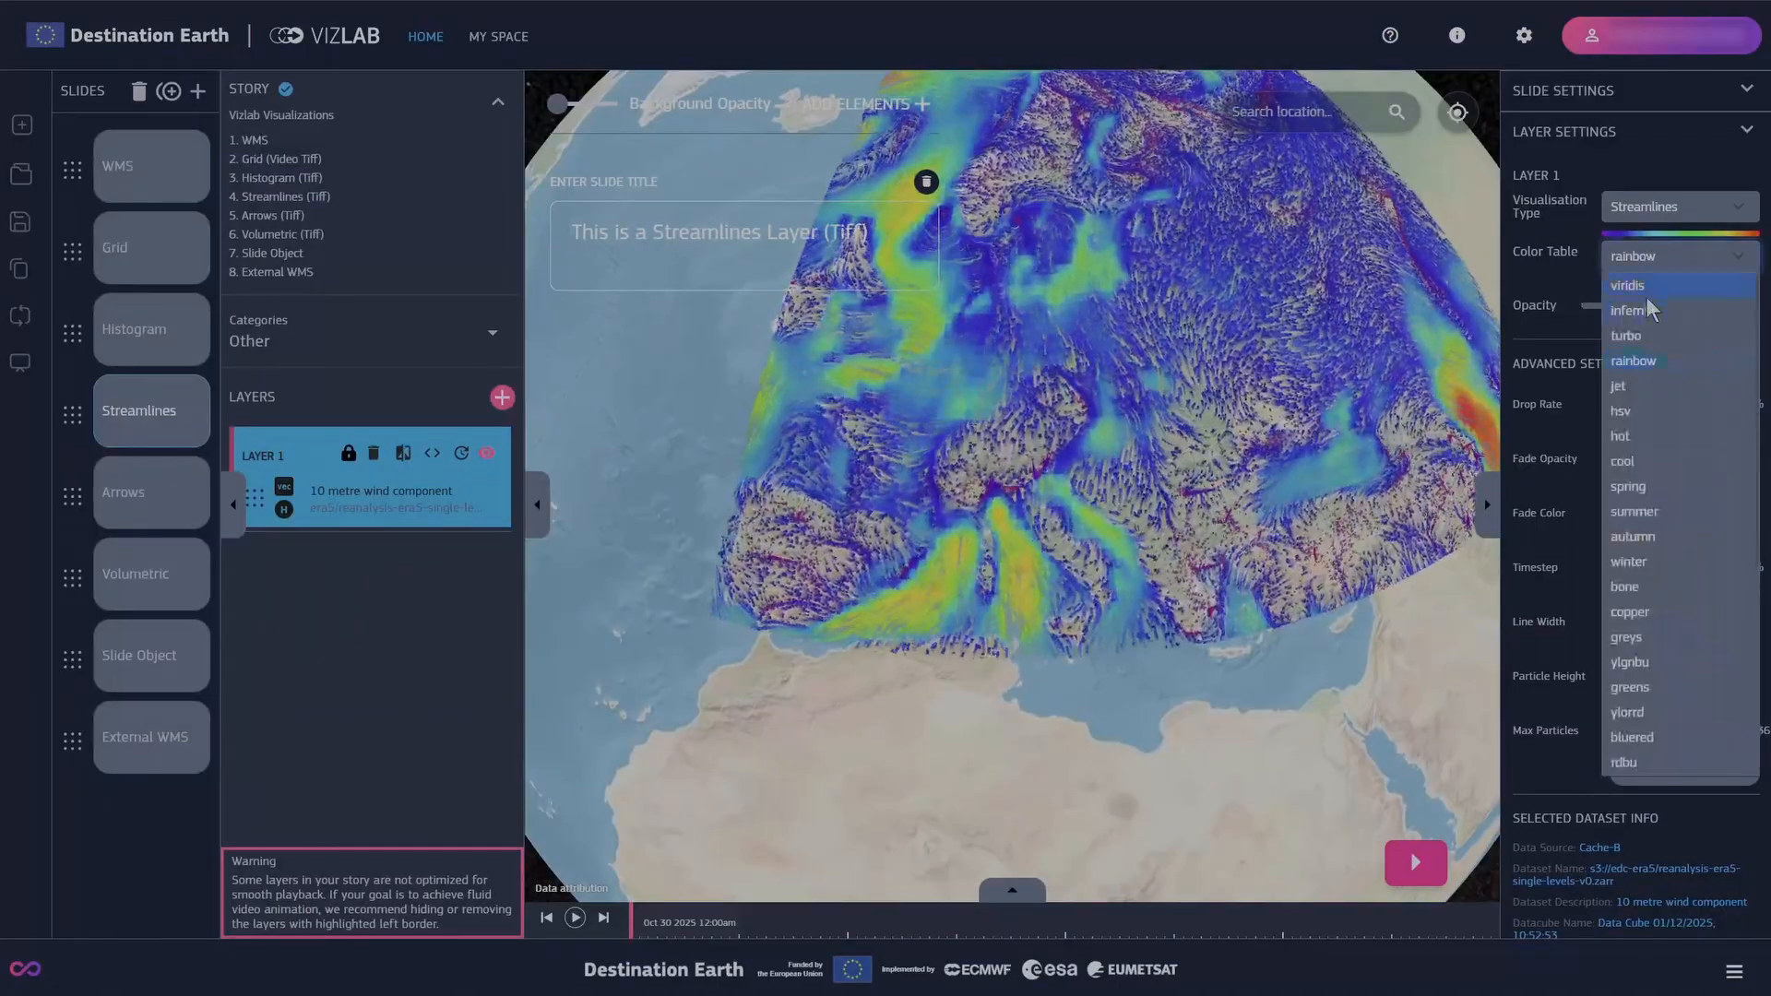
{"action": "left_click", "coordinate": [1651, 310]}
{"action": "left_click", "coordinate": [1650, 262]}
{"action": "left_click", "coordinate": [1651, 287]}
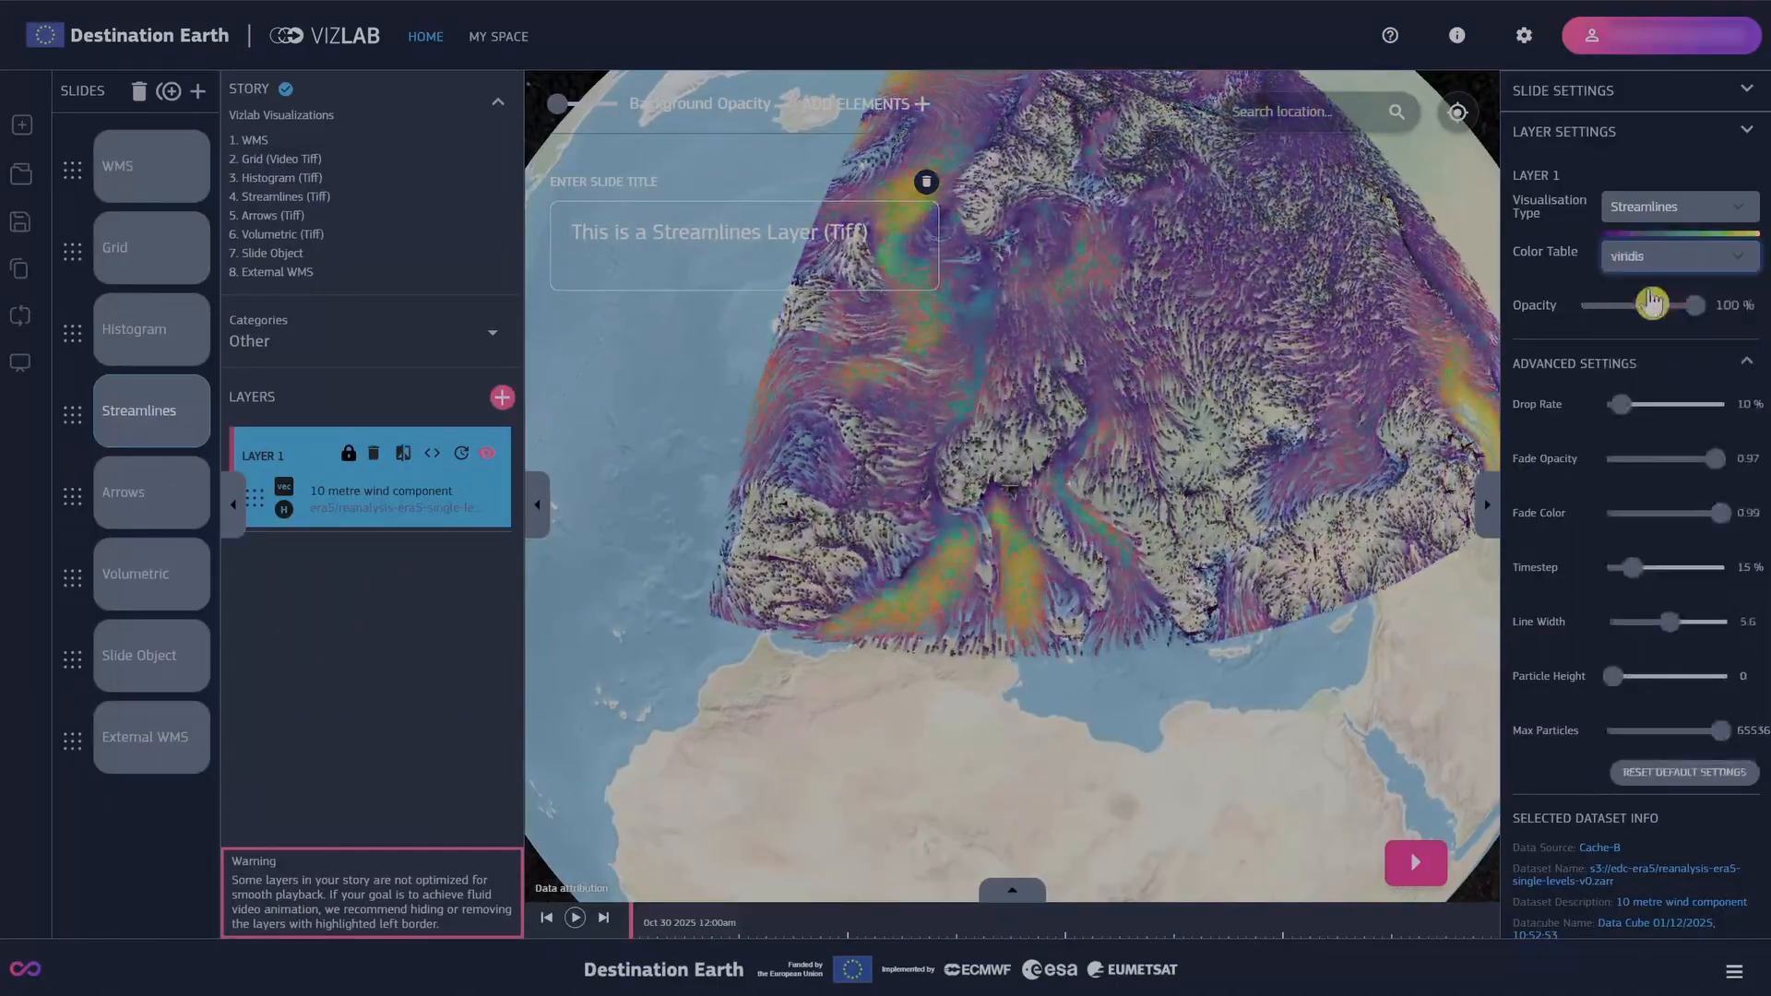
{"action": "left_click", "coordinate": [1650, 264]}
{"action": "left_click", "coordinate": [1648, 588]}
Change the 10 metre wind component layer to the Arrows visualisation type, raise its resolution to the maximum and inspect the arrows up close
{"action": "left_click", "coordinate": [1678, 206]}
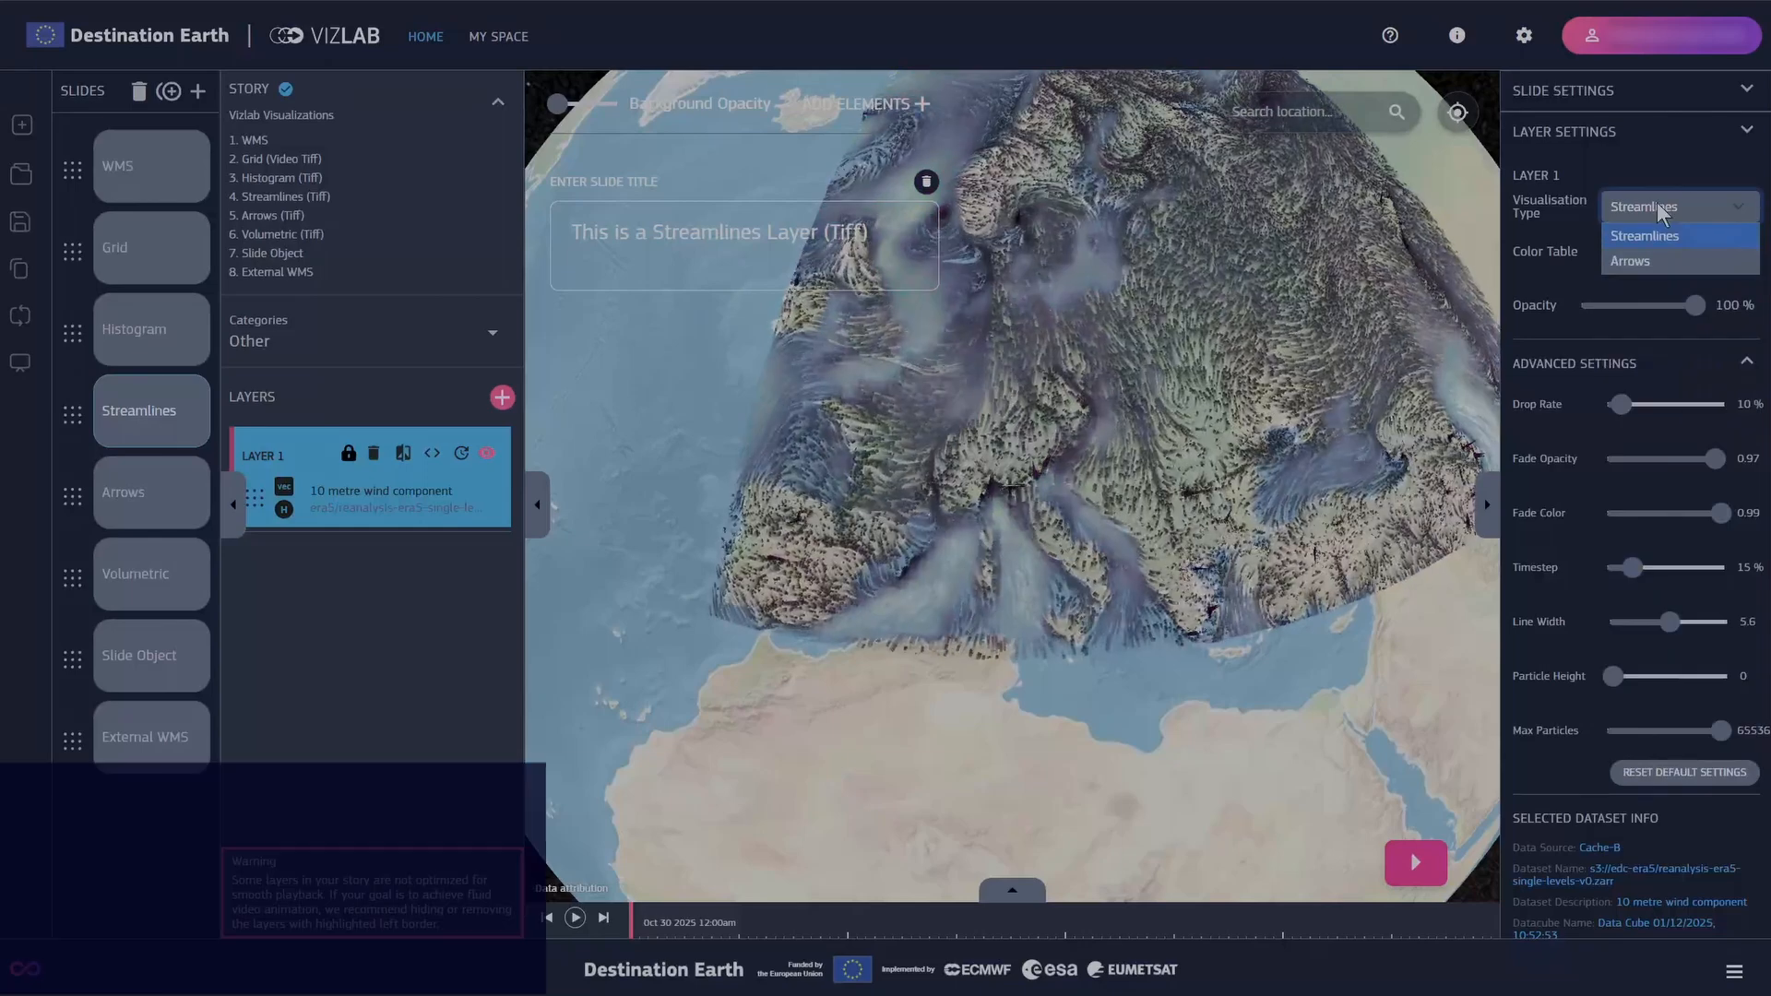
{"action": "left_click", "coordinate": [1655, 263]}
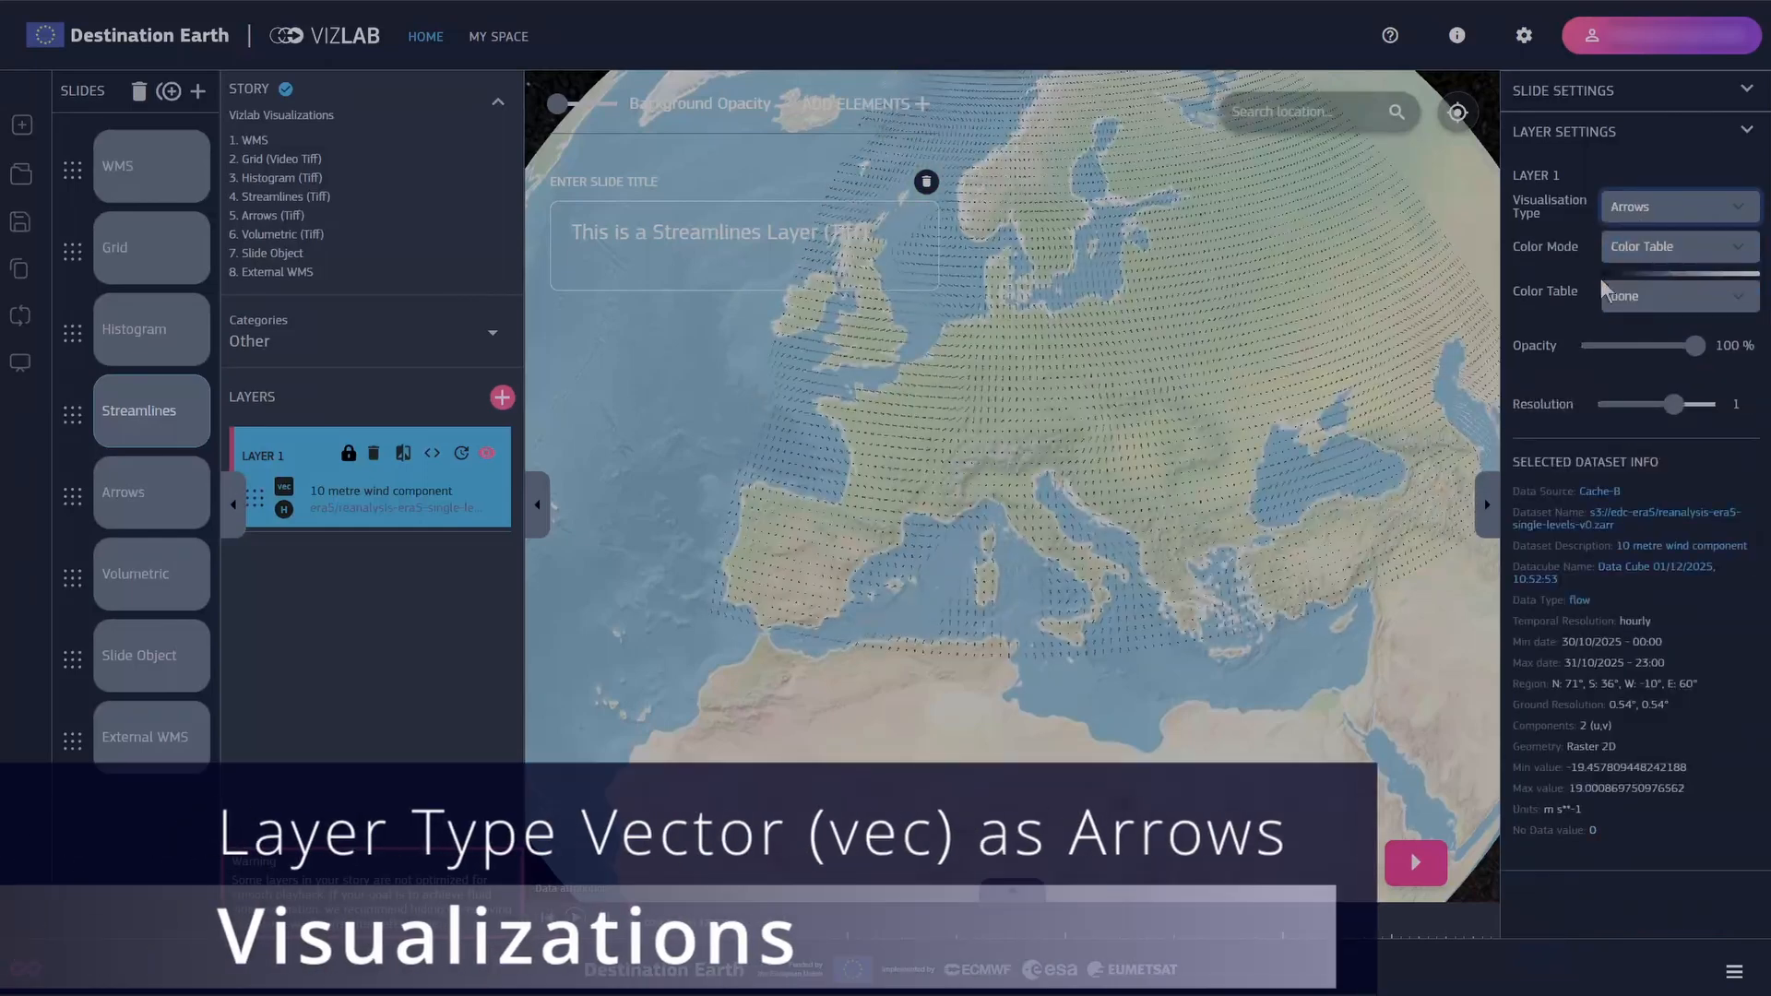
{"action": "left_click_drag", "start_coordinate": [1677, 406], "coordinate": [1737, 409]}
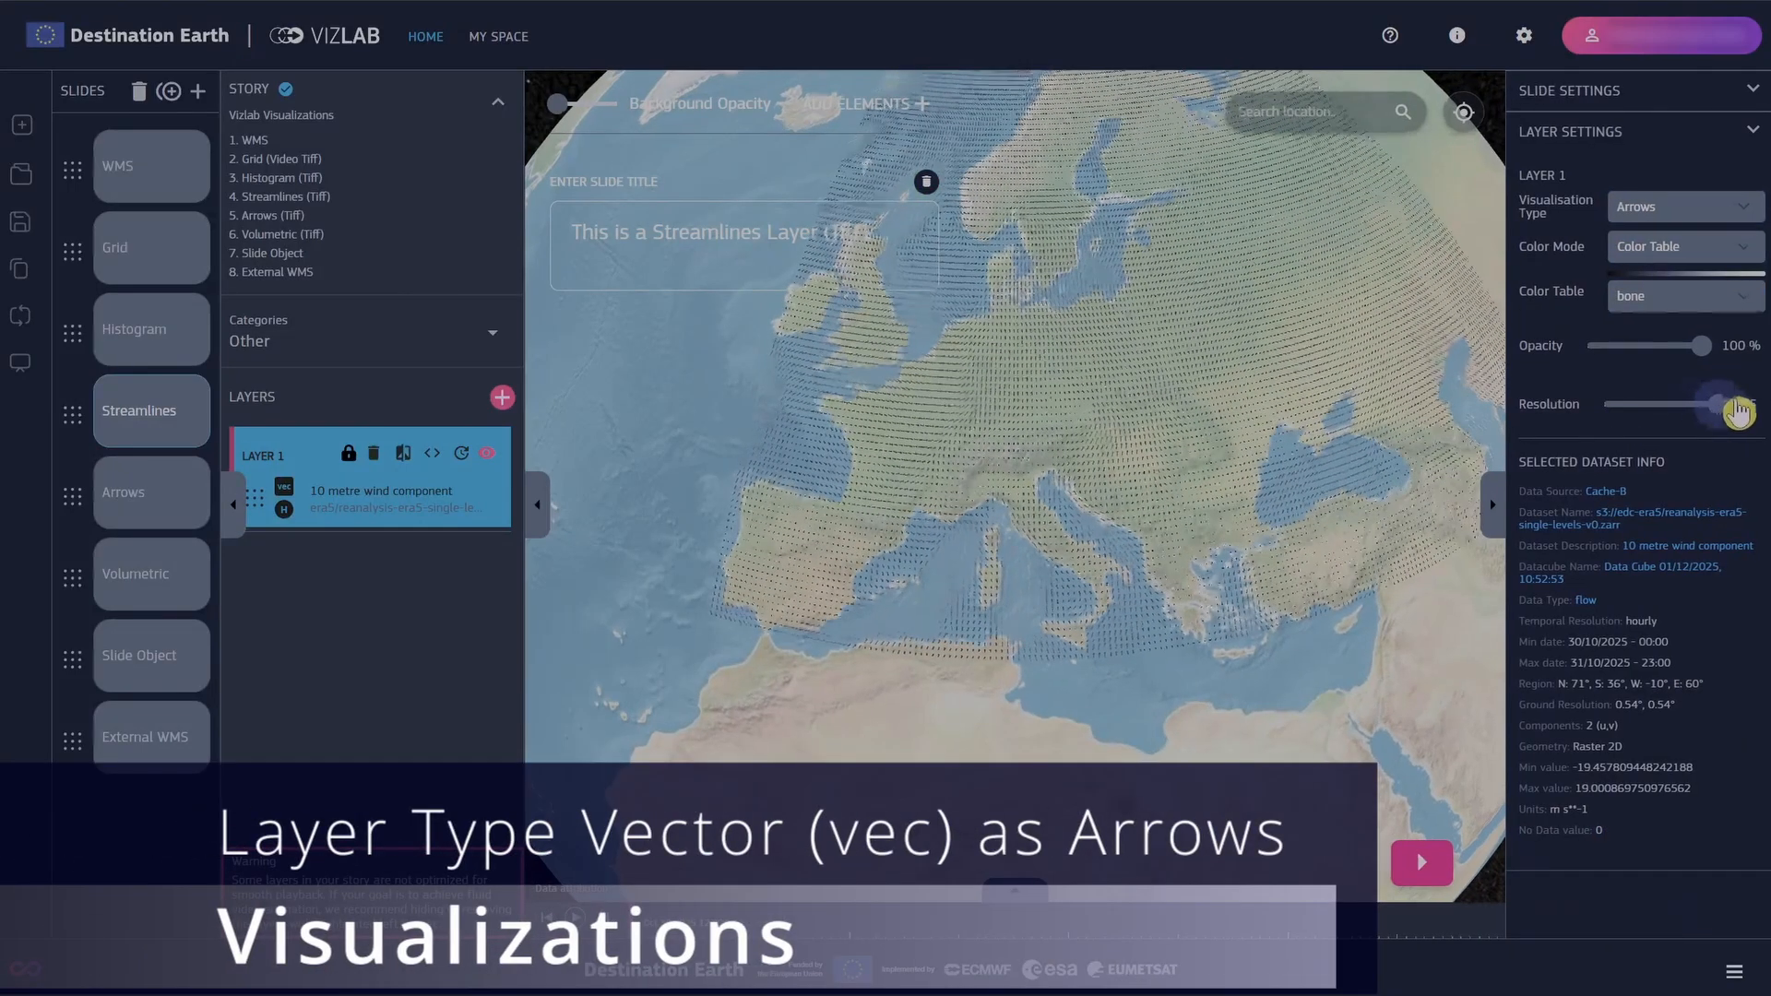
{"action": "scroll", "coordinate": [1164, 454], "scroll_direction": "up", "scroll_amount": 5}
{"action": "left_click_drag", "start_coordinate": [1162, 456], "coordinate": [1383, 517]}
{"action": "scroll", "coordinate": [1384, 516], "scroll_direction": "up", "scroll_amount": 5}
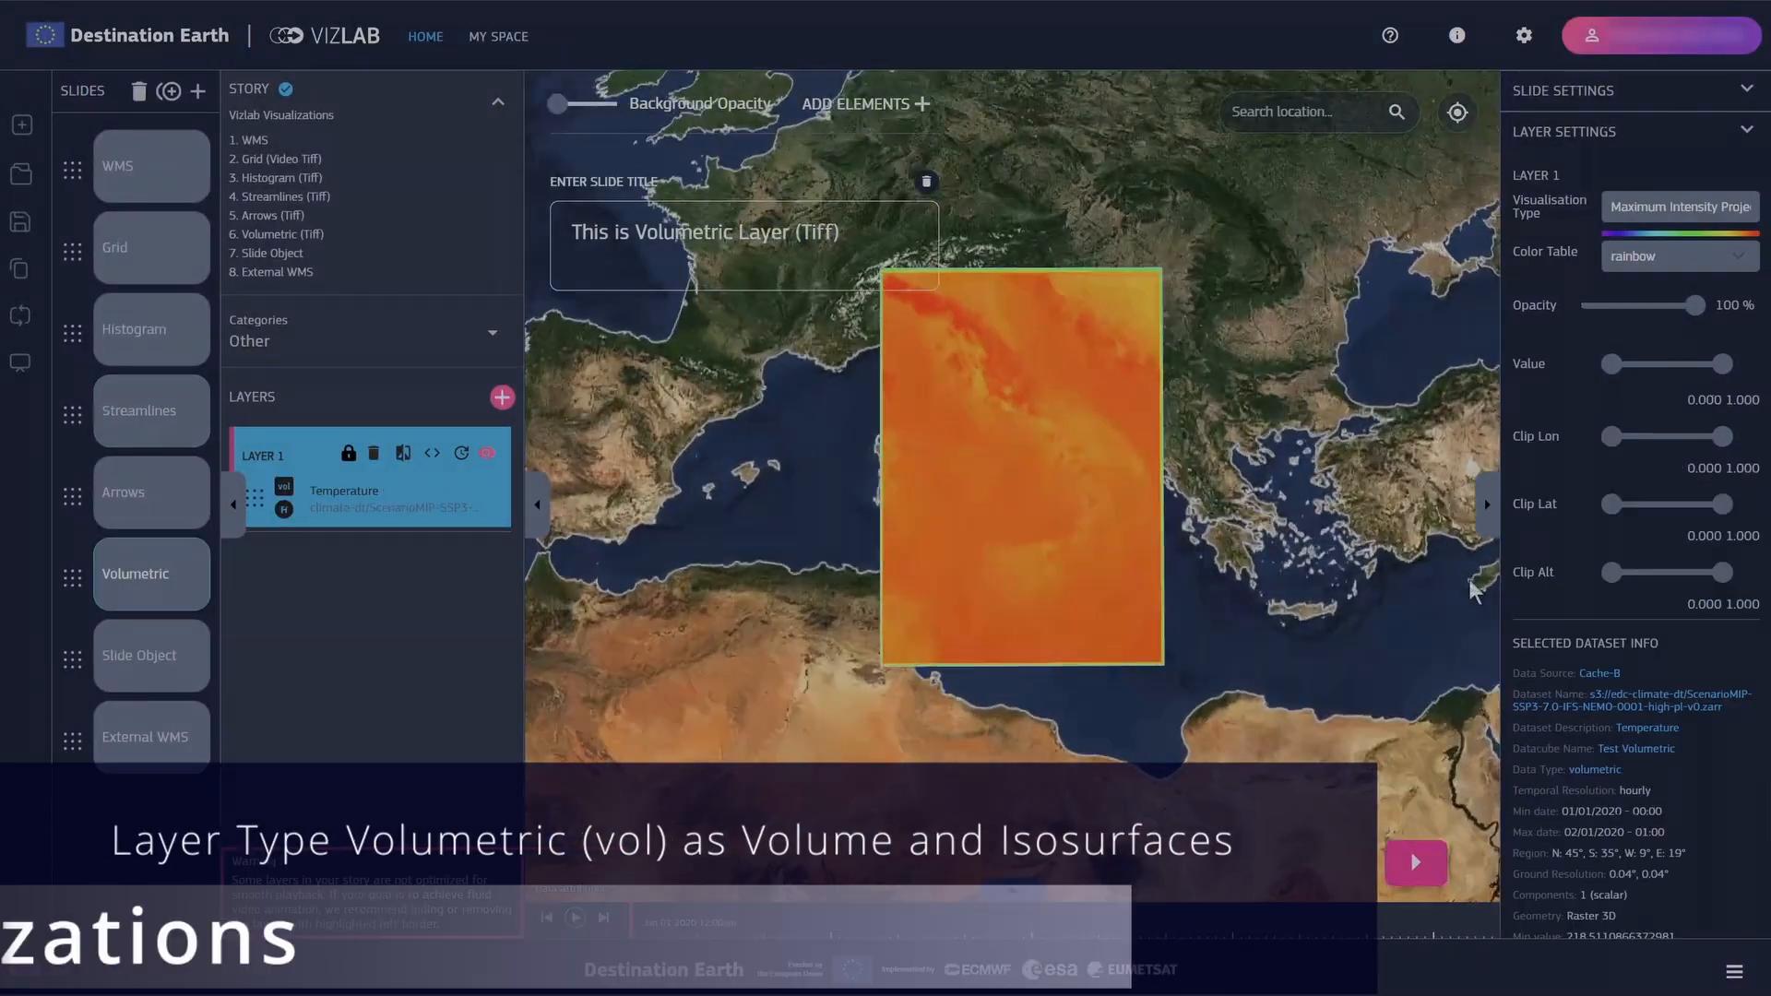
Try the Clip Lon, Clip Lat, Clip Alt and Value ranges of the volumetric Temperature layer, returning each to 0.000–1.000
{"action": "left_click_drag", "start_coordinate": [1611, 436], "coordinate": [1569, 443]}
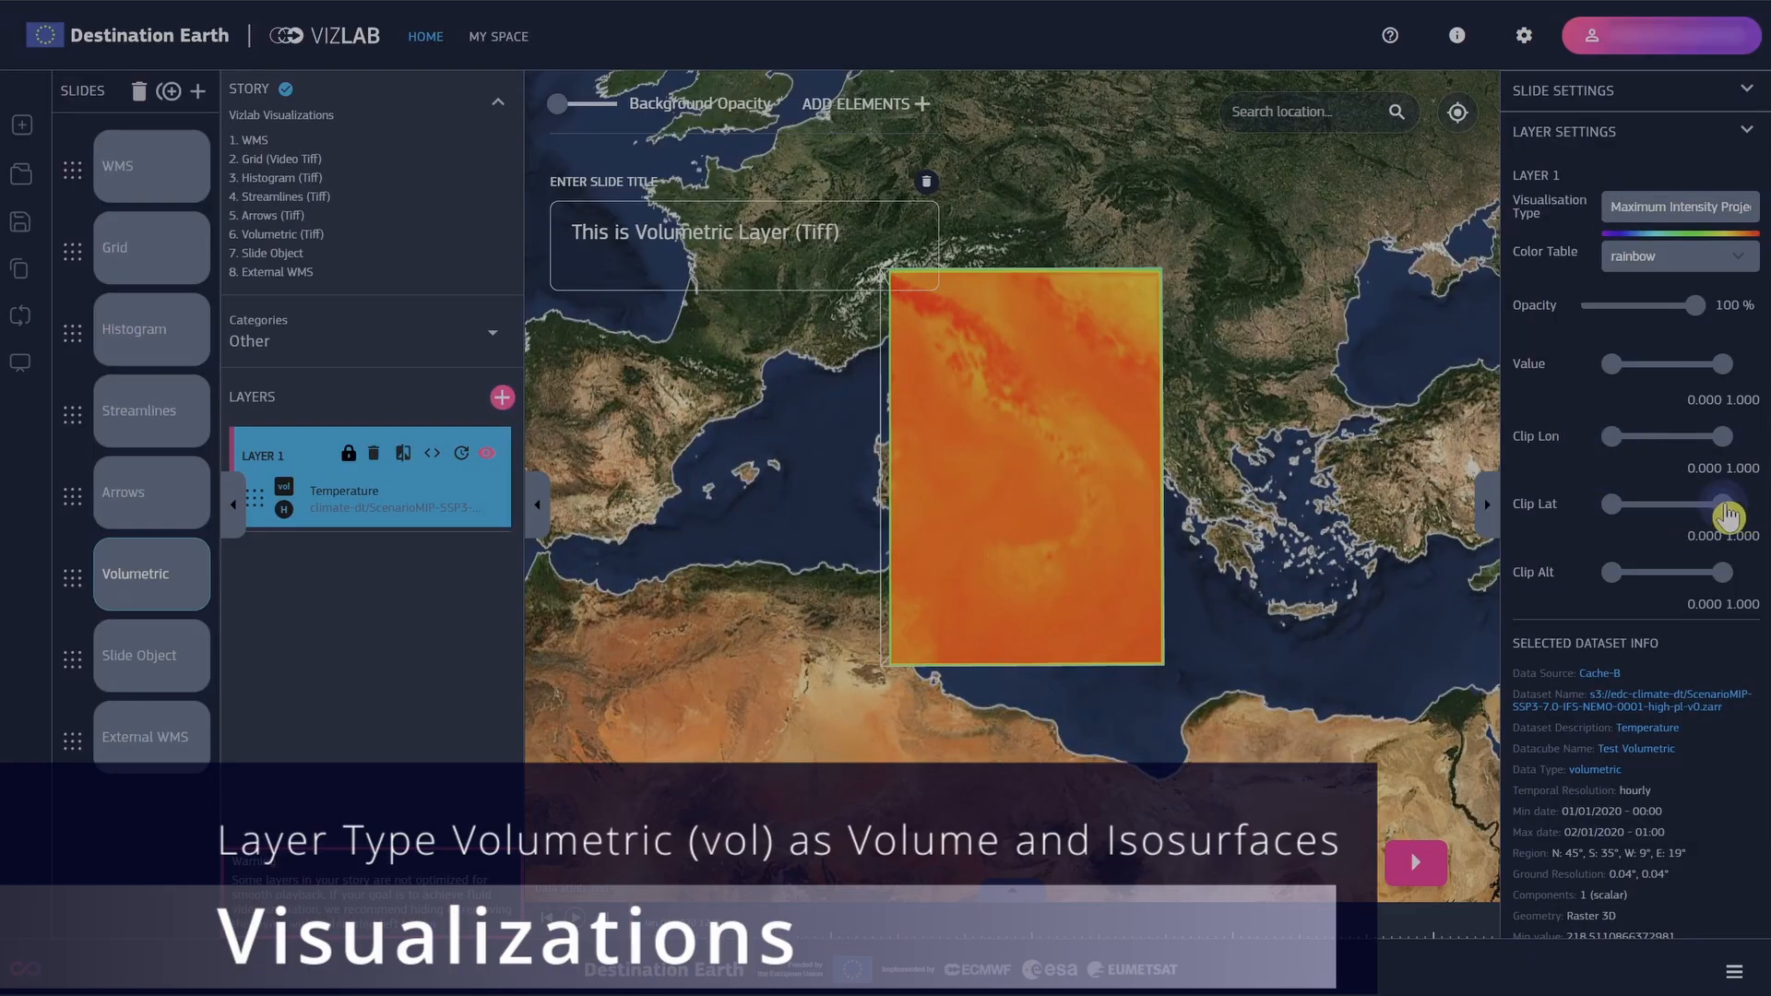
{"action": "left_click_drag", "start_coordinate": [1723, 504], "coordinate": [1765, 513]}
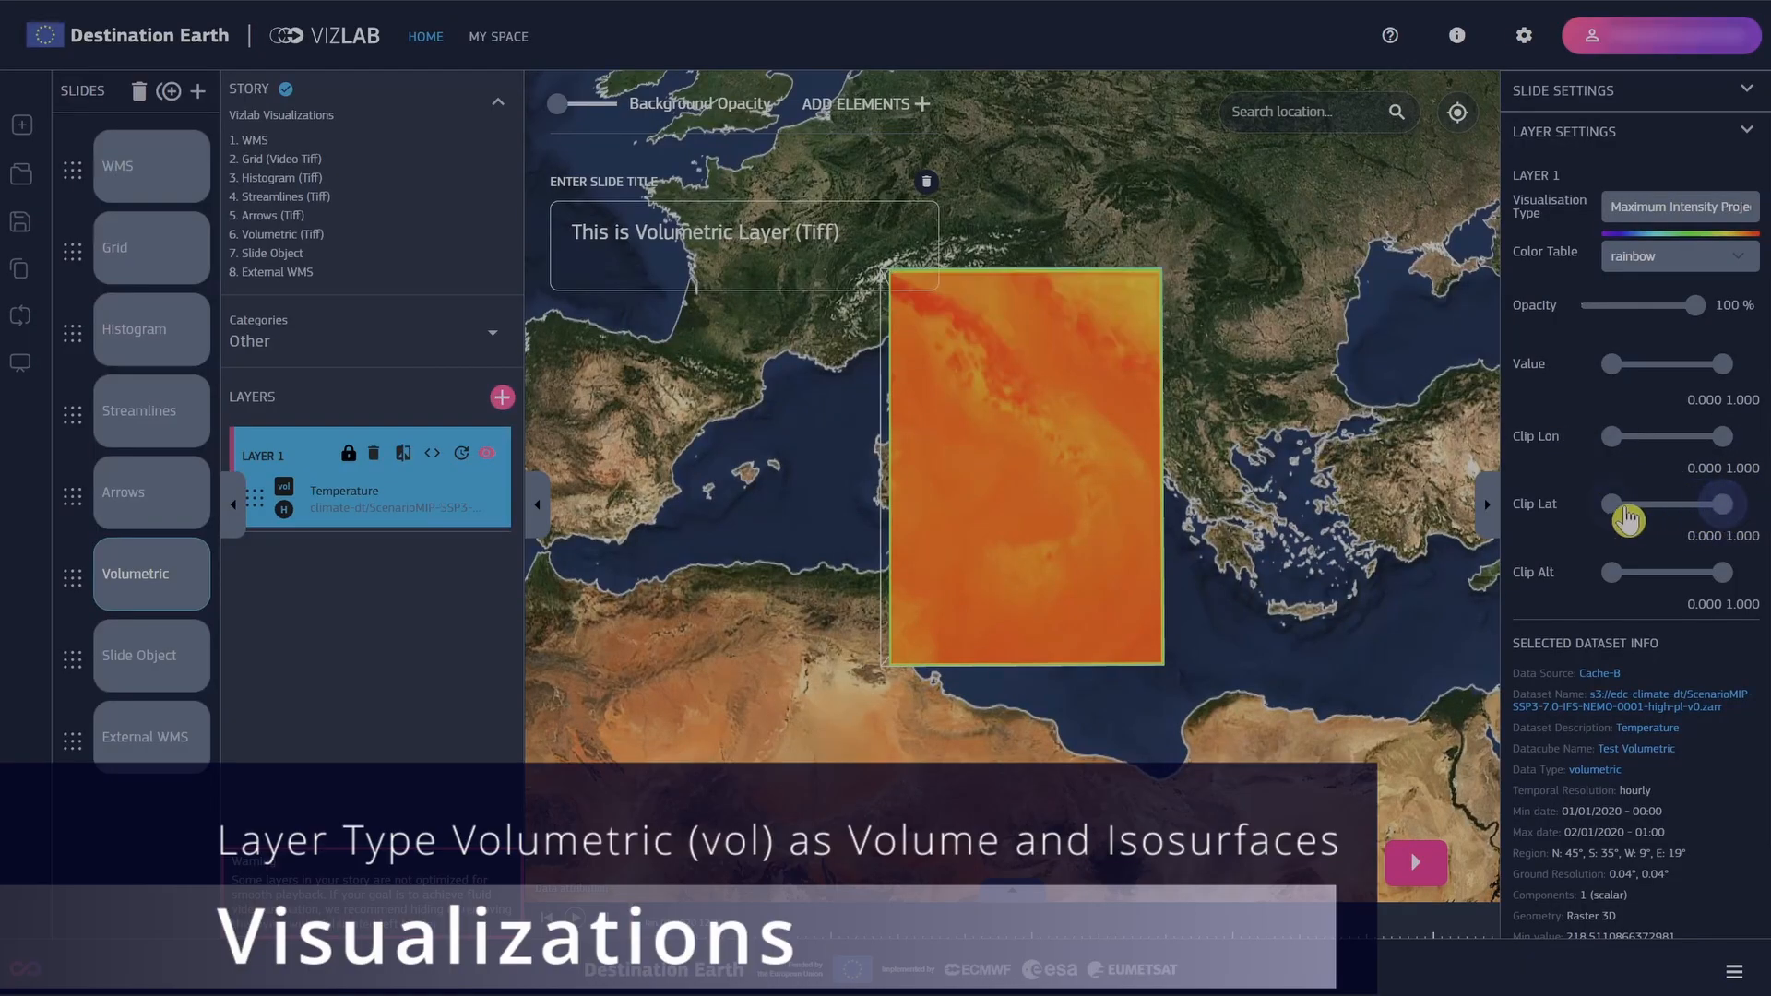
{"action": "left_click_drag", "start_coordinate": [1621, 509], "coordinate": [1581, 507]}
{"action": "mouse_move", "coordinate": [1723, 573]}
{"action": "left_mouse_down"}
{"action": "mouse_move", "coordinate": [1689, 577]}
{"action": "mouse_move", "coordinate": [1723, 573]}
{"action": "left_mouse_up"}
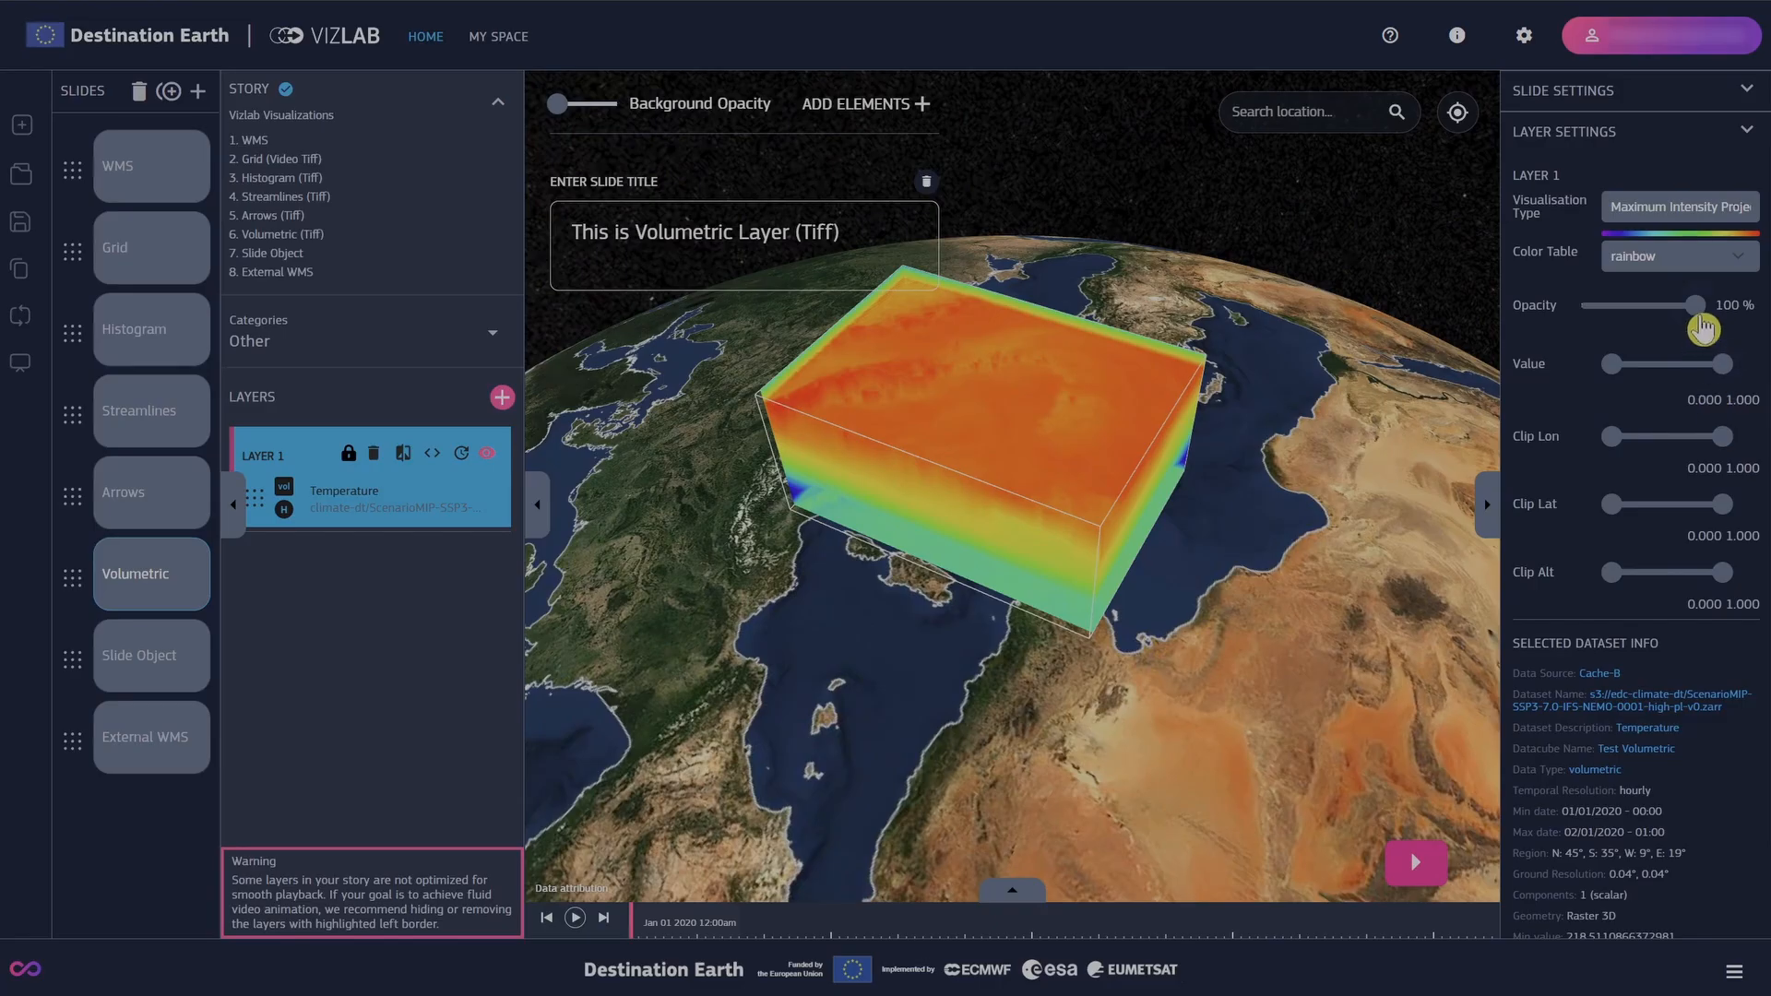
{"action": "mouse_move", "coordinate": [1730, 372]}
{"action": "left_mouse_down"}
{"action": "mouse_move", "coordinate": [1706, 367]}
{"action": "mouse_move", "coordinate": [1725, 367]}
{"action": "left_mouse_up"}
Try Direct Volume Rendering on the volumetric Temperature layer, settle on Isosurface Rendering and inspect the volume from the side
{"action": "left_click", "coordinate": [1704, 209]}
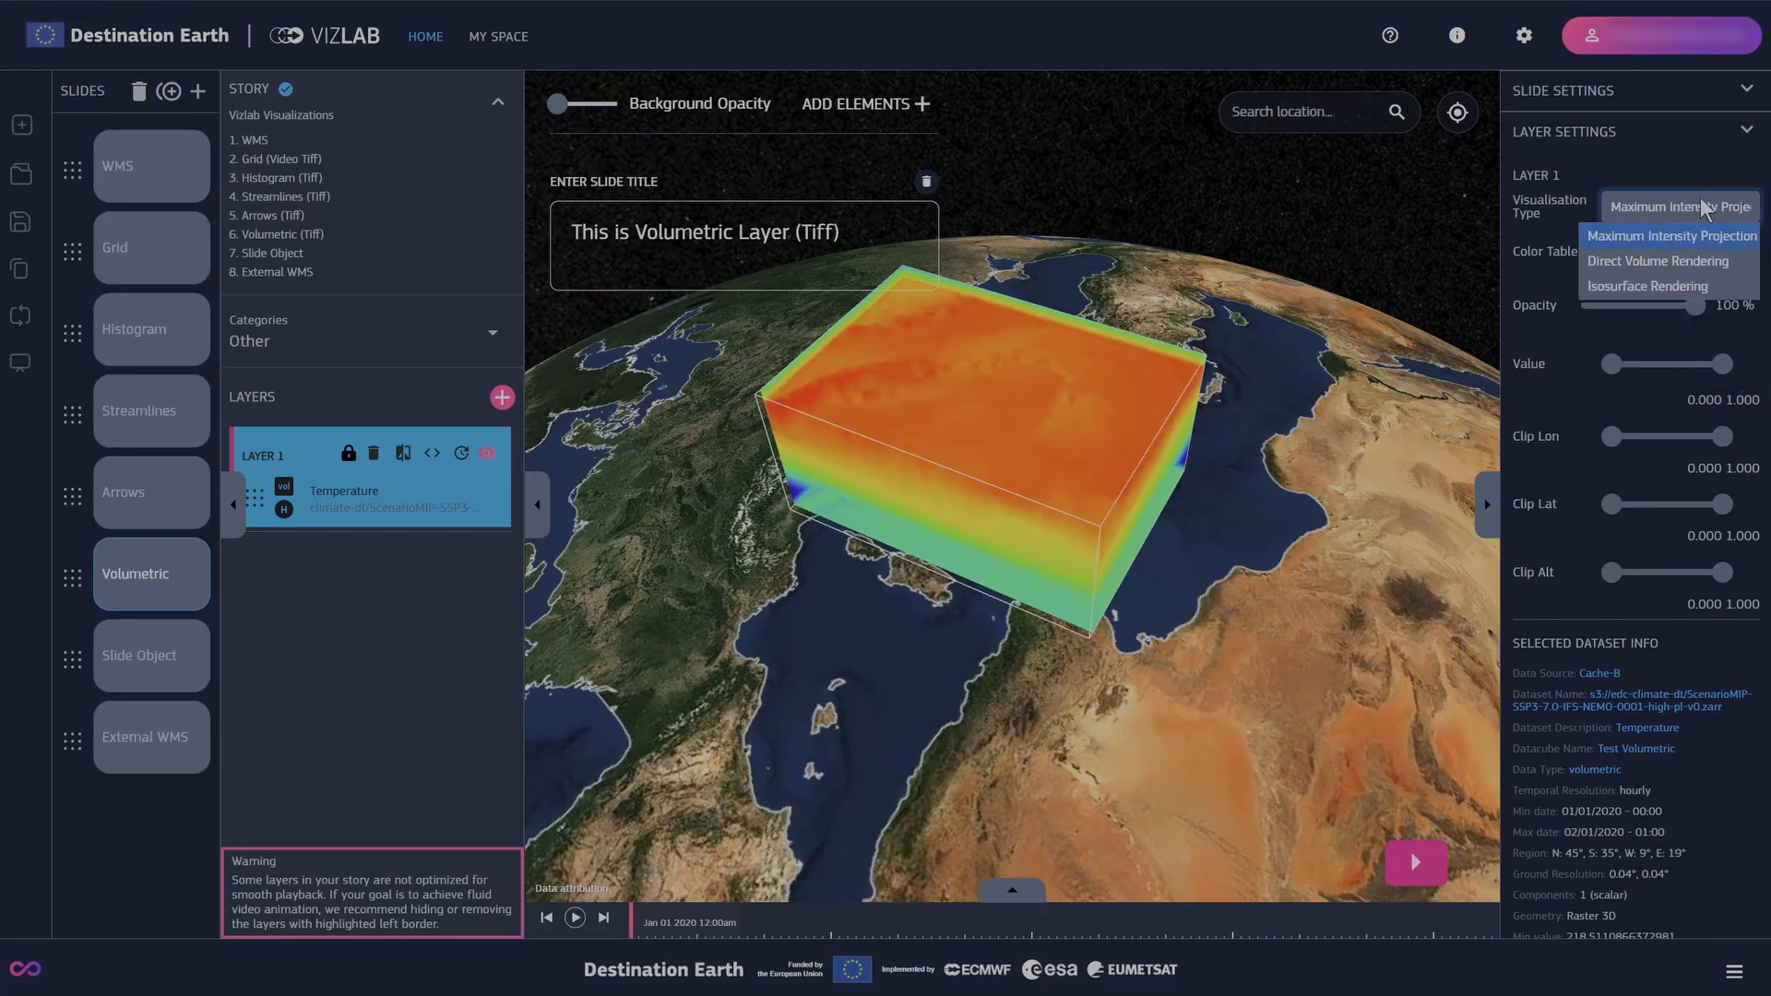
{"action": "left_click", "coordinate": [1688, 267]}
{"action": "left_click", "coordinate": [1683, 224]}
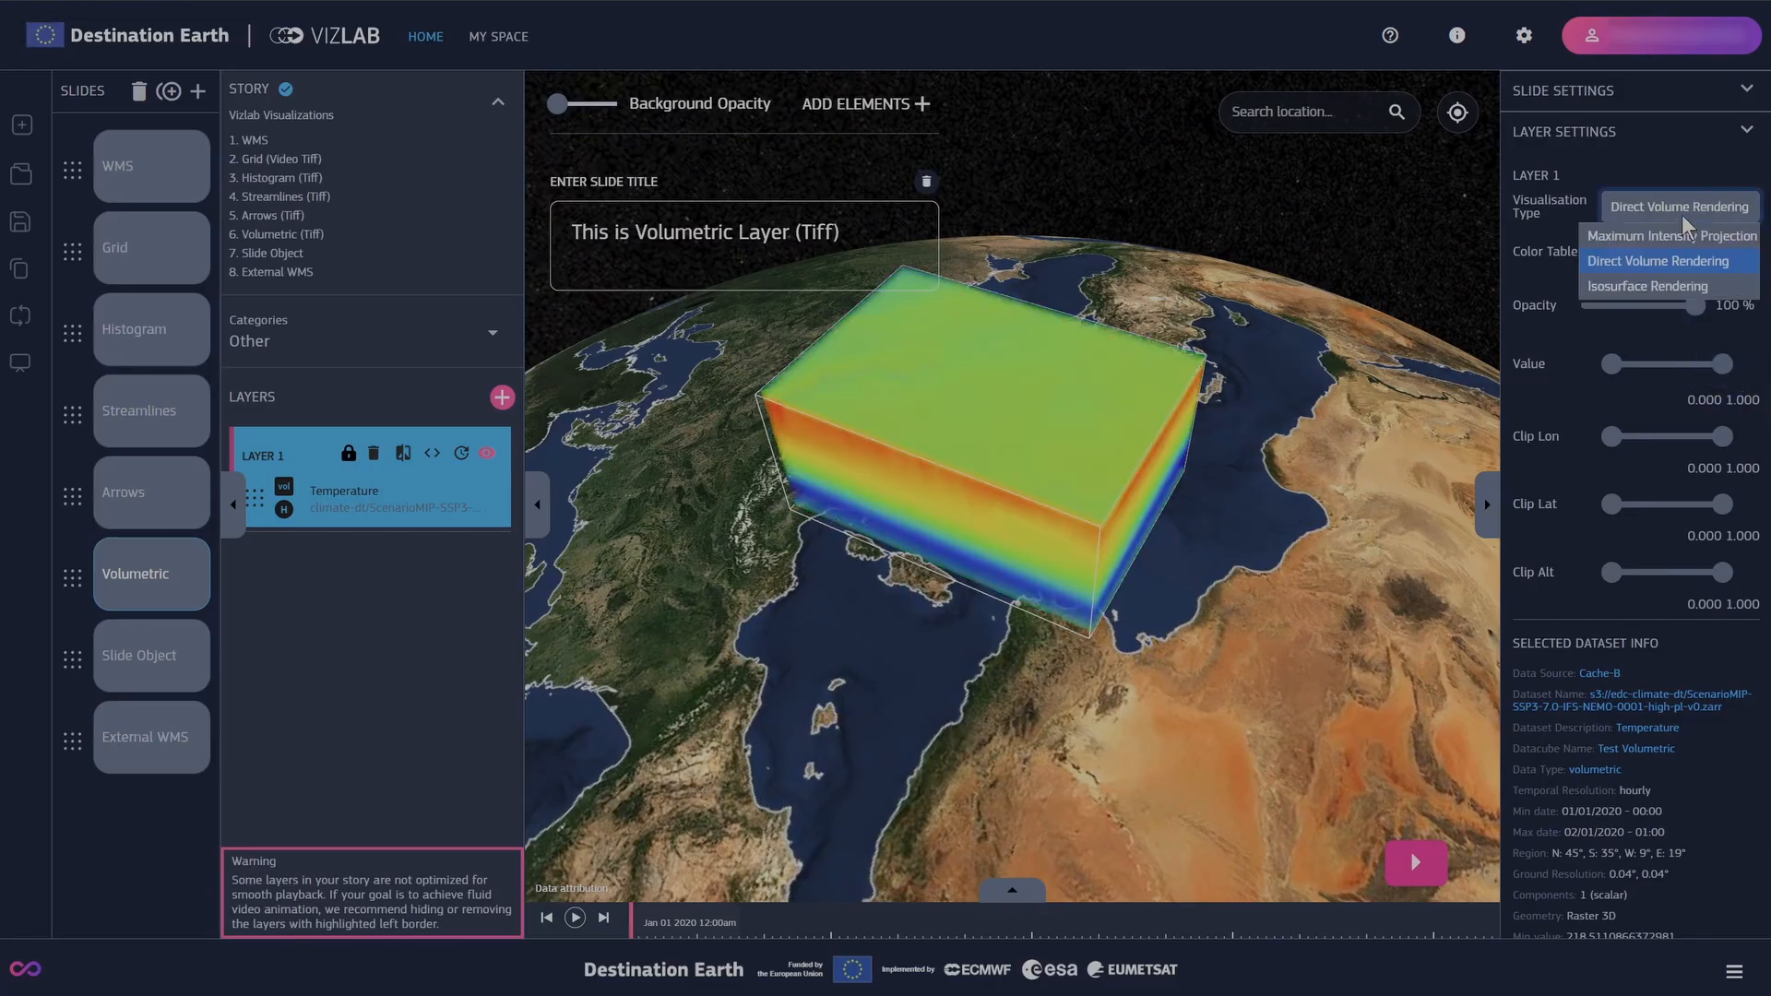
{"action": "left_click", "coordinate": [1677, 287]}
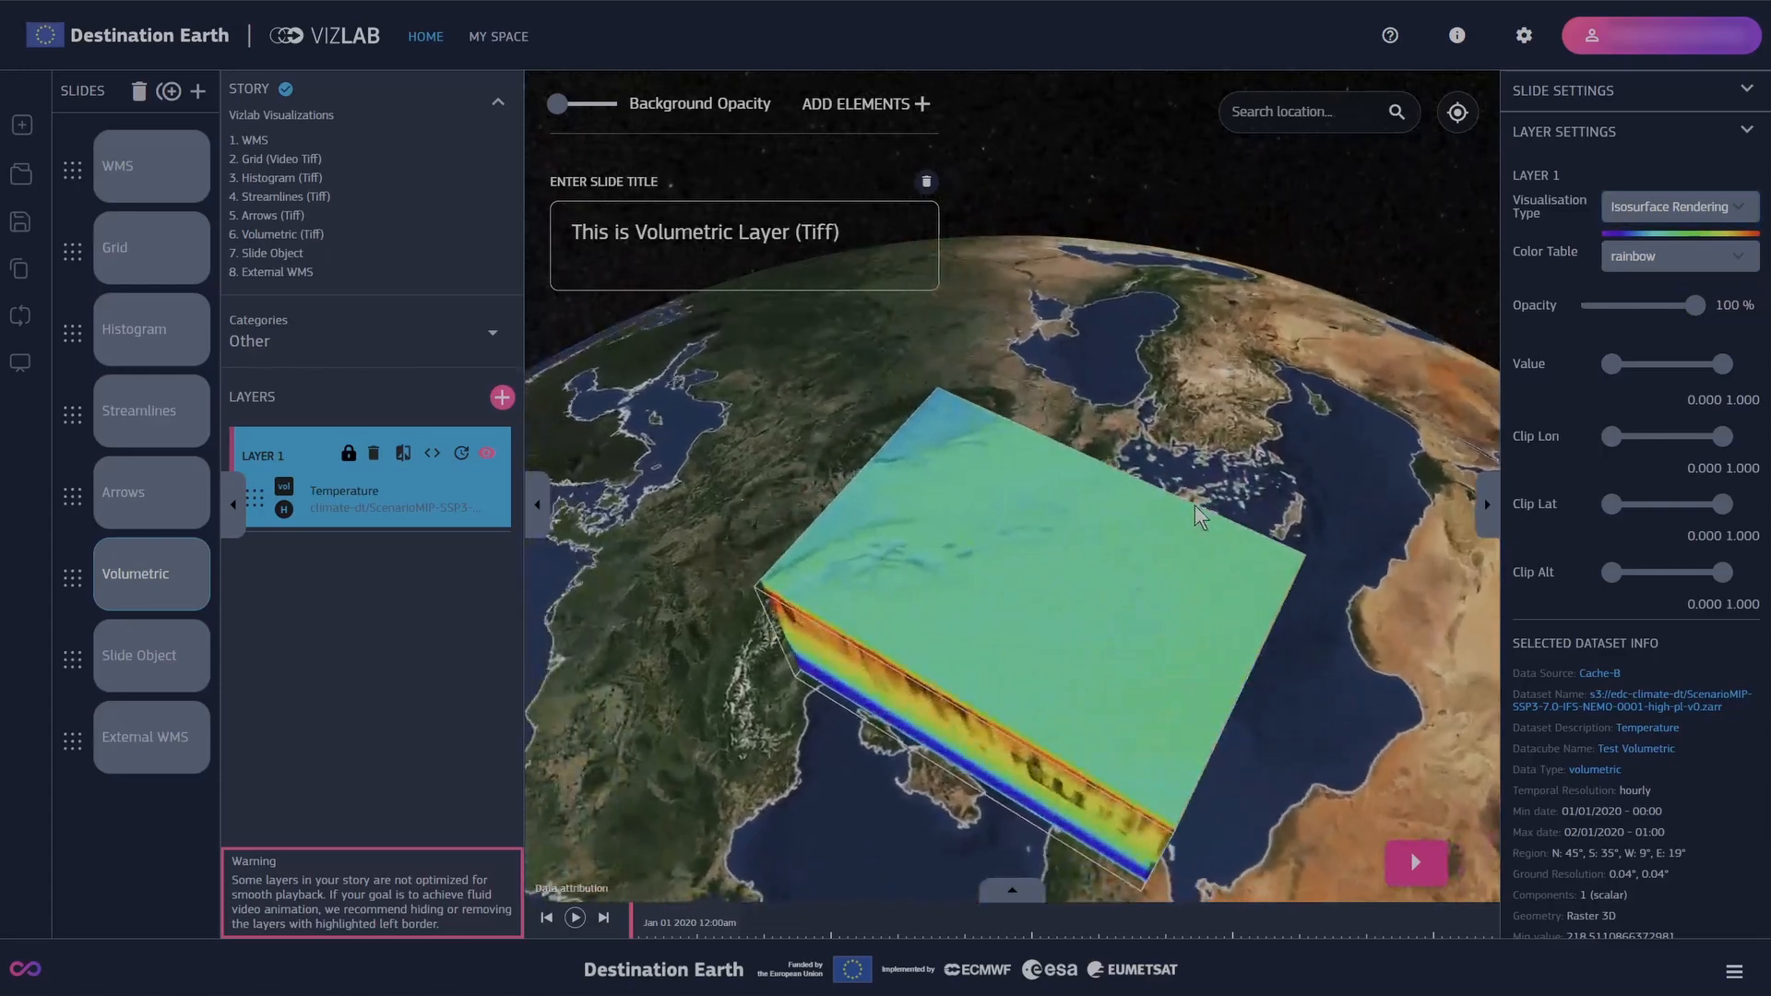
{"action": "left_click_drag", "start_coordinate": [1194, 506], "coordinate": [1092, 467]}
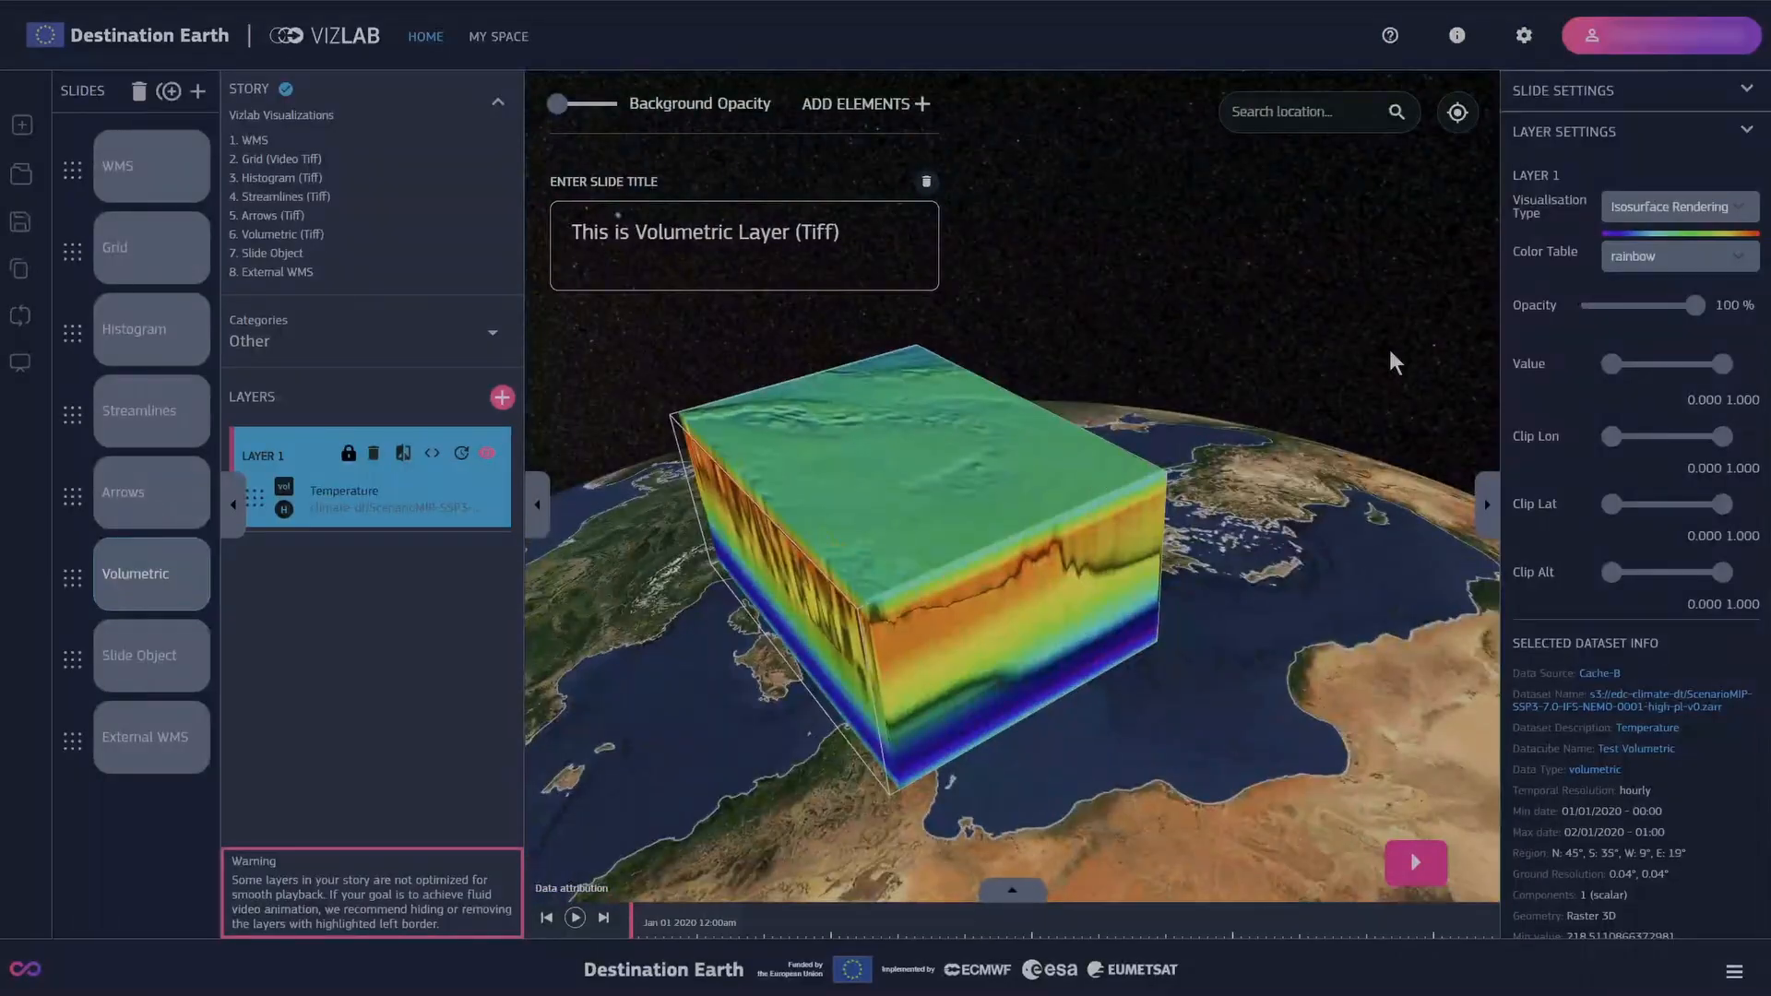
{"action": "left_click", "coordinate": [1675, 262]}
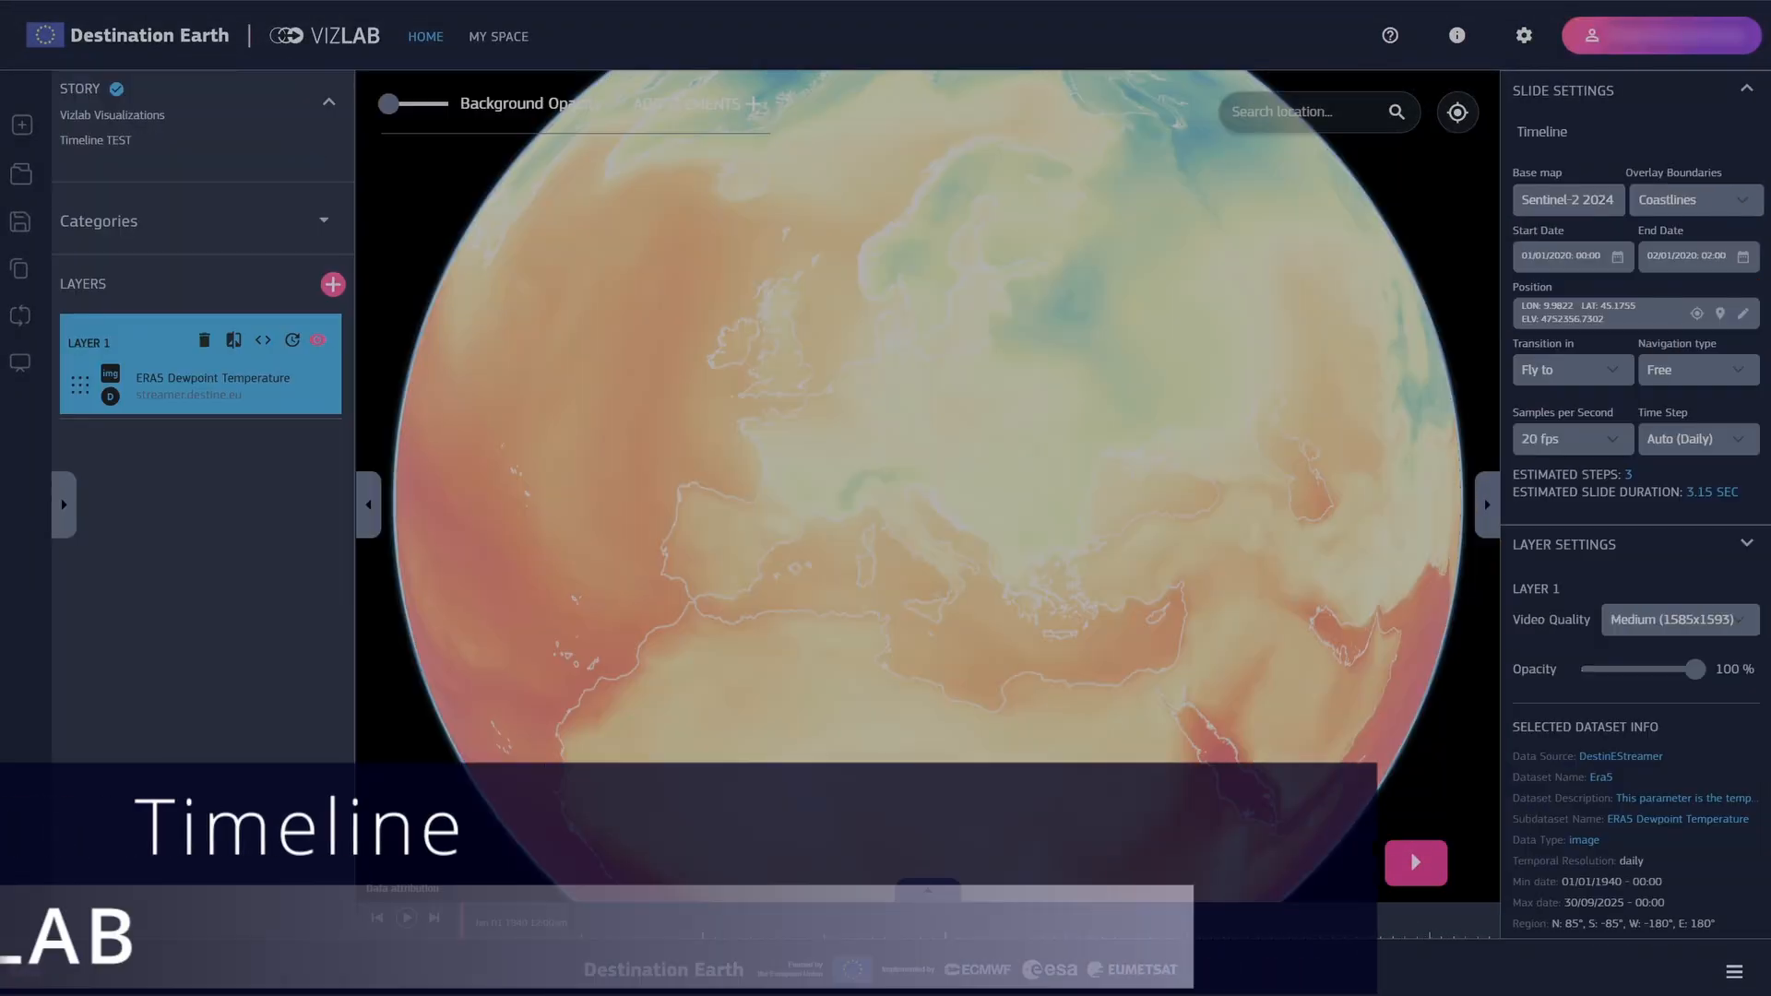
Expand the timeline, scrub the ERA5 Dewpoint Temperature layer through its dates to September 1984, and return to its start in January 1940
{"action": "left_click", "coordinate": [938, 897]}
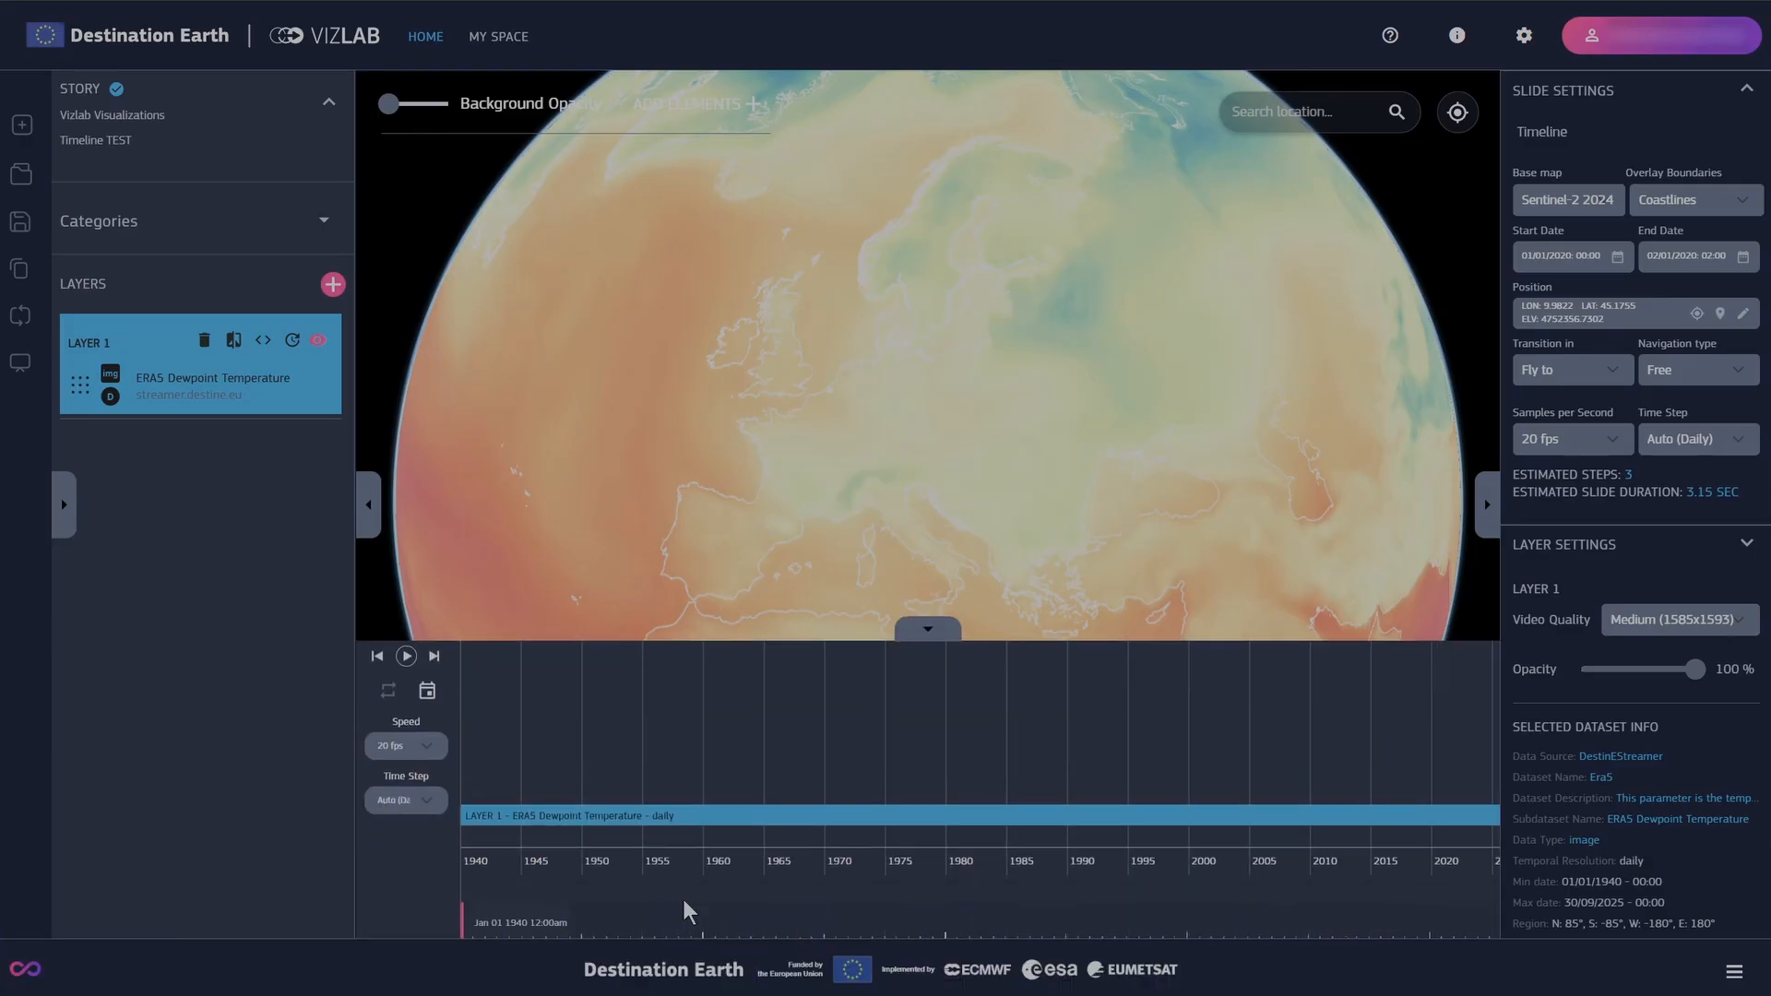
{"action": "left_click", "coordinate": [552, 915]}
{"action": "left_click", "coordinate": [585, 939]}
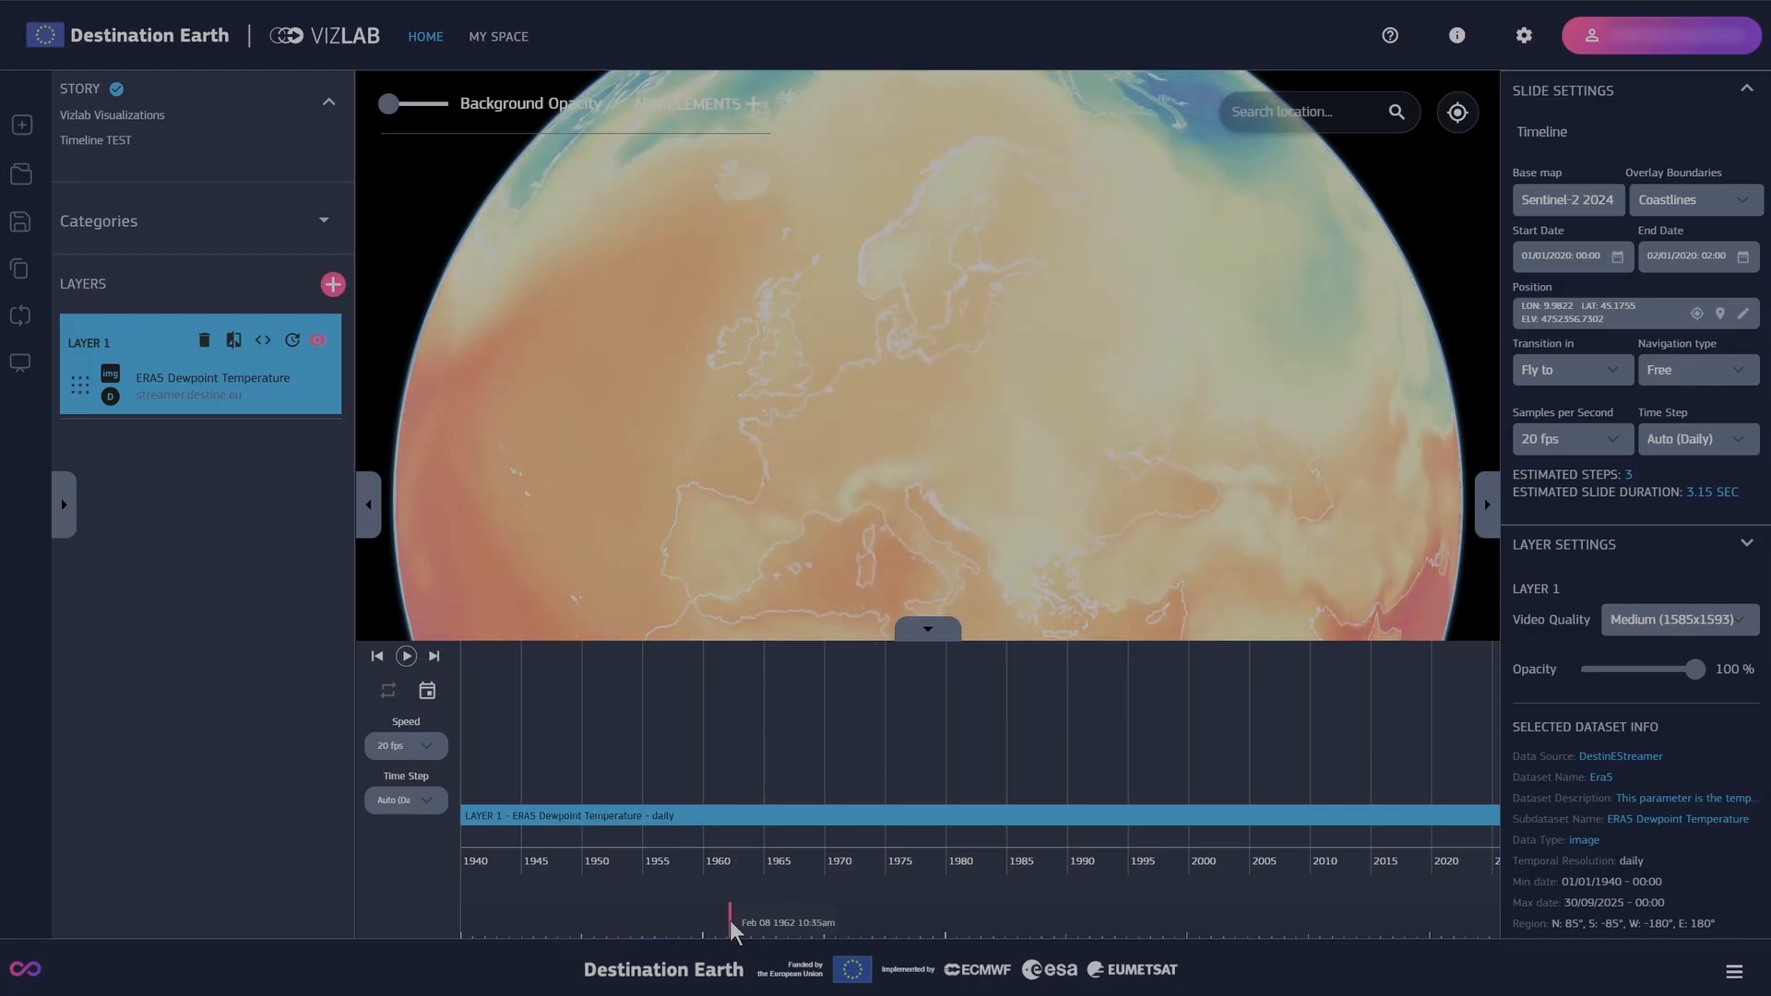
{"action": "left_click_drag", "start_coordinate": [728, 920], "coordinate": [897, 915]}
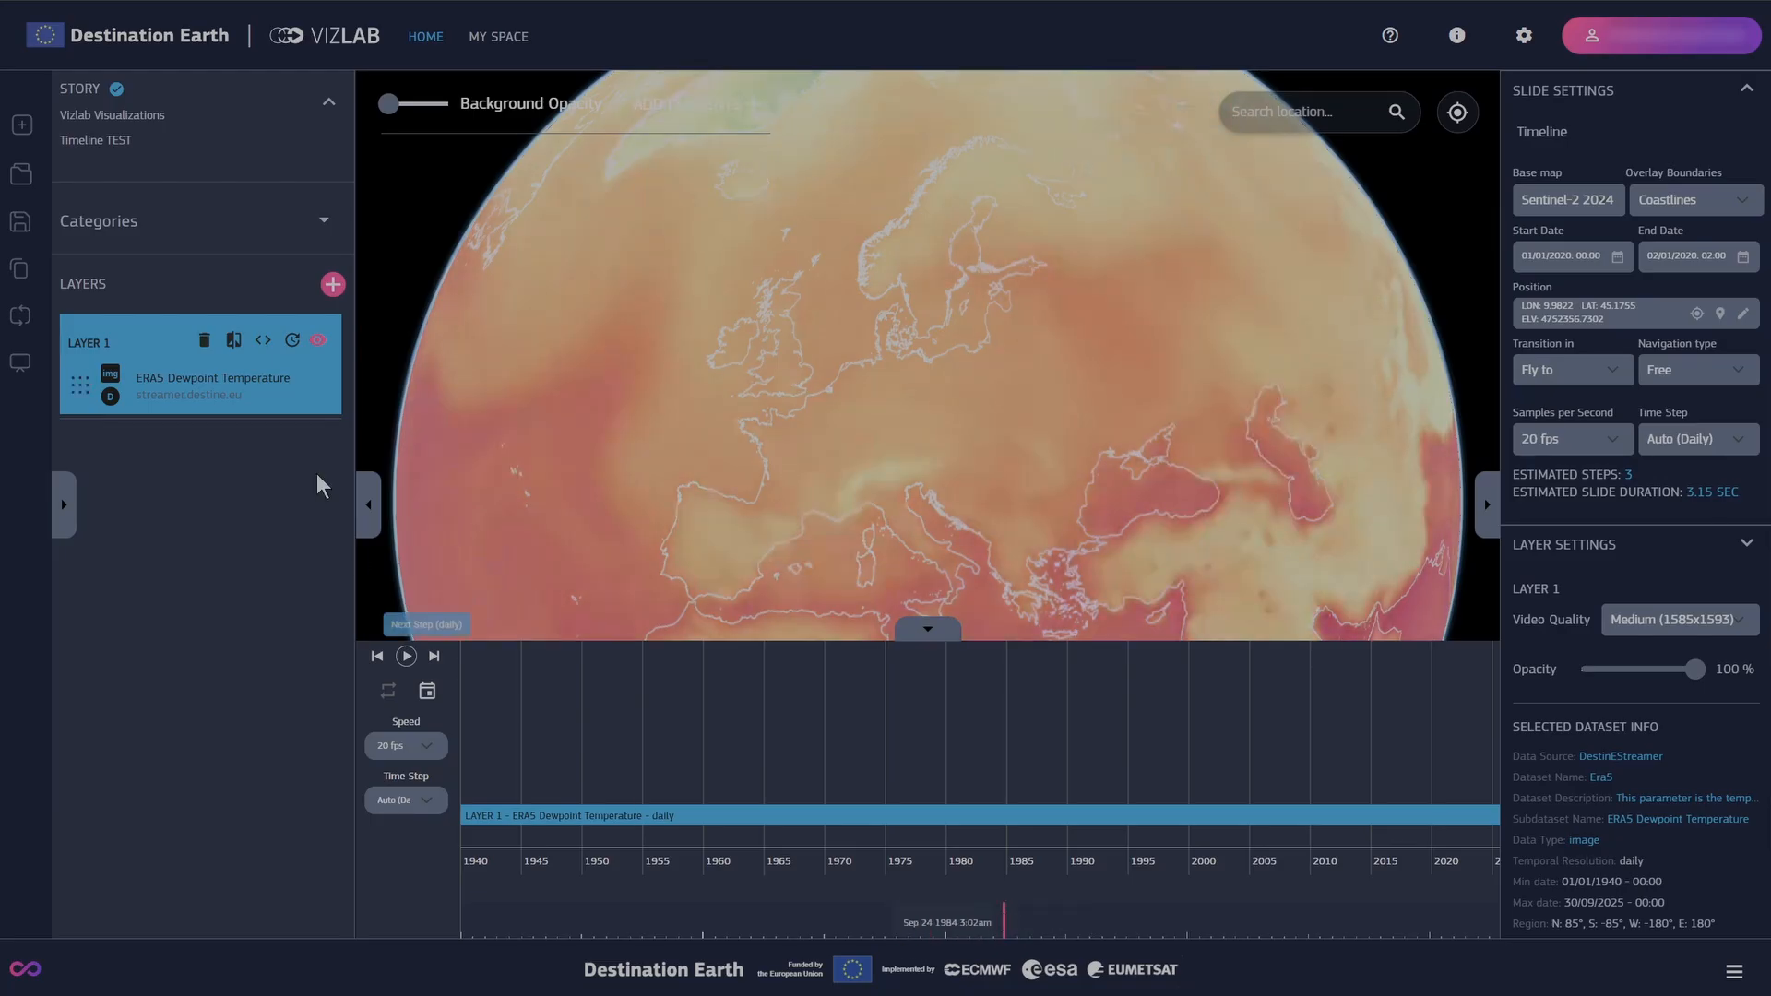
{"action": "left_click", "coordinate": [264, 342]}
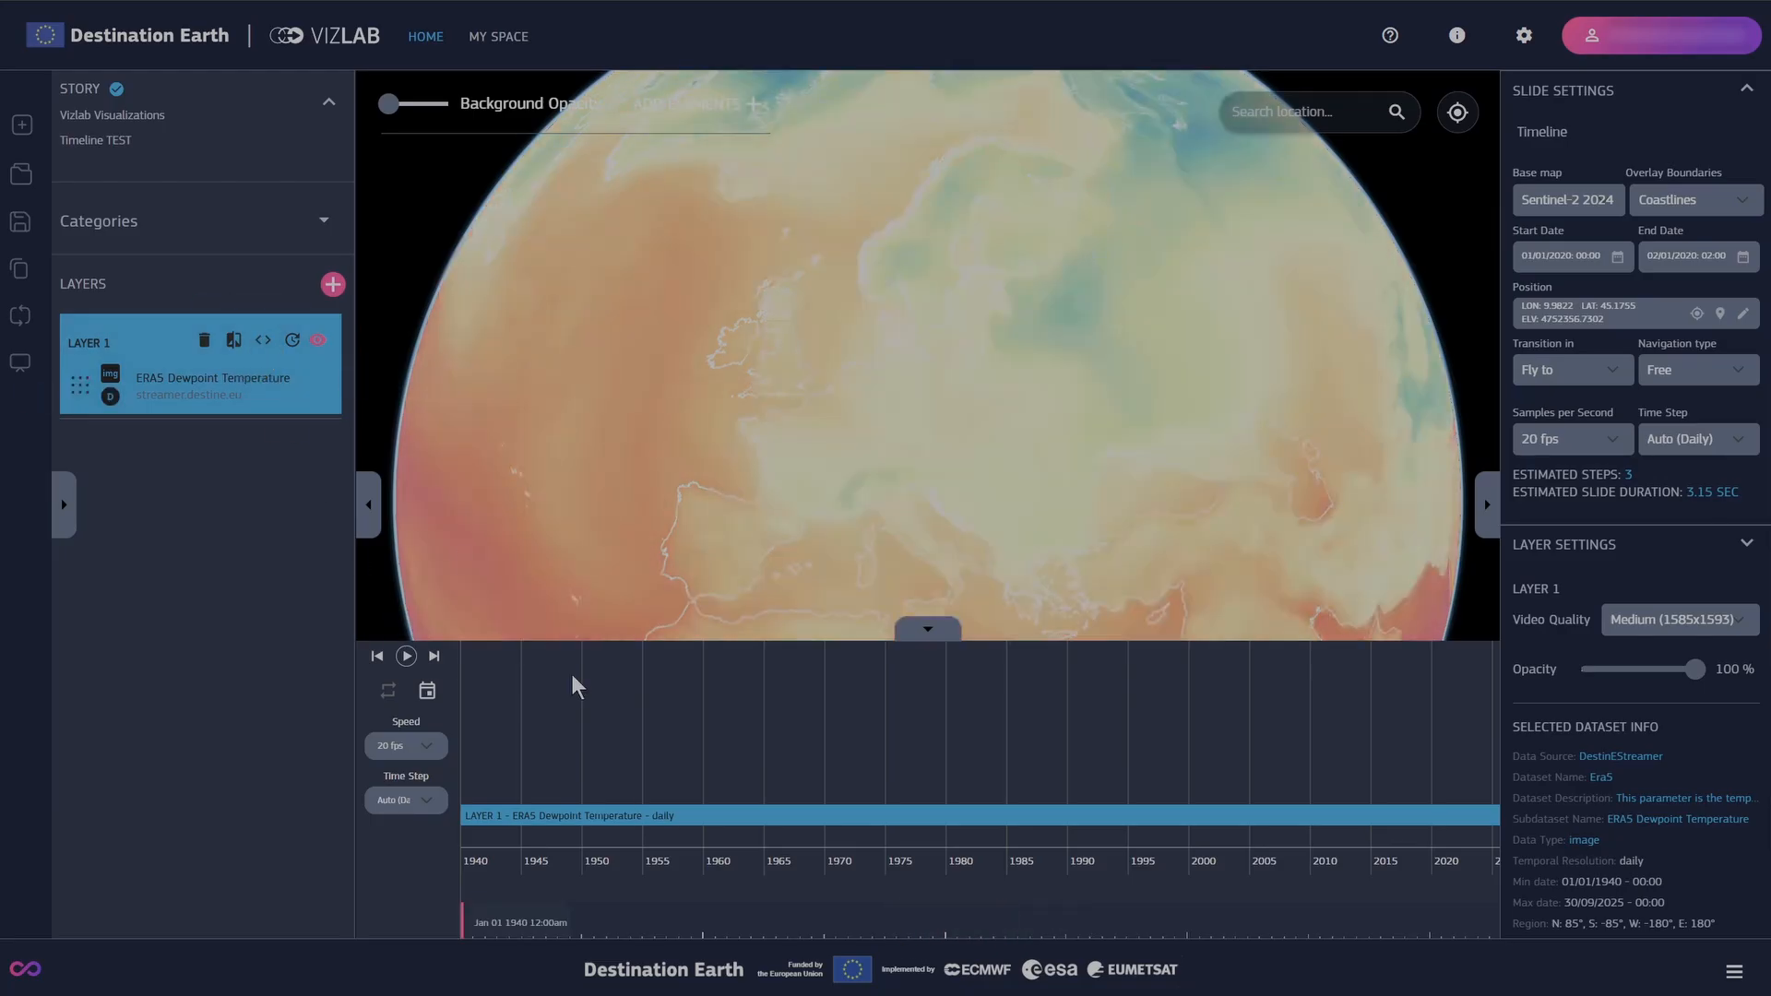
Set the timeline playback speed to 25 fps, play the ERA5 Dewpoint Temperature animation and pause it
{"action": "left_click", "coordinate": [409, 749]}
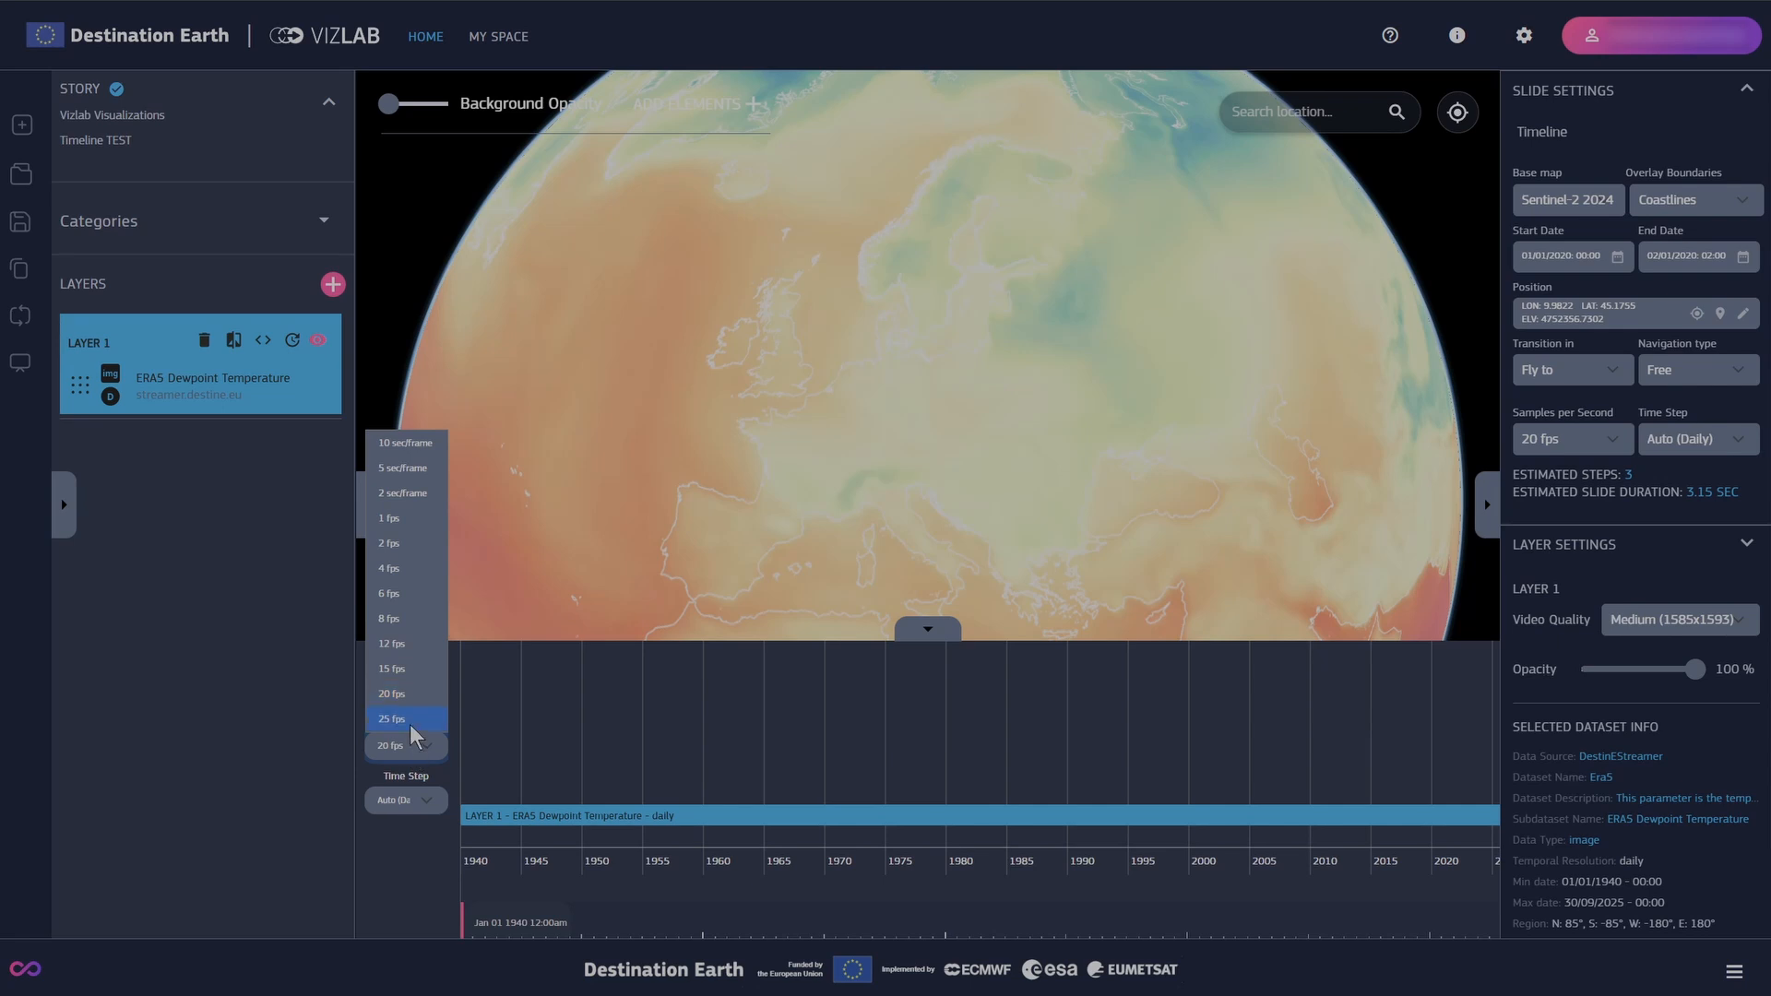
{"action": "left_click", "coordinate": [401, 719]}
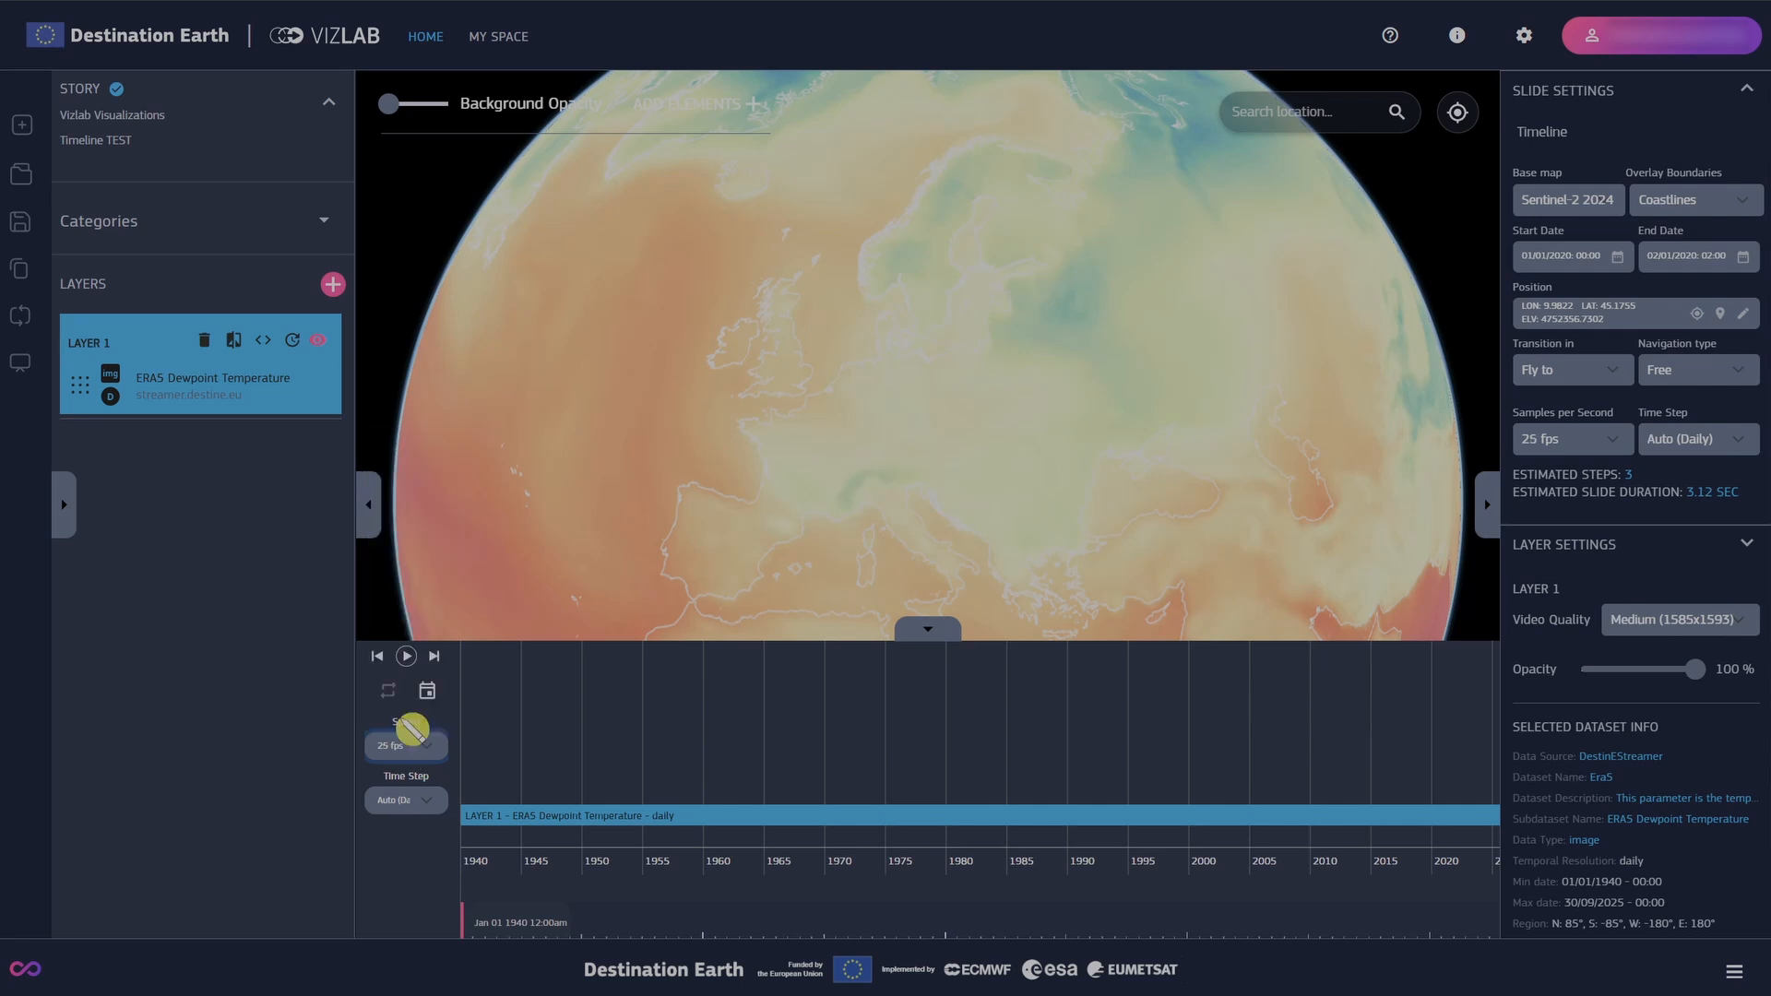
{"action": "left_click", "coordinate": [407, 658]}
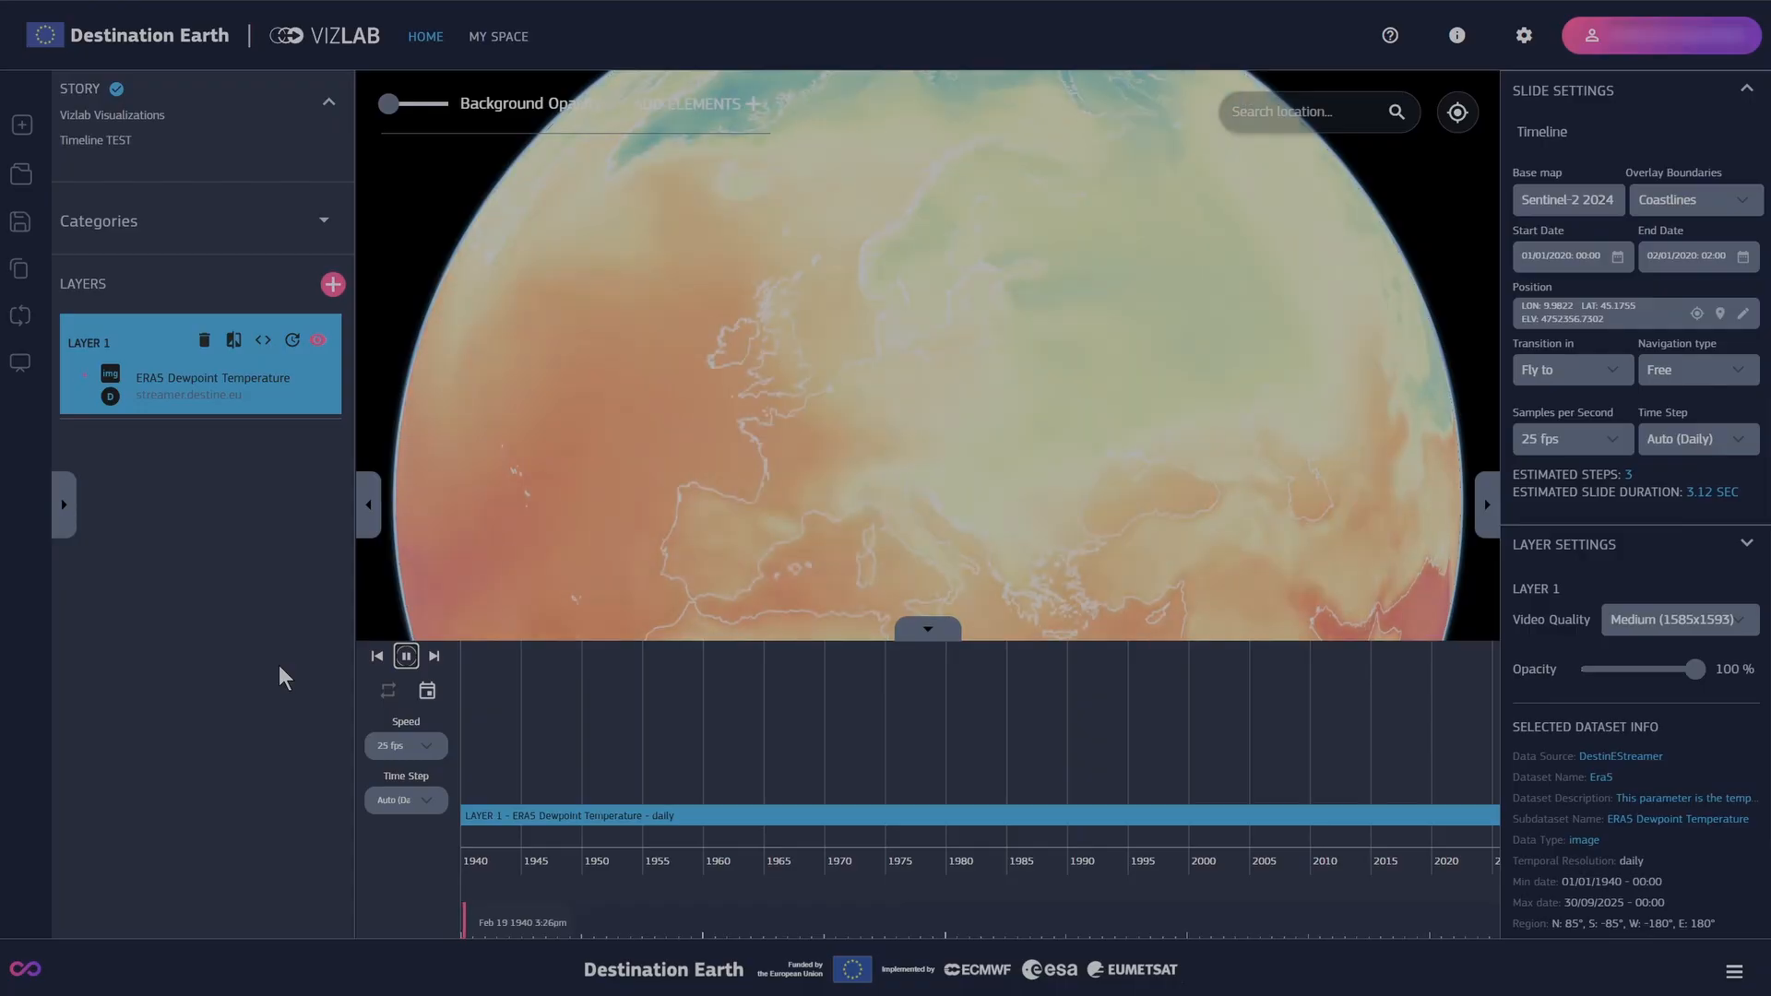
{"action": "left_click", "coordinate": [396, 687]}
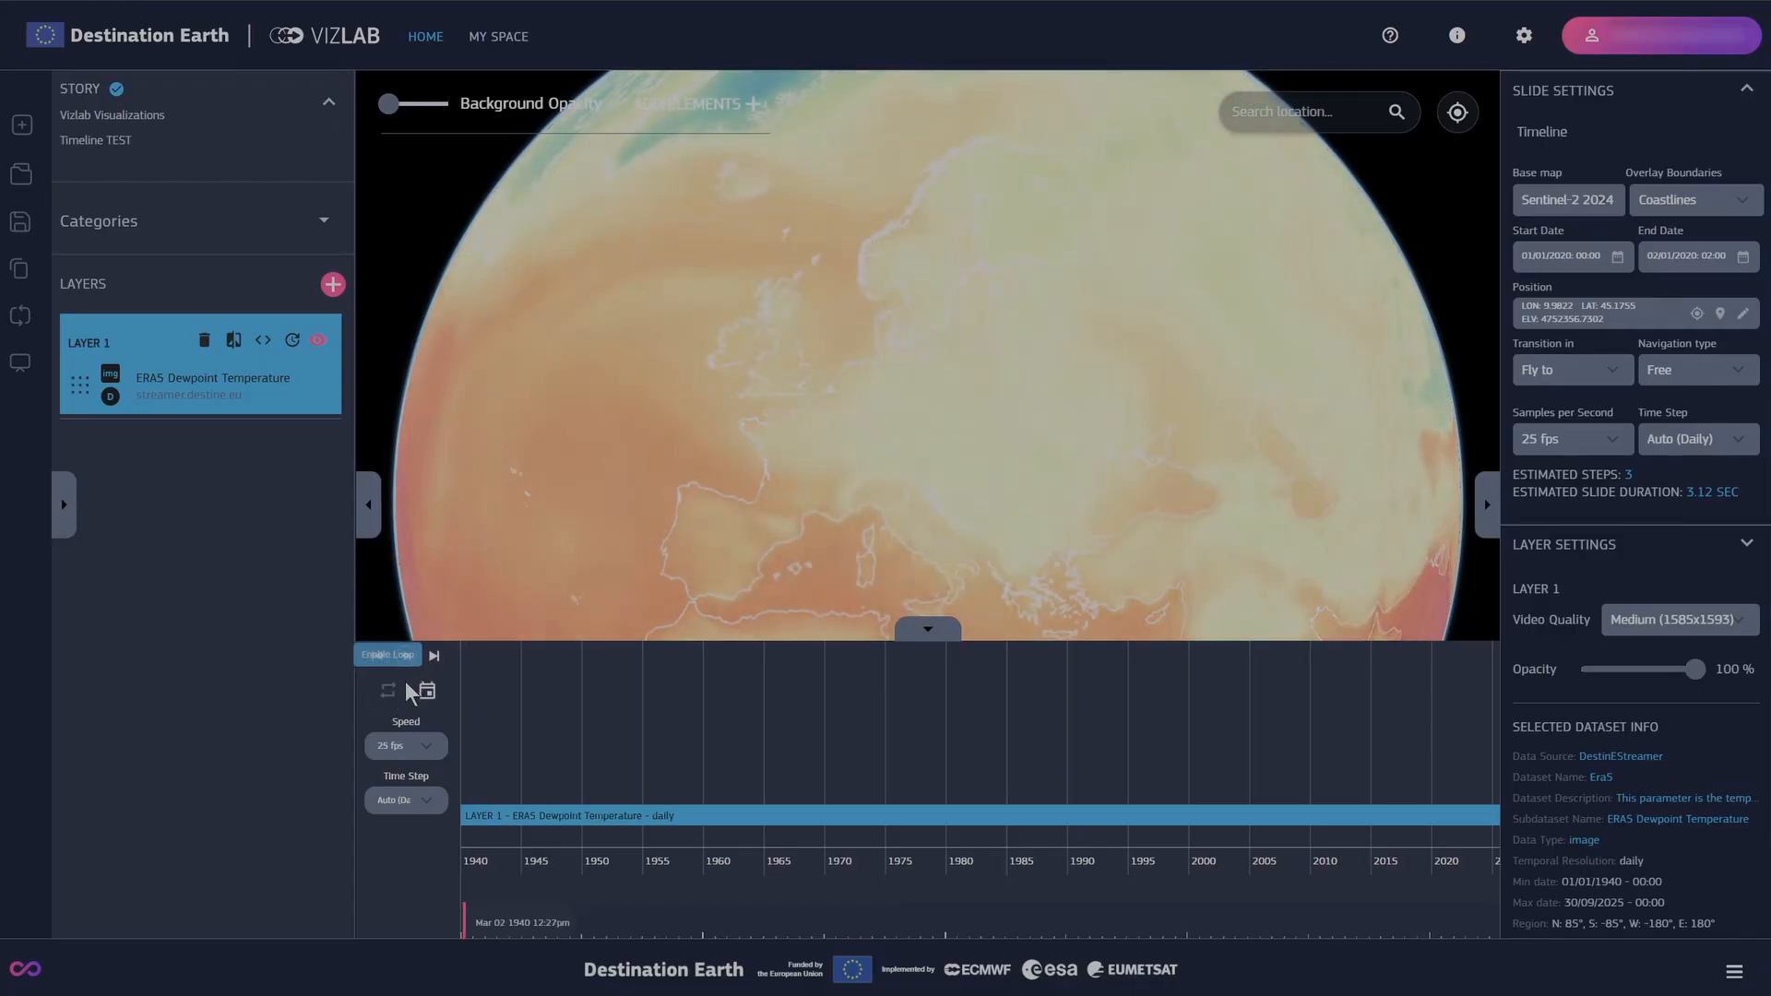
Slow the timeline playback speed to 8 fps, play the dewpoint animation and pause it
{"action": "left_click", "coordinate": [417, 744]}
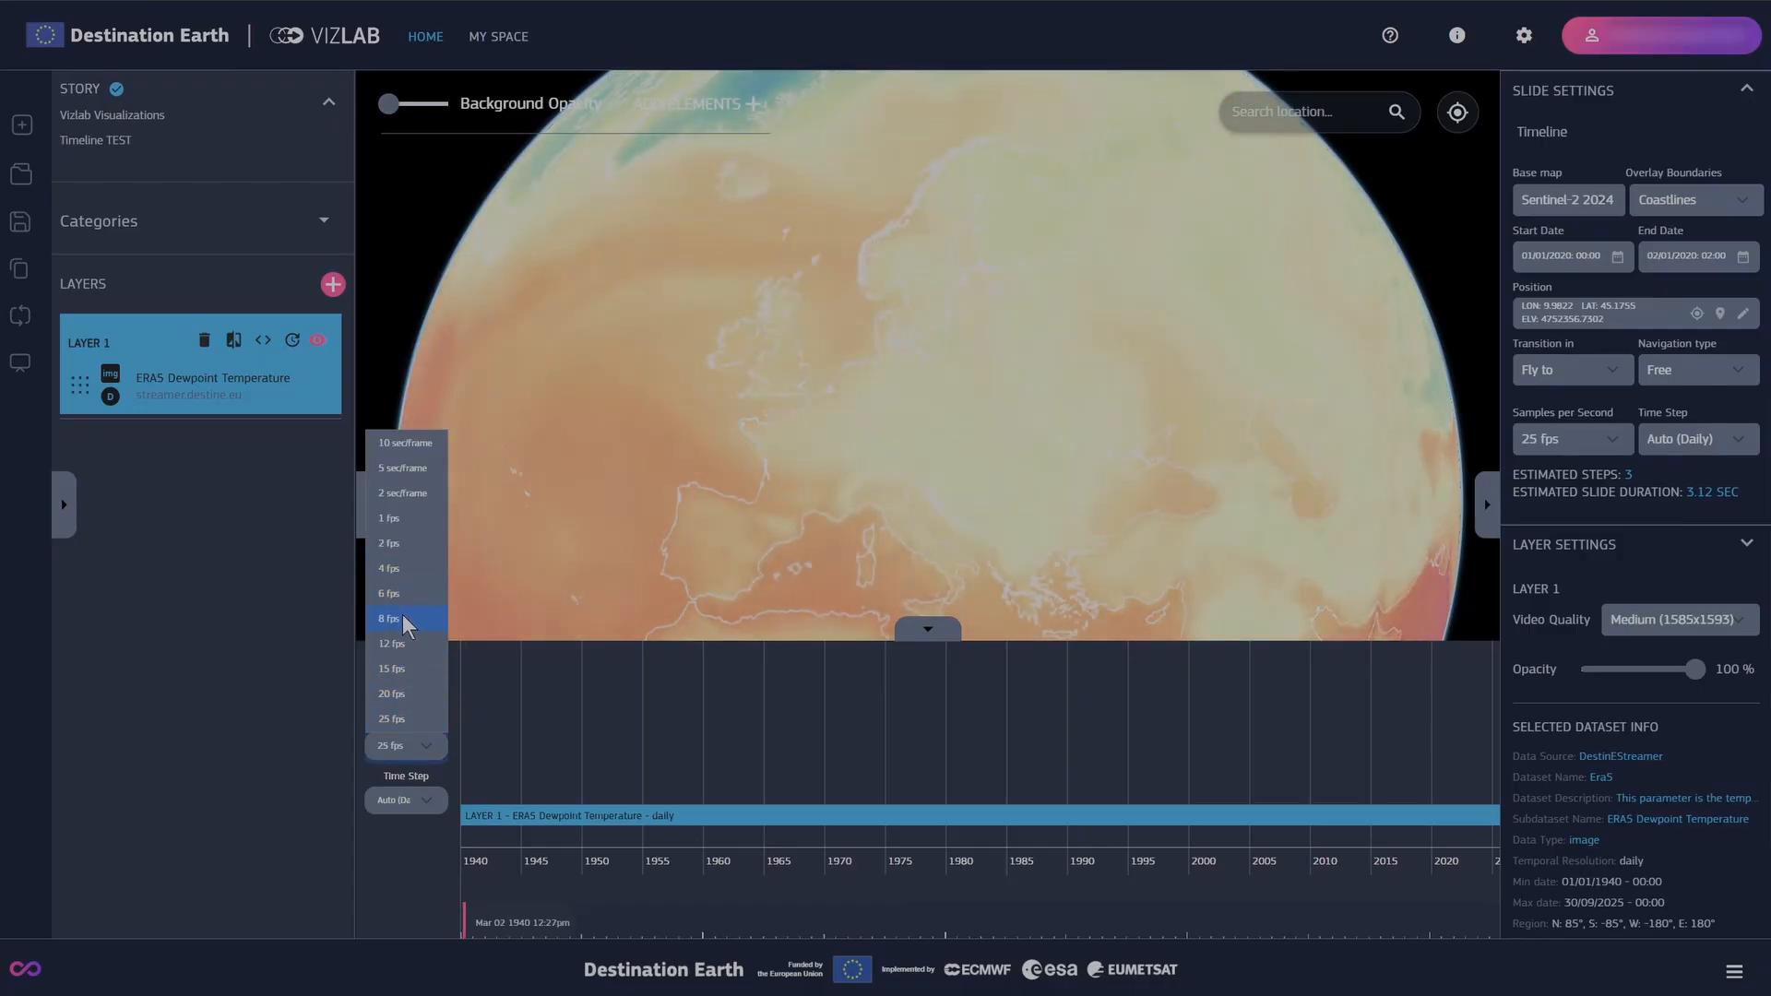
{"action": "left_click", "coordinate": [402, 618]}
{"action": "left_click", "coordinate": [406, 657]}
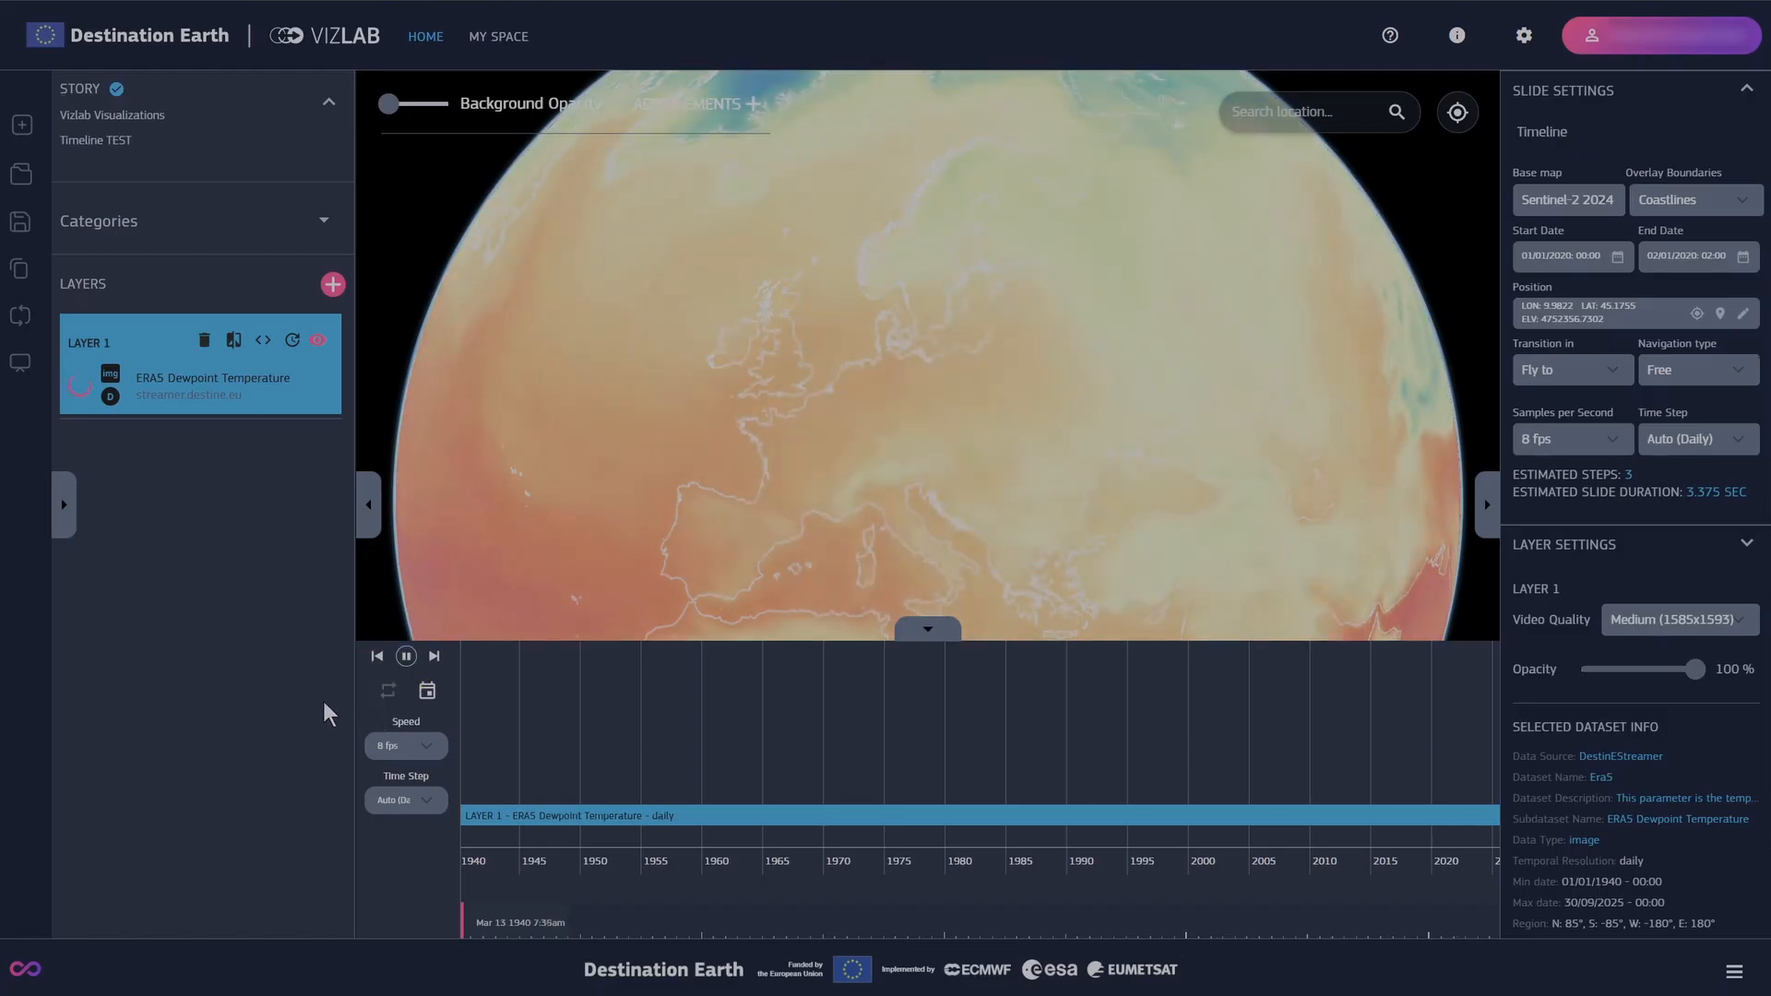
{"action": "left_click", "coordinate": [406, 657]}
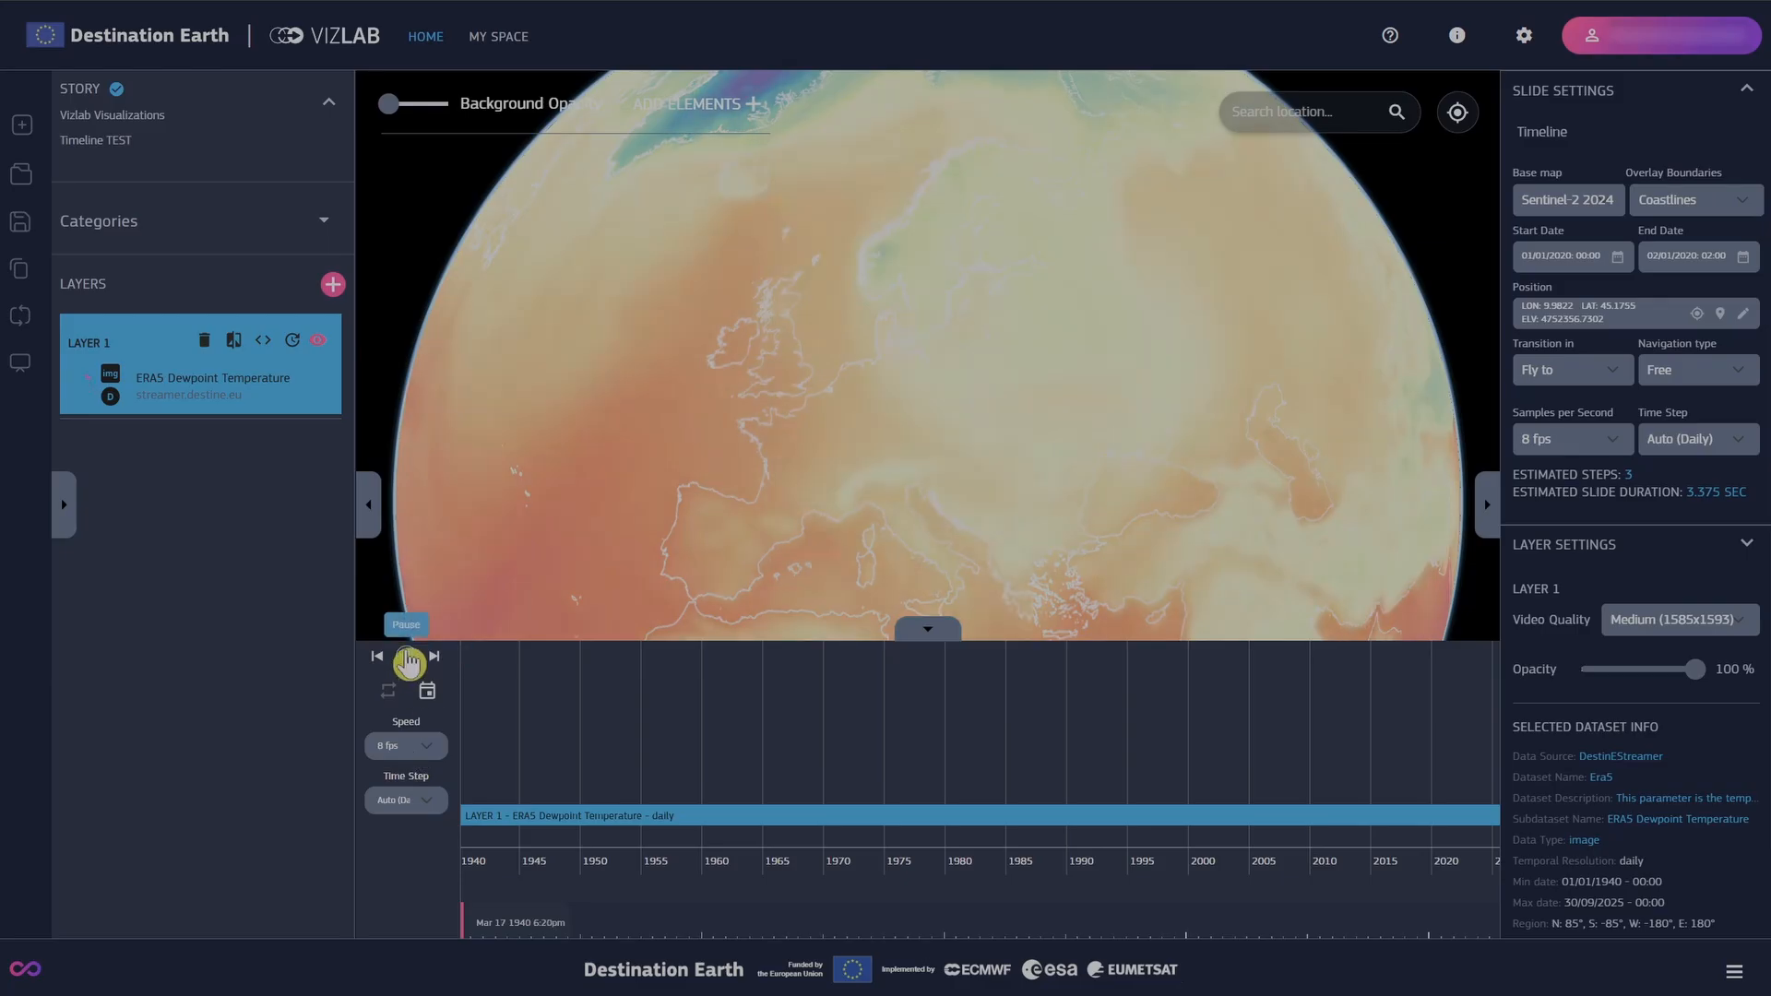
Return the playback speed to 25 fps, resume the dewpoint animation and collapse the expanded timeline to watch it on the globe
{"action": "left_click", "coordinate": [434, 745]}
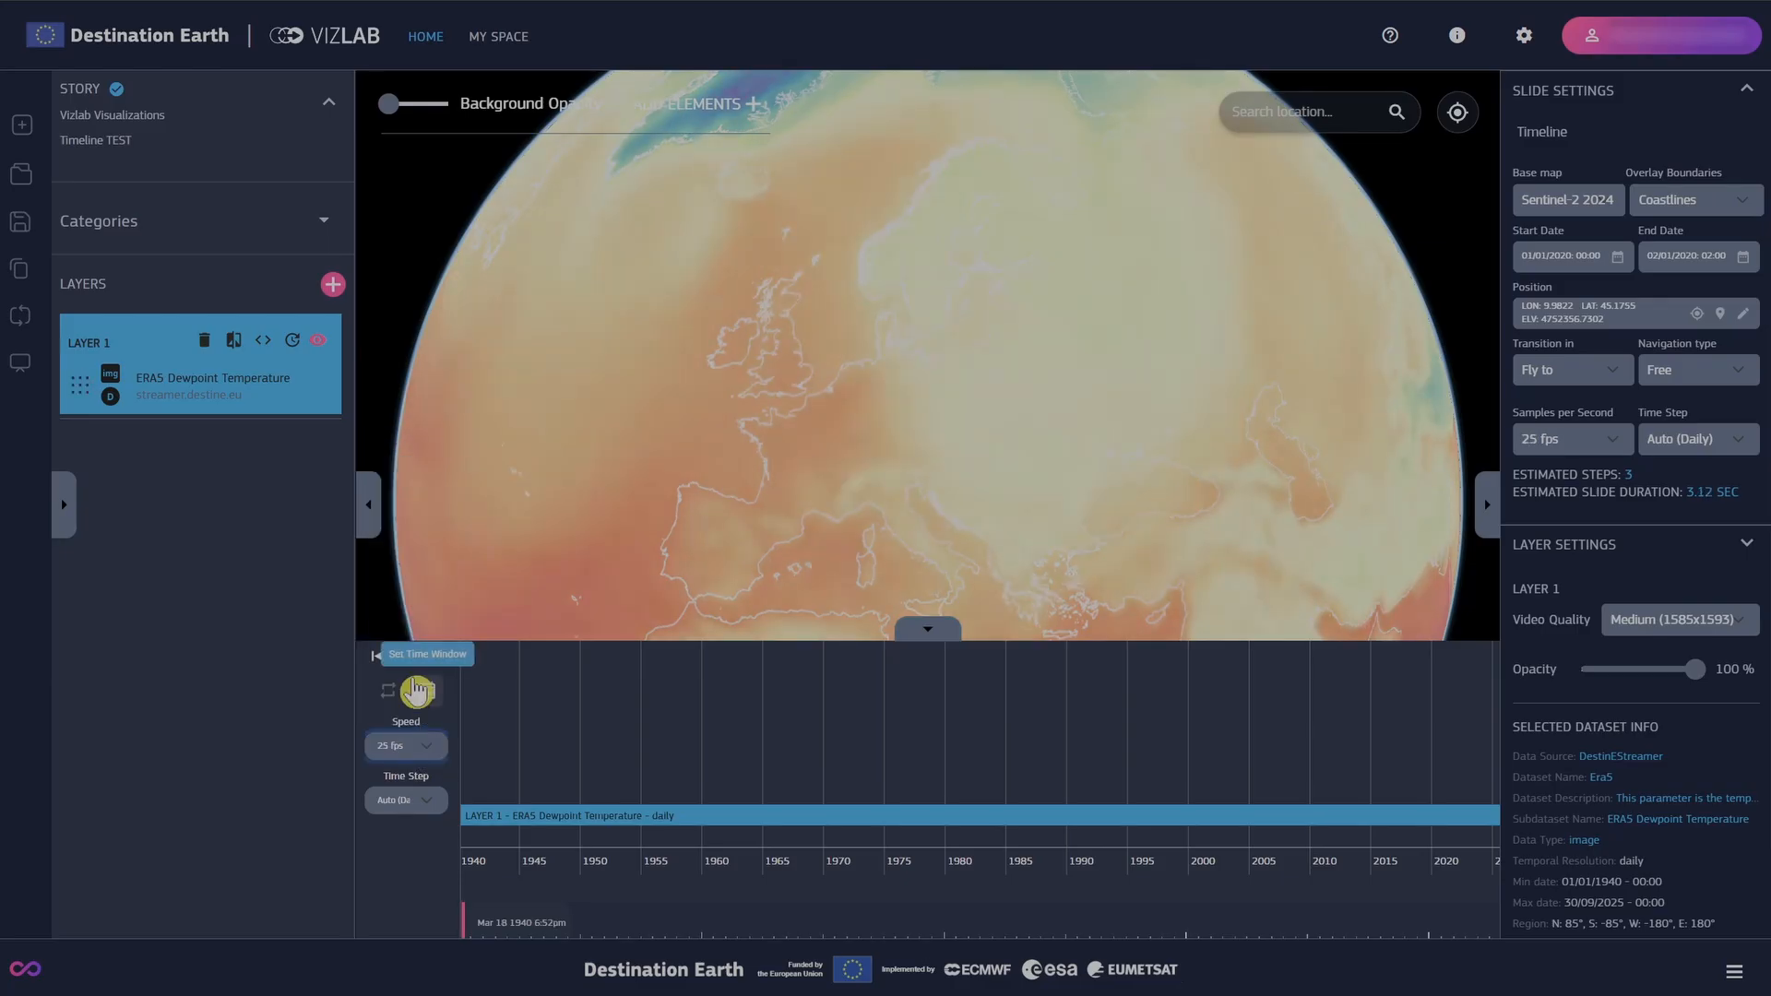
{"action": "left_click", "coordinate": [409, 658]}
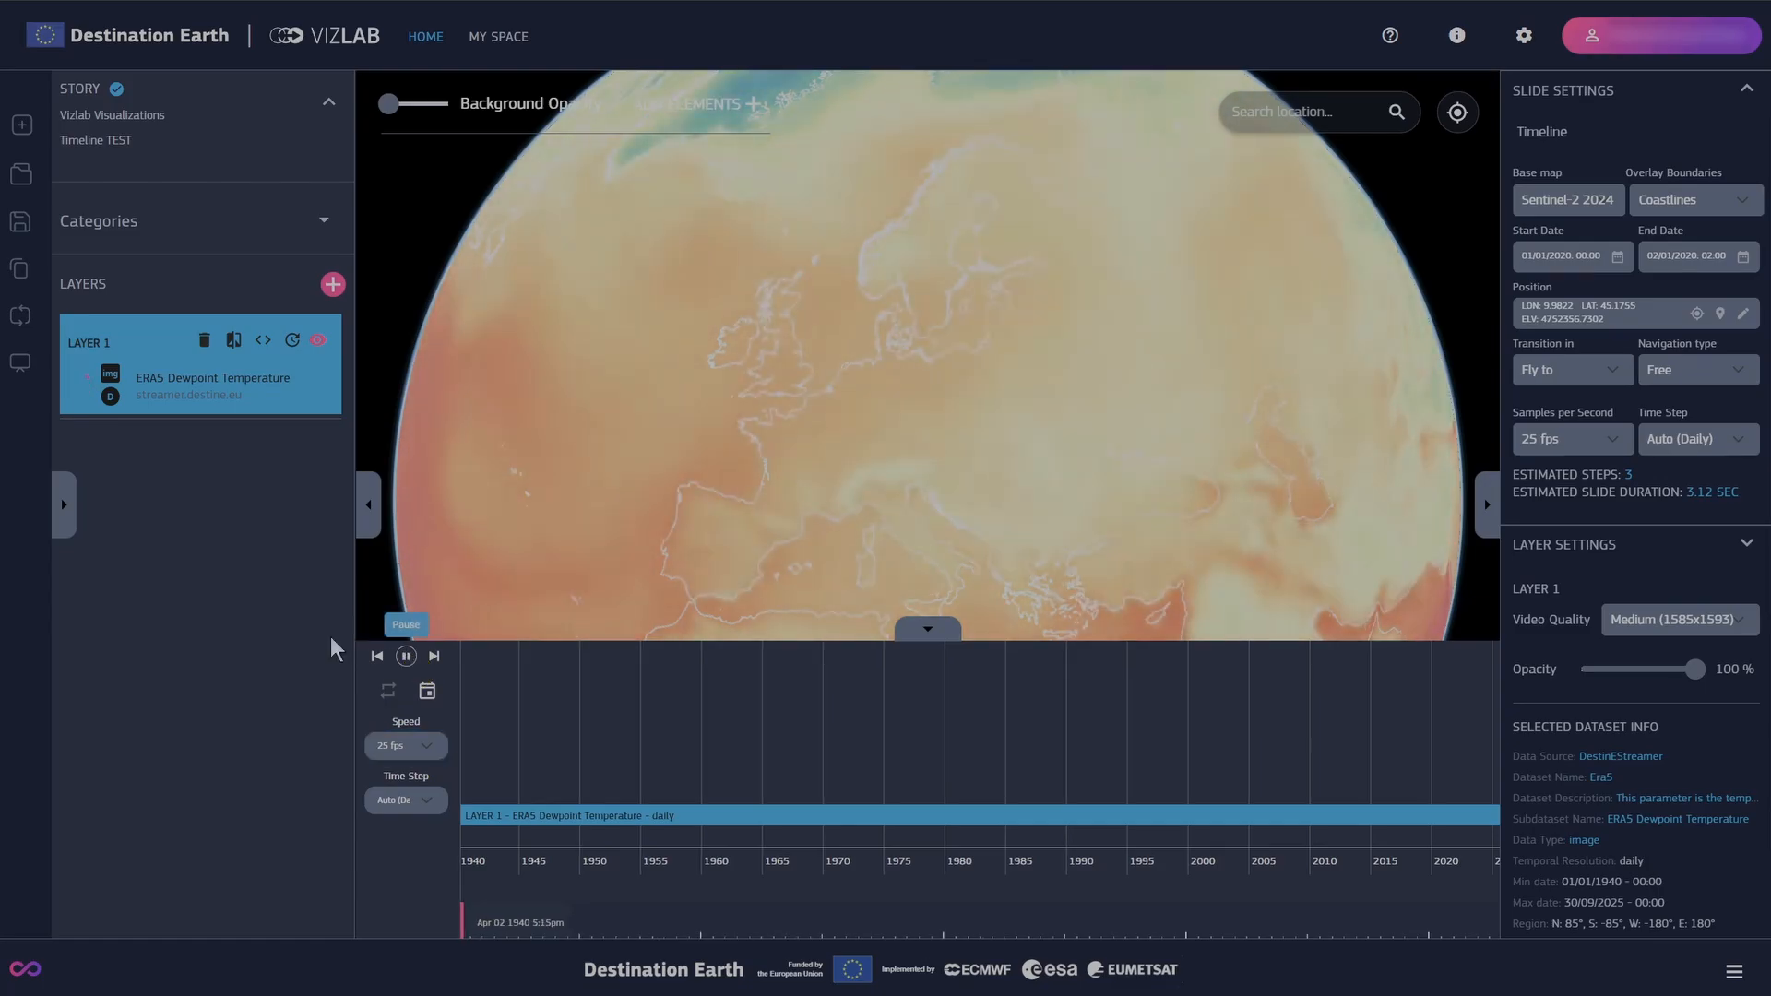
{"action": "left_click", "coordinate": [928, 630]}
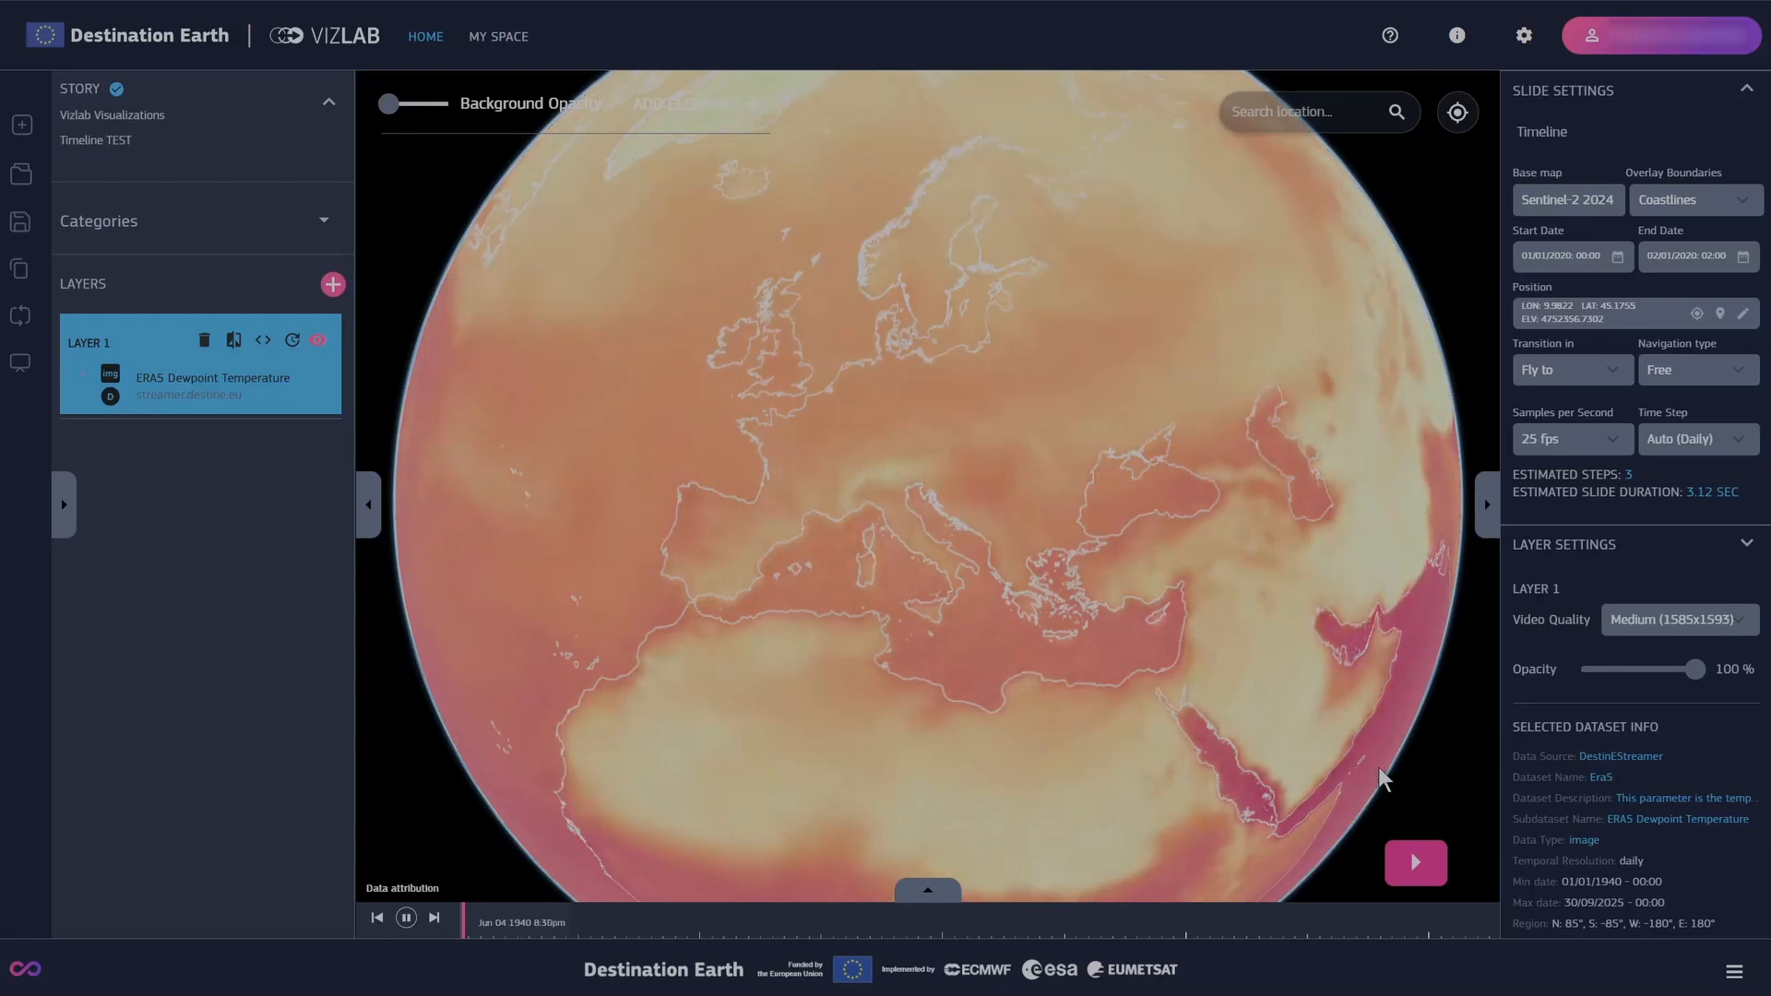
{"action": "left_click", "coordinate": [372, 531]}
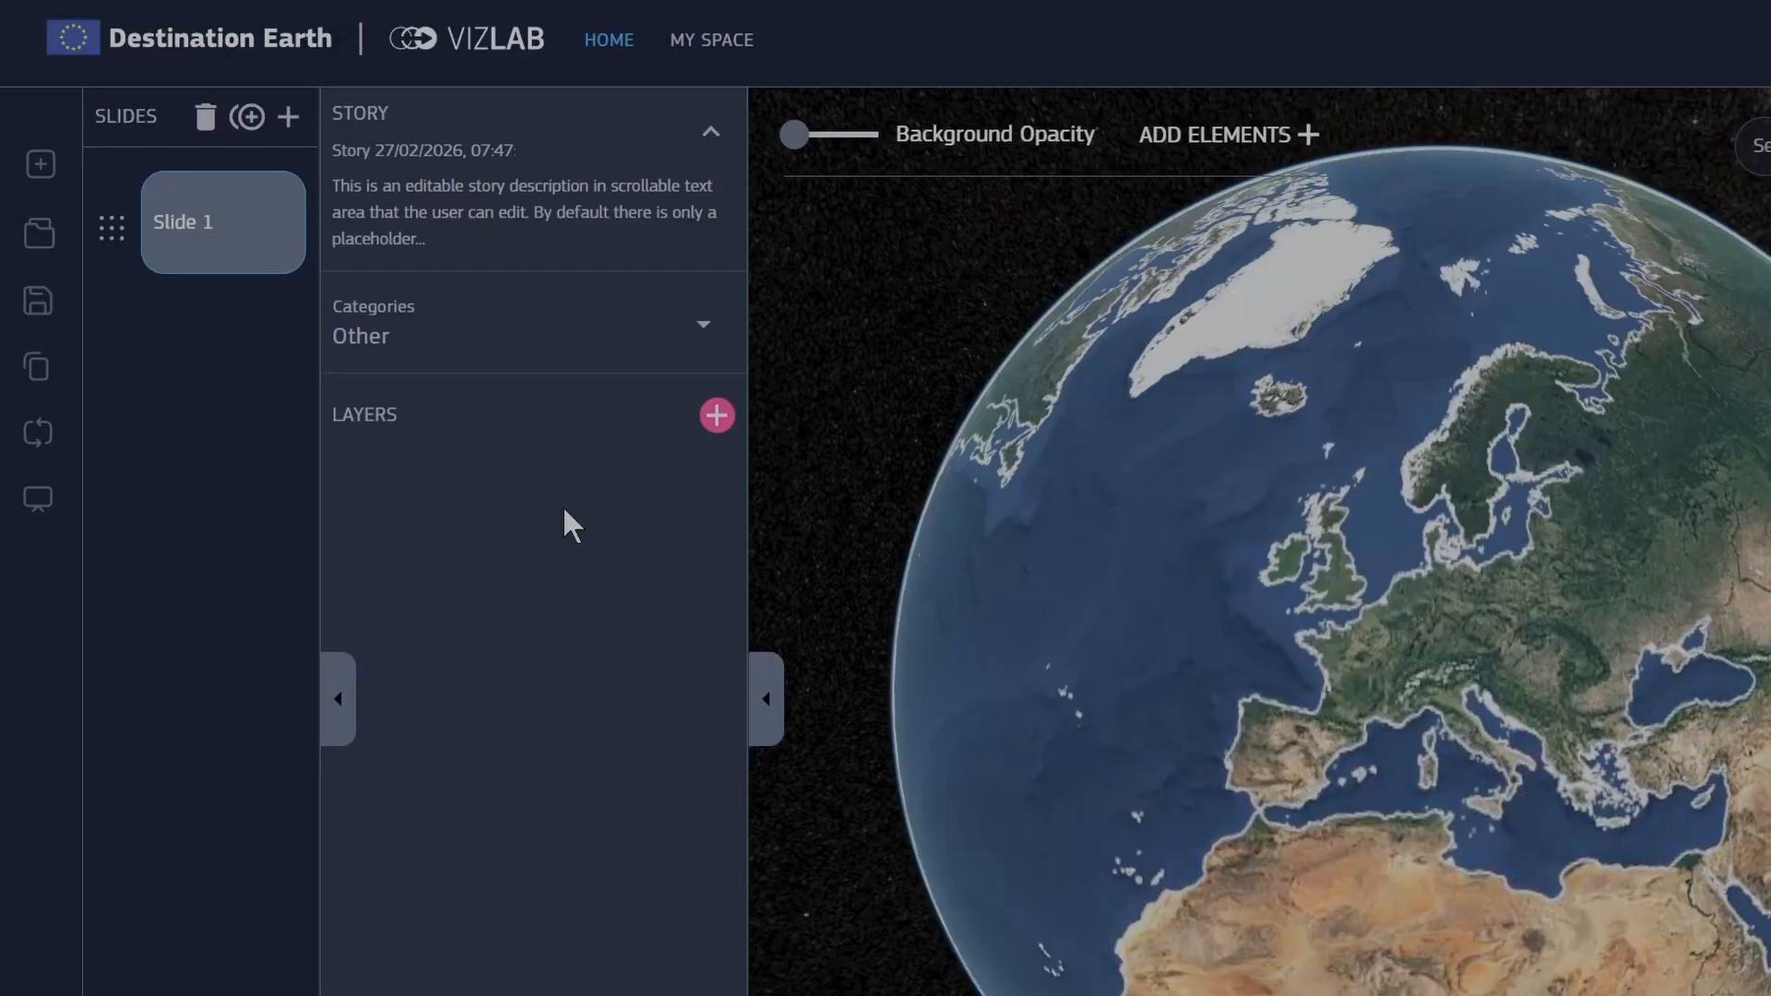
Change the new story's title to "Story Name" and replace its placeholder description with "Story Description"
{"action": "triple_click", "coordinate": [507, 157]}
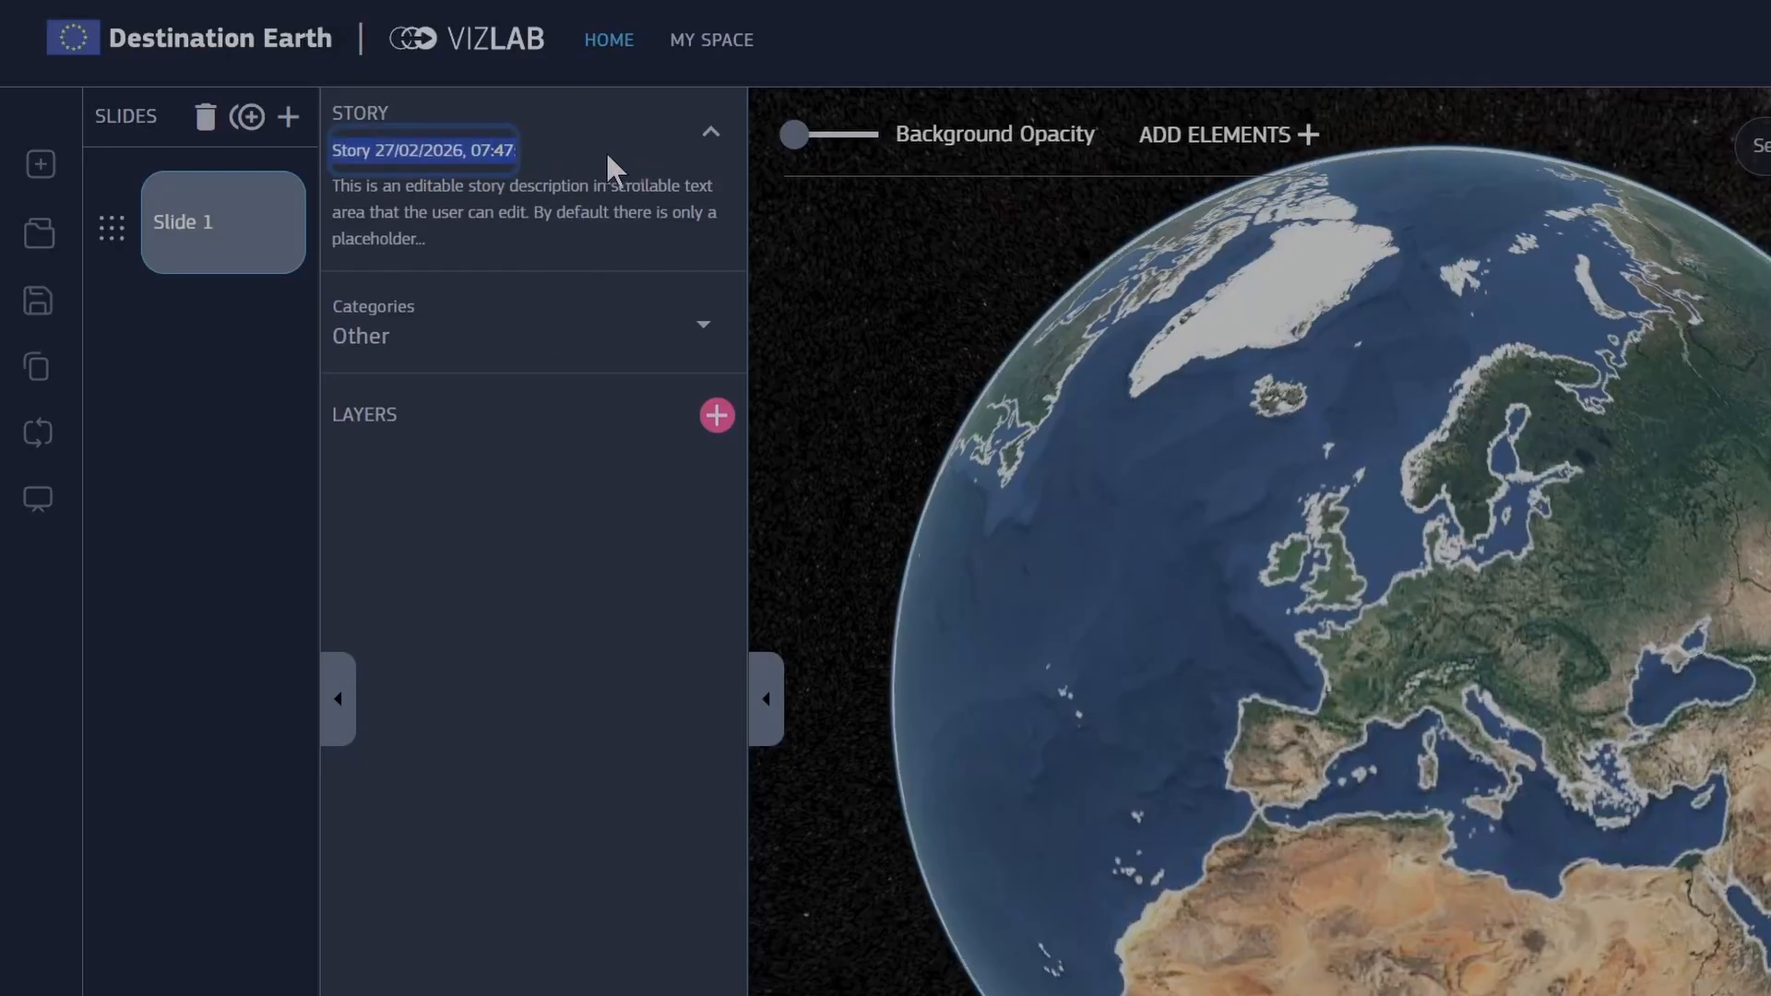
{"action": "type", "text": "Story Name"}
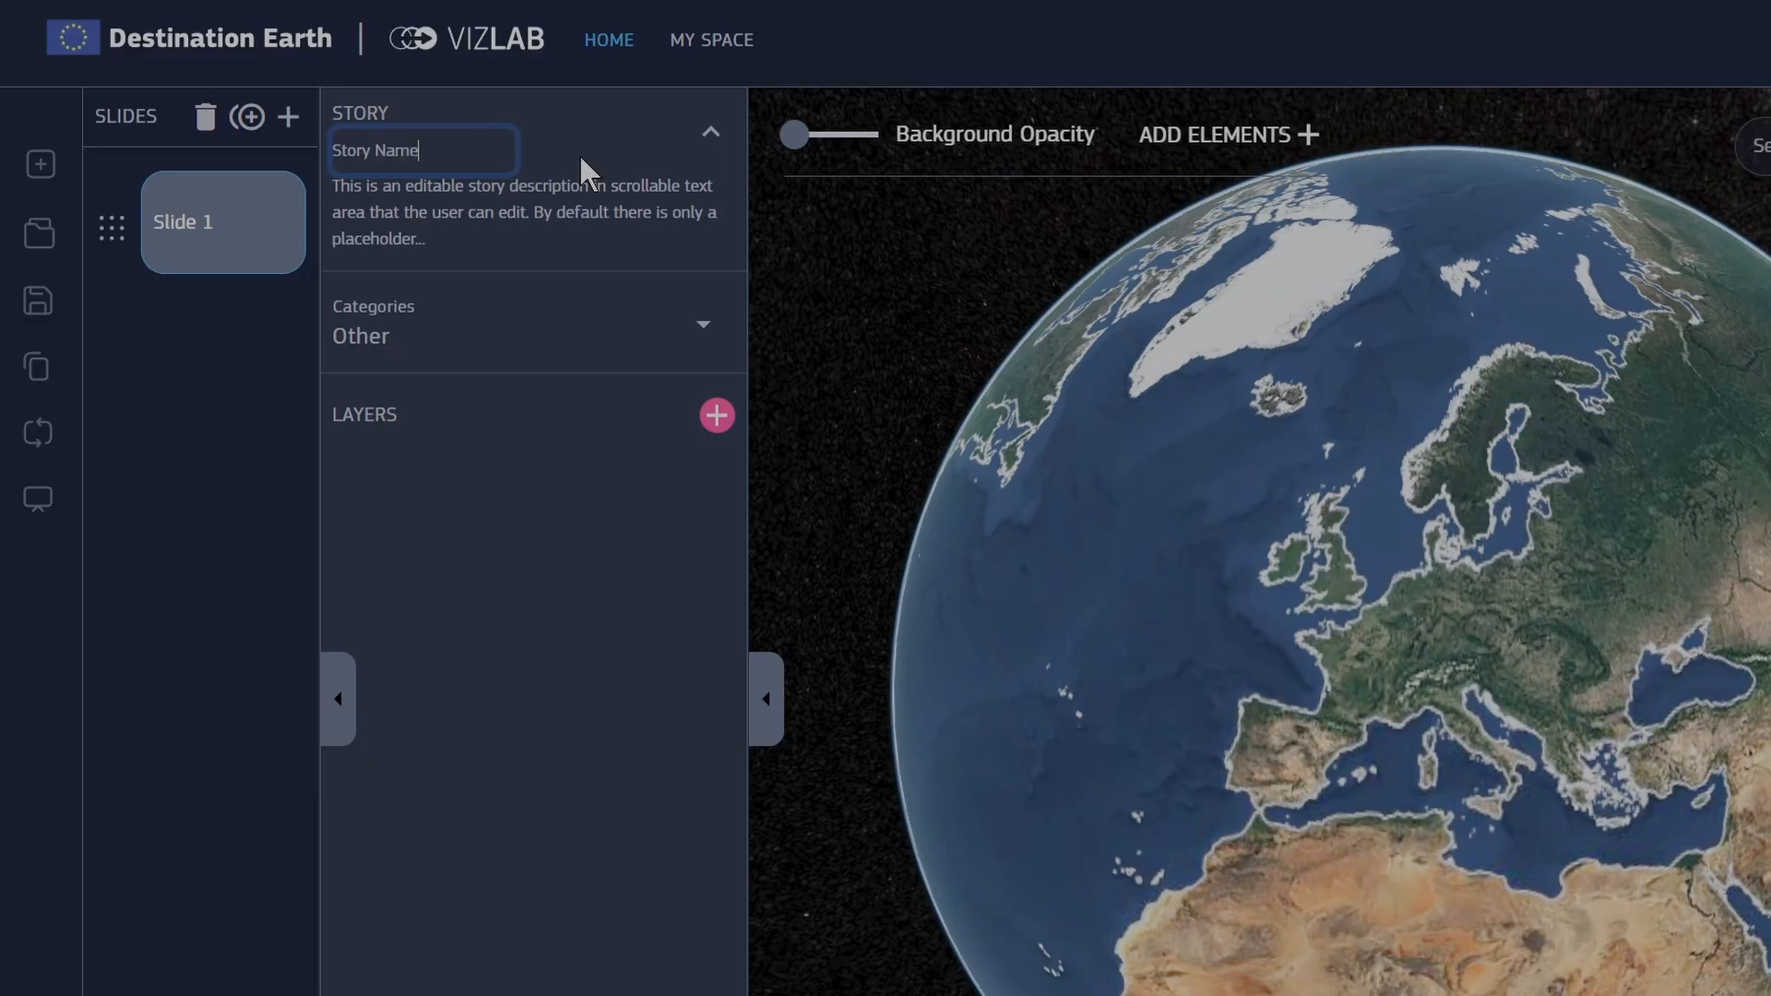
{"action": "triple_click", "coordinate": [483, 245]}
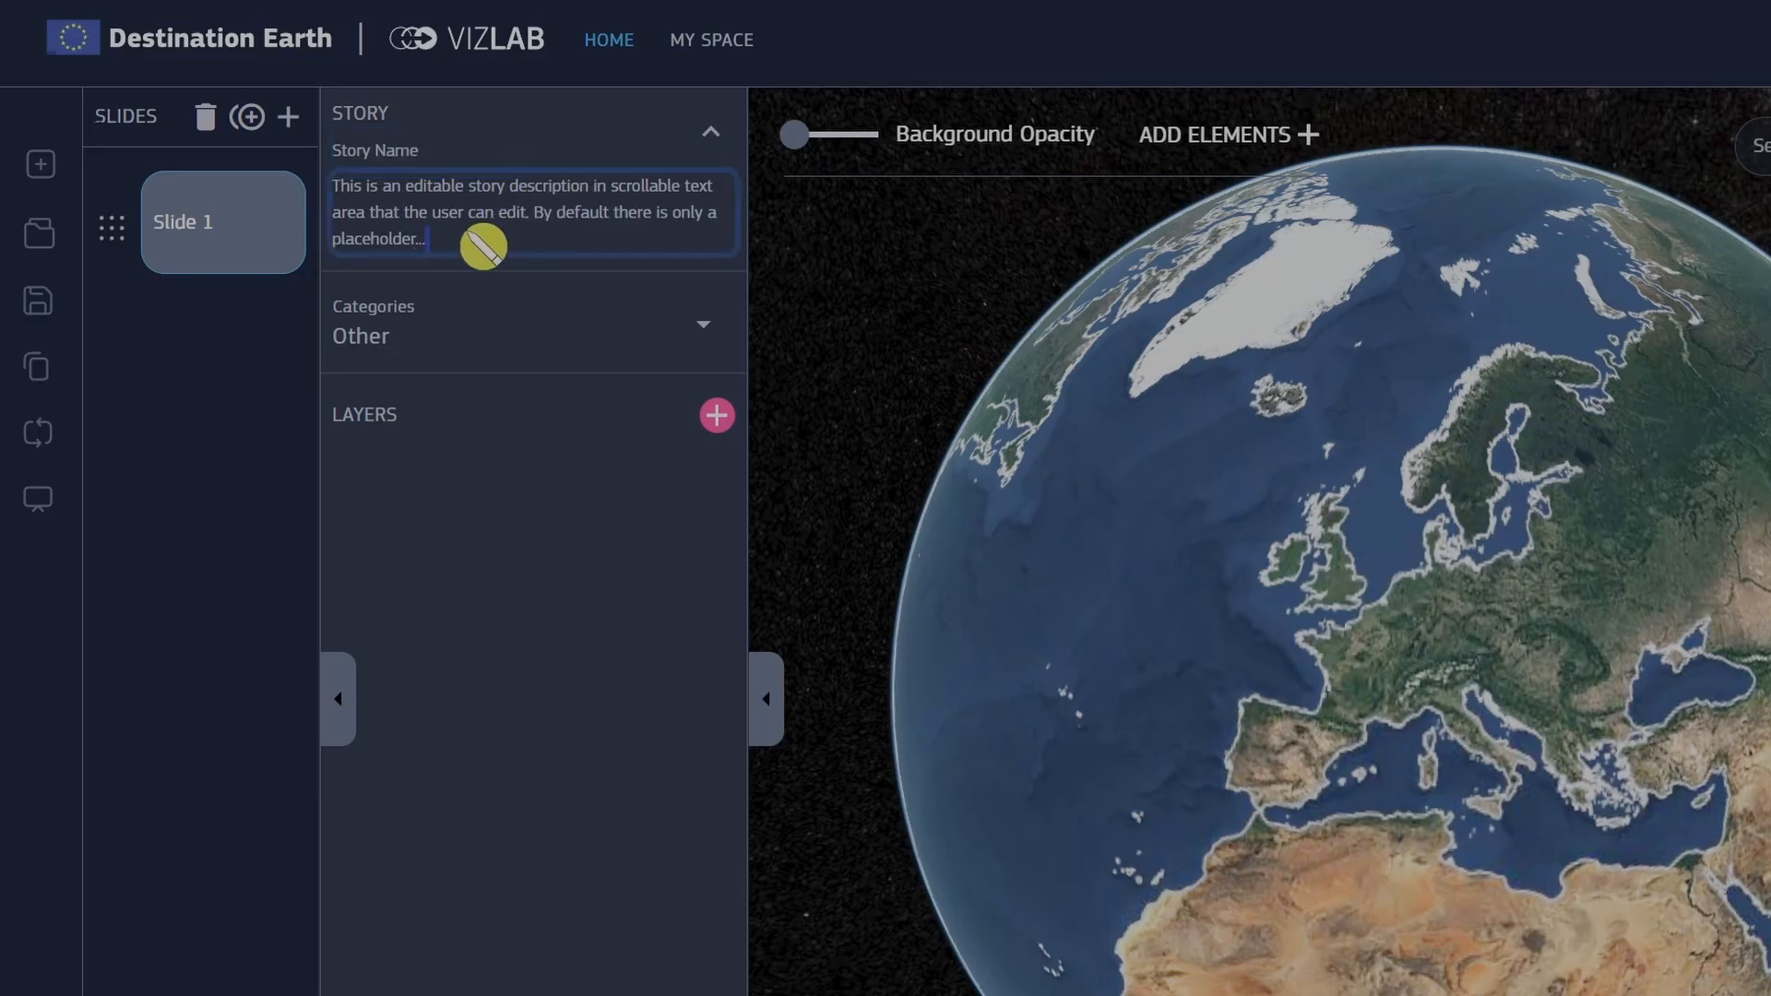
{"action": "type", "text": "Story "}
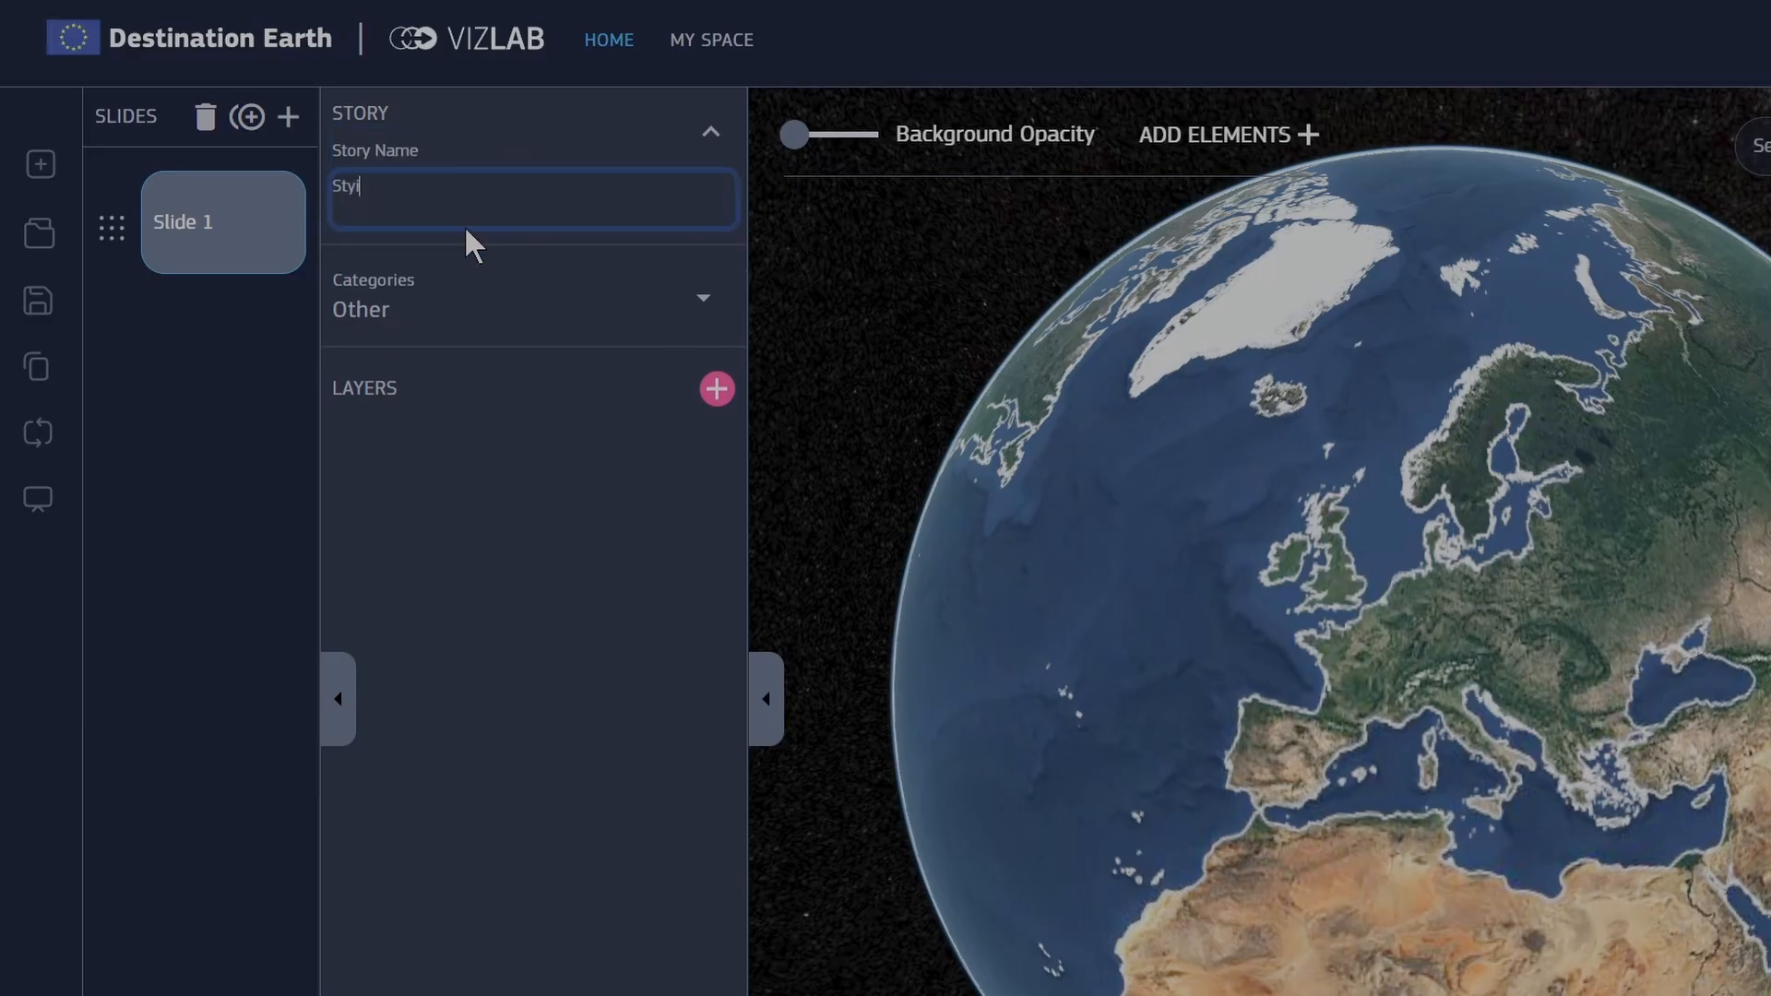
{"action": "type", "text": "Description"}
Assign only the Atmosphere and Climate categories to the story, leaving Other, Emergency and Coastal unselected
{"action": "left_click", "coordinate": [688, 302]}
{"action": "left_click", "coordinate": [572, 410]}
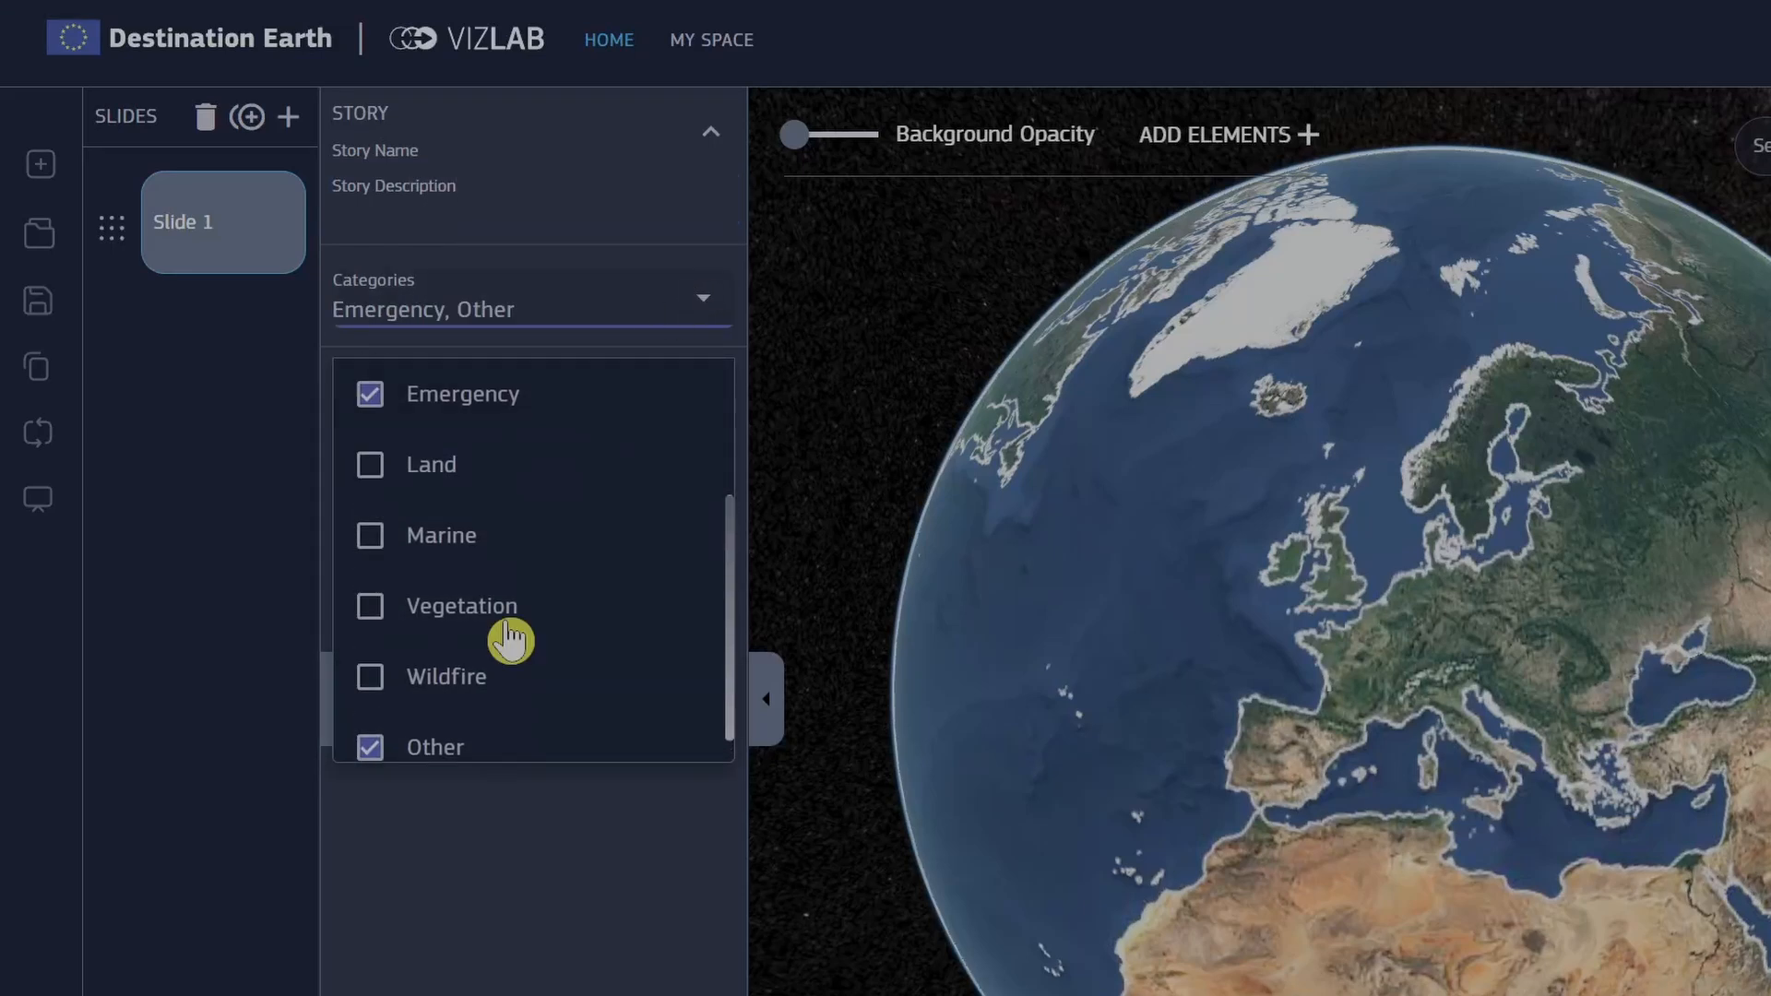
{"action": "left_click", "coordinate": [471, 752]}
{"action": "scroll", "coordinate": [475, 719], "scroll_direction": "up", "scroll_amount": 3}
{"action": "left_click", "coordinate": [470, 554]}
{"action": "left_click", "coordinate": [469, 479]}
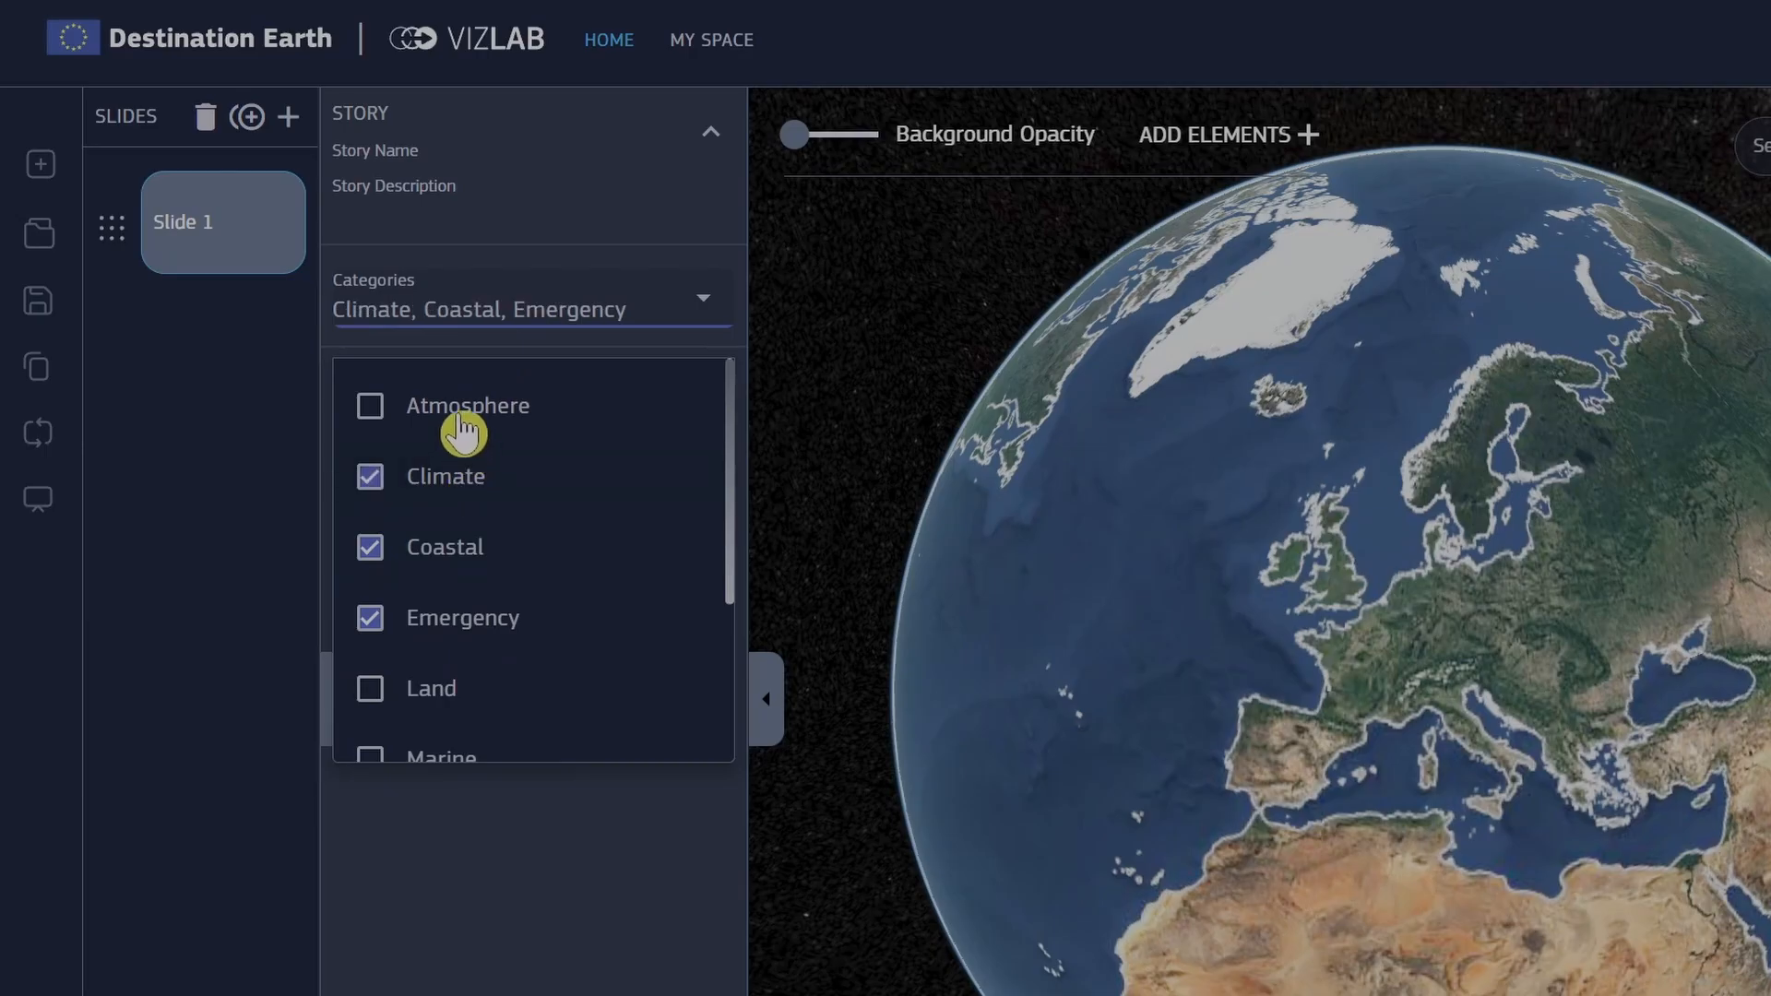
{"action": "left_click", "coordinate": [467, 408]}
{"action": "left_click", "coordinate": [472, 549]}
{"action": "left_click", "coordinate": [475, 620]}
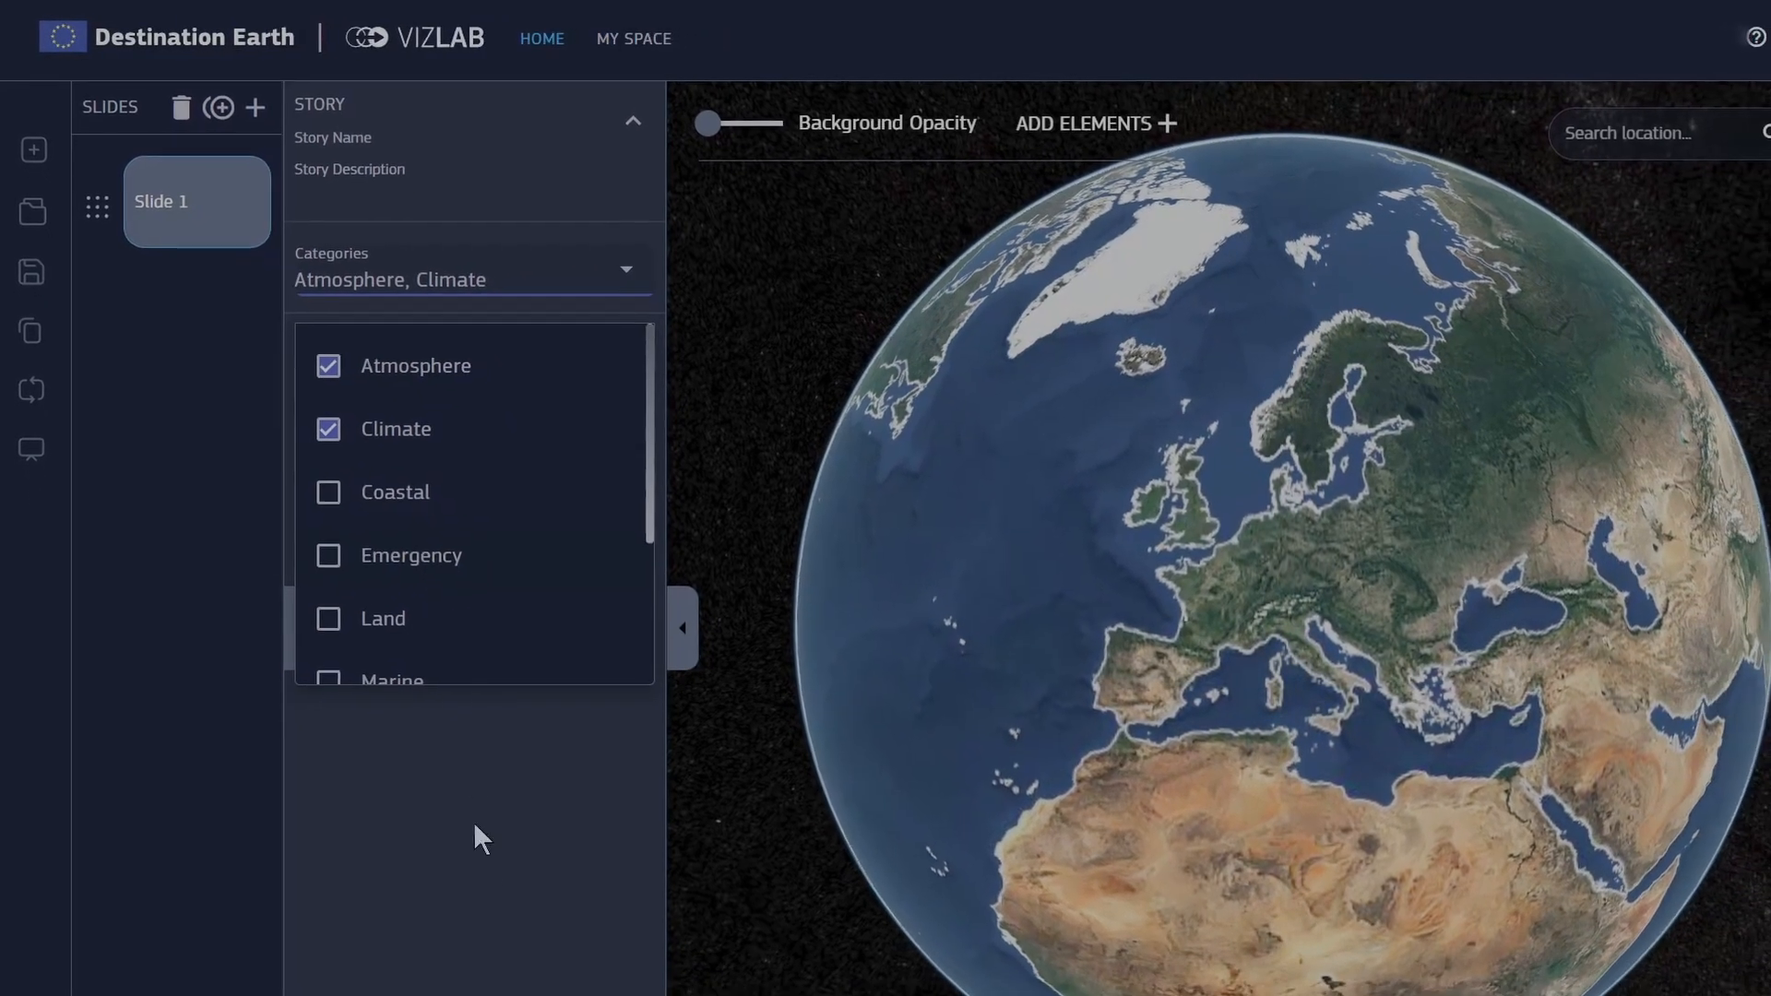
{"action": "left_click", "coordinate": [490, 865]}
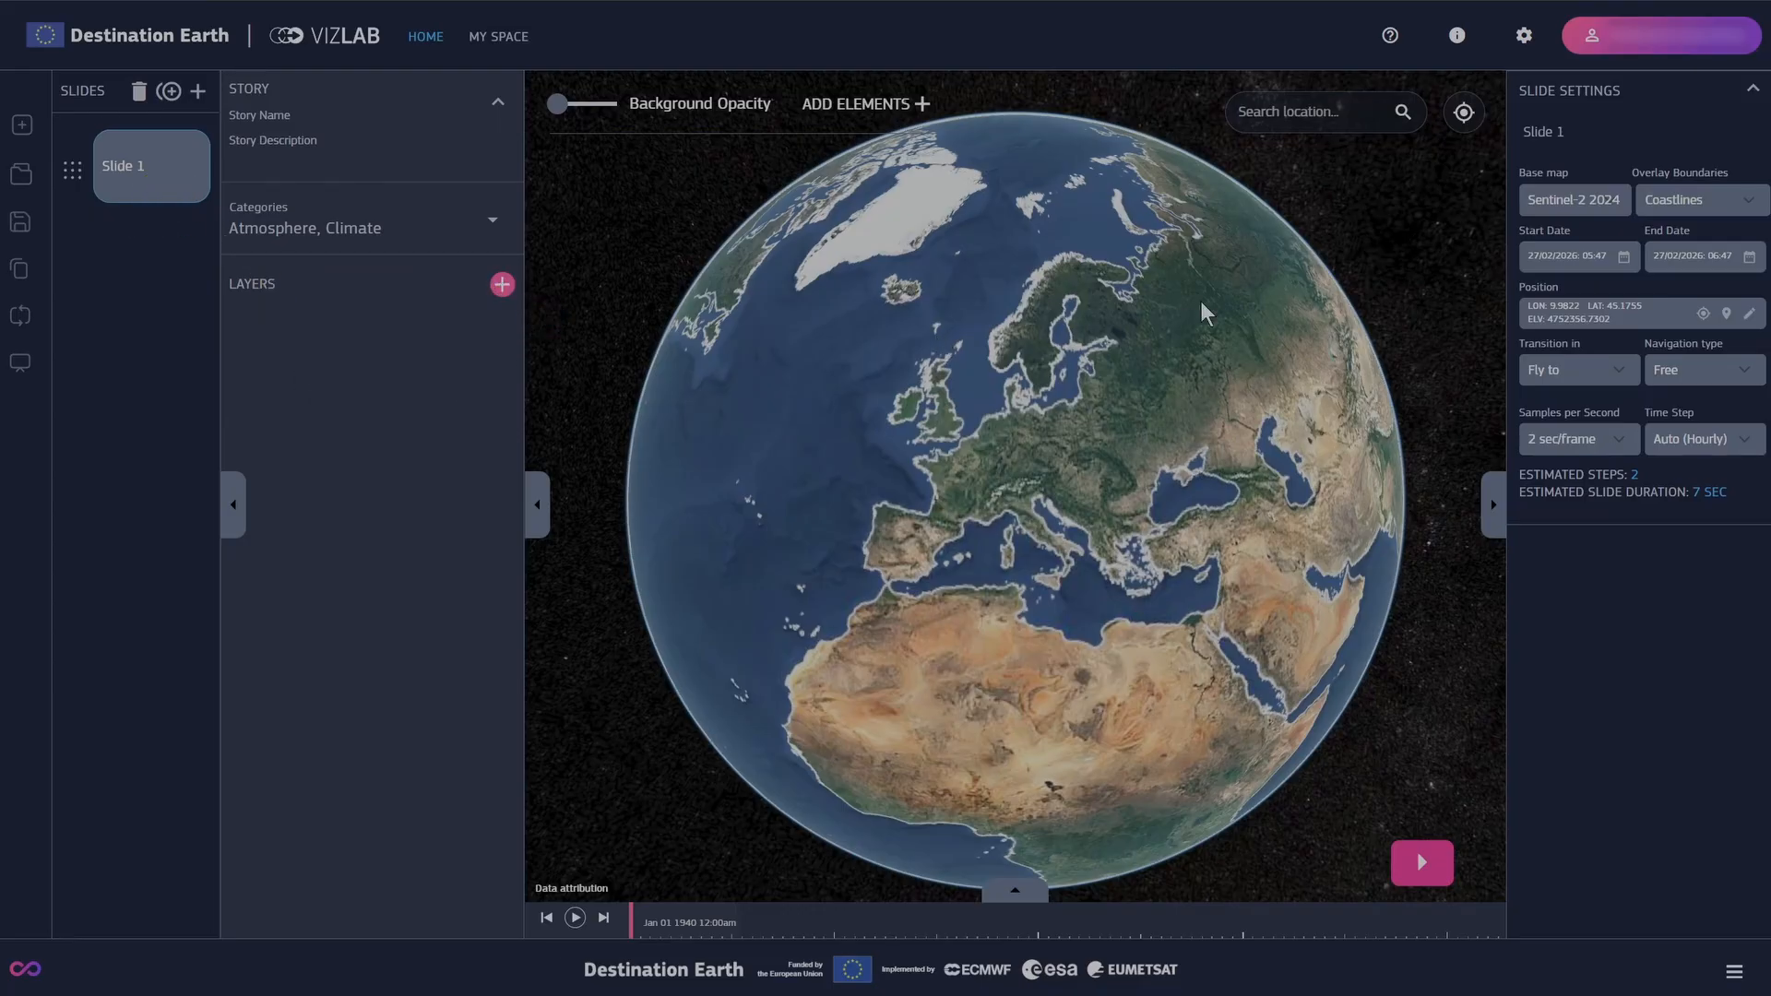
Change Slide 1's base map to Black marble and look at Europe up close
{"action": "left_click", "coordinate": [1586, 203]}
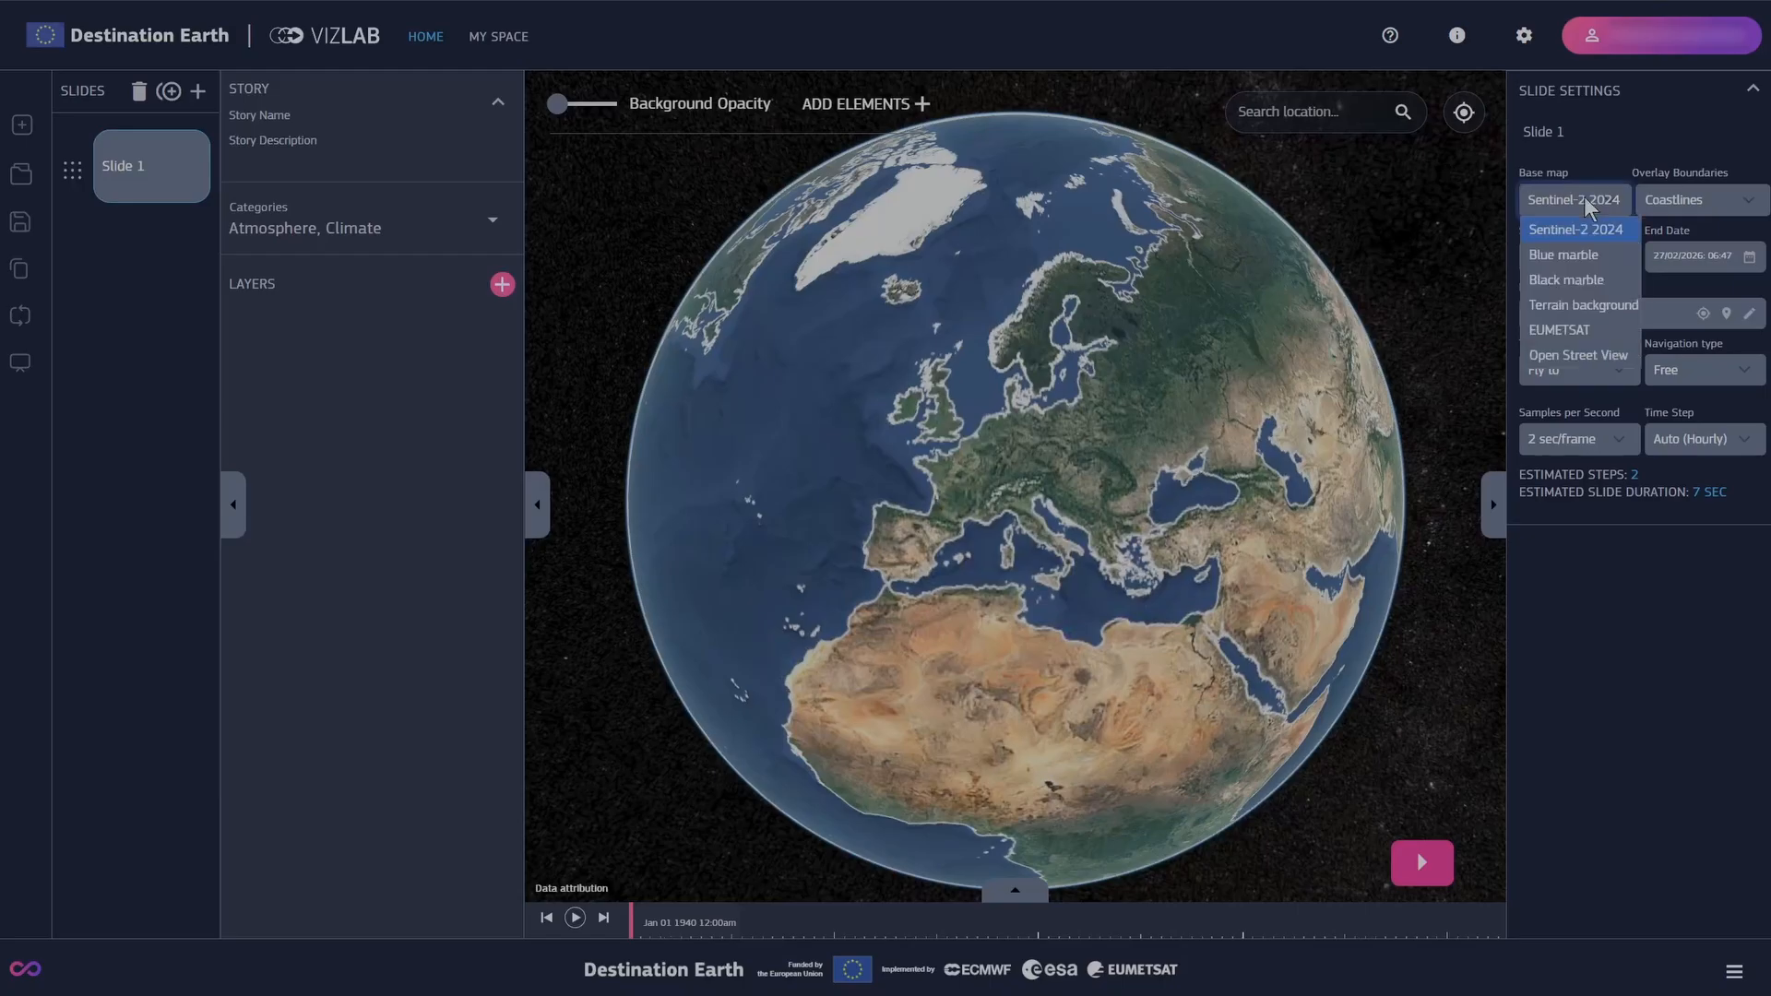
{"action": "left_click", "coordinate": [1587, 282]}
{"action": "scroll", "coordinate": [1018, 518], "scroll_direction": "up", "scroll_amount": 5}
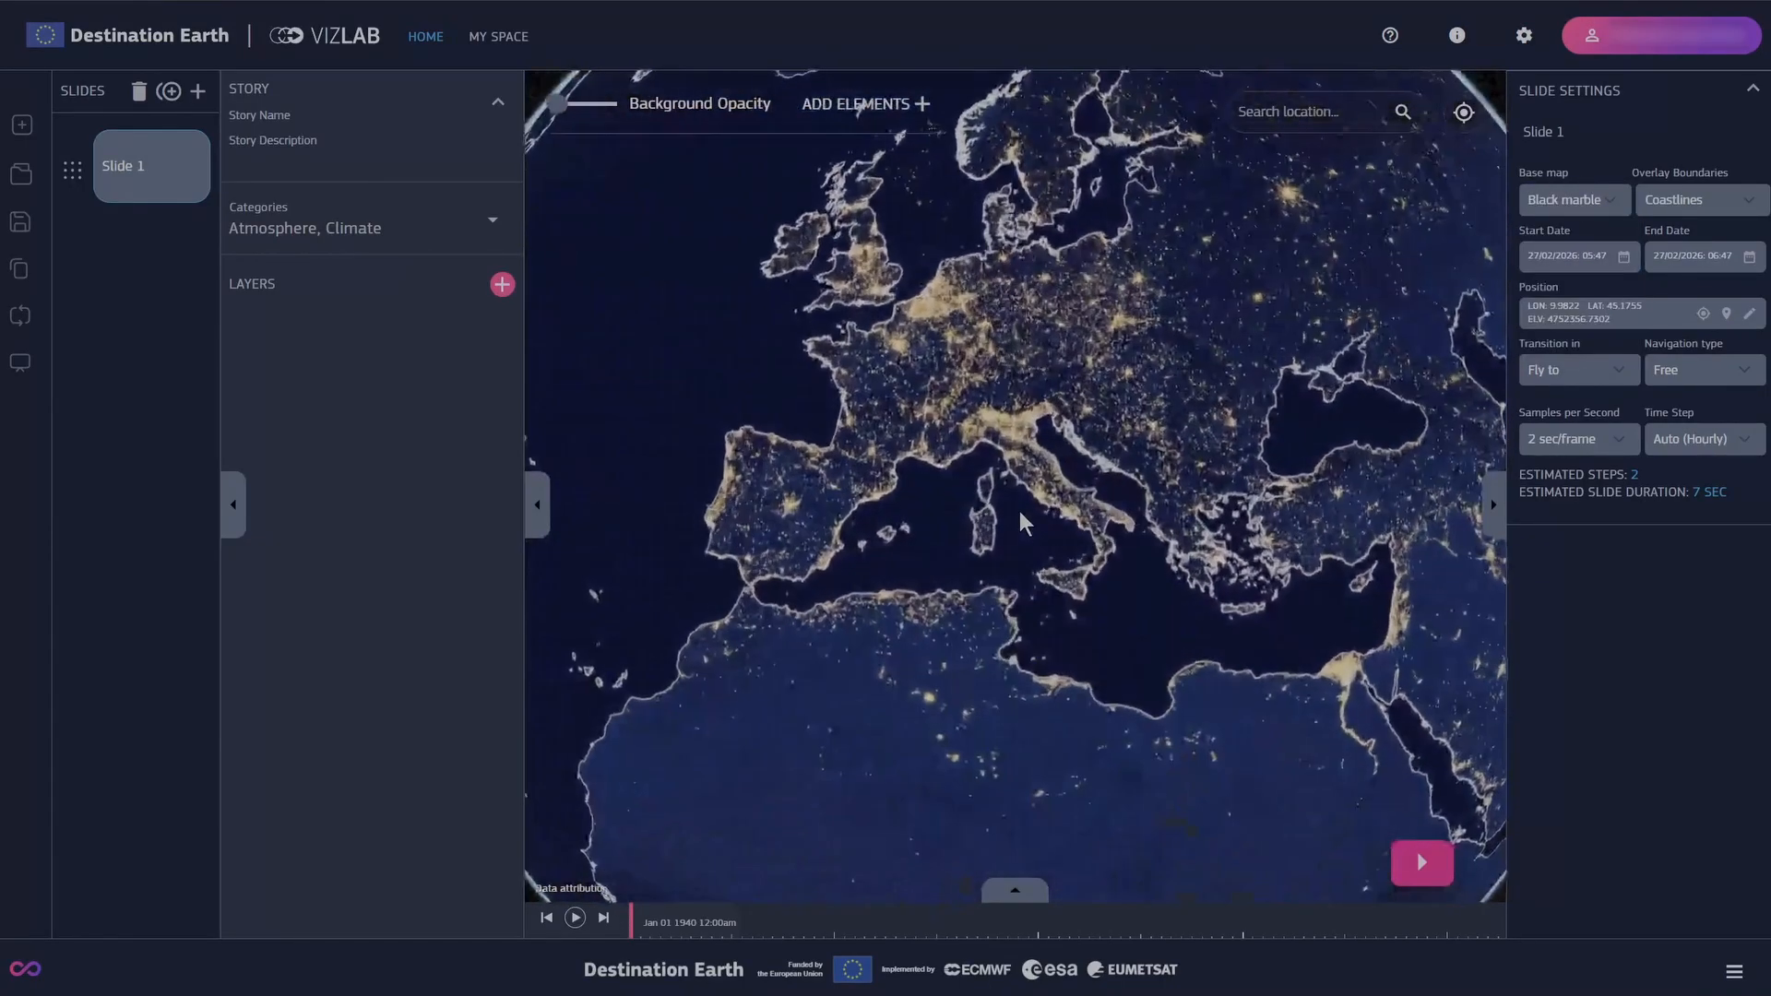
Edit Slide 1's camera position by finding the location Europe, and save the resulting view
{"action": "left_click", "coordinate": [1748, 315]}
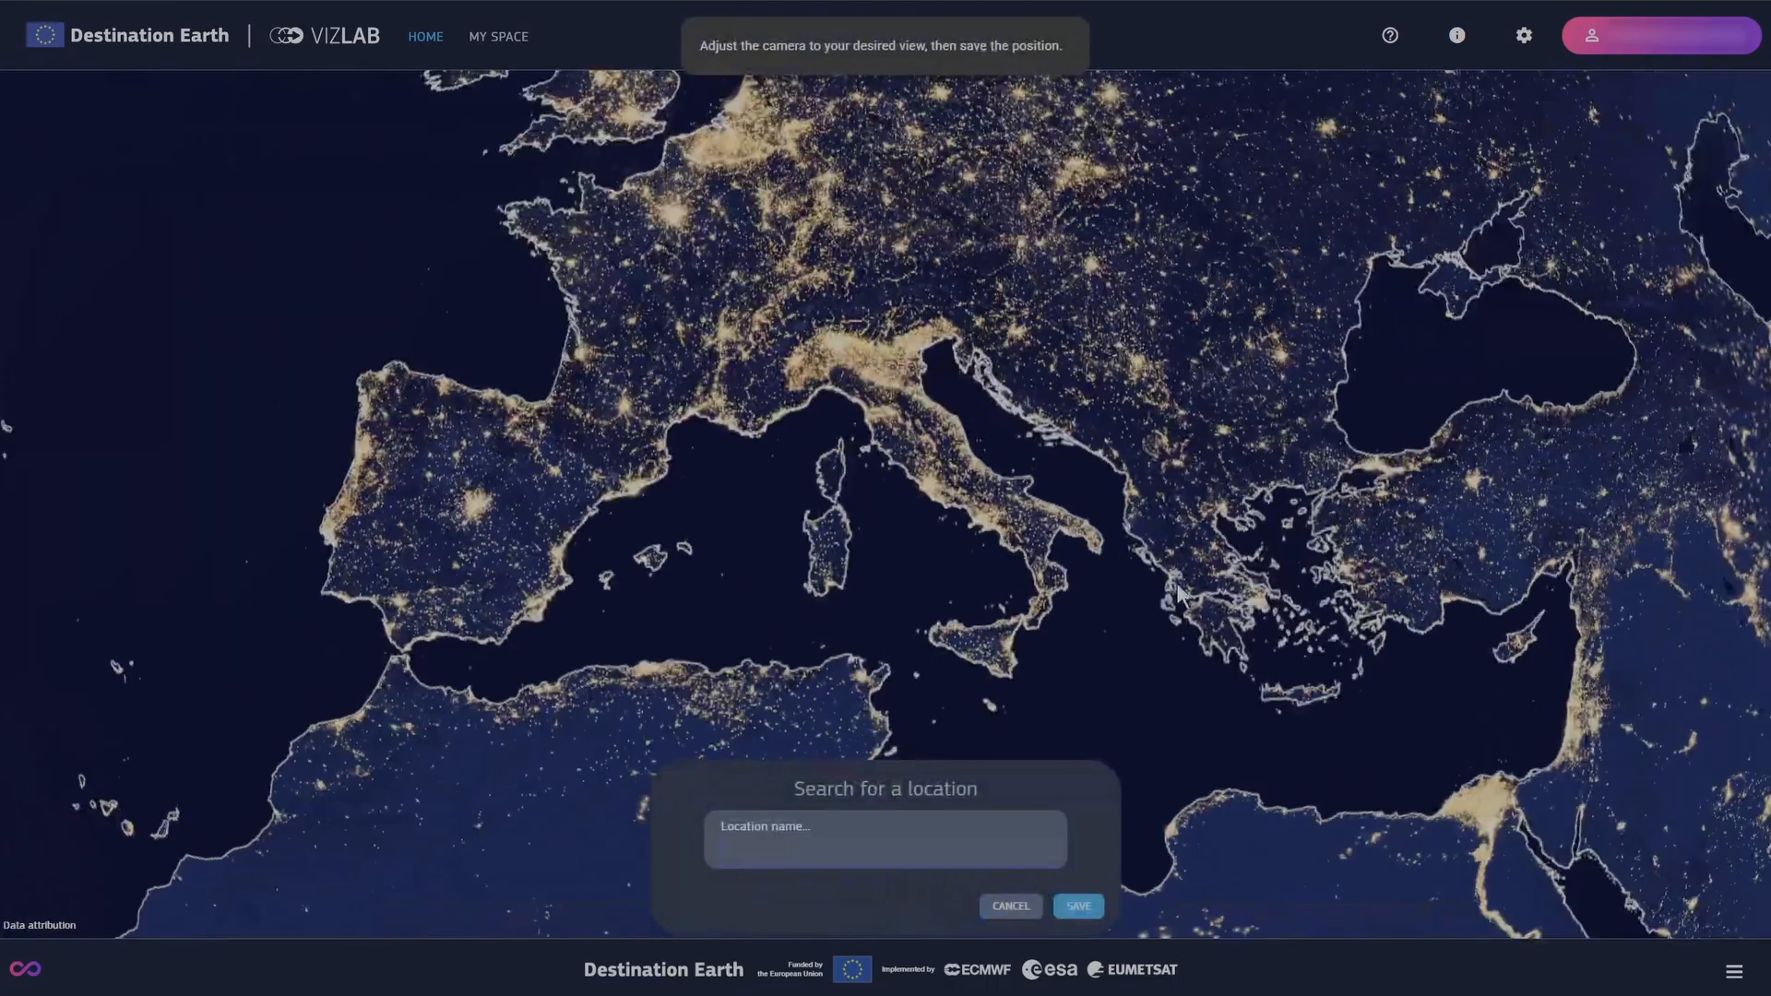
{"action": "scroll", "coordinate": [1179, 590], "scroll_direction": "down", "scroll_amount": 5}
{"action": "left_click", "coordinate": [898, 850]}
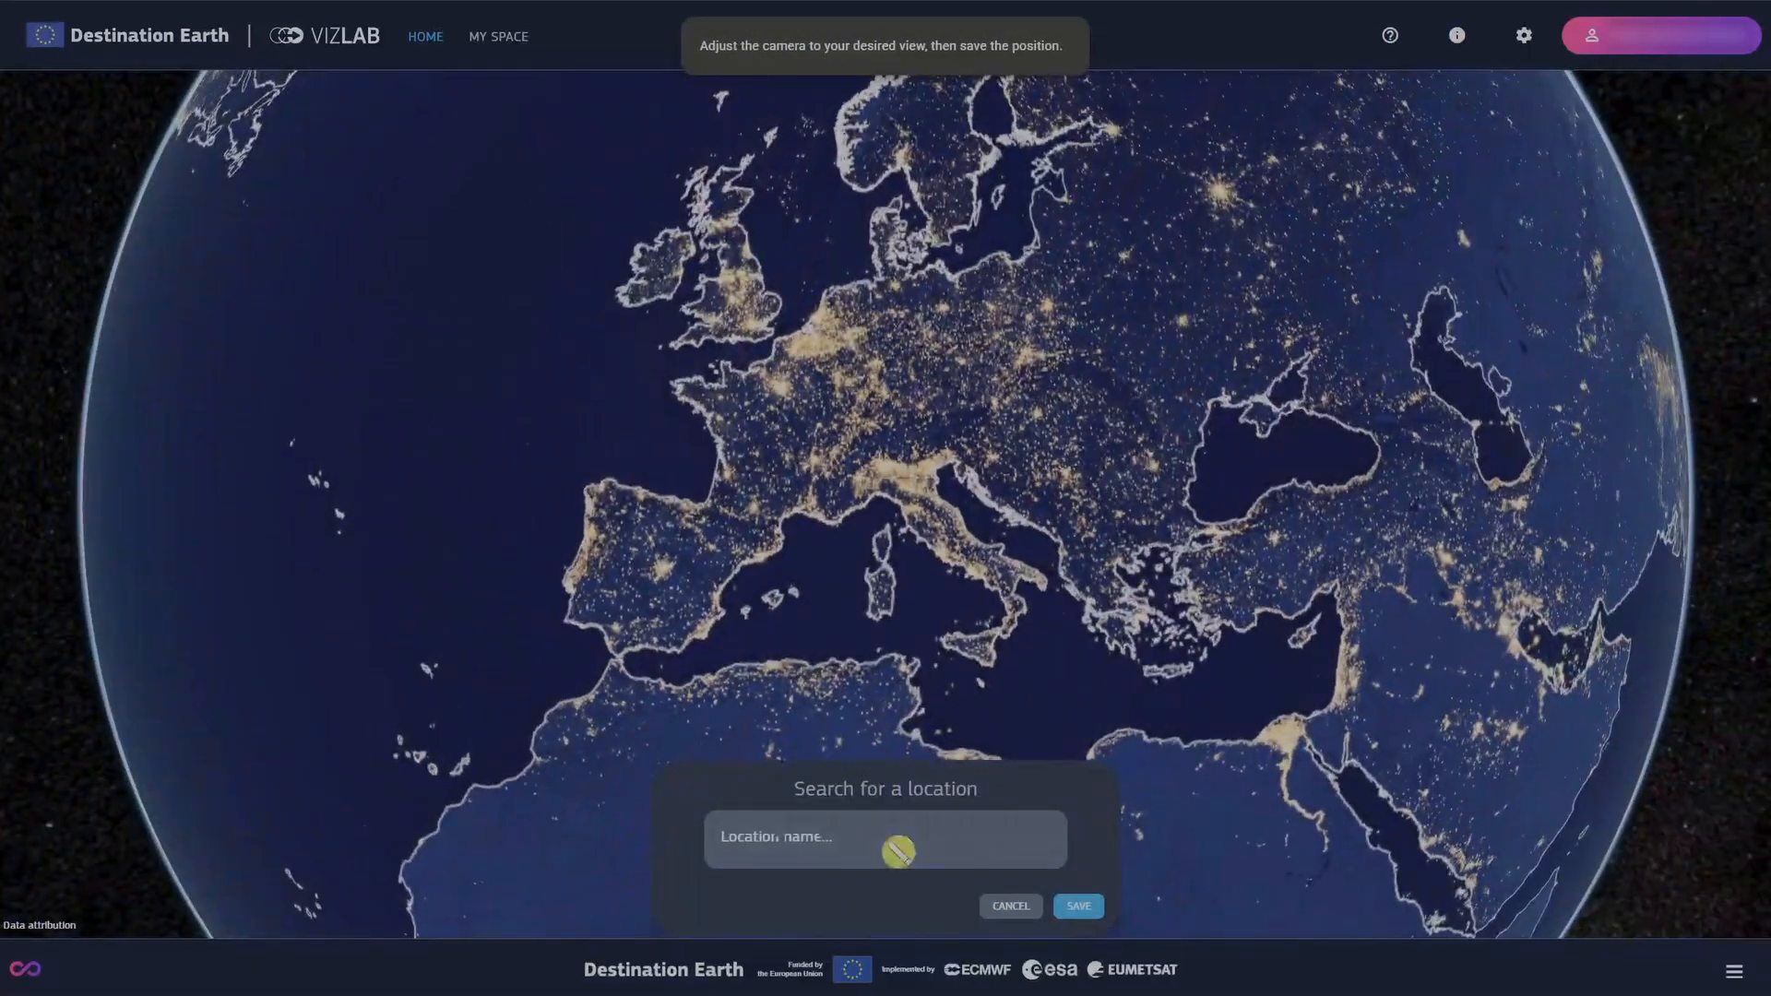
{"action": "type", "text": "Europe"}
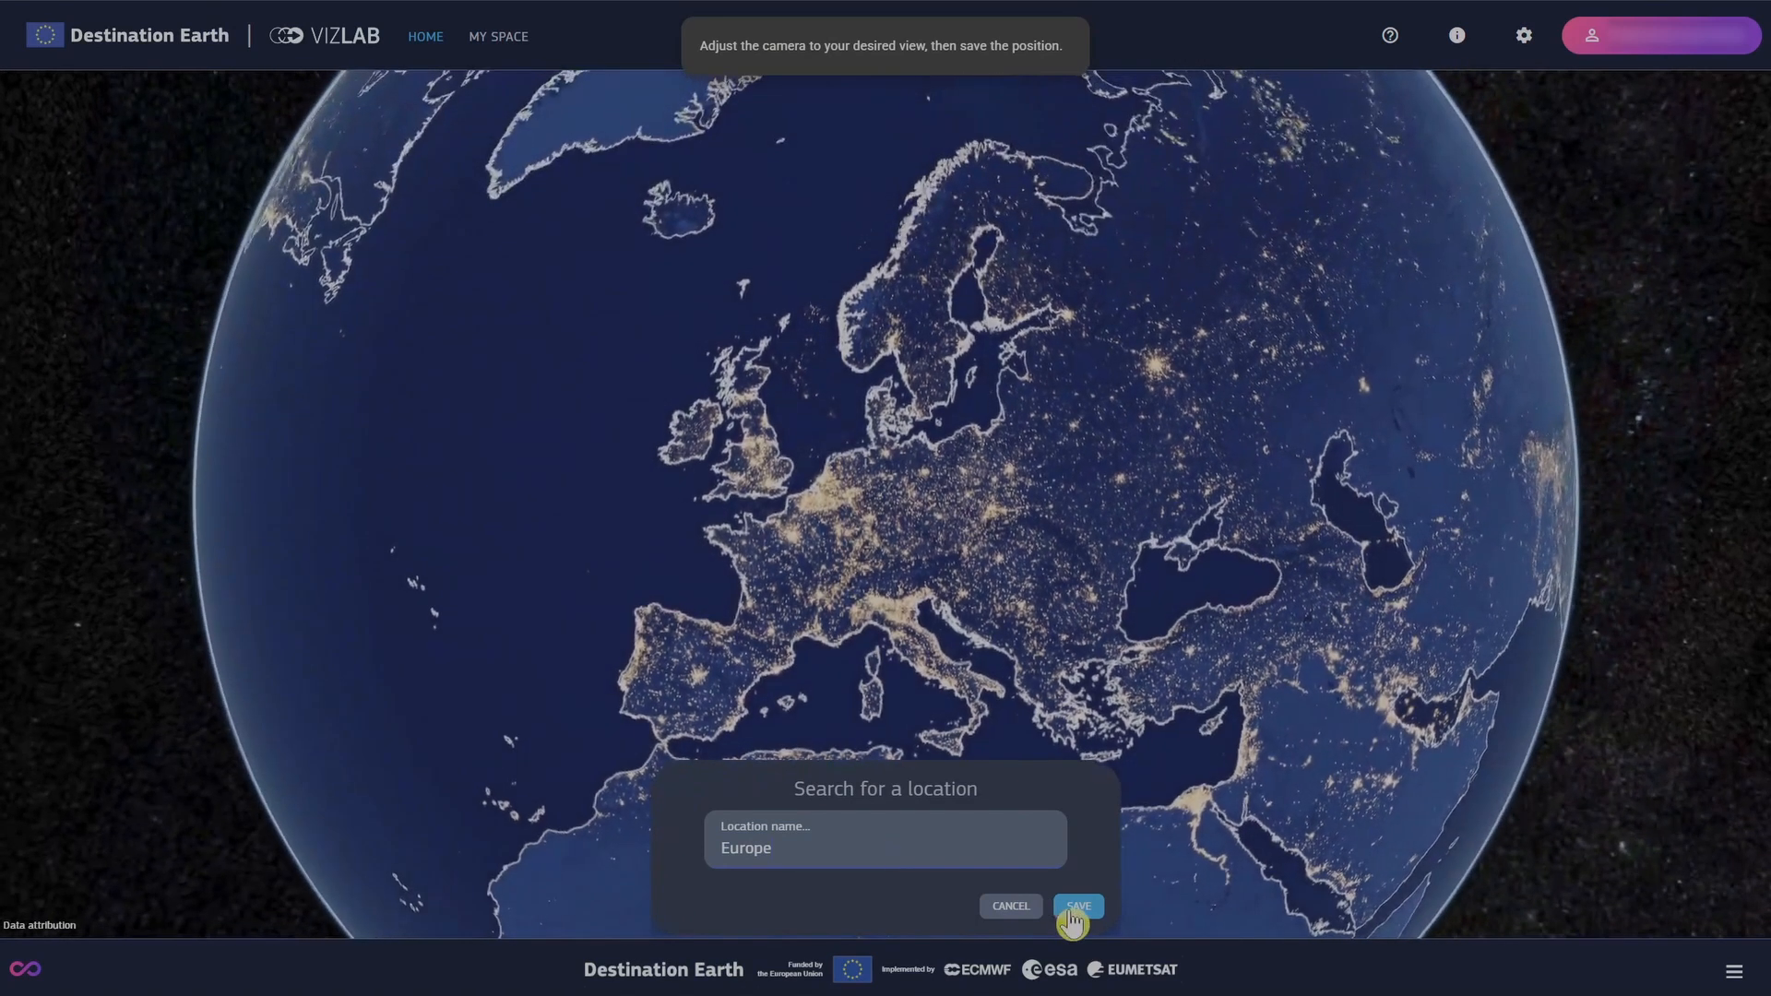
{"action": "left_click", "coordinate": [1075, 907]}
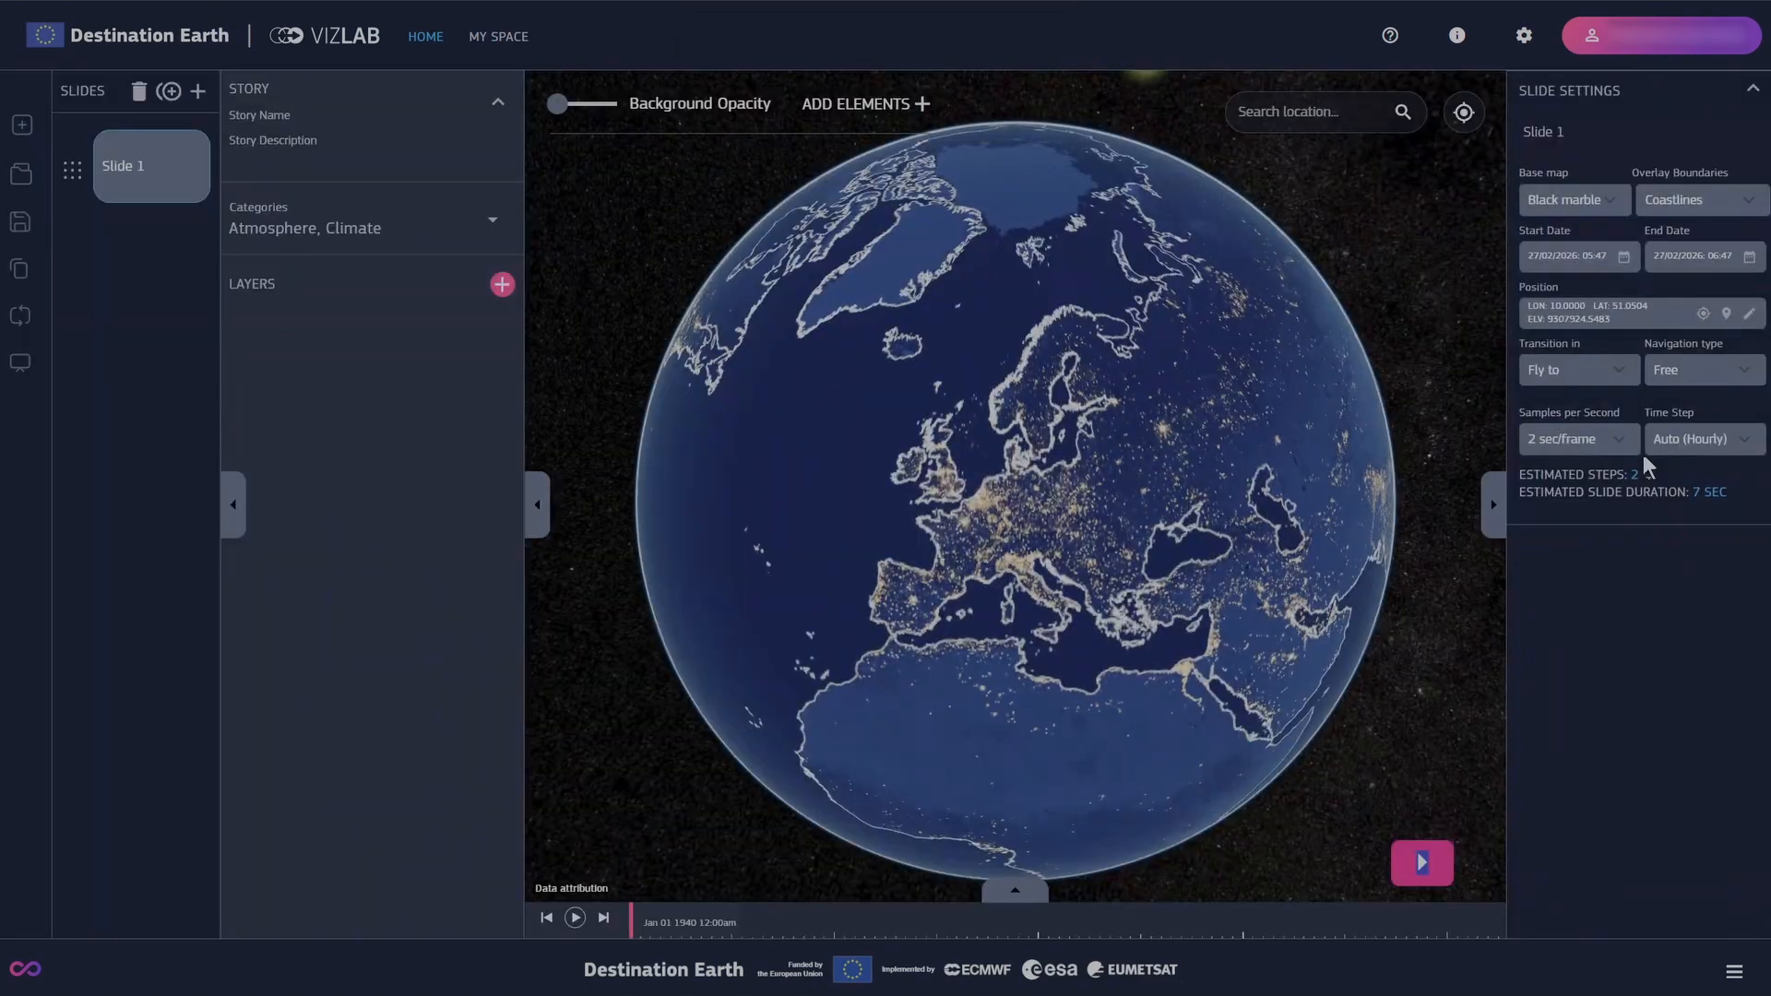
Set Slide 1's start date to 27/02/2020, 00:00
{"action": "left_click", "coordinate": [1624, 256]}
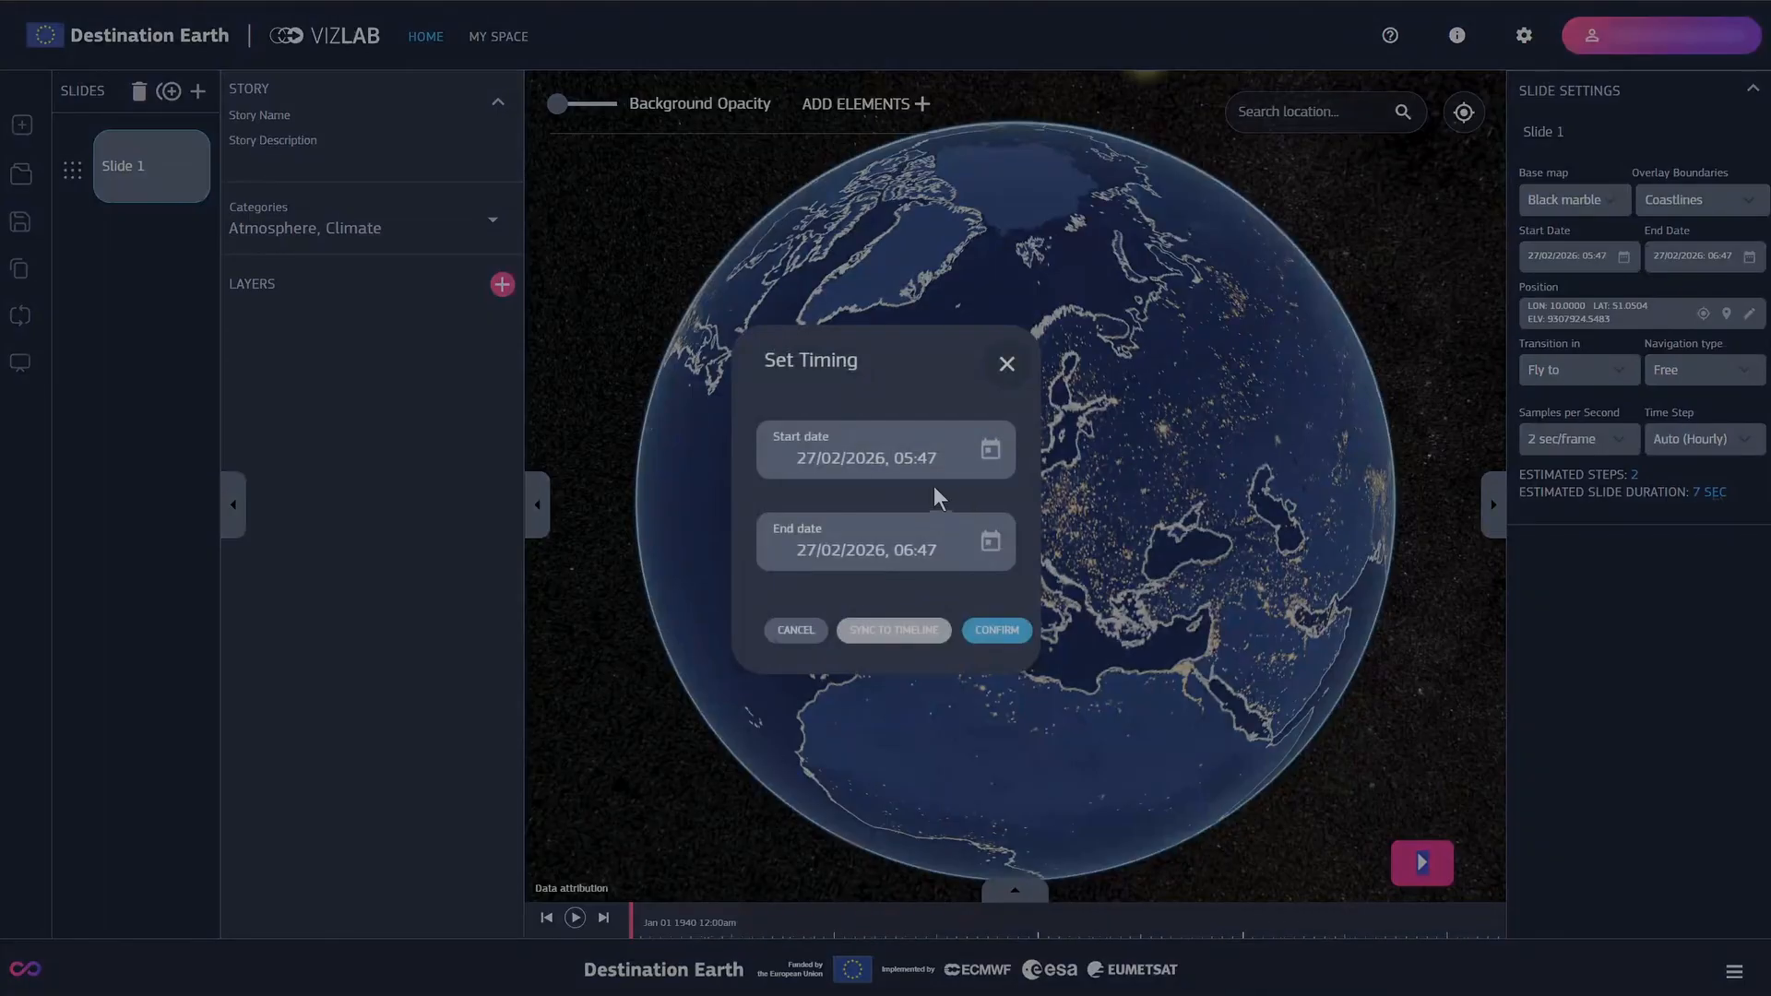
{"action": "left_click", "coordinate": [875, 470]}
{"action": "type", "text": "202000"}
{"action": "double_click", "coordinate": [928, 464]}
{"action": "type", "text": "00"}
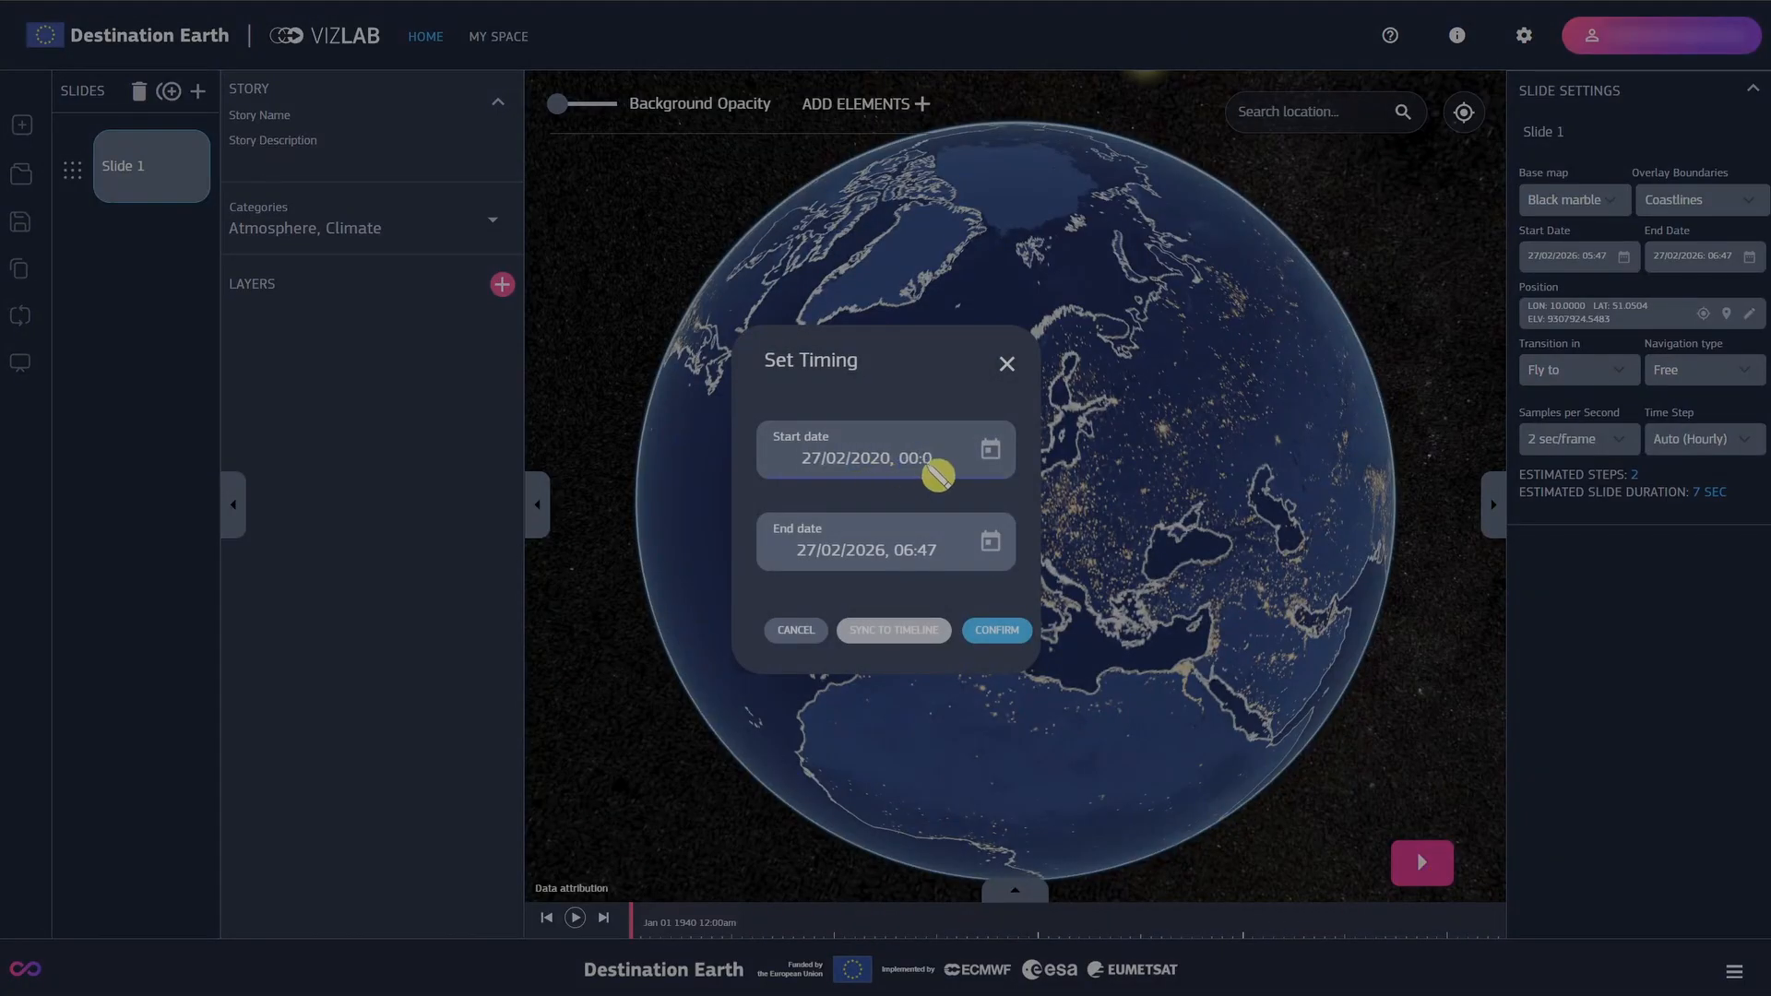
Set Slide 1's end date to 01/02/2025, 00:00 and confirm the timing
{"action": "left_click", "coordinate": [999, 551]}
{"action": "left_click", "coordinate": [901, 69]}
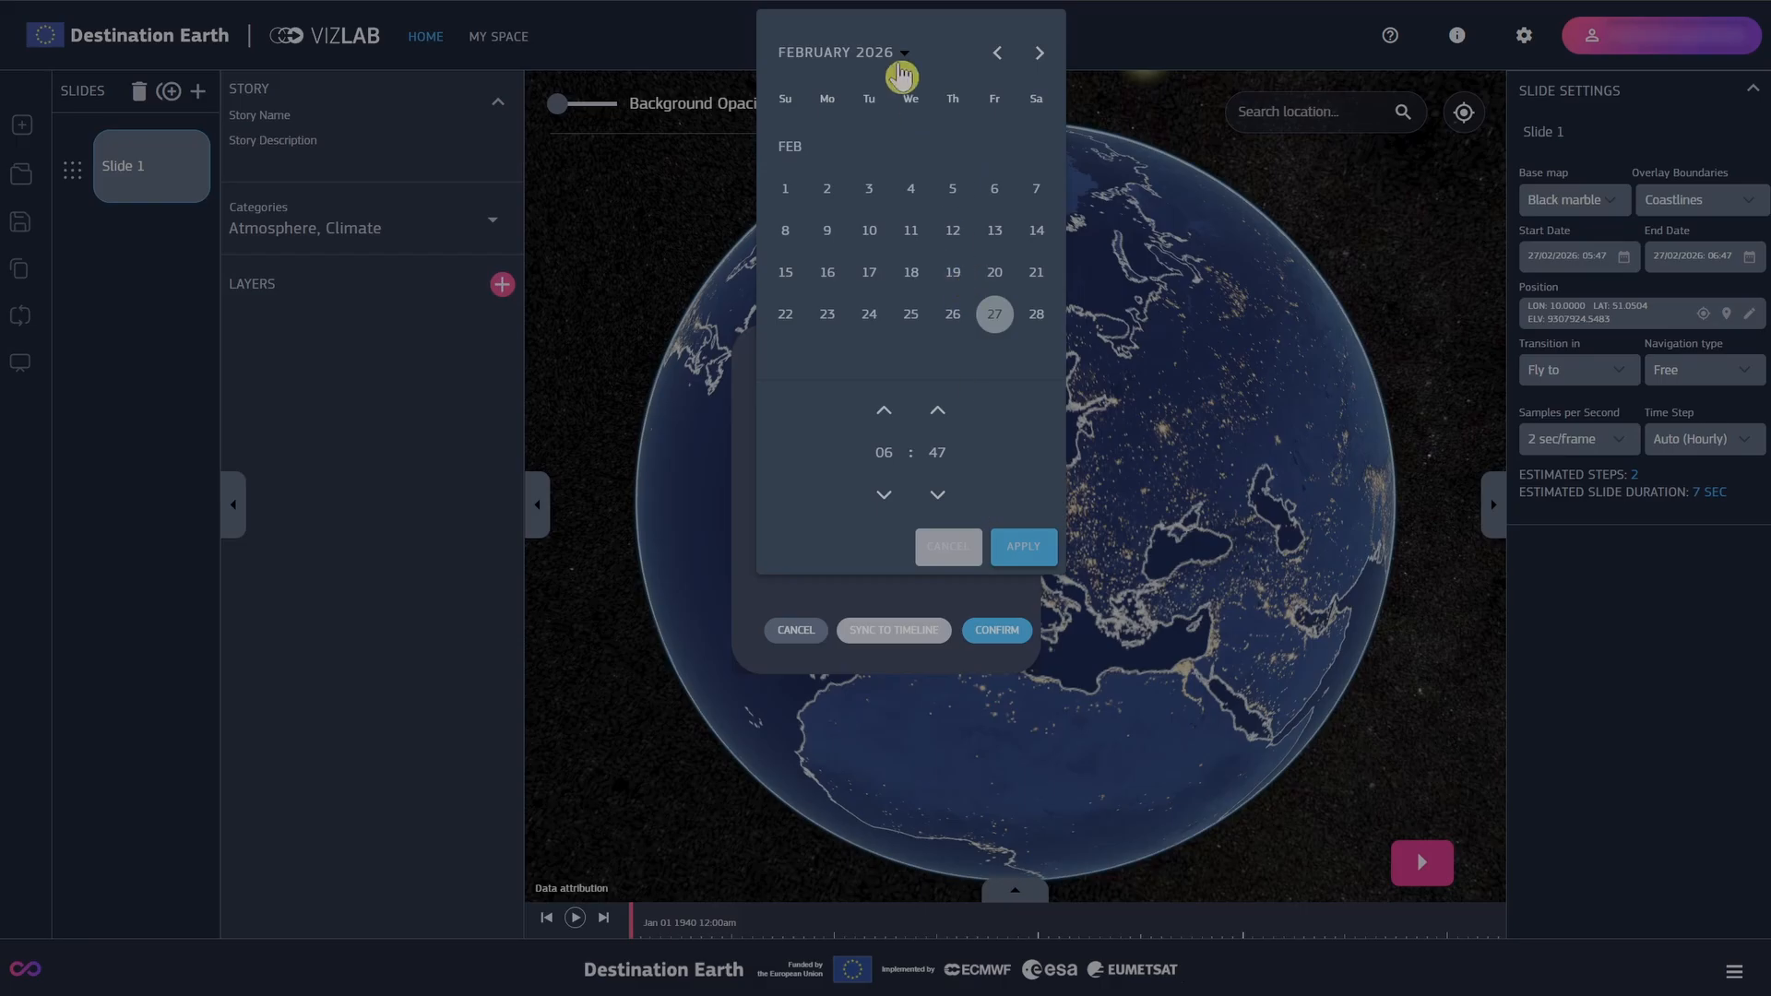
{"action": "left_click", "coordinate": [841, 233]}
{"action": "left_click", "coordinate": [1035, 146]}
{"action": "double_click", "coordinate": [889, 463]}
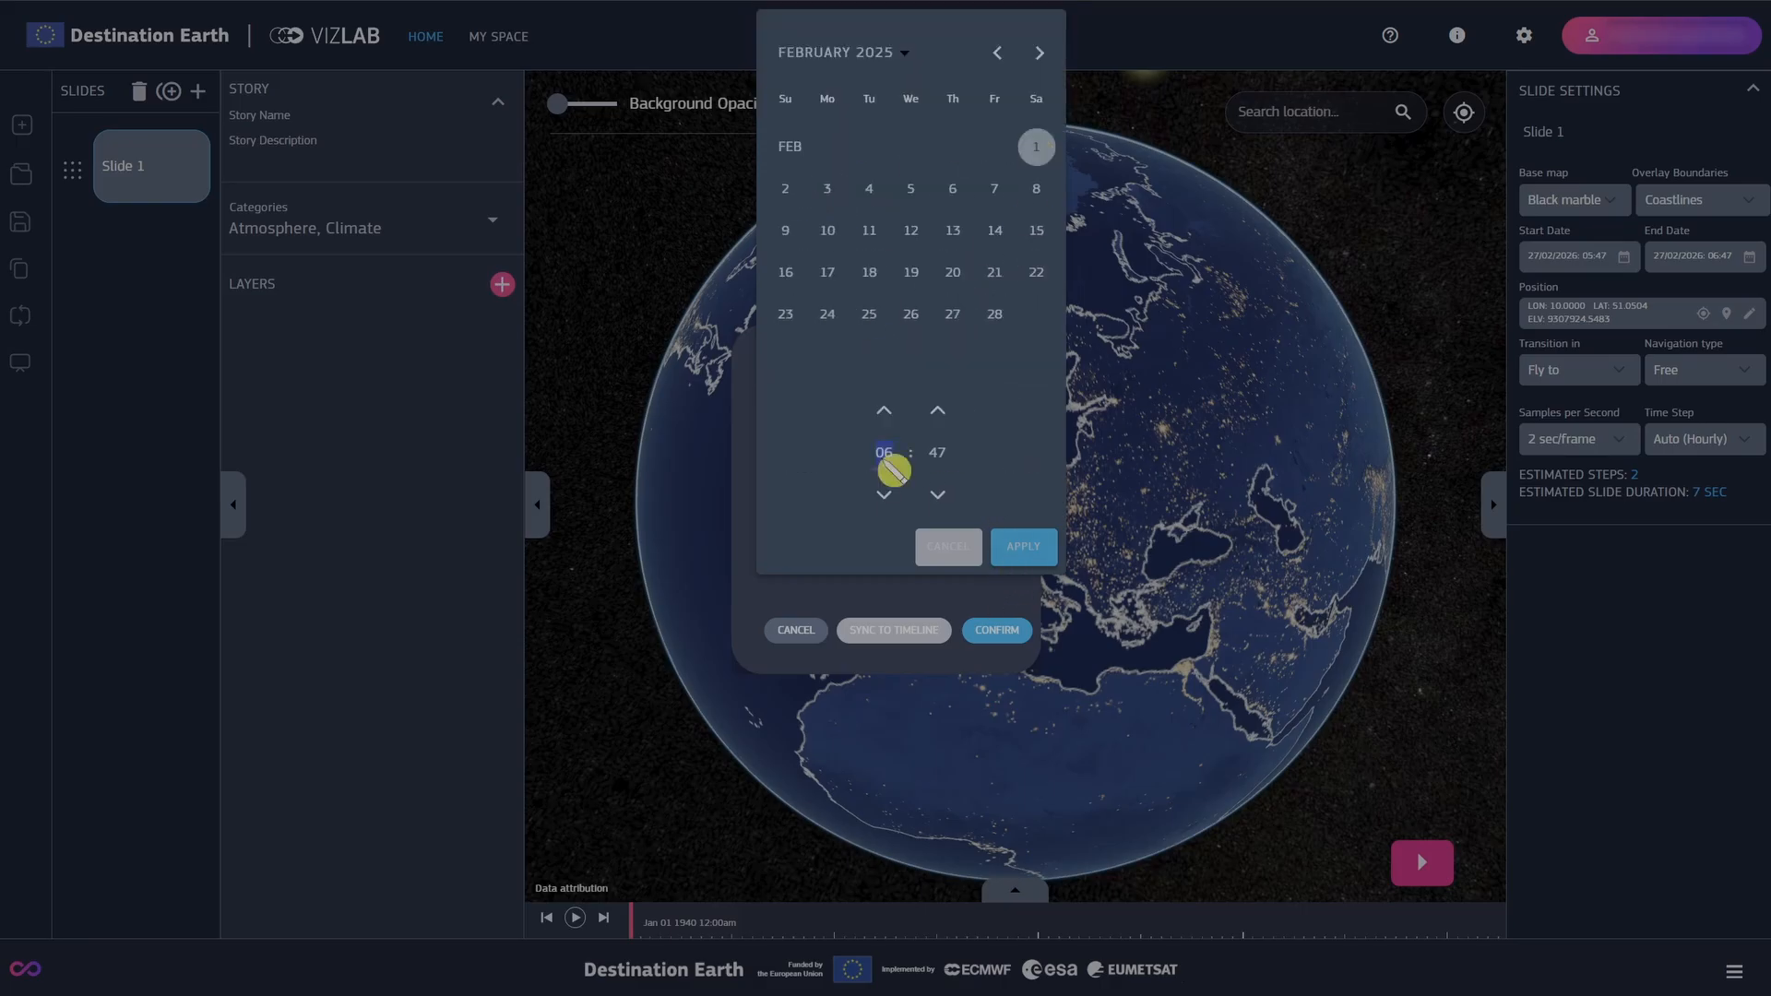
{"action": "type", "text": "00"}
{"action": "double_click", "coordinate": [946, 460]}
{"action": "type", "text": "00"}
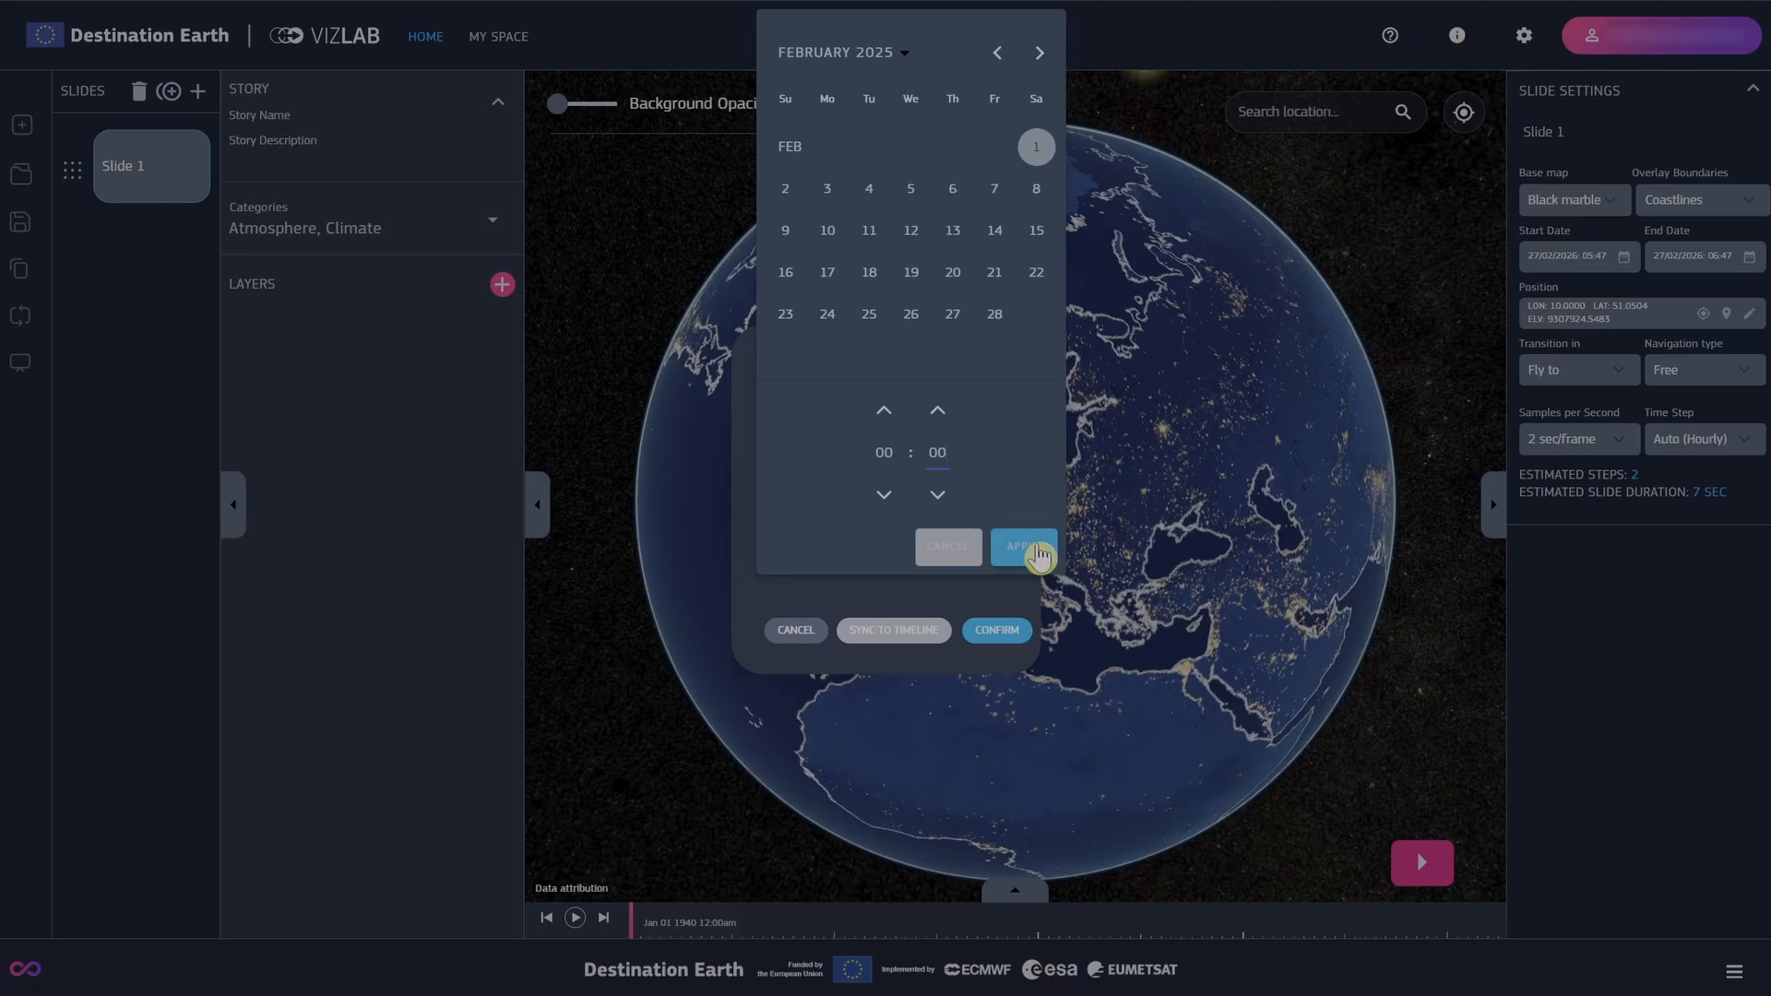
{"action": "left_click", "coordinate": [1038, 550]}
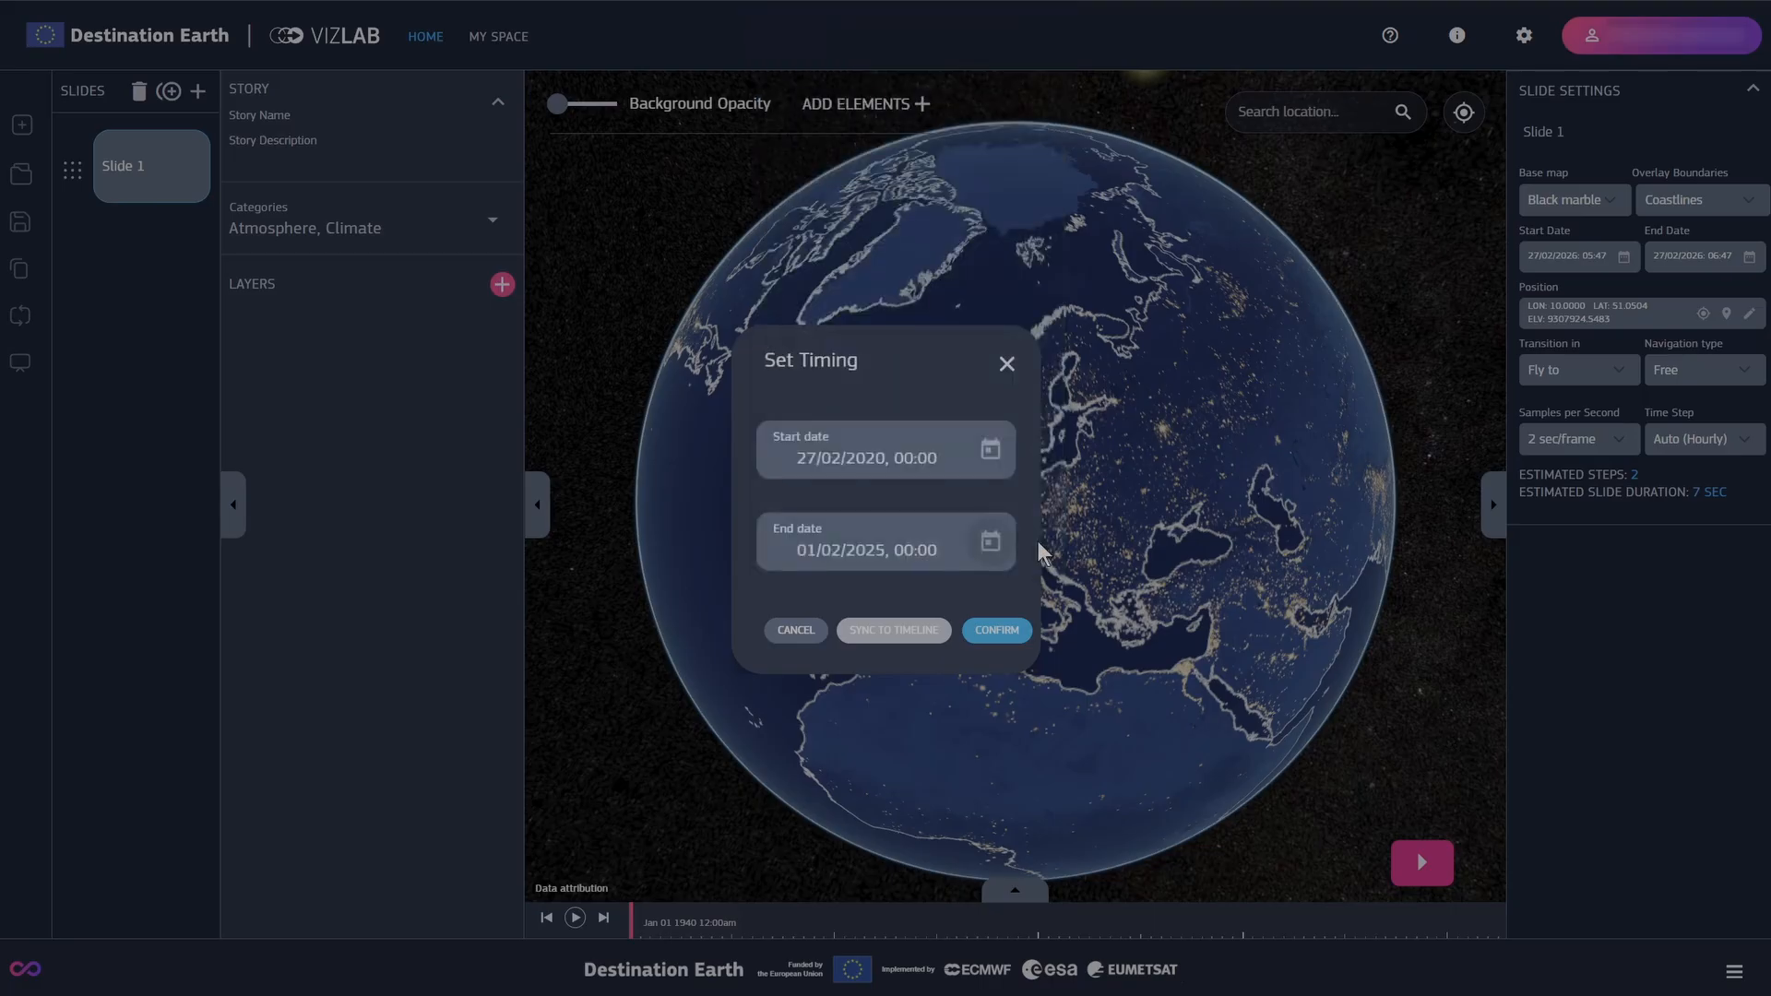
{"action": "left_click", "coordinate": [996, 631]}
Set Slide 1's samples per second to 25 fps
{"action": "left_click", "coordinate": [1620, 439]}
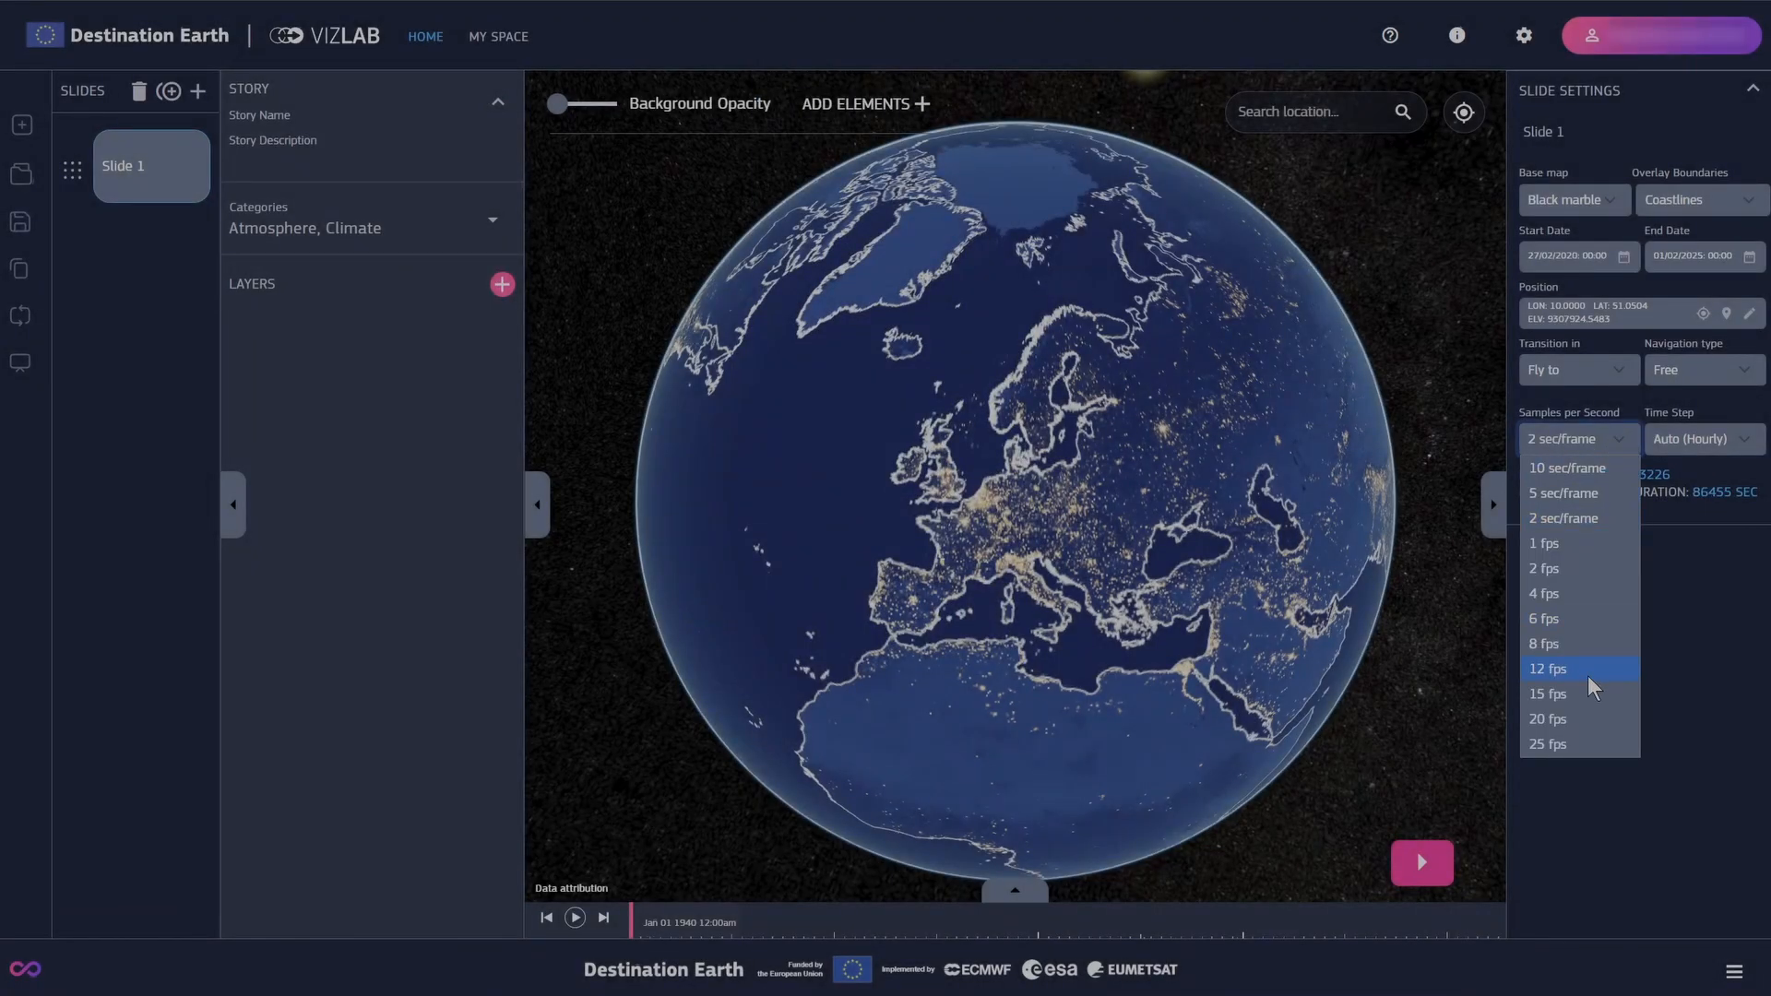
{"action": "left_click", "coordinate": [1579, 744]}
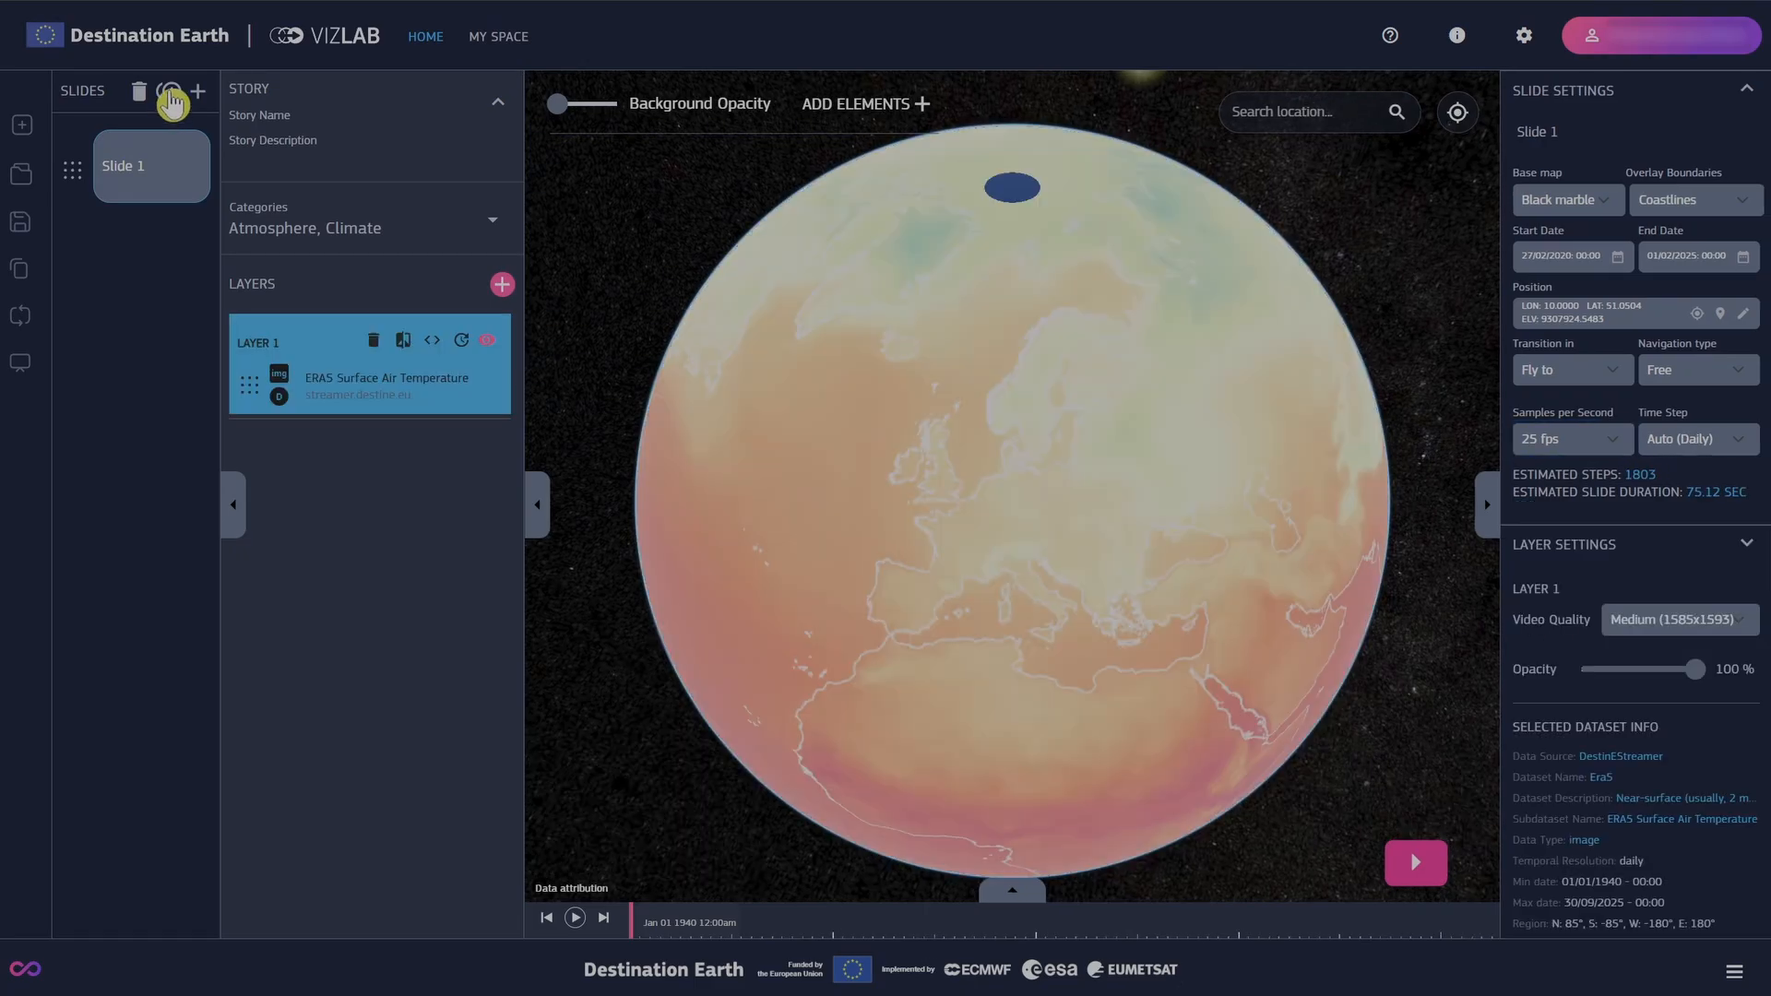
Duplicate Slide 1 and add a new empty slide after the copy
{"action": "left_click", "coordinate": [170, 94]}
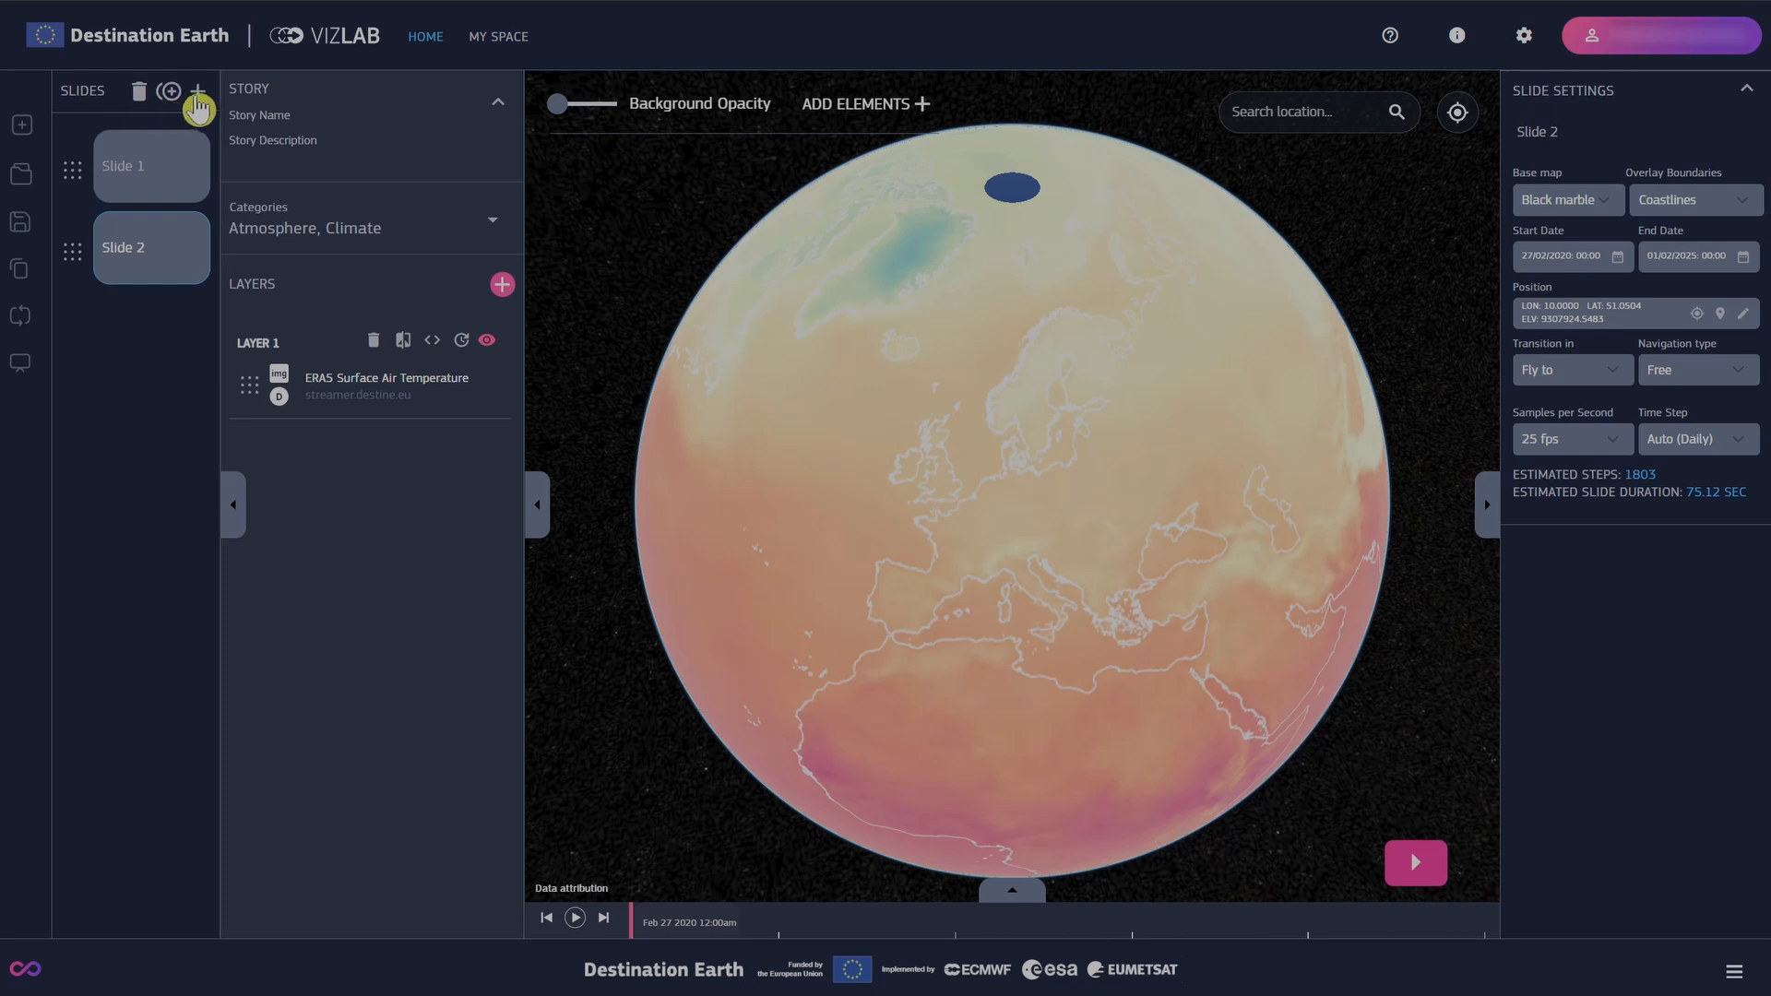
{"action": "left_click", "coordinate": [198, 91]}
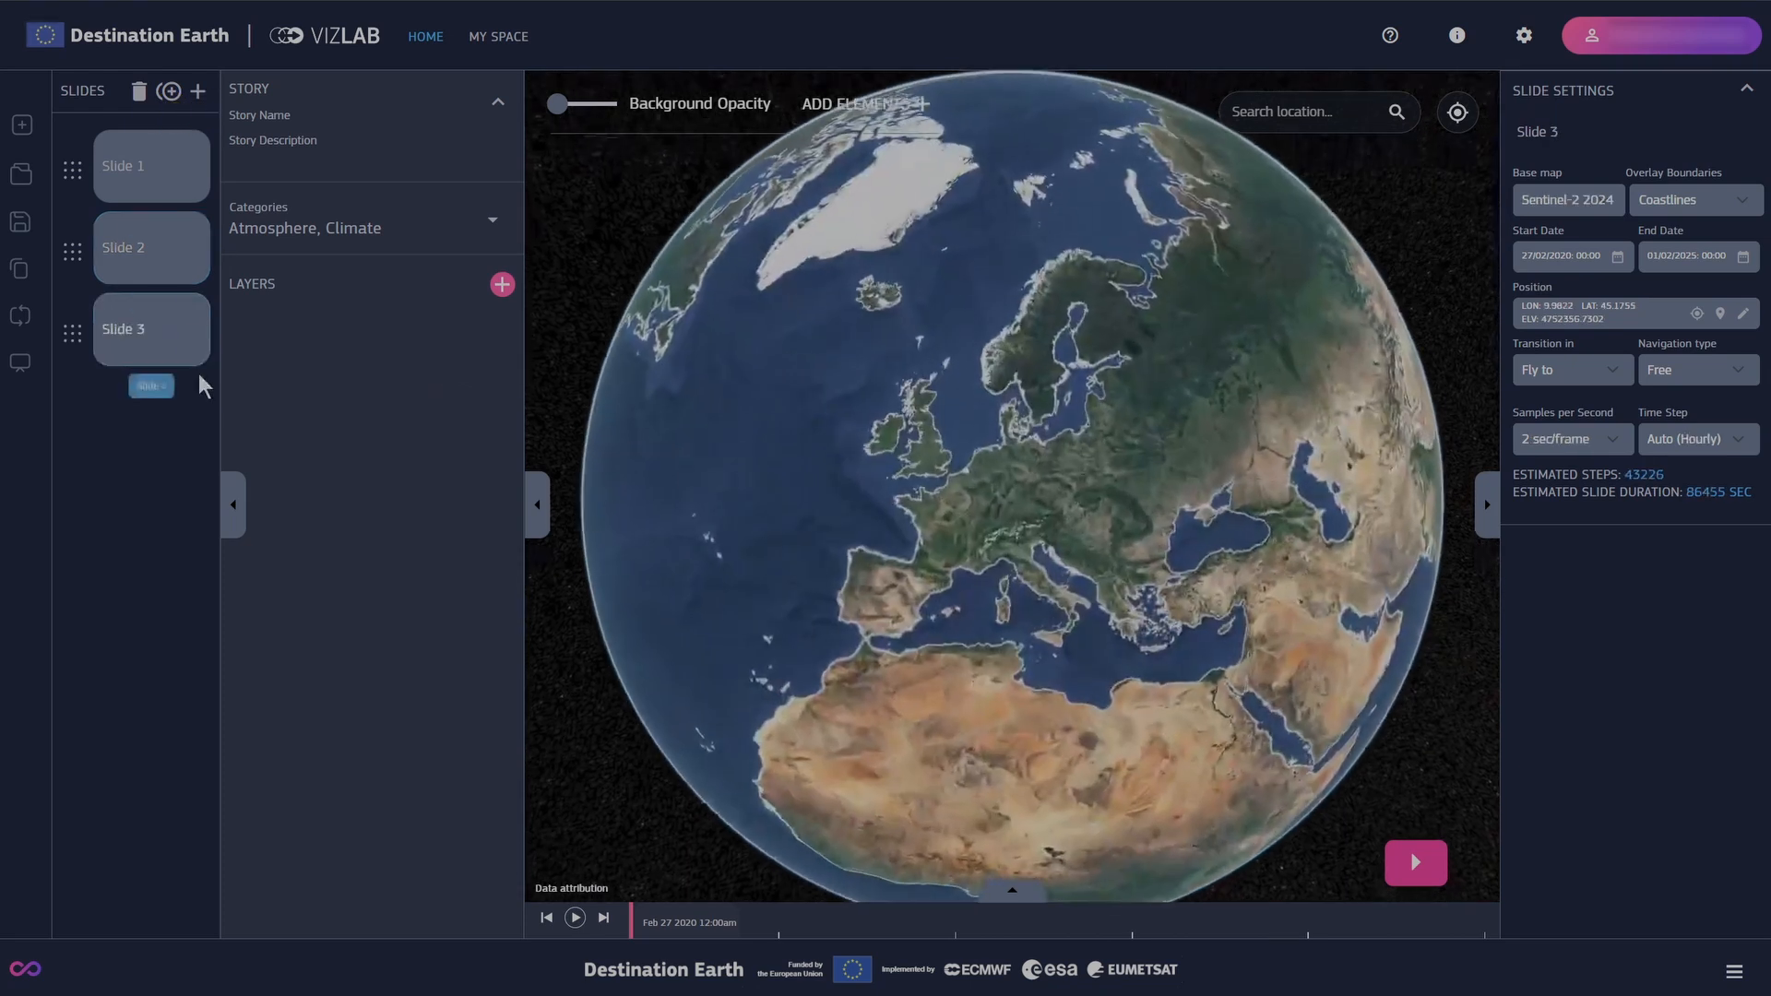
Return to Slide 1, open its name for editing and leave it without entering a new one
{"action": "left_click", "coordinate": [175, 183]}
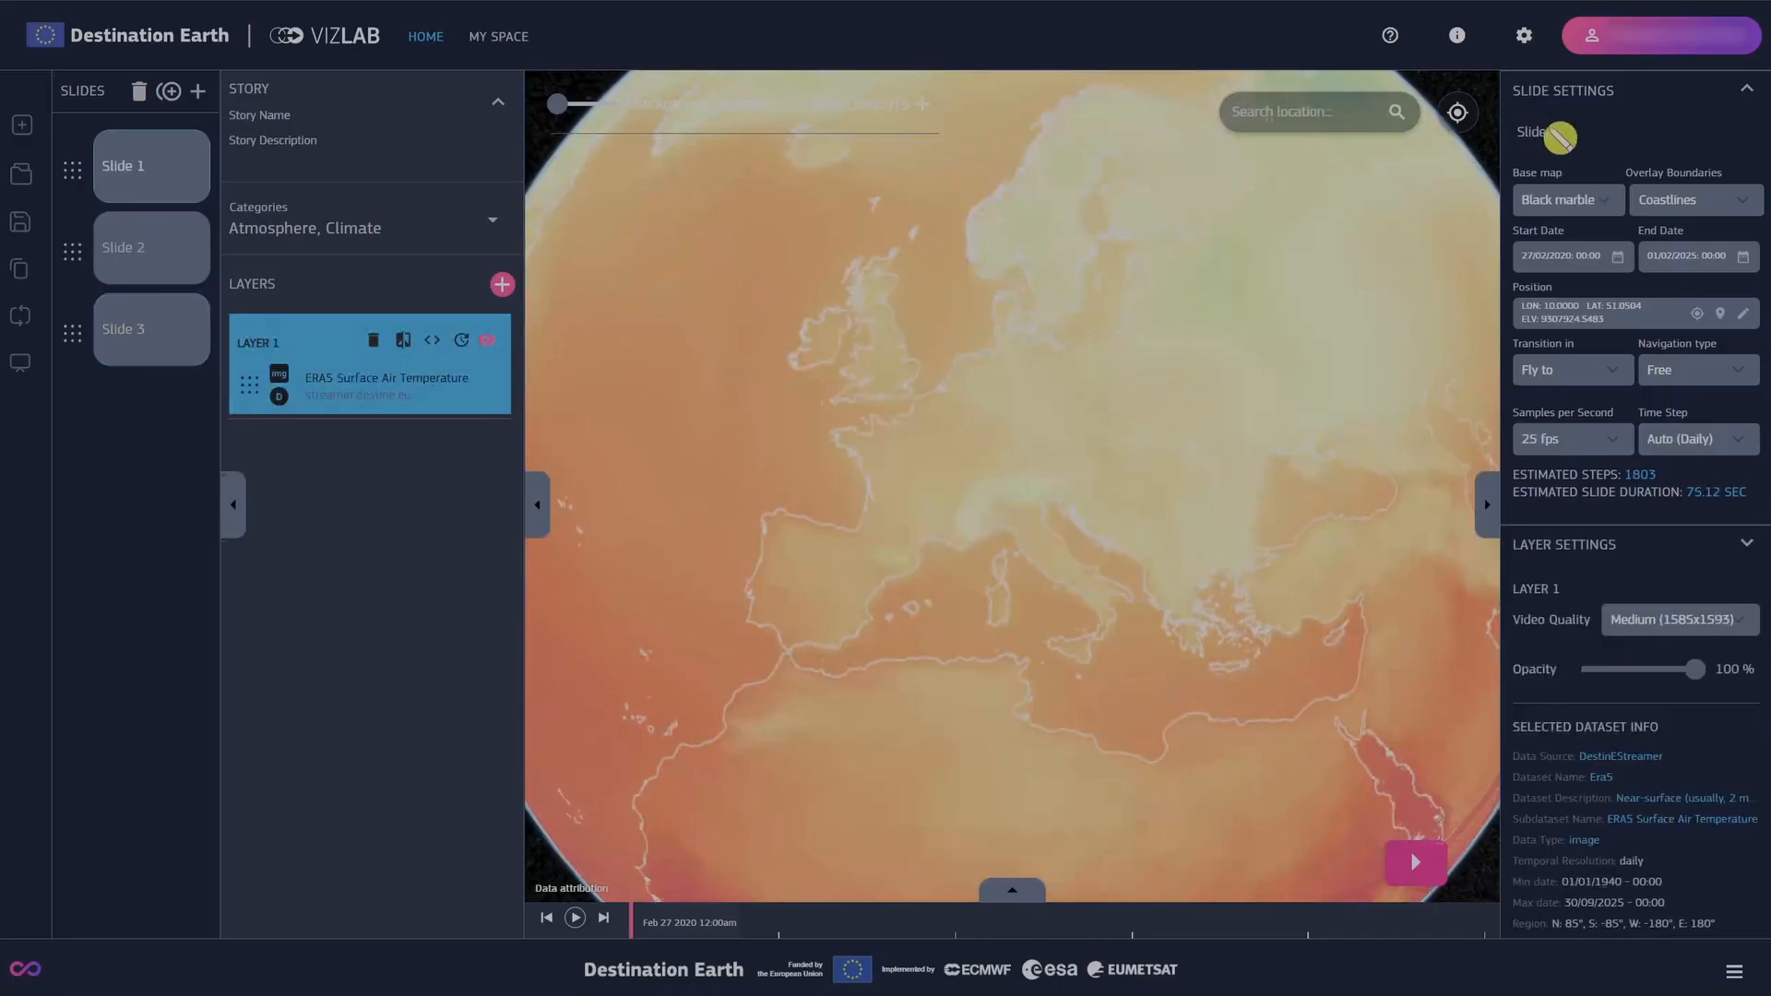
{"action": "triple_click", "coordinate": [1596, 146]}
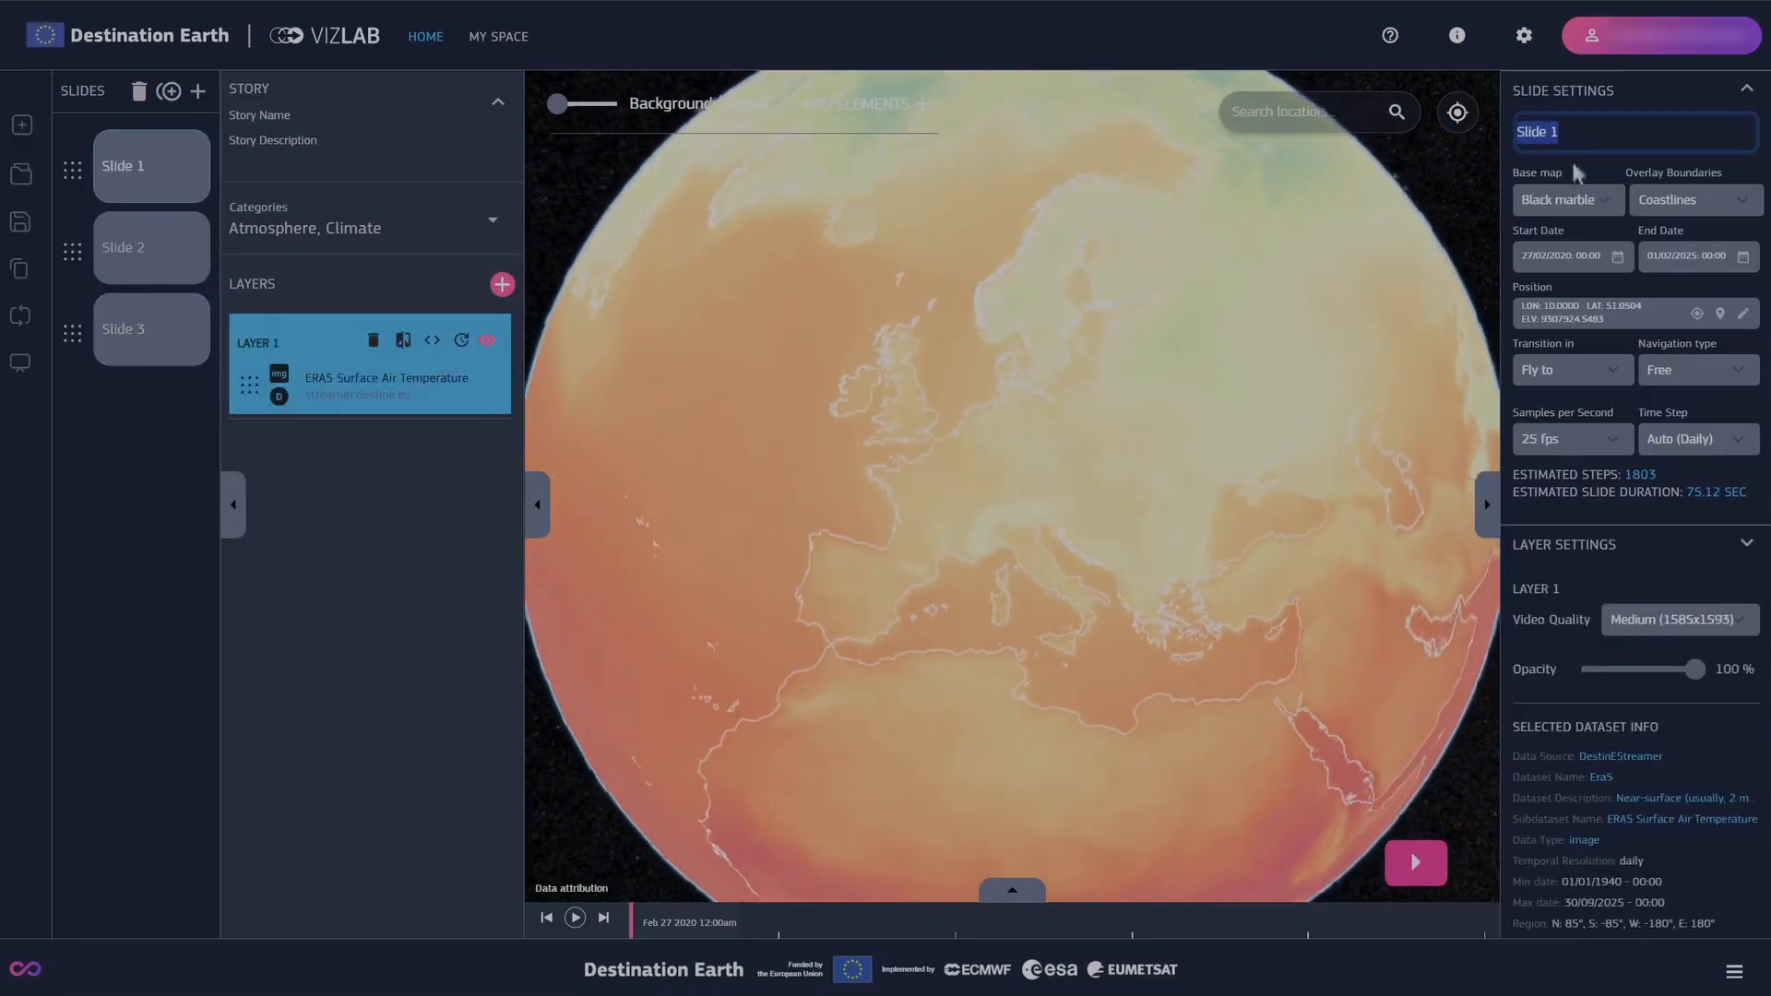
{"action": "left_click", "coordinate": [1453, 304]}
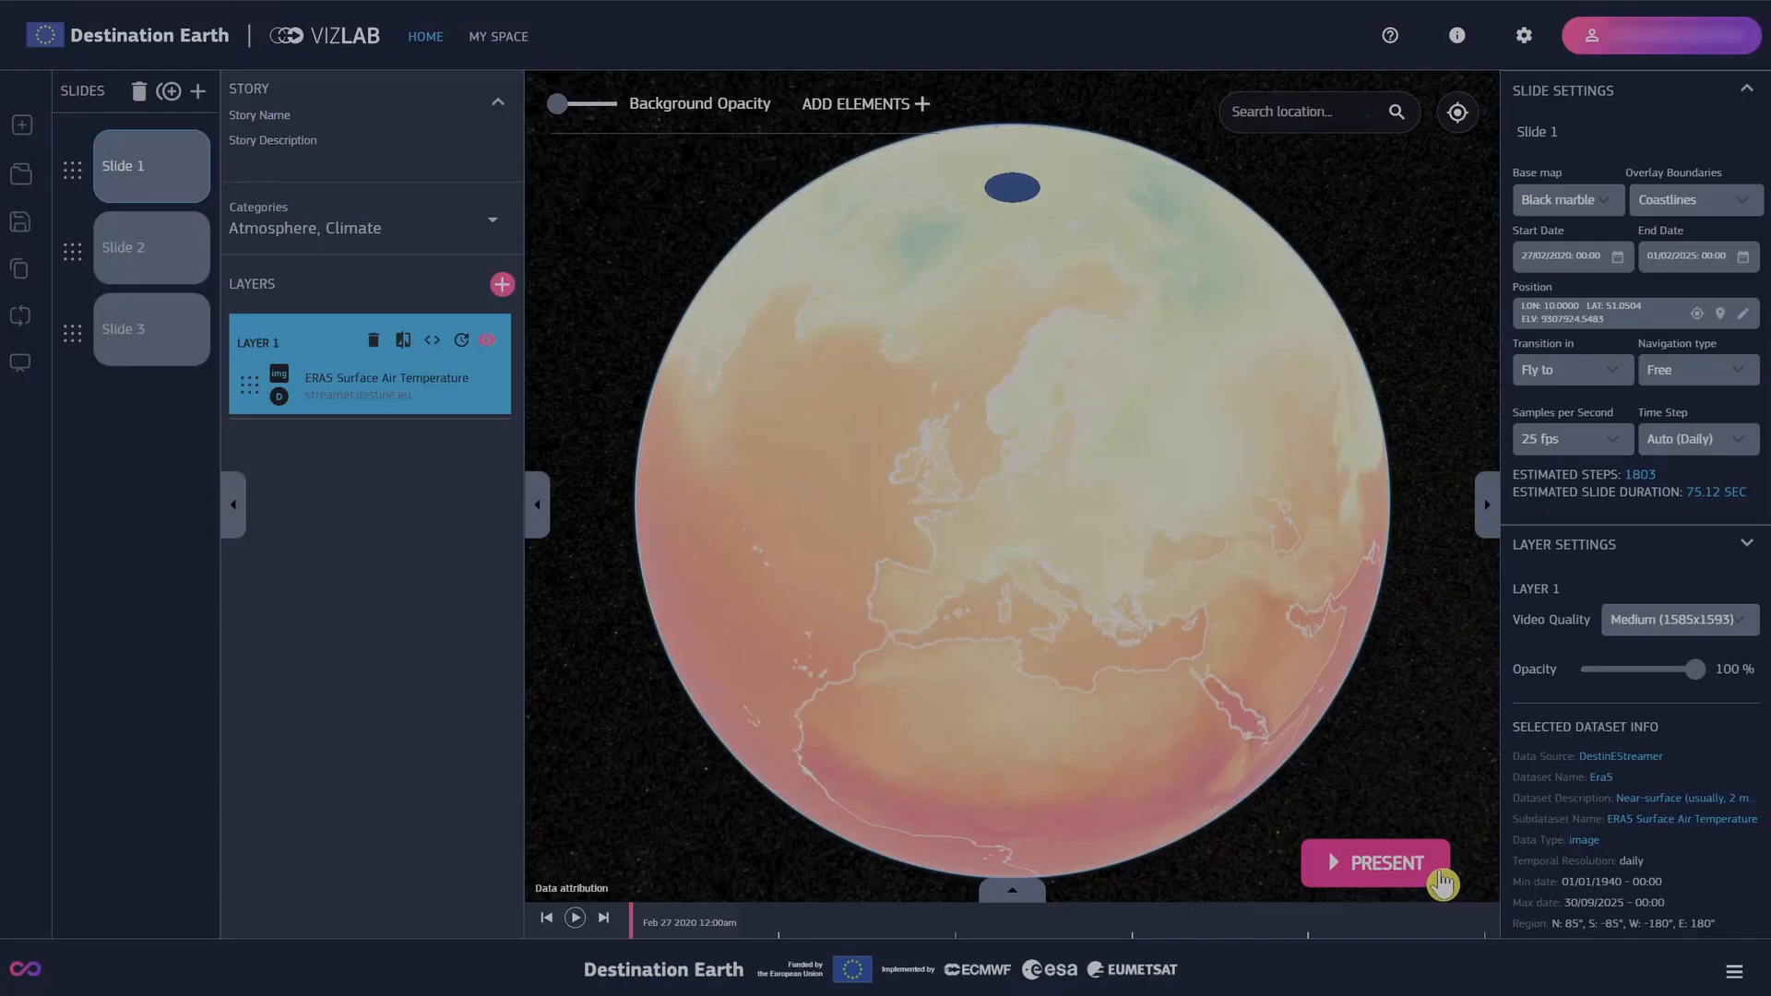
Present the story from Slide 1, play the temperature animation and pause it
{"action": "left_click", "coordinate": [1443, 878]}
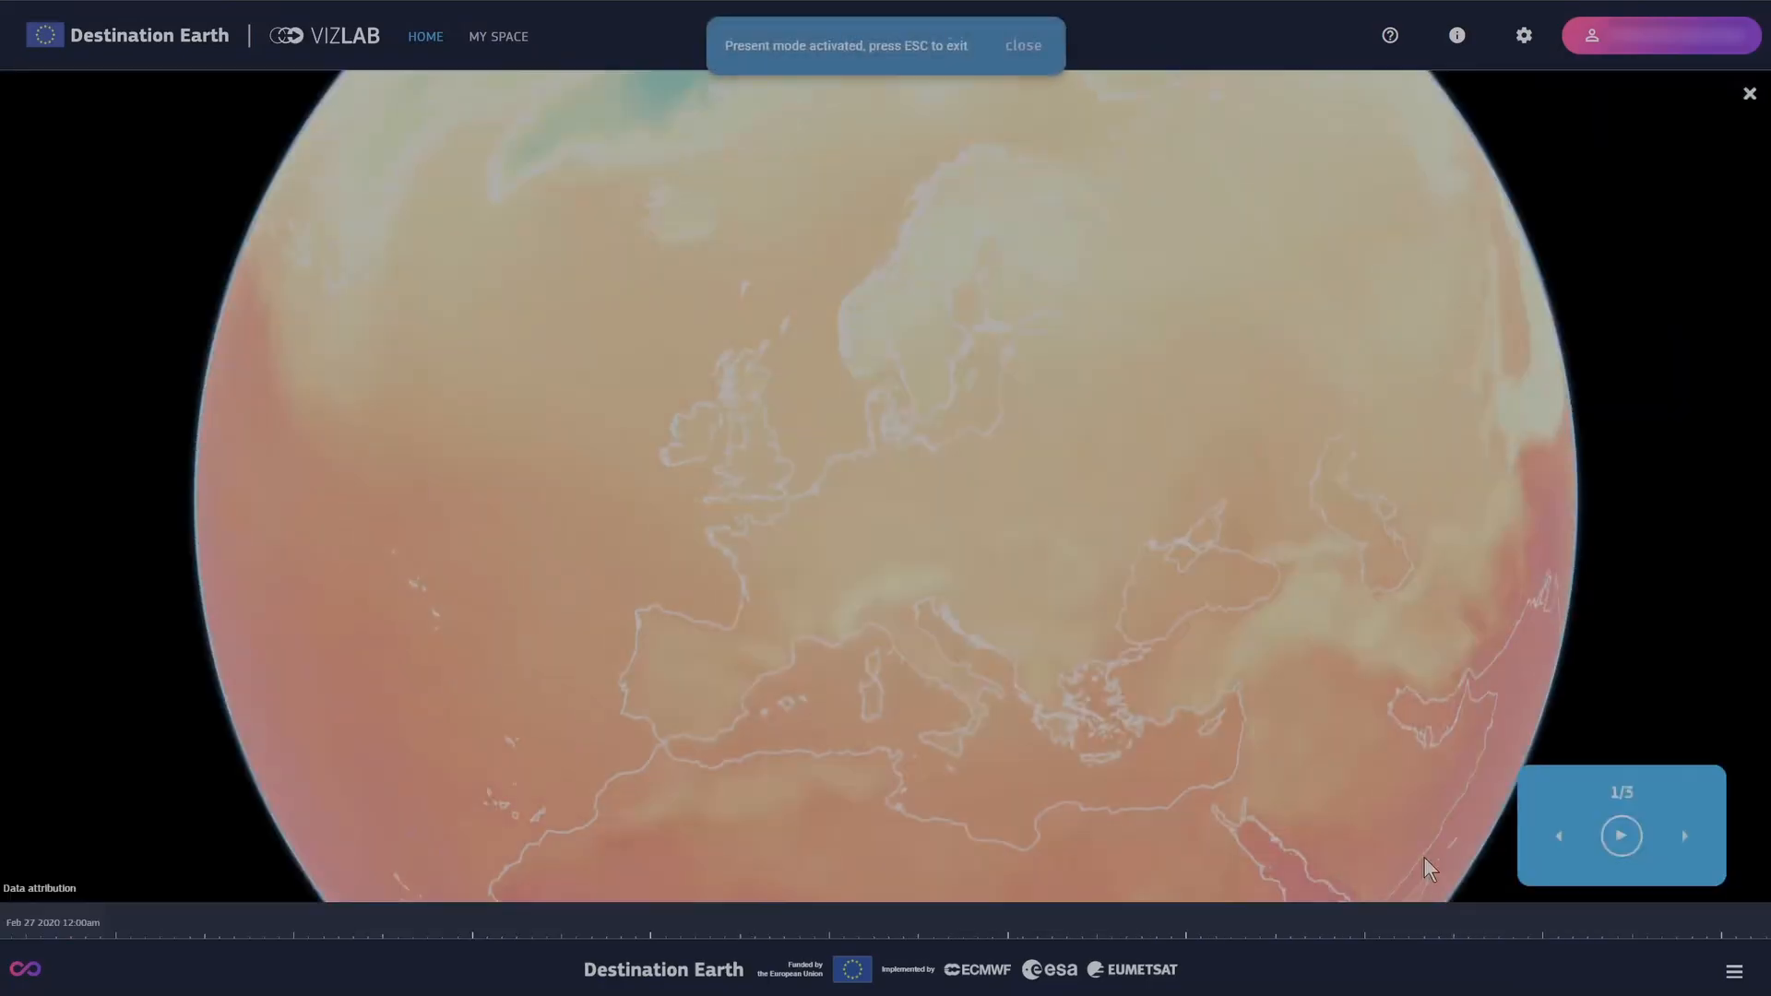
{"action": "left_click", "coordinate": [1623, 838]}
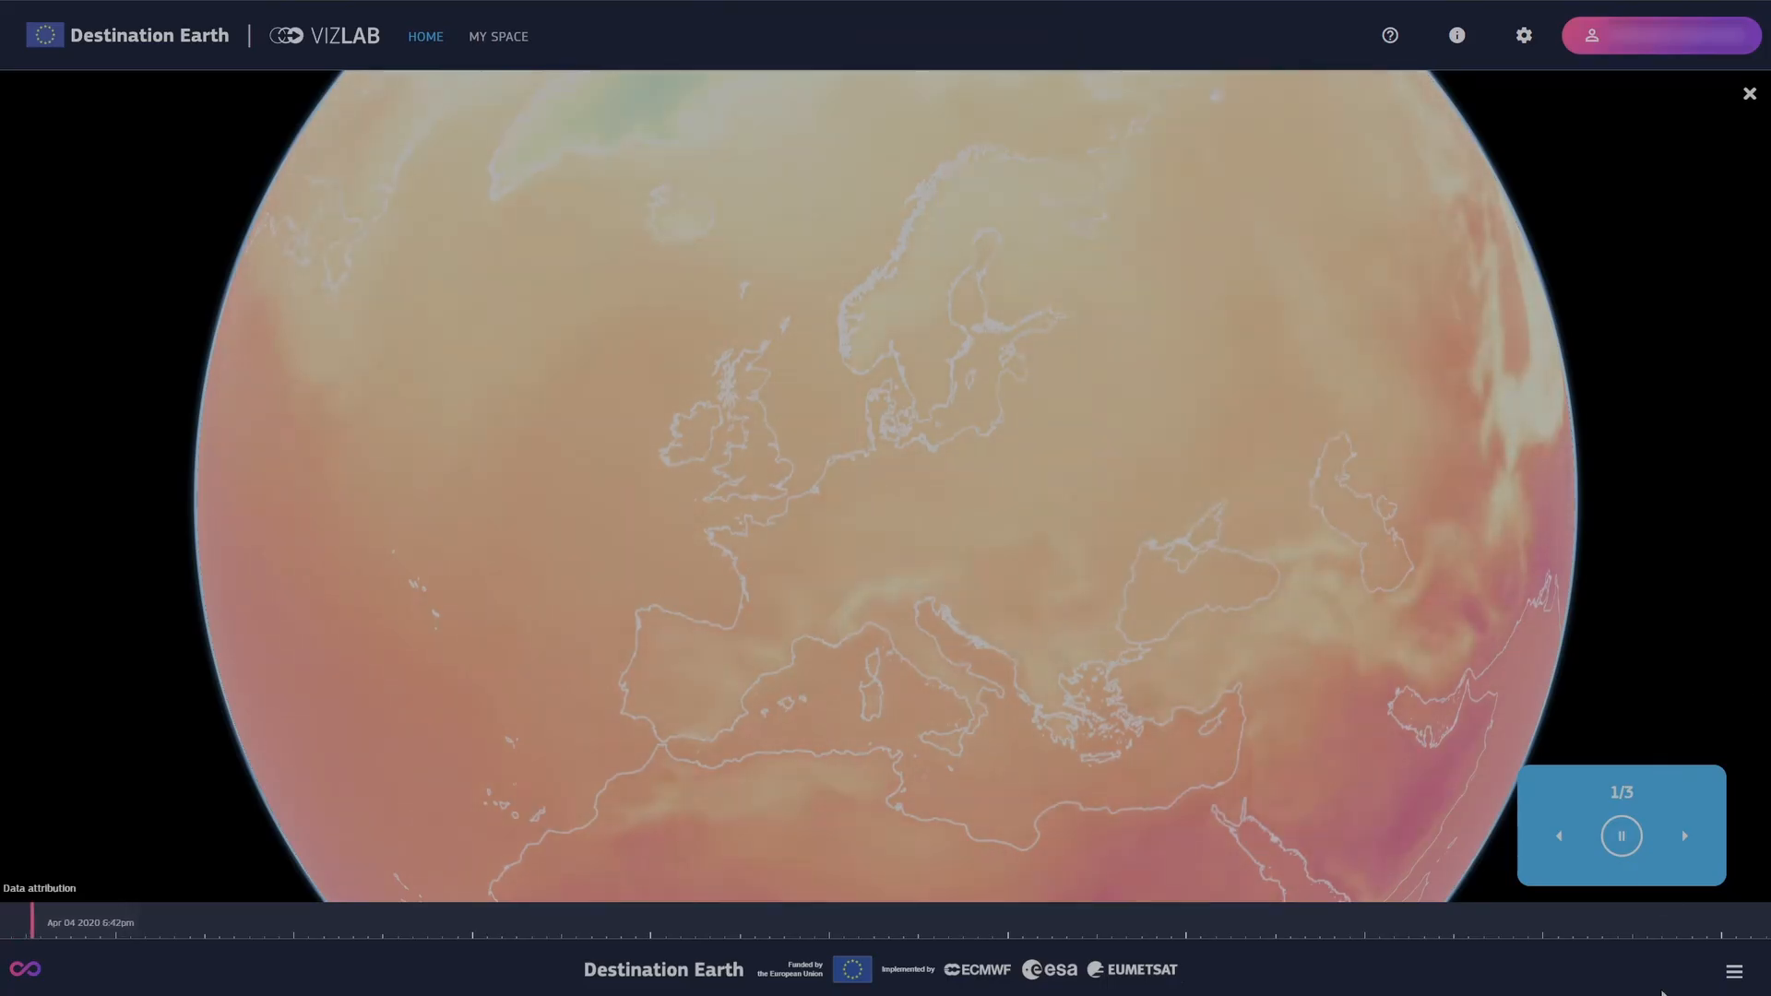
{"action": "left_click", "coordinate": [1622, 837]}
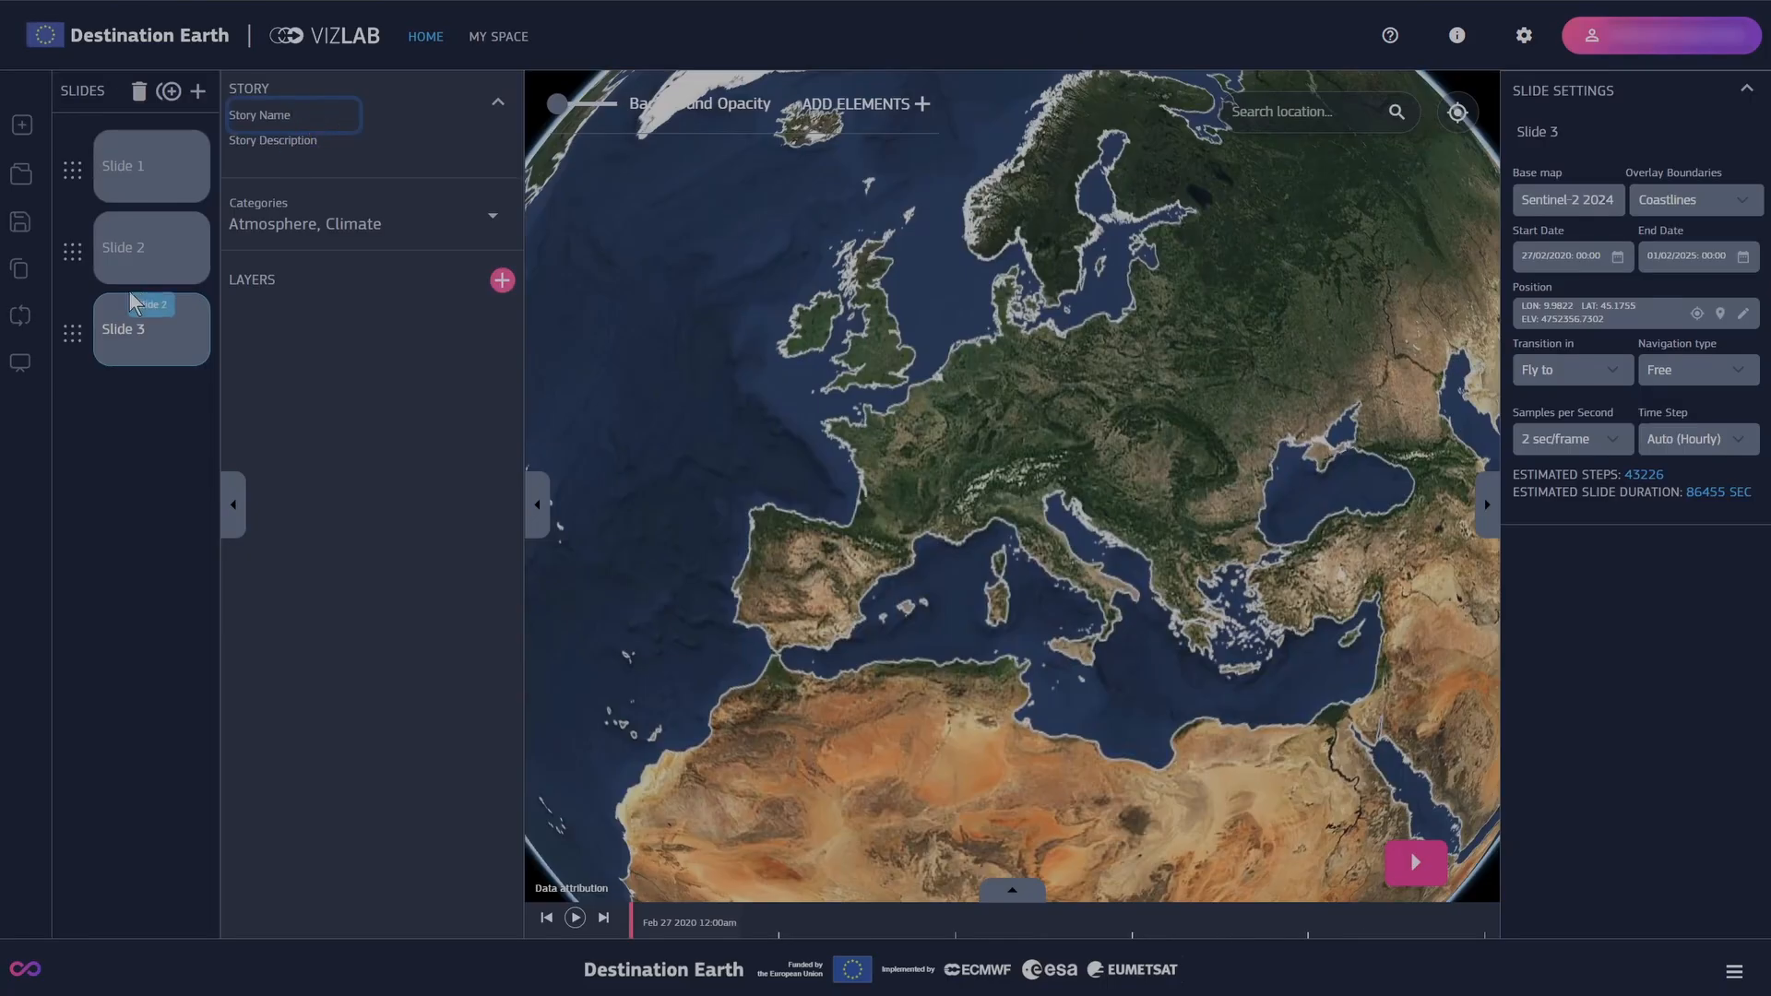
Save the story and publish it in the Editable Project display mode, checking the Presentation option before choosing
{"action": "left_click", "coordinate": [22, 240]}
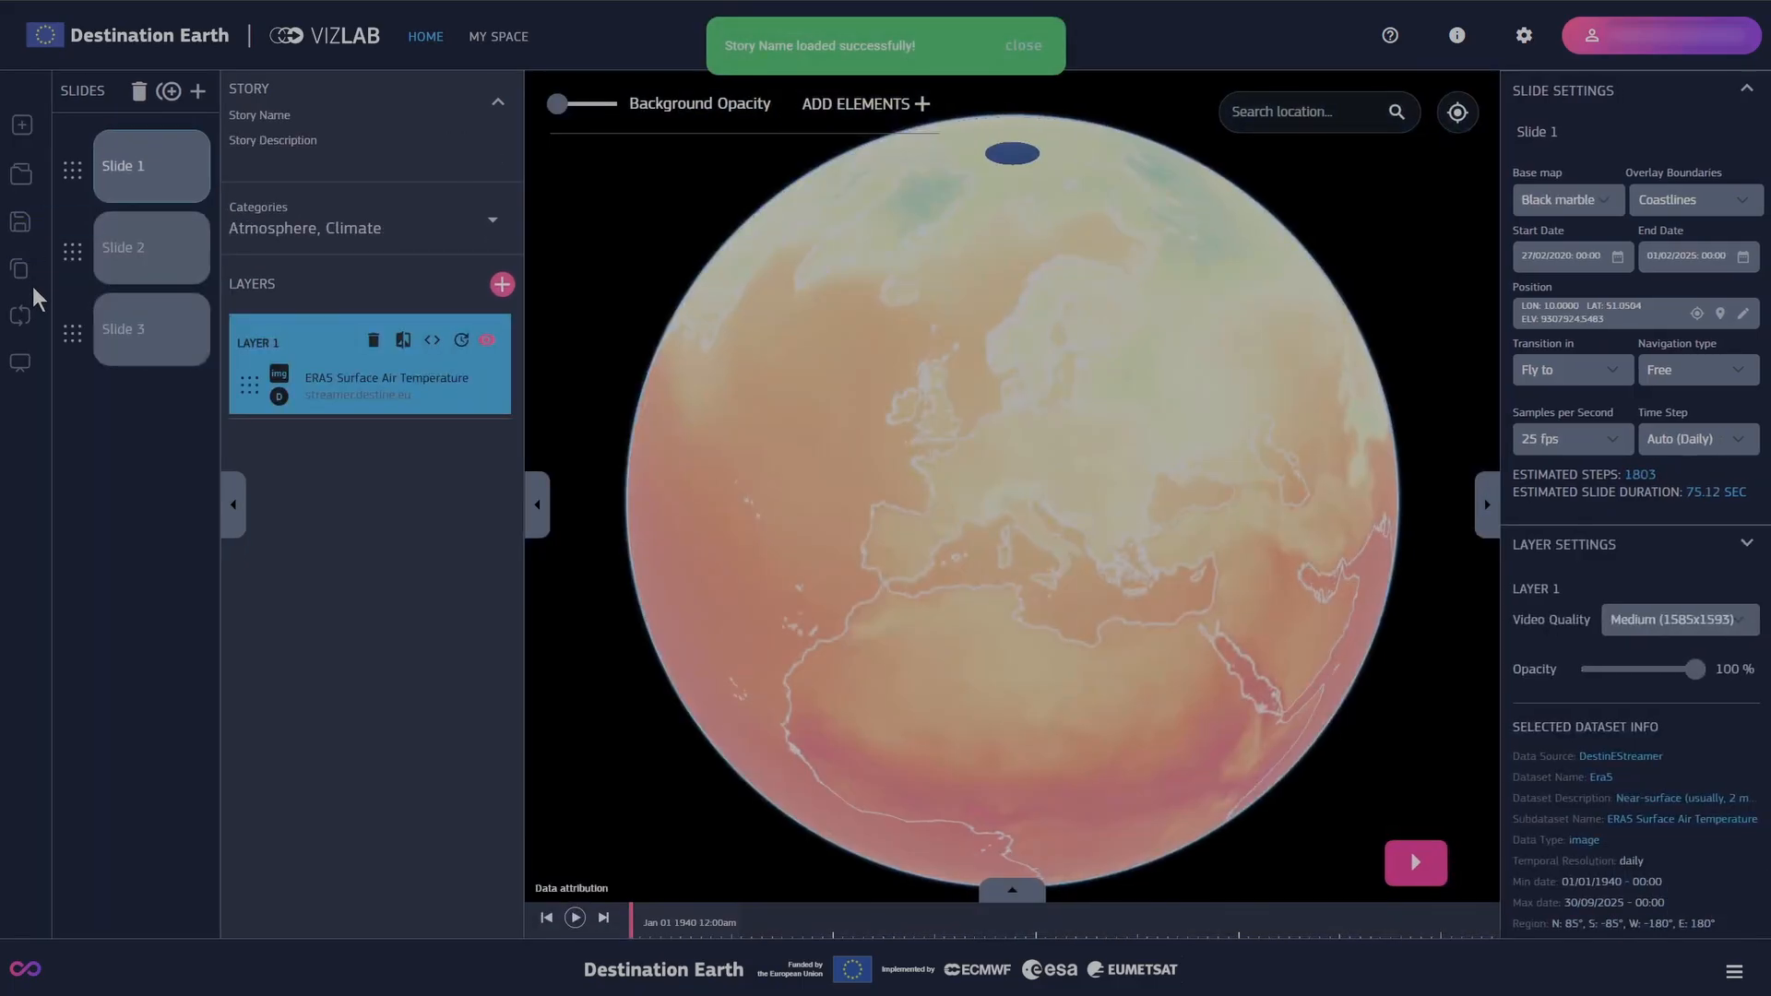
{"action": "left_click", "coordinate": [21, 362]}
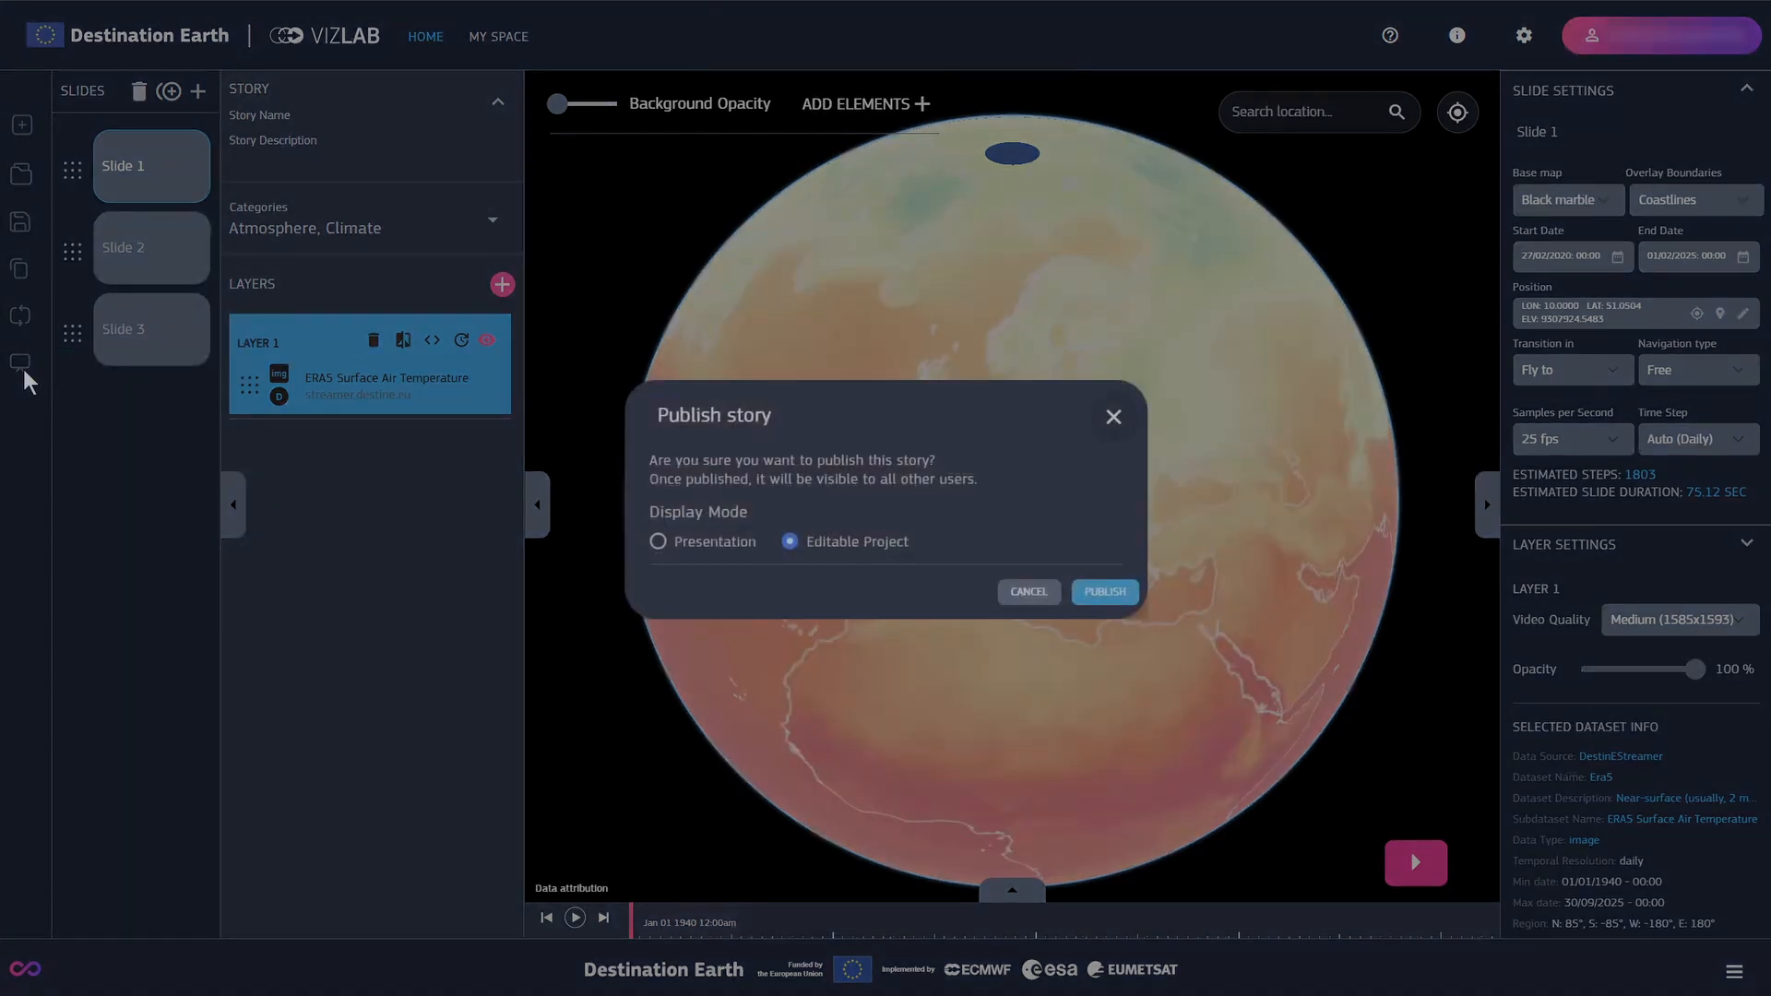
{"action": "key", "text": "ctrl+shift+4"}
{"action": "left_click", "coordinate": [684, 542]}
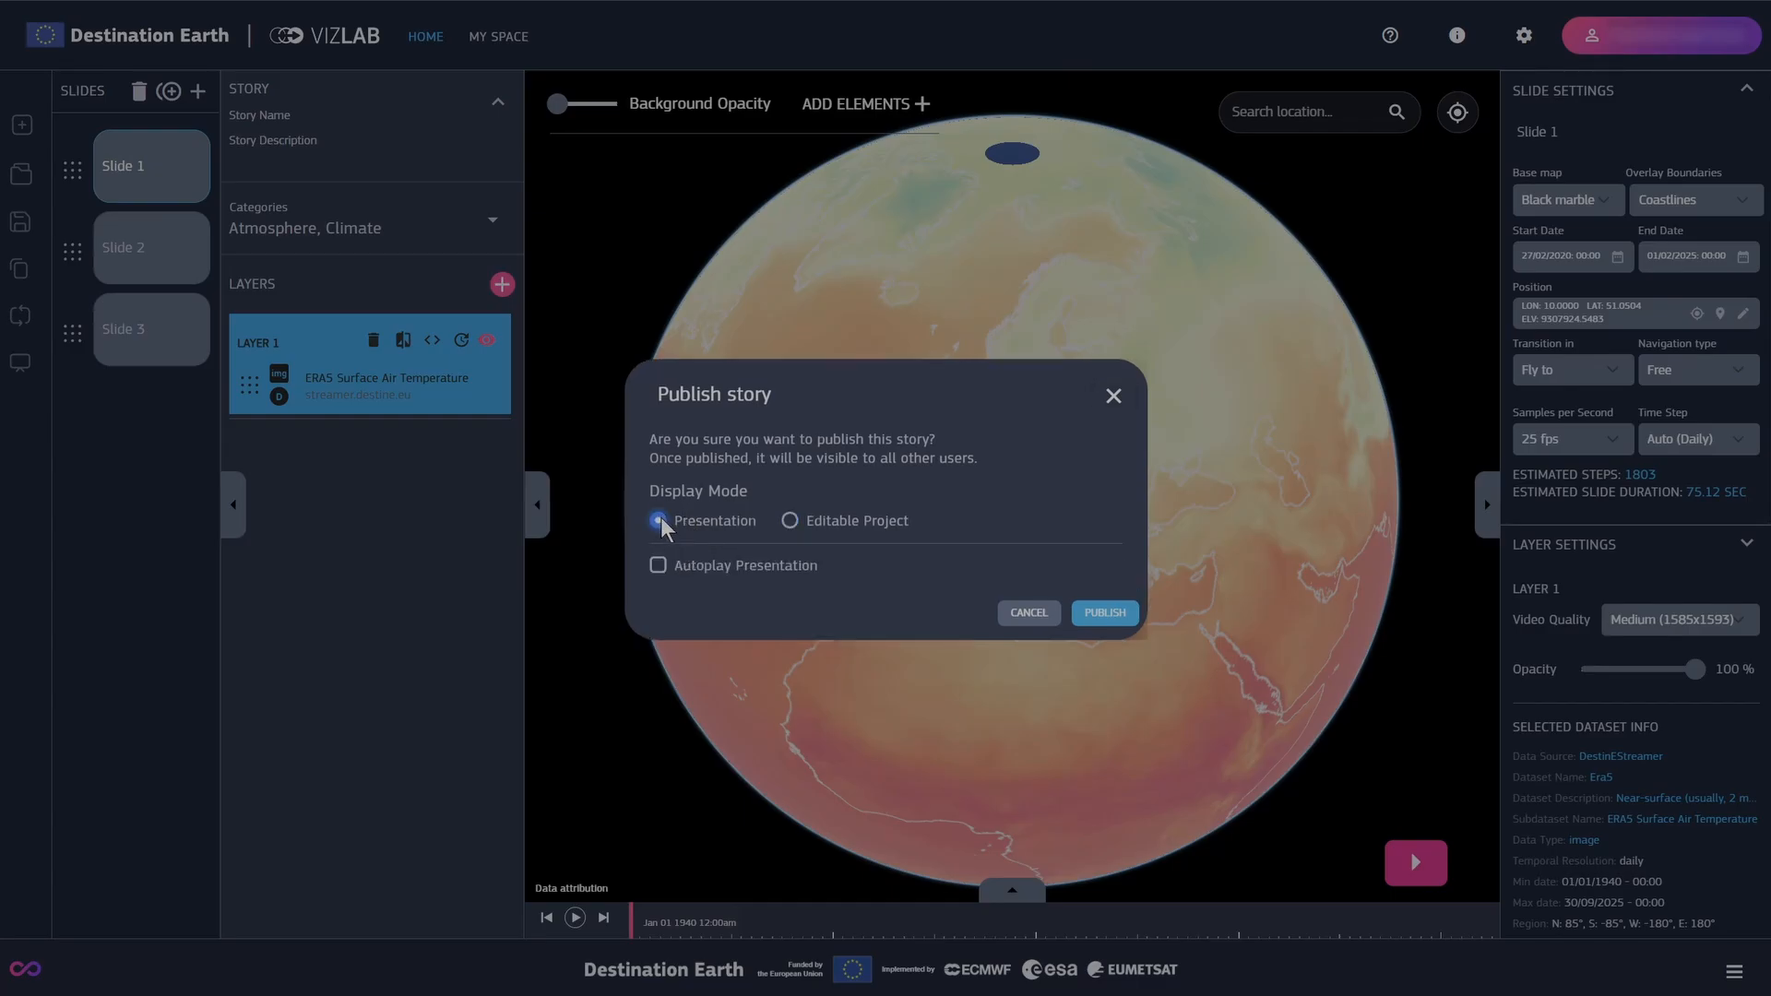
{"action": "left_click", "coordinate": [790, 521]}
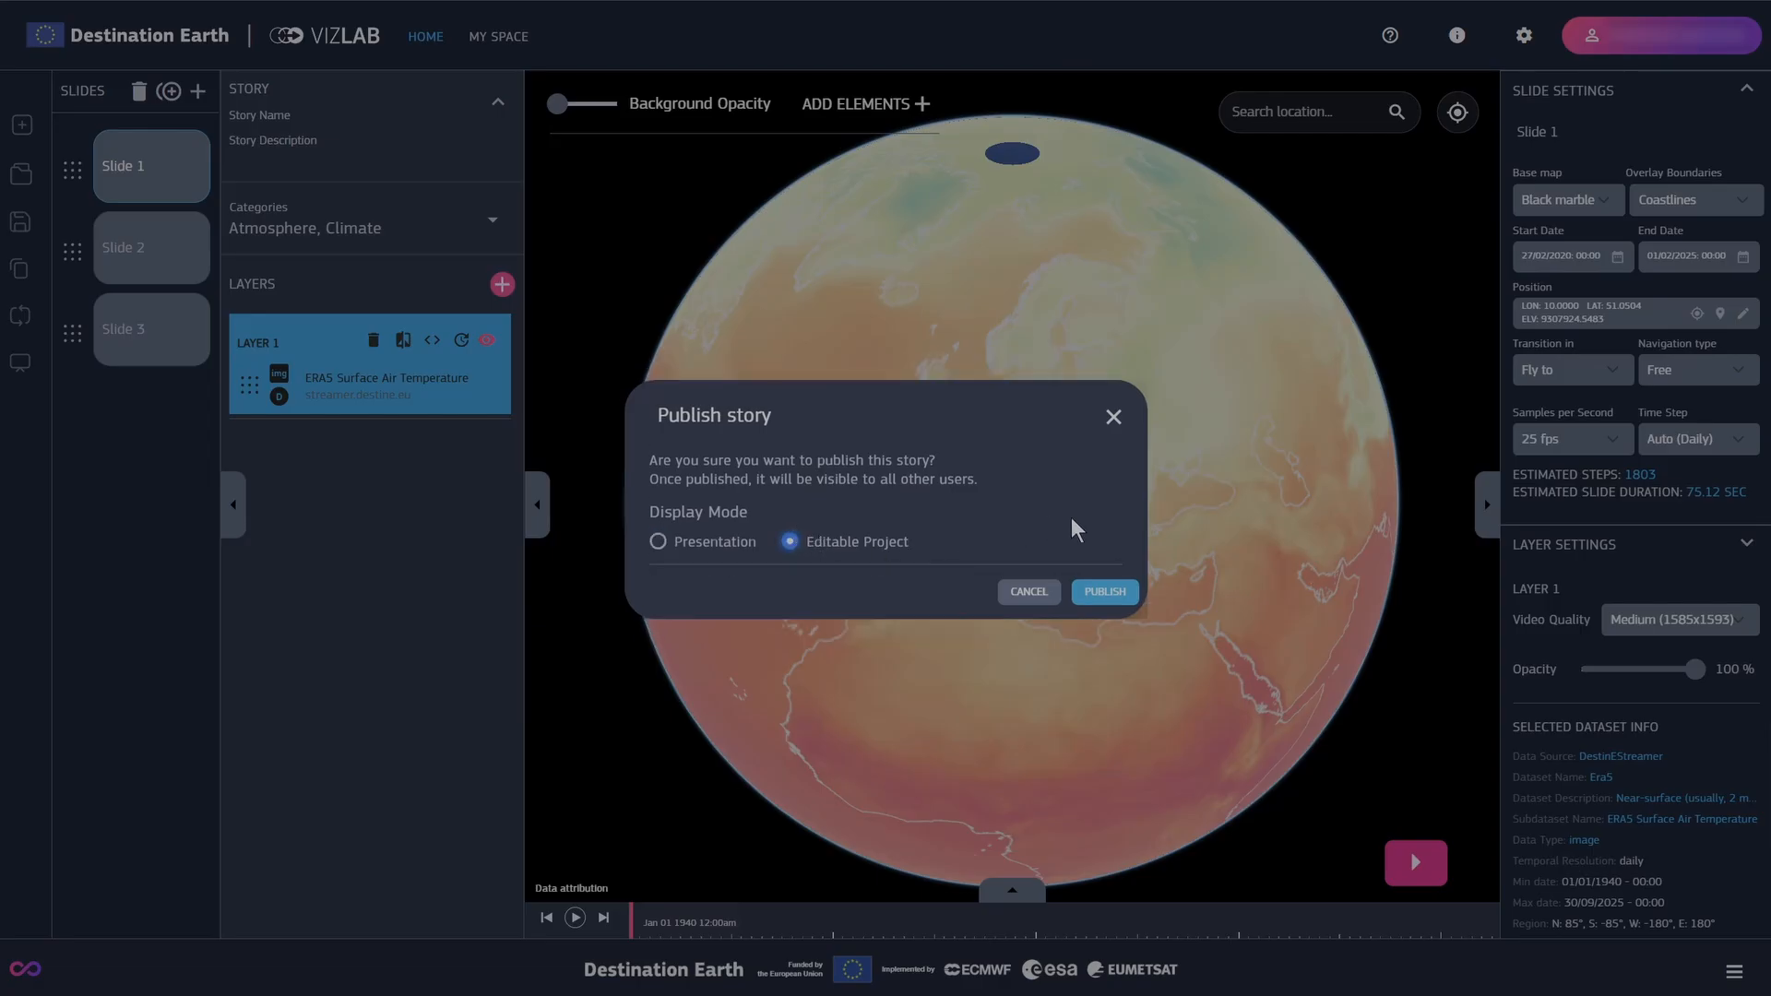
{"action": "left_click", "coordinate": [1116, 598]}
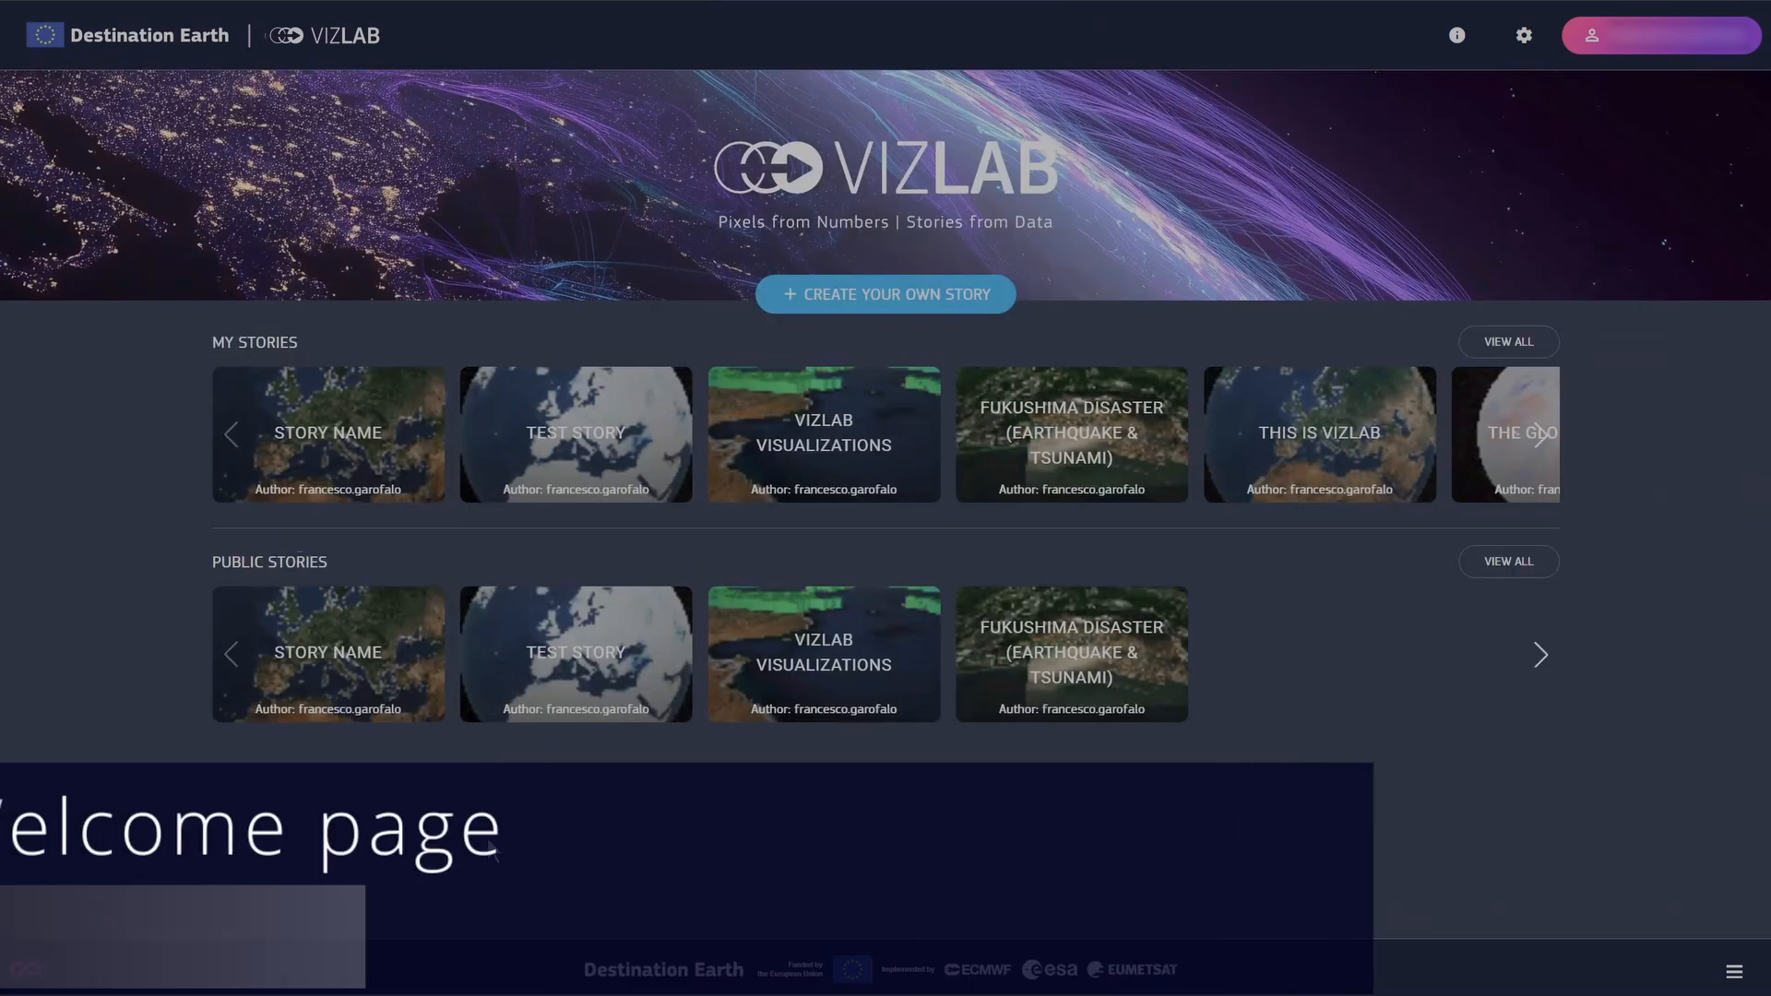
Browse all of My Stories by the Atmosphere, Climate, Coastal and Other categories, and return to the welcome page
{"action": "left_click", "coordinate": [1496, 563]}
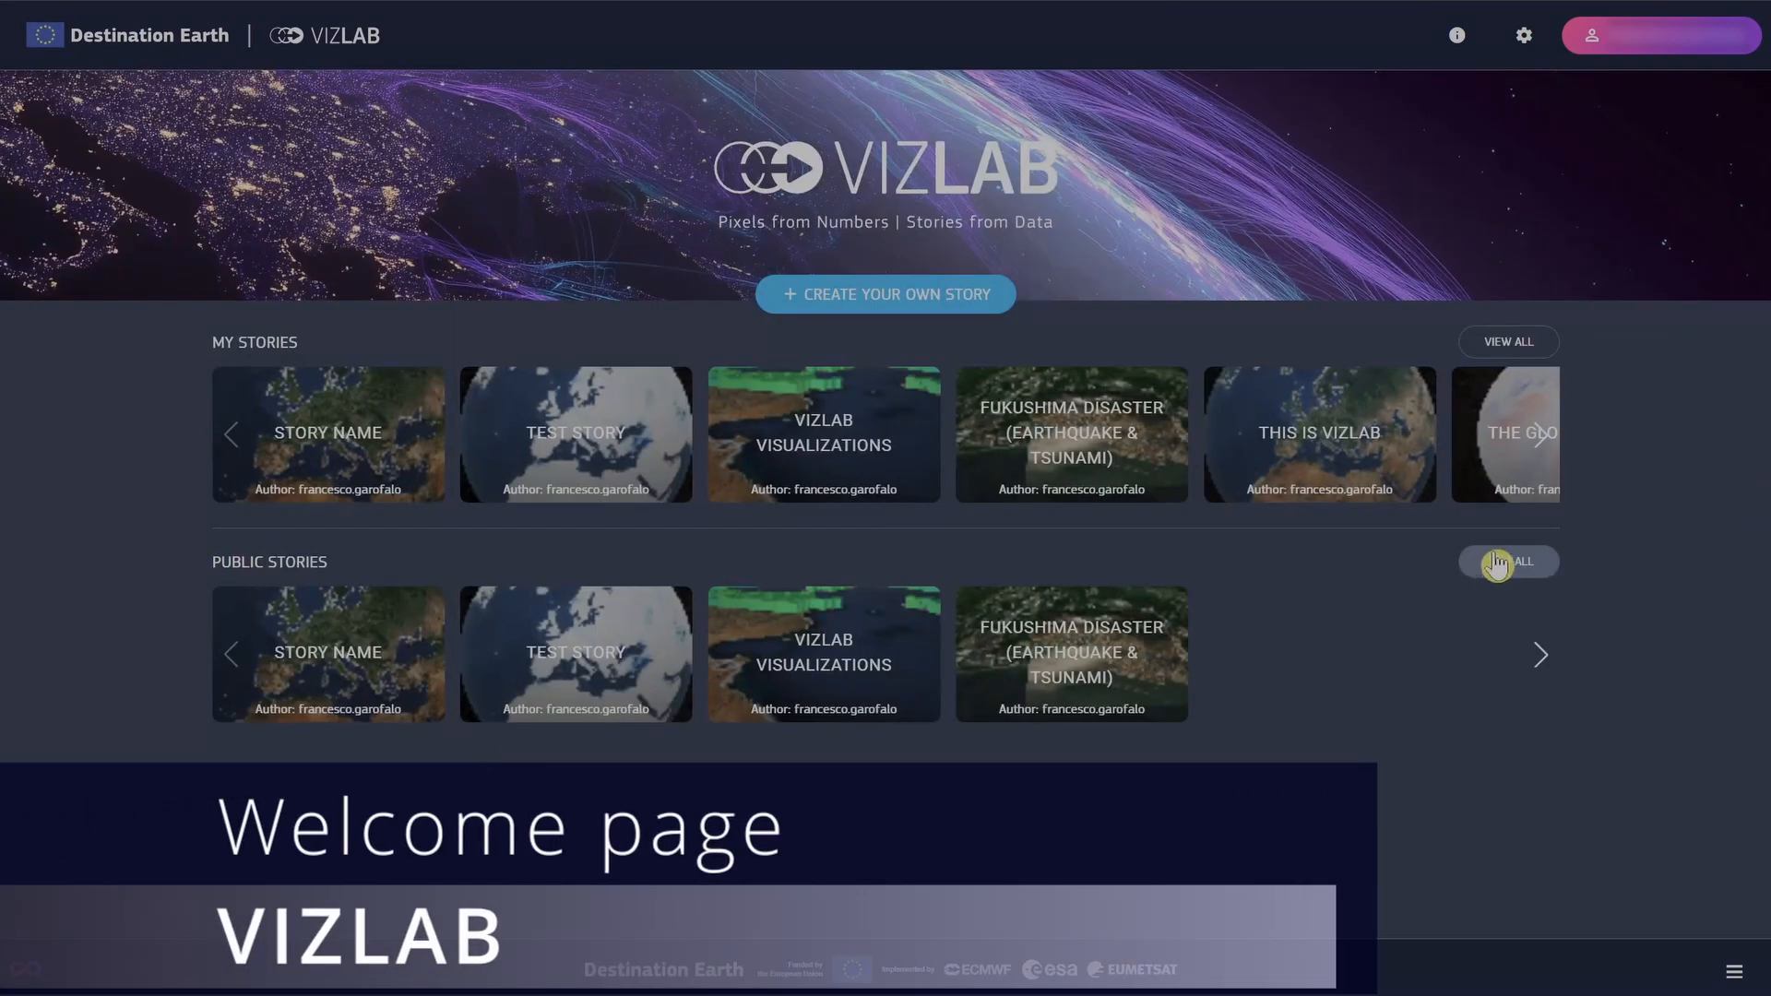
{"action": "left_click", "coordinate": [1541, 348]}
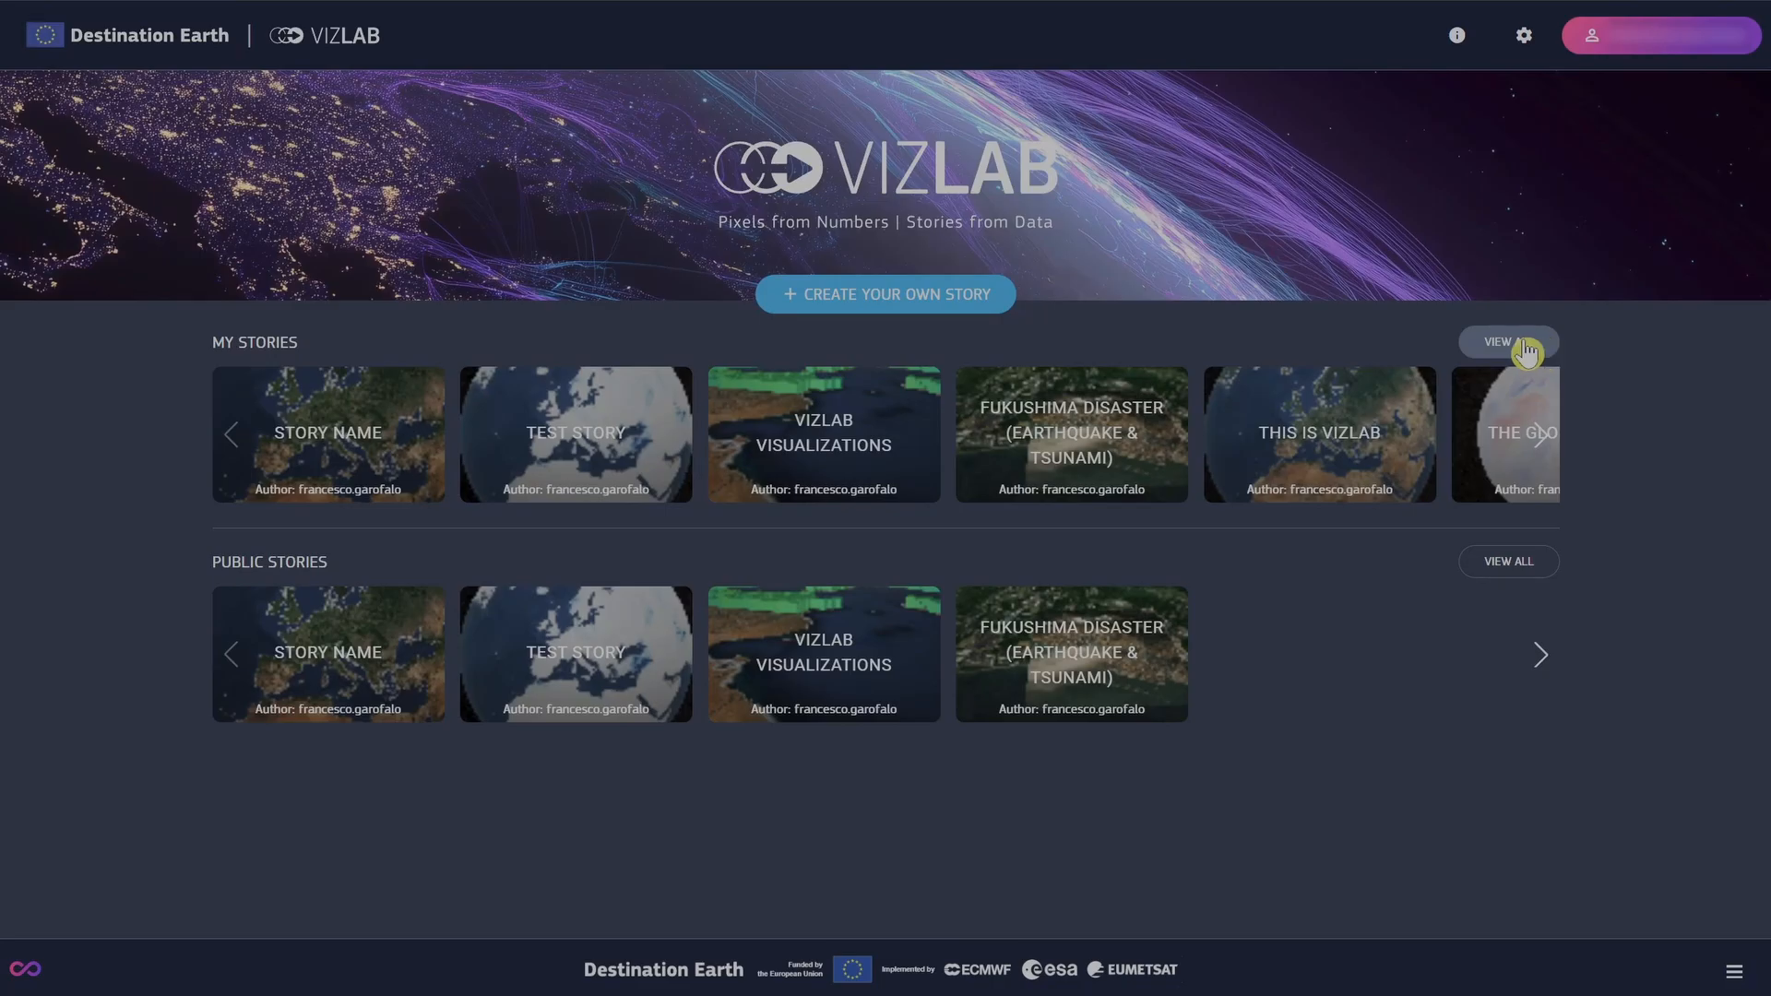
{"action": "left_click", "coordinate": [369, 470]}
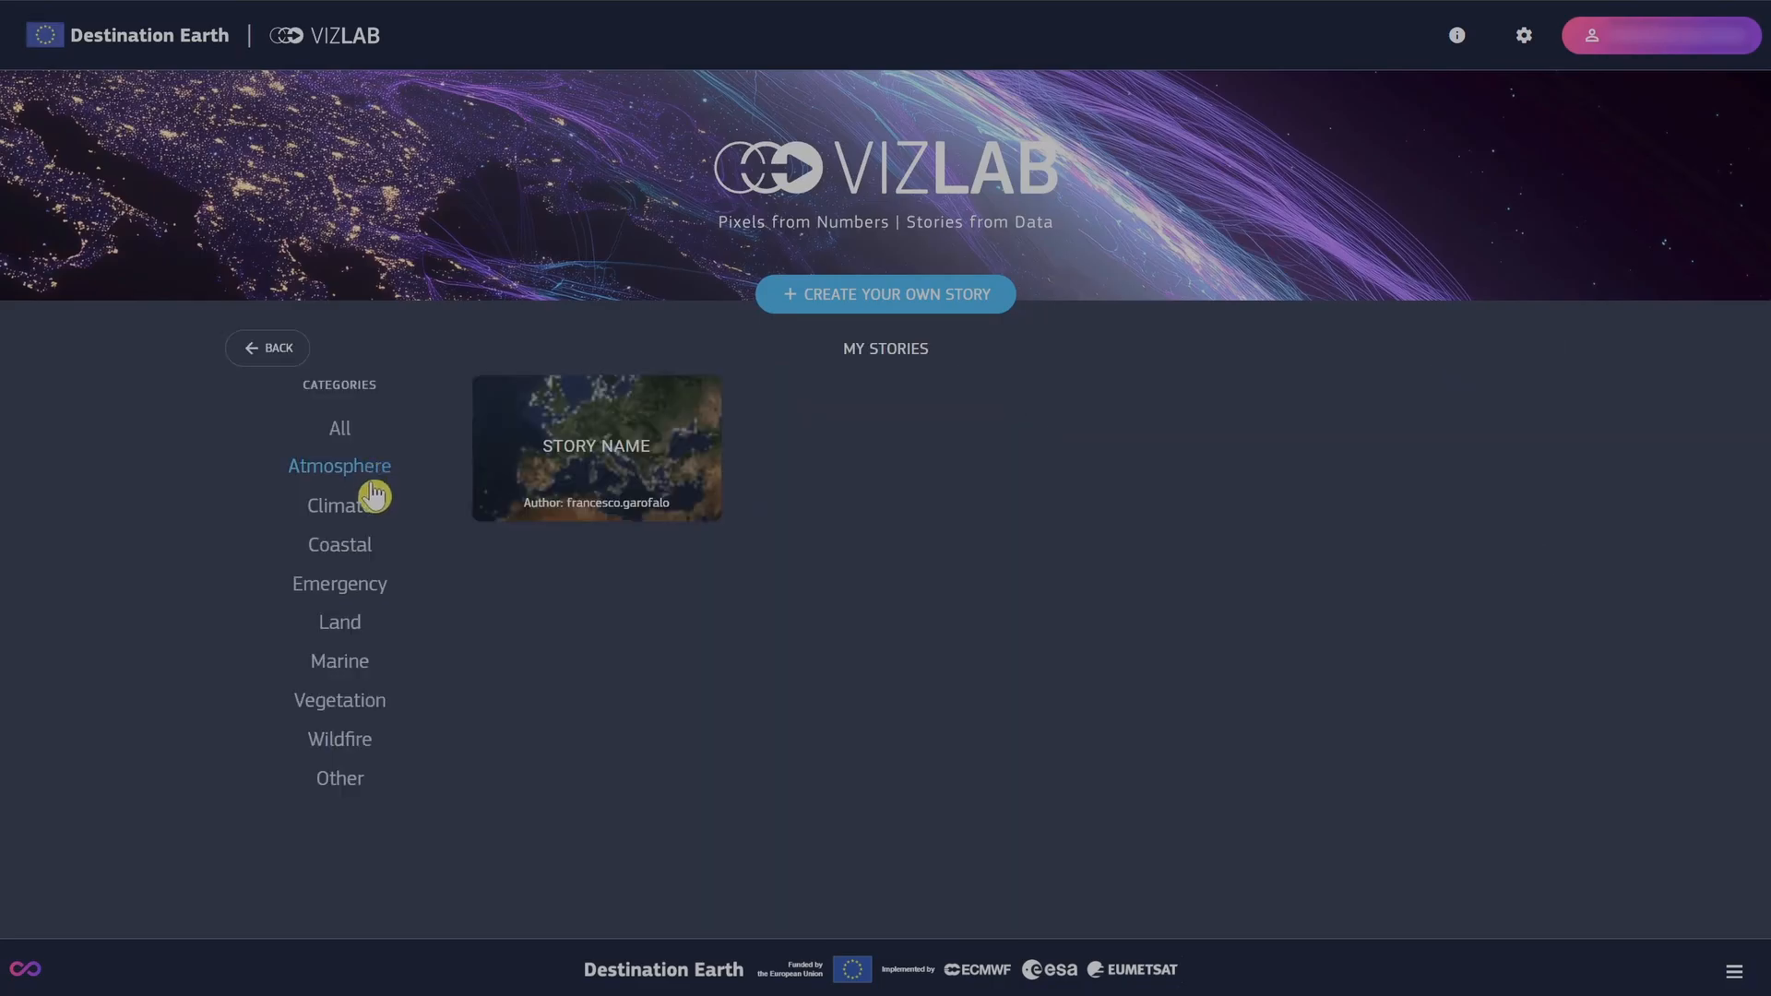
{"action": "left_click", "coordinate": [355, 509]}
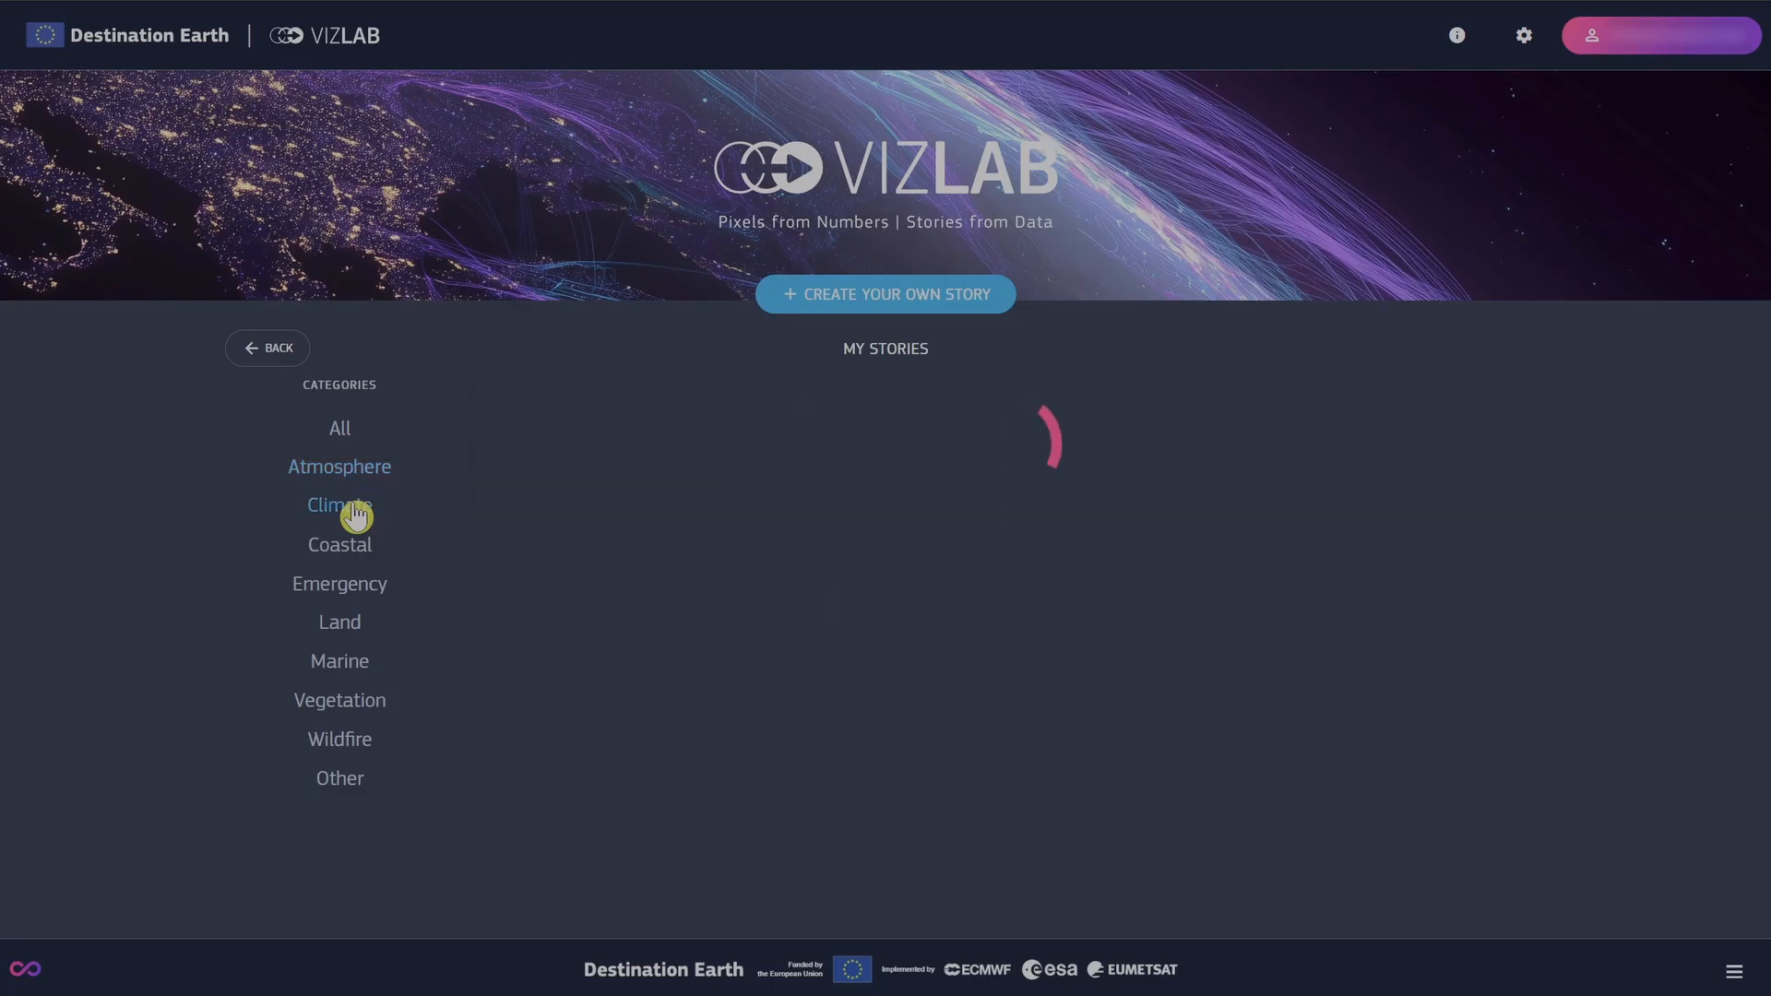
{"action": "left_click", "coordinate": [361, 542]}
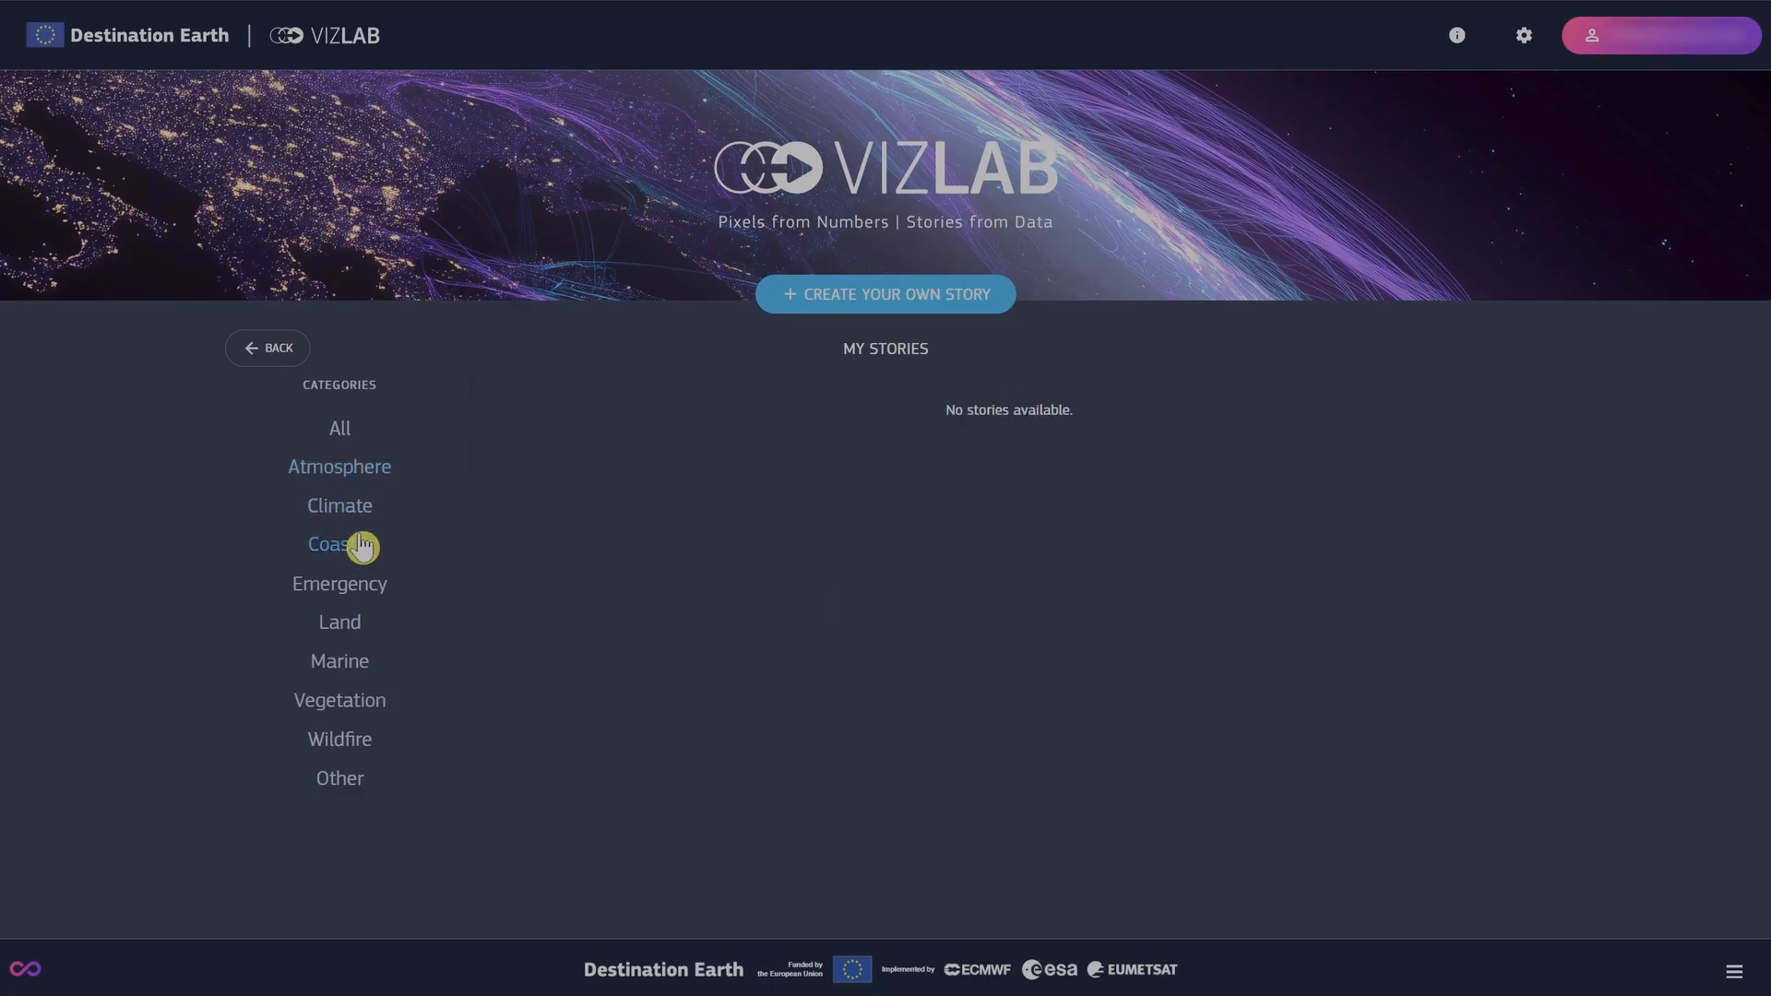
{"action": "left_click", "coordinate": [369, 786]}
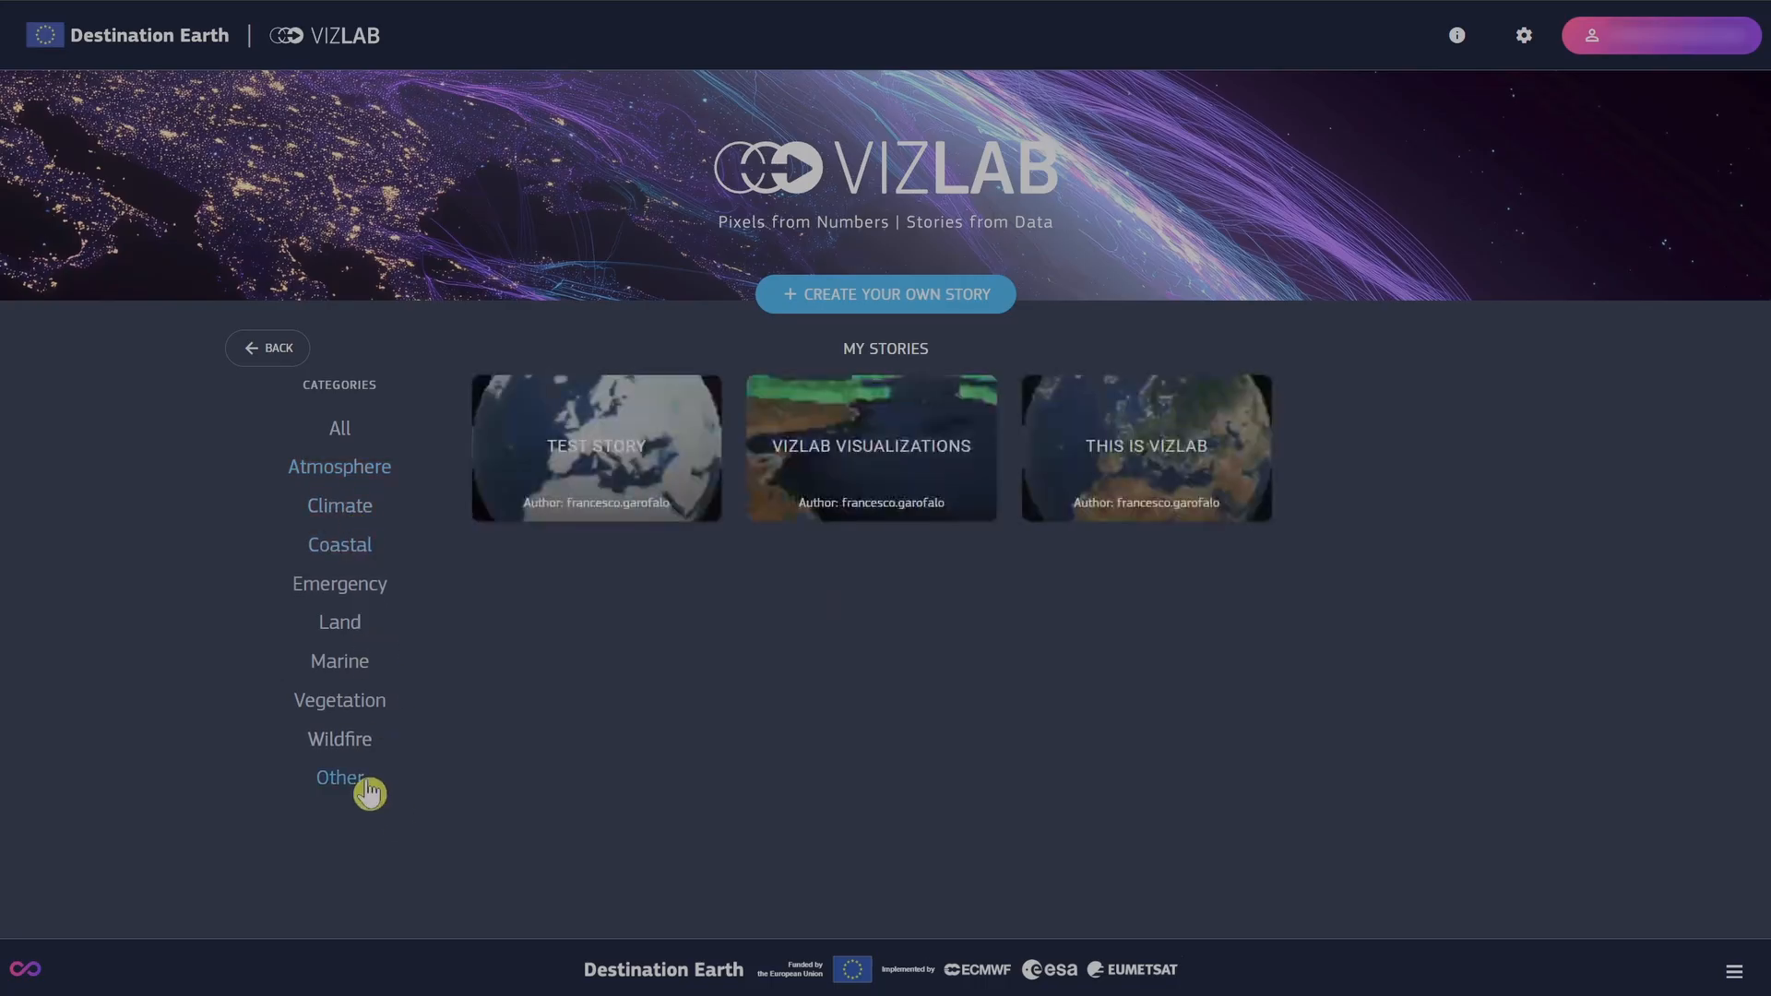
{"action": "left_click", "coordinate": [283, 350]}
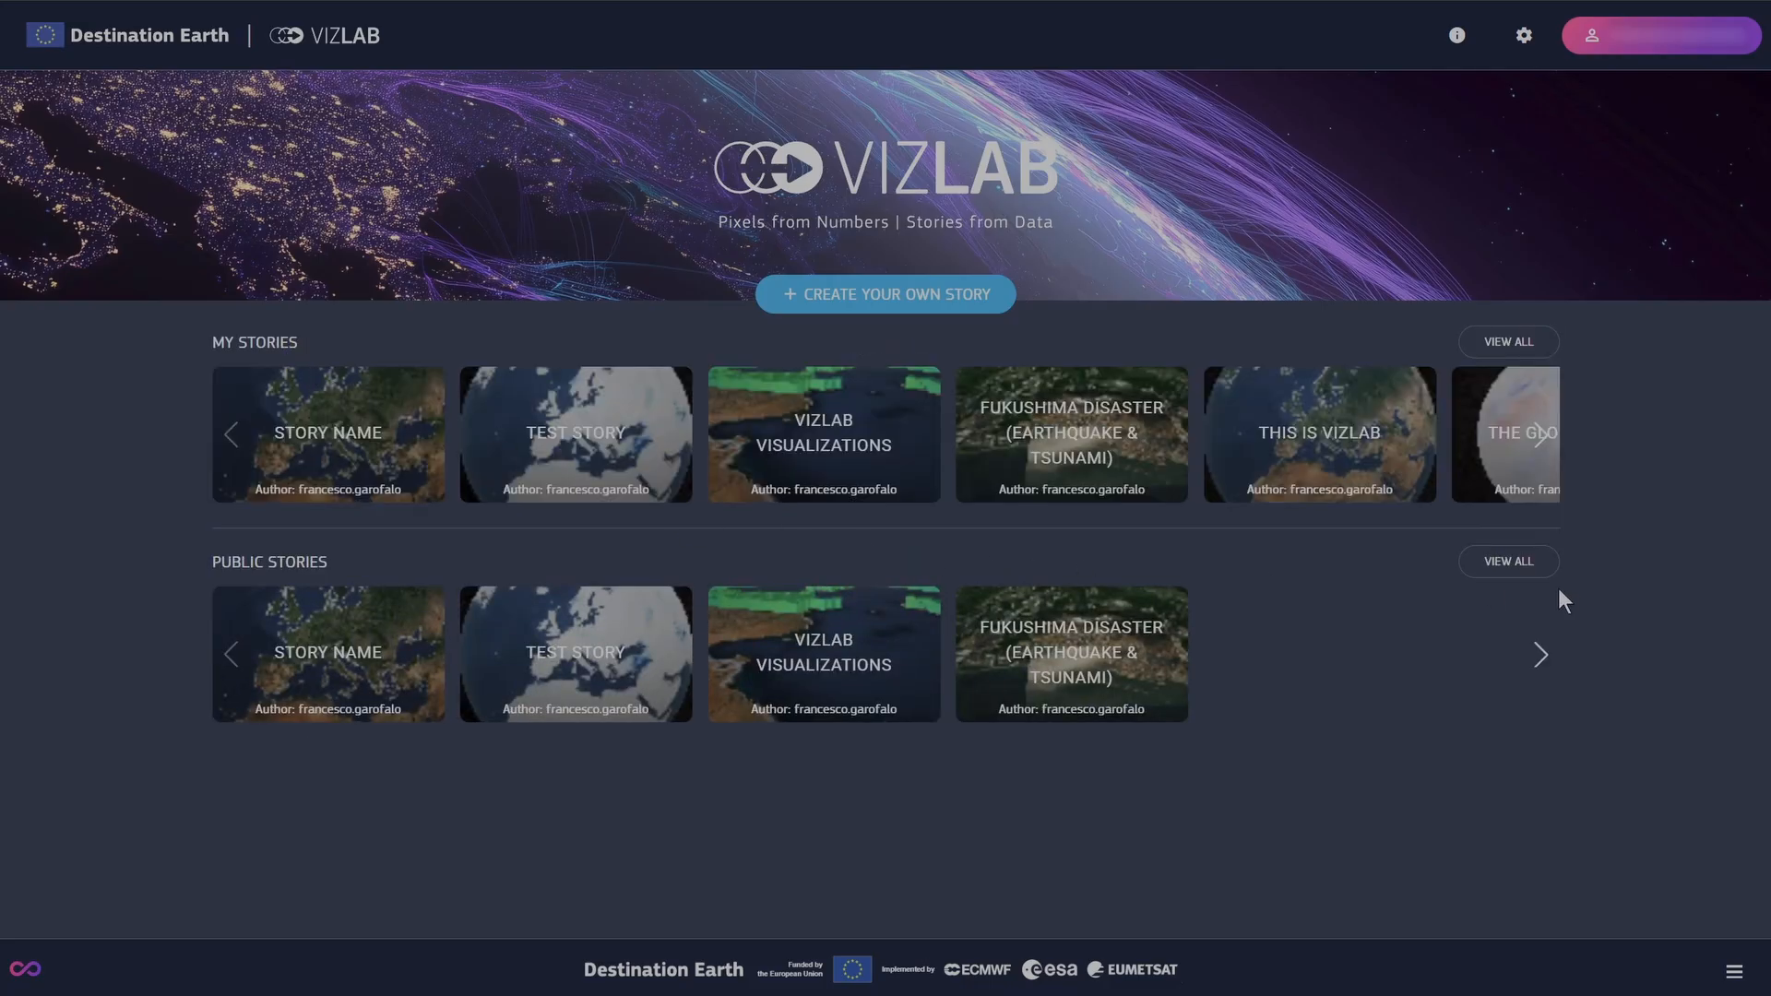
View all public stories, return to the welcome page and start creating a story
{"action": "left_click", "coordinate": [1510, 572]}
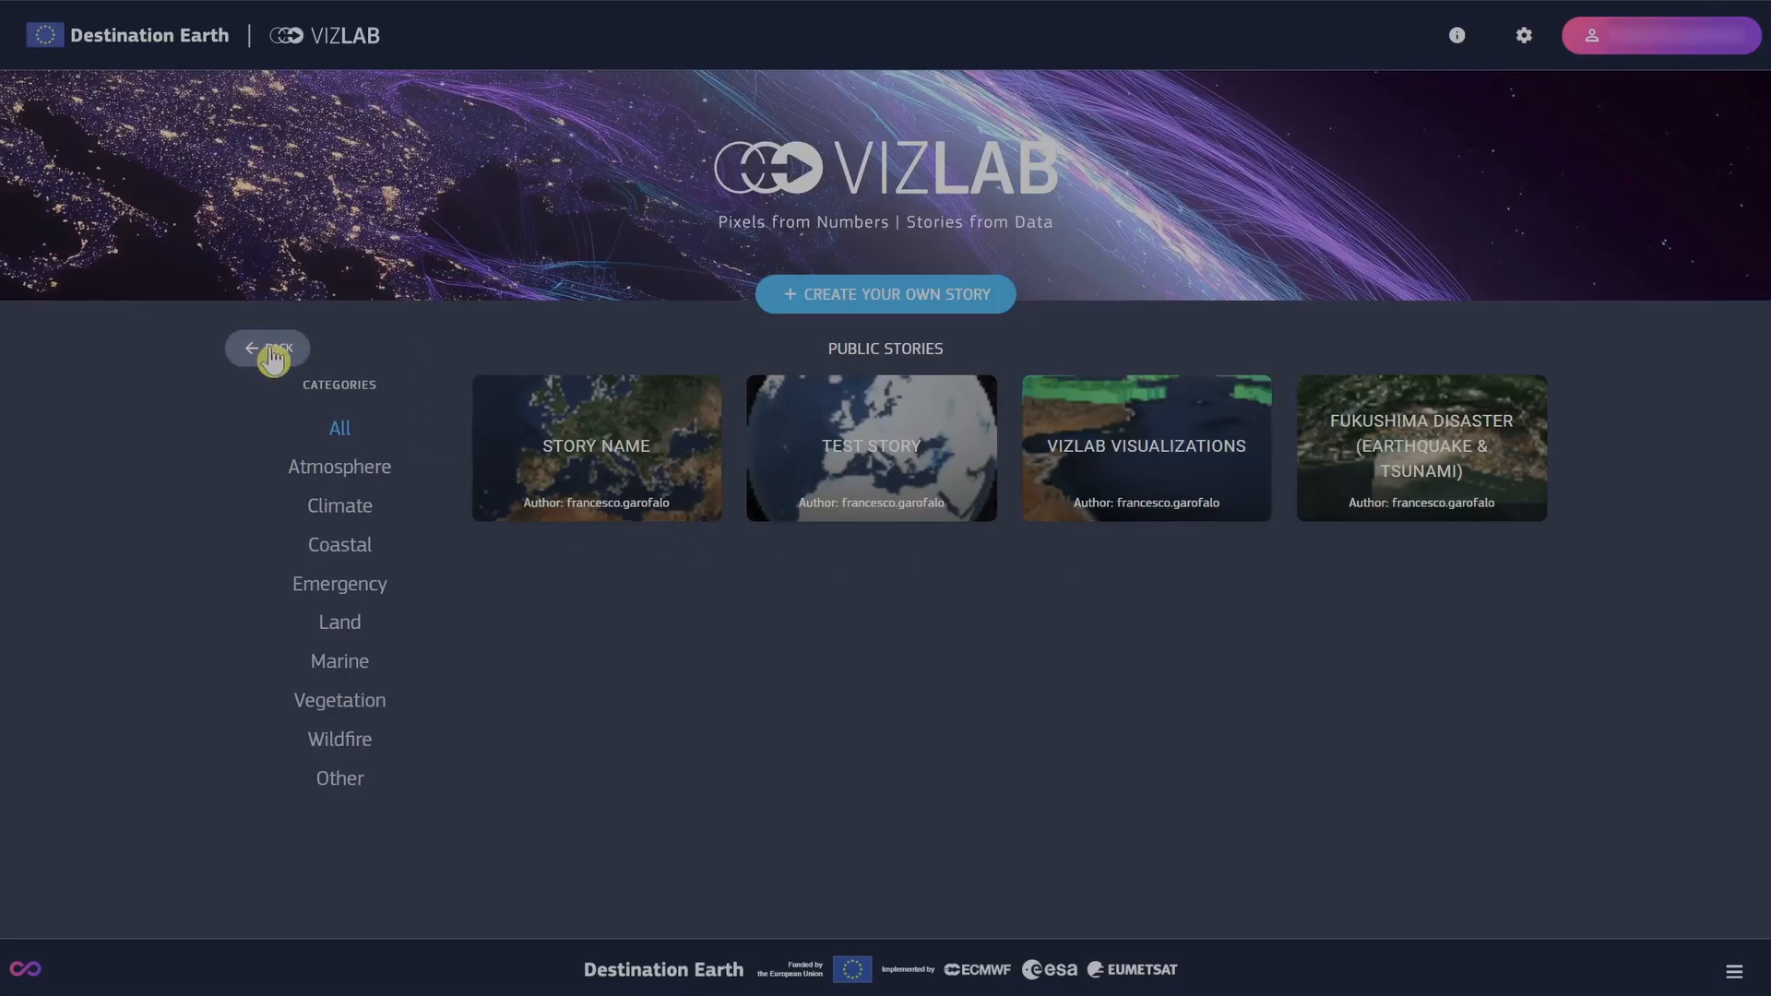
{"action": "left_click", "coordinate": [273, 356]}
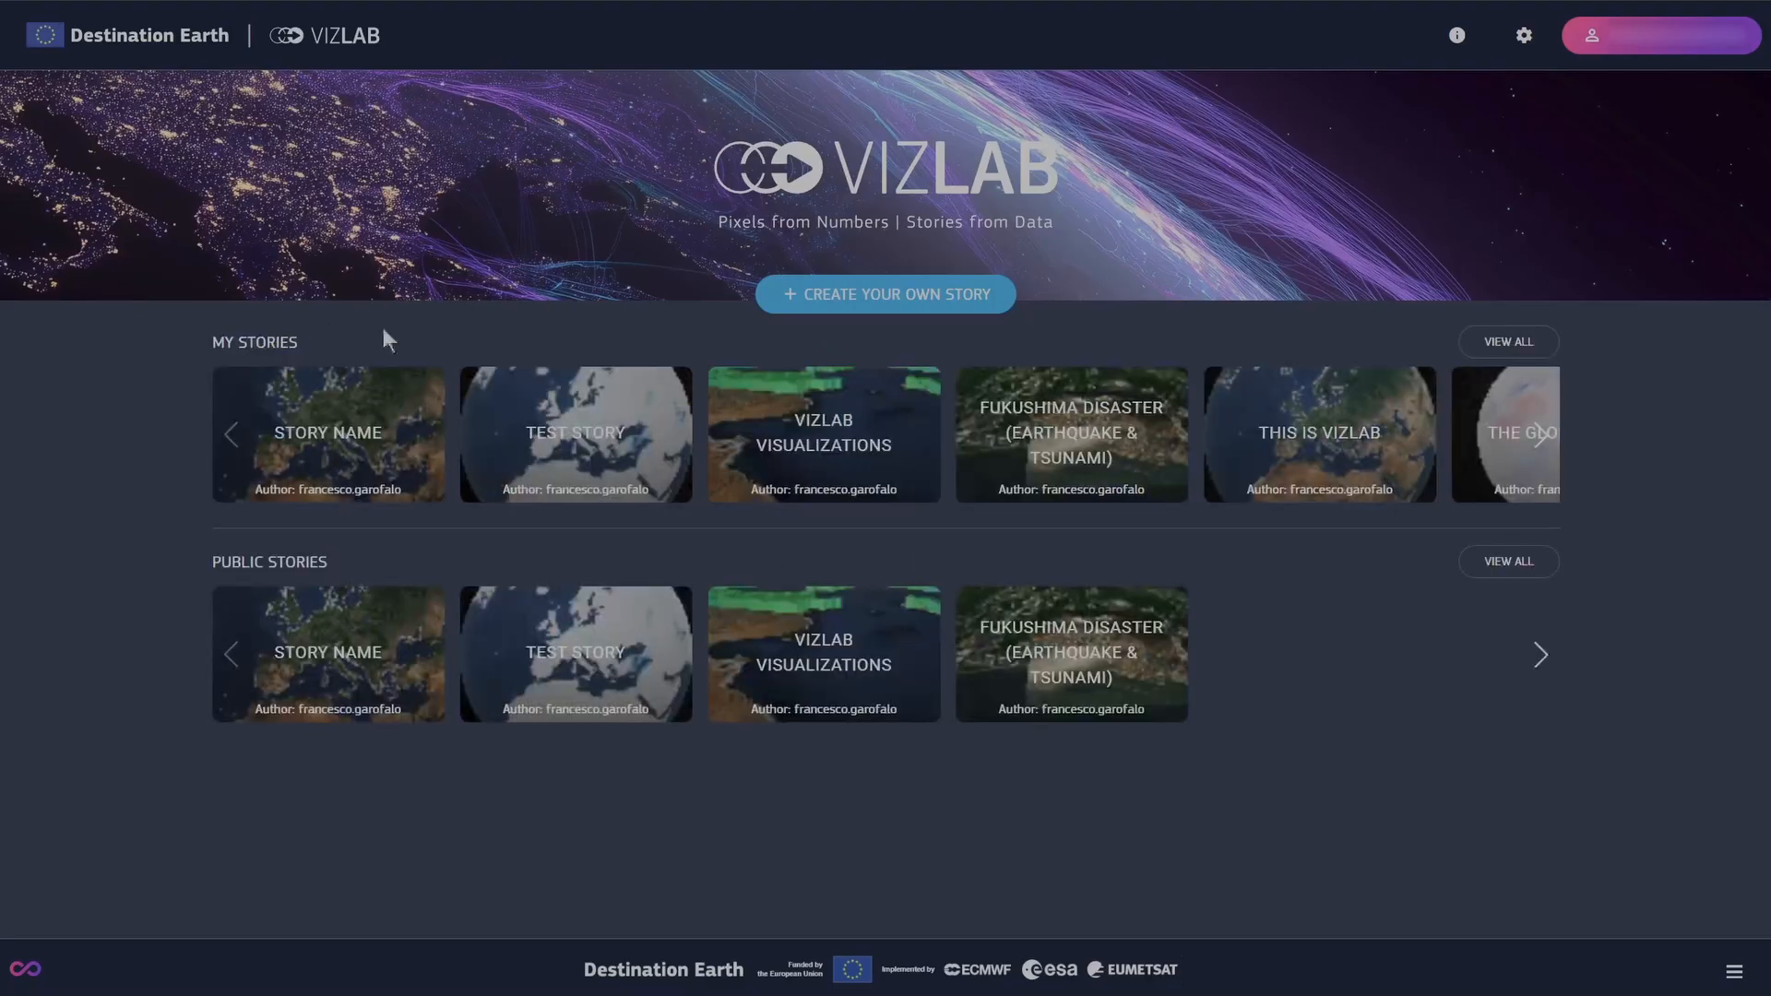
{"action": "left_click", "coordinate": [907, 301]}
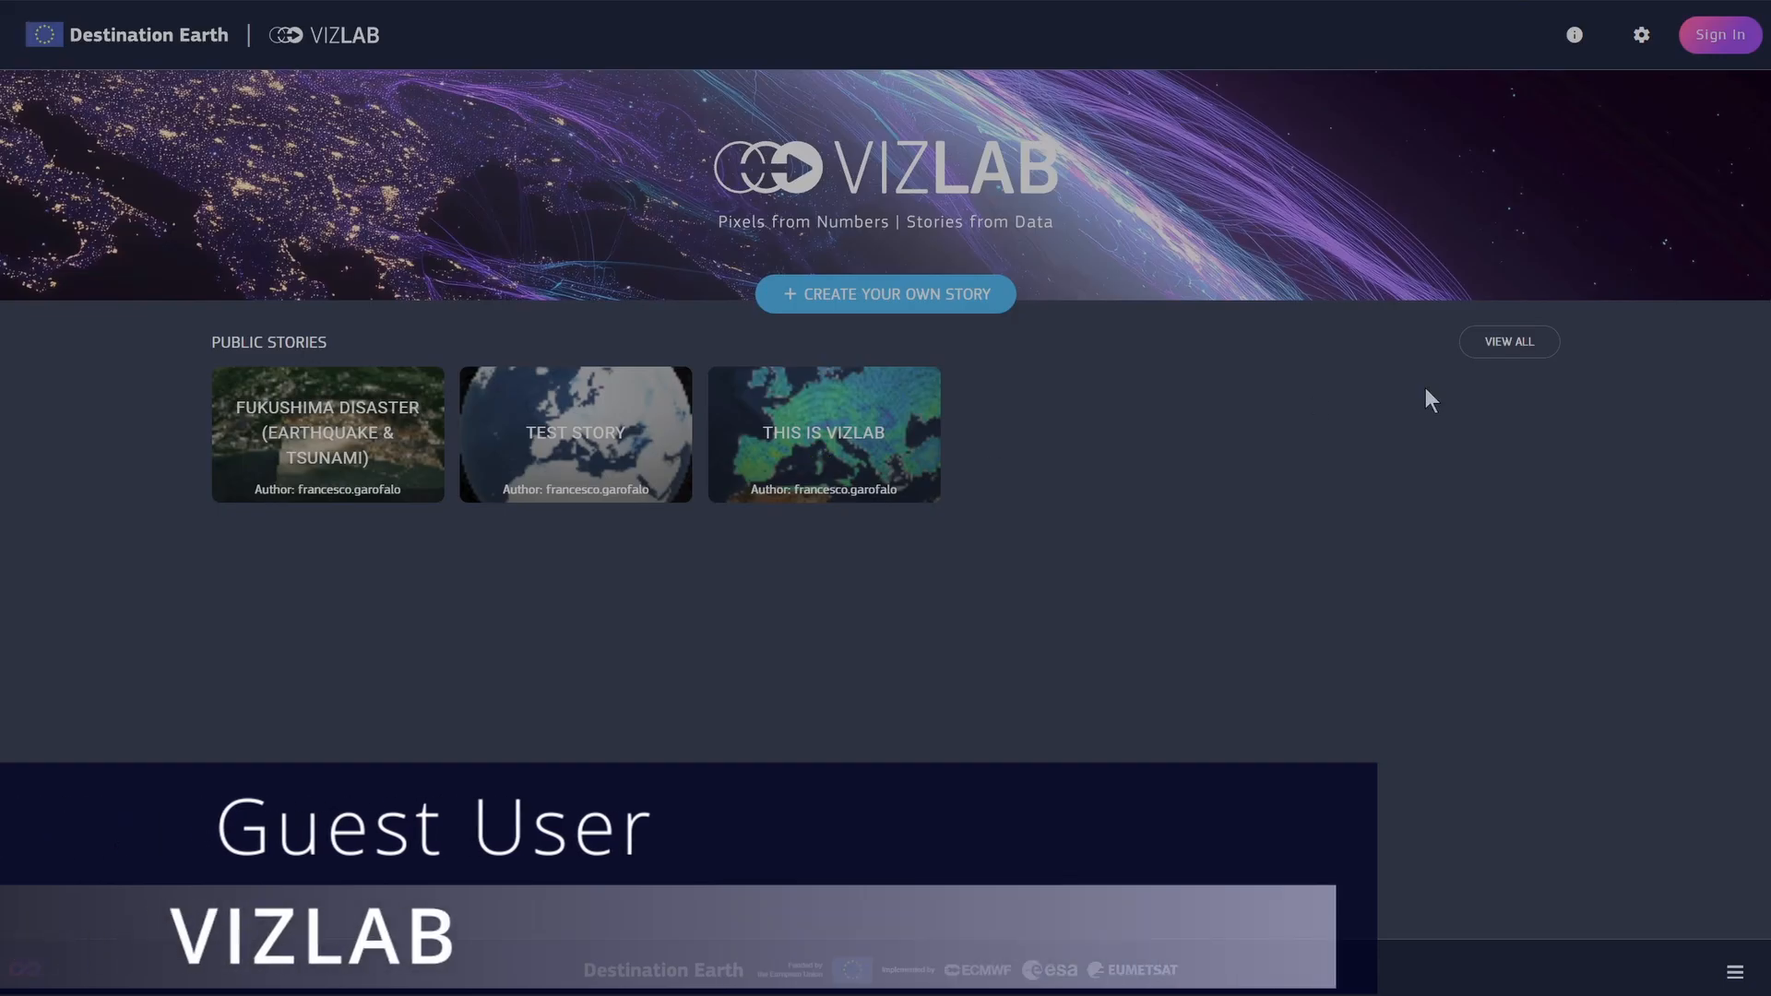
Open the public story This is Vizlab as a guest and add the total_precipitation dataset as a layer on its WMS slide
{"action": "left_click", "coordinate": [1504, 355]}
{"action": "left_click", "coordinate": [1233, 501]}
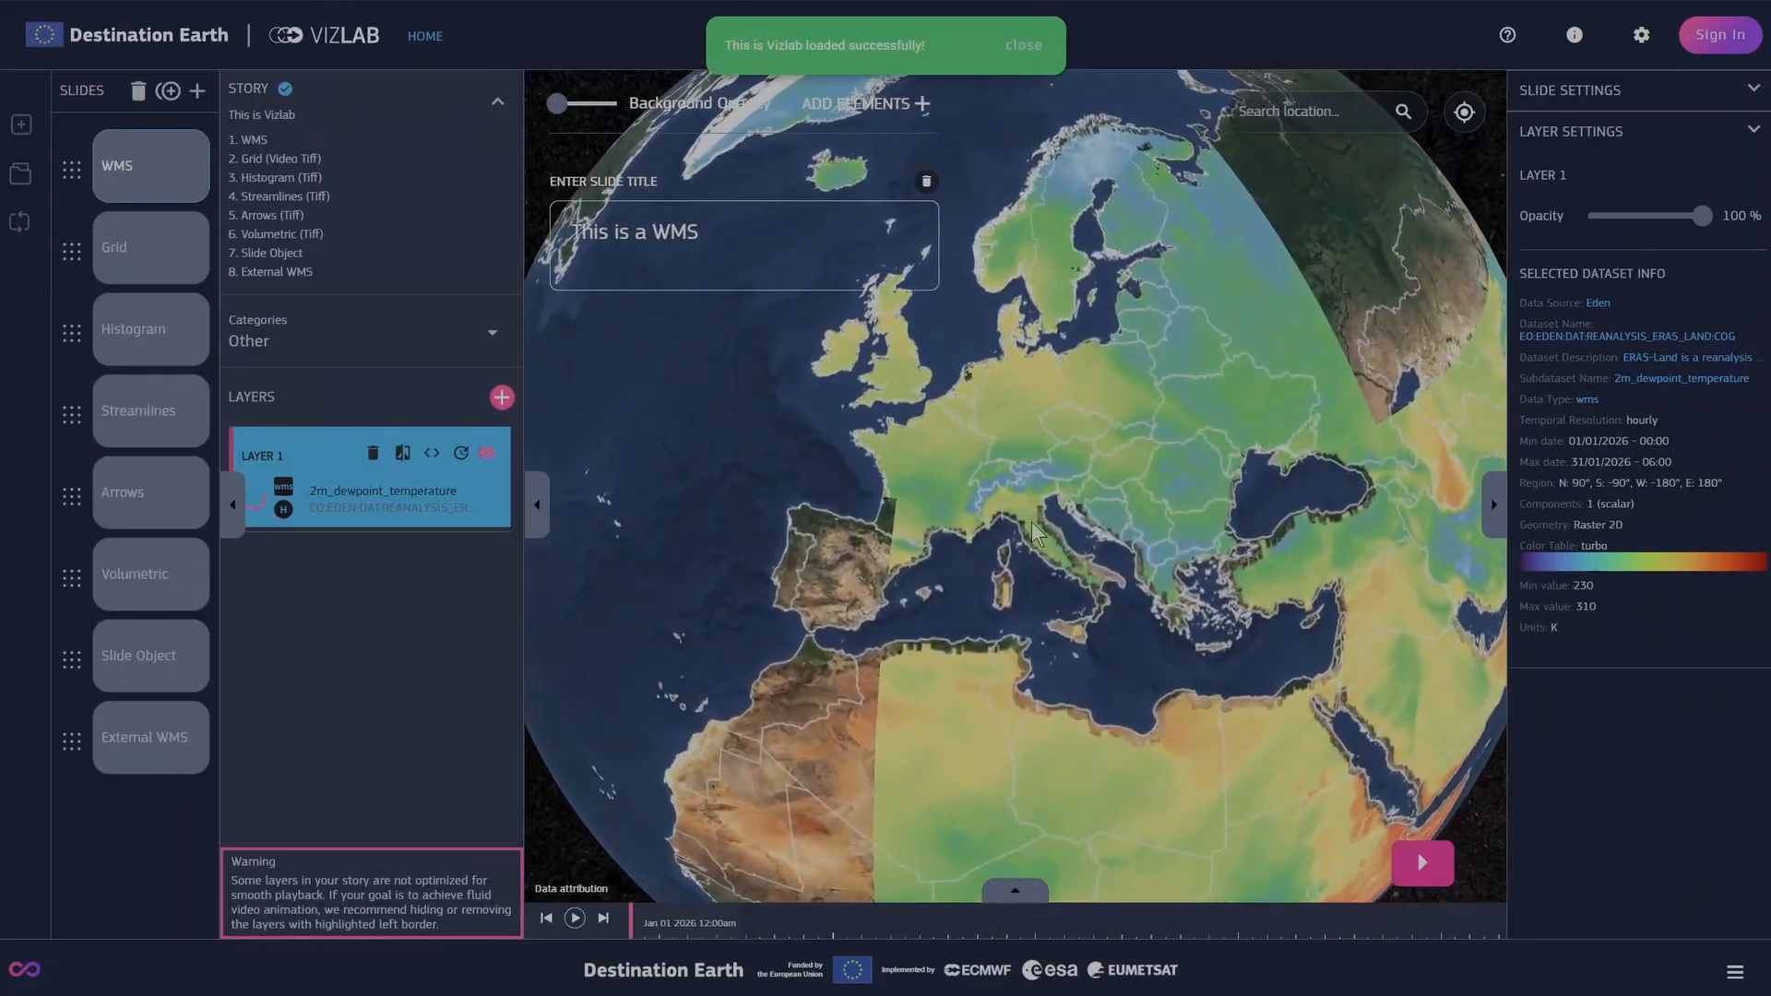
{"action": "left_click", "coordinate": [501, 403]}
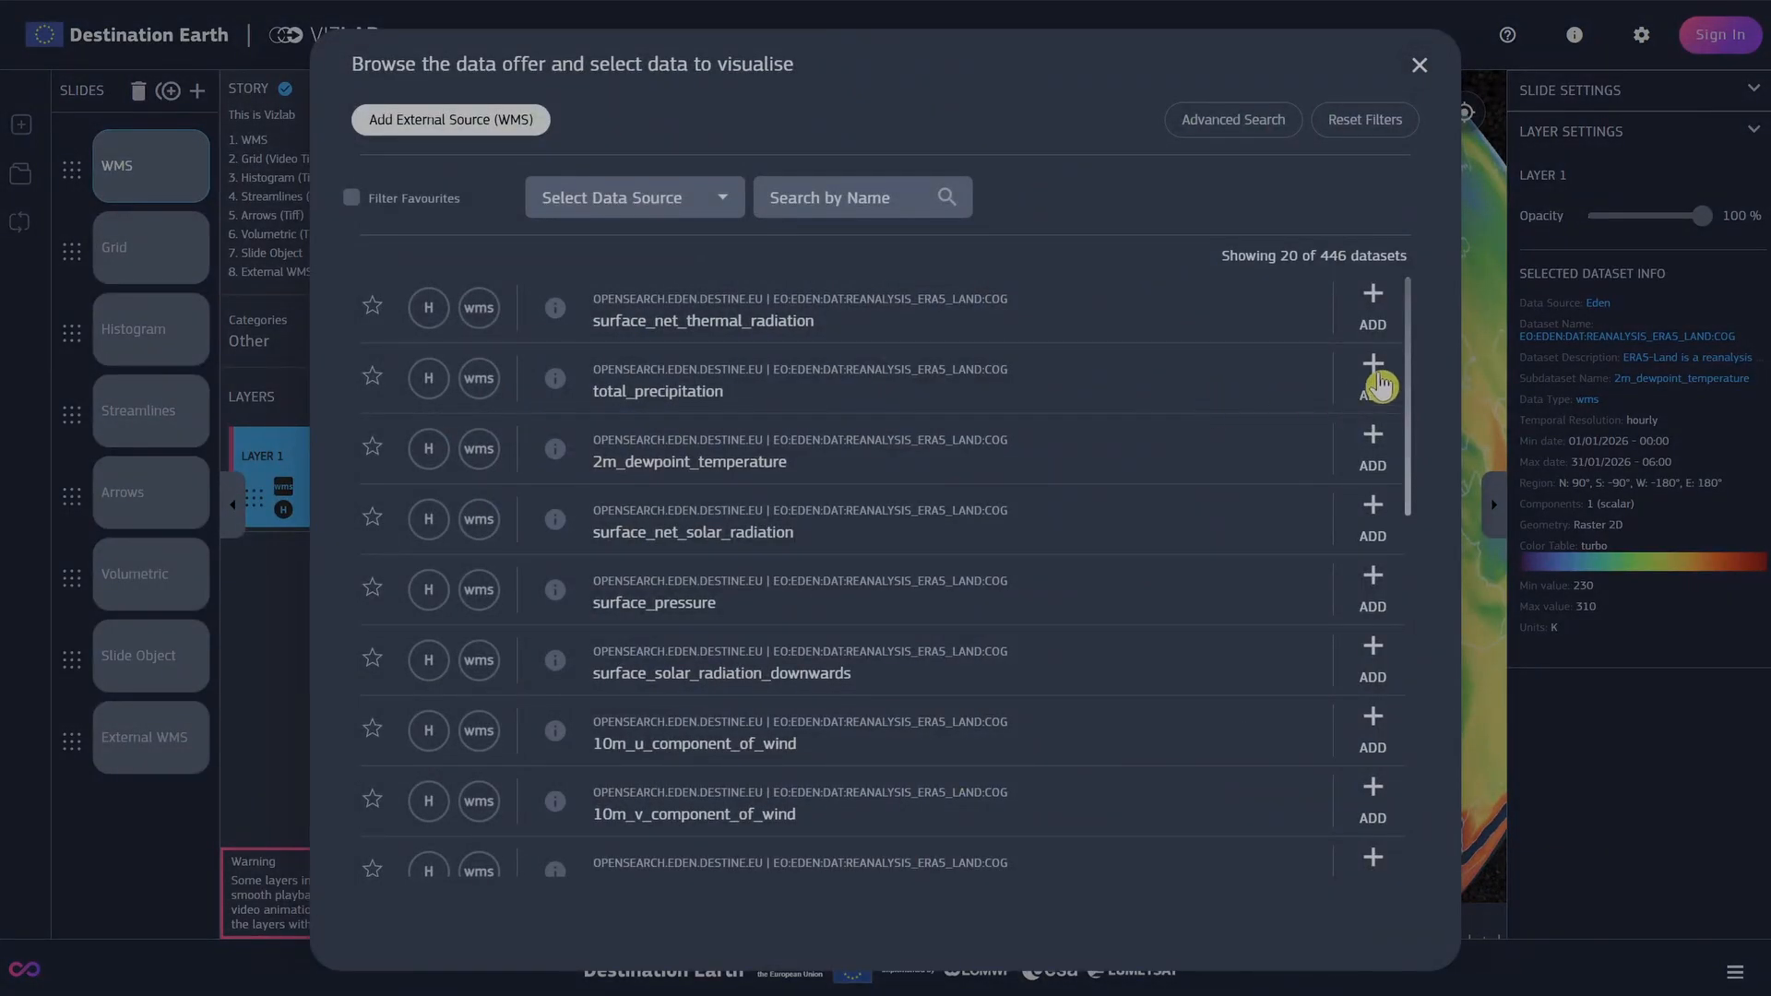
{"action": "left_click", "coordinate": [1375, 369]}
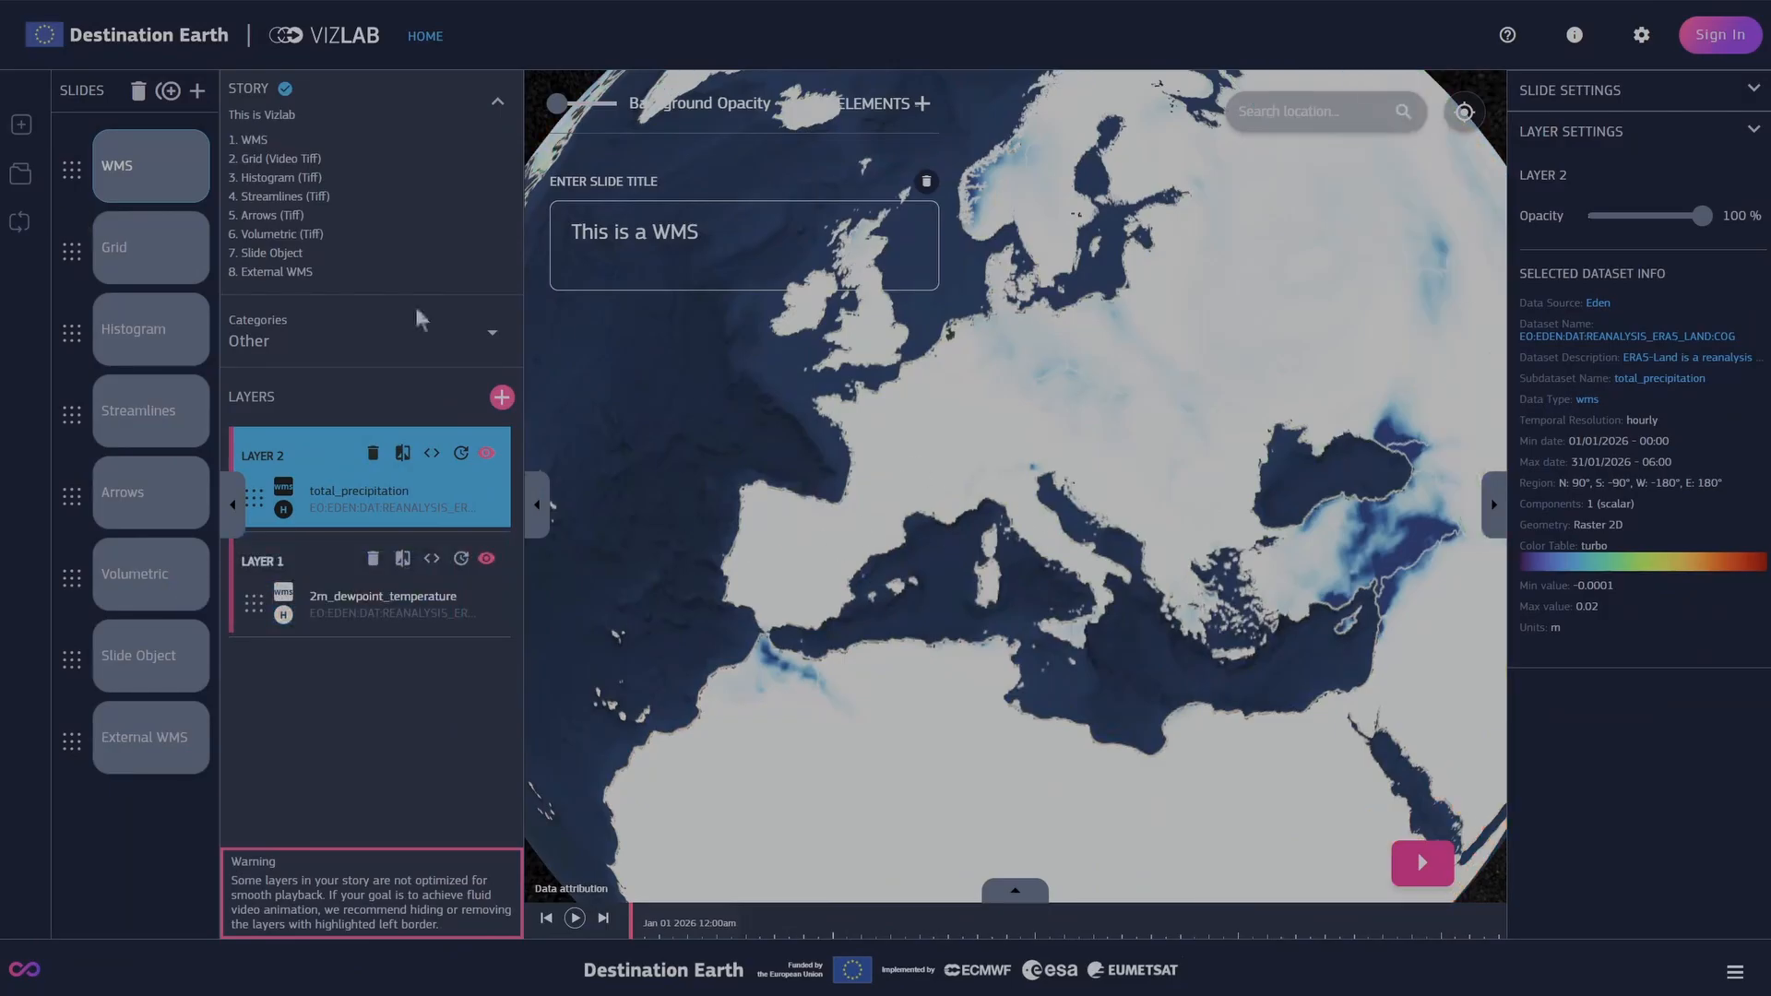
Create a new blank story as a guest and rotate its globe slightly
{"action": "left_click", "coordinate": [21, 129]}
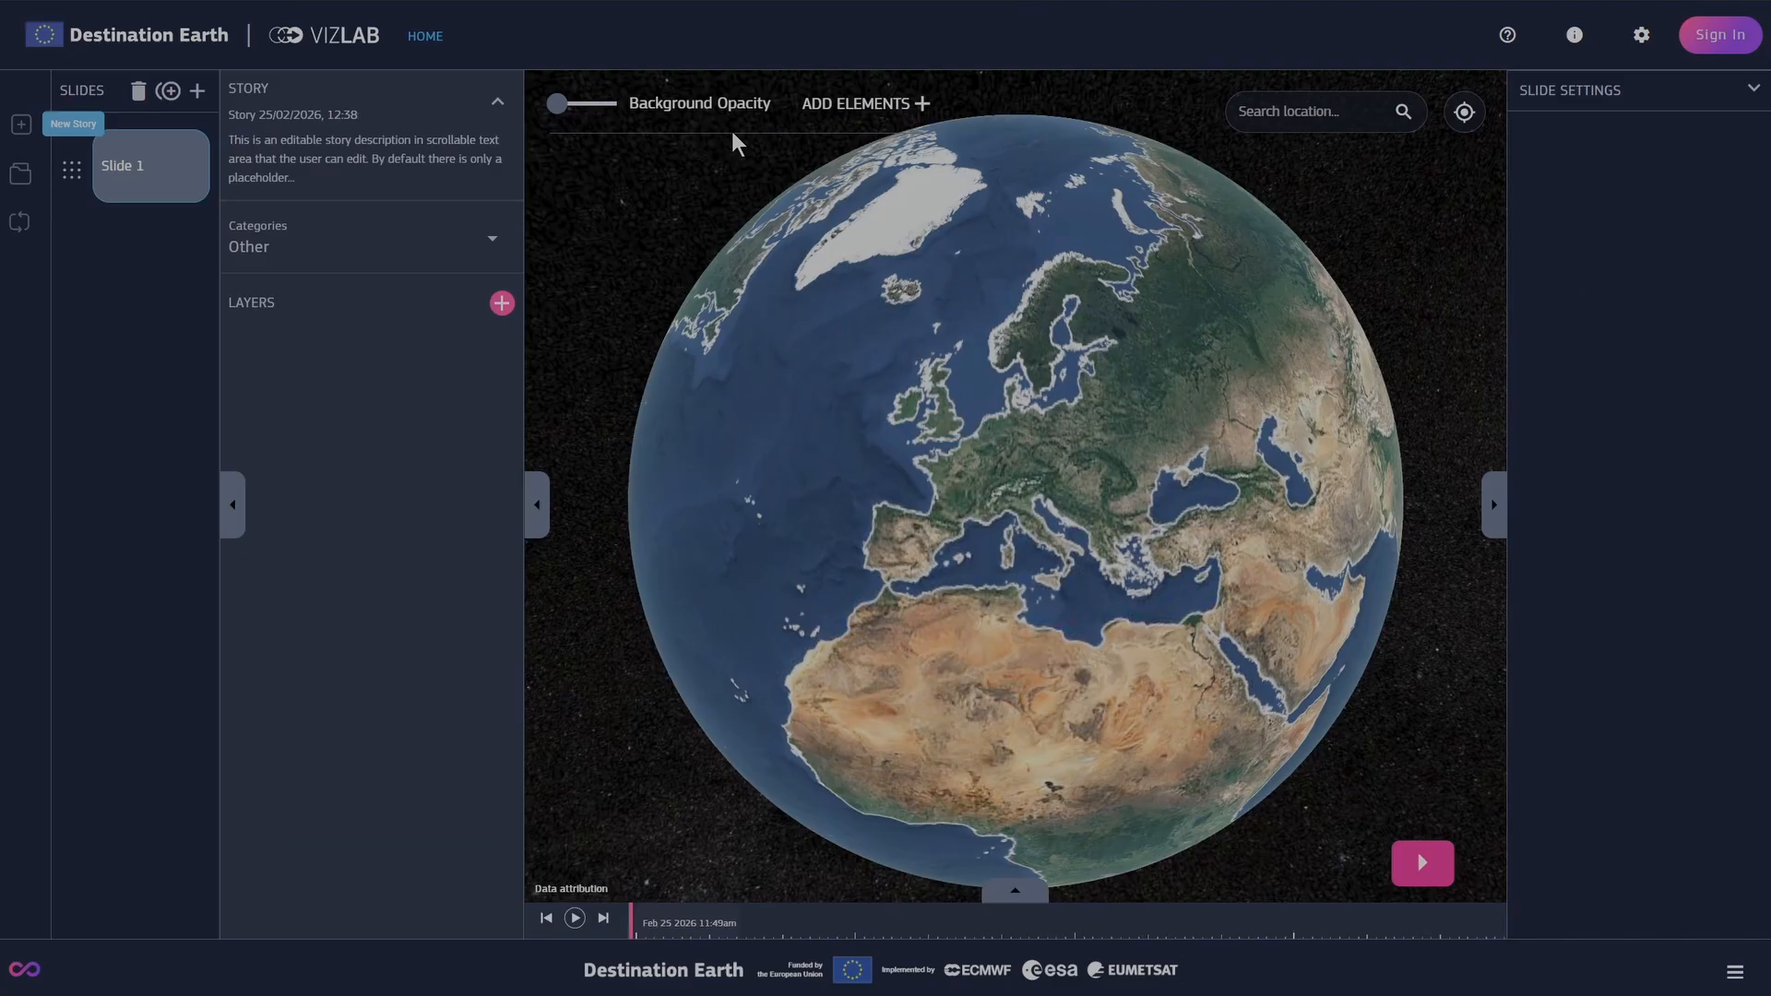
{"action": "left_click_drag", "start_coordinate": [835, 413], "coordinate": [832, 398]}
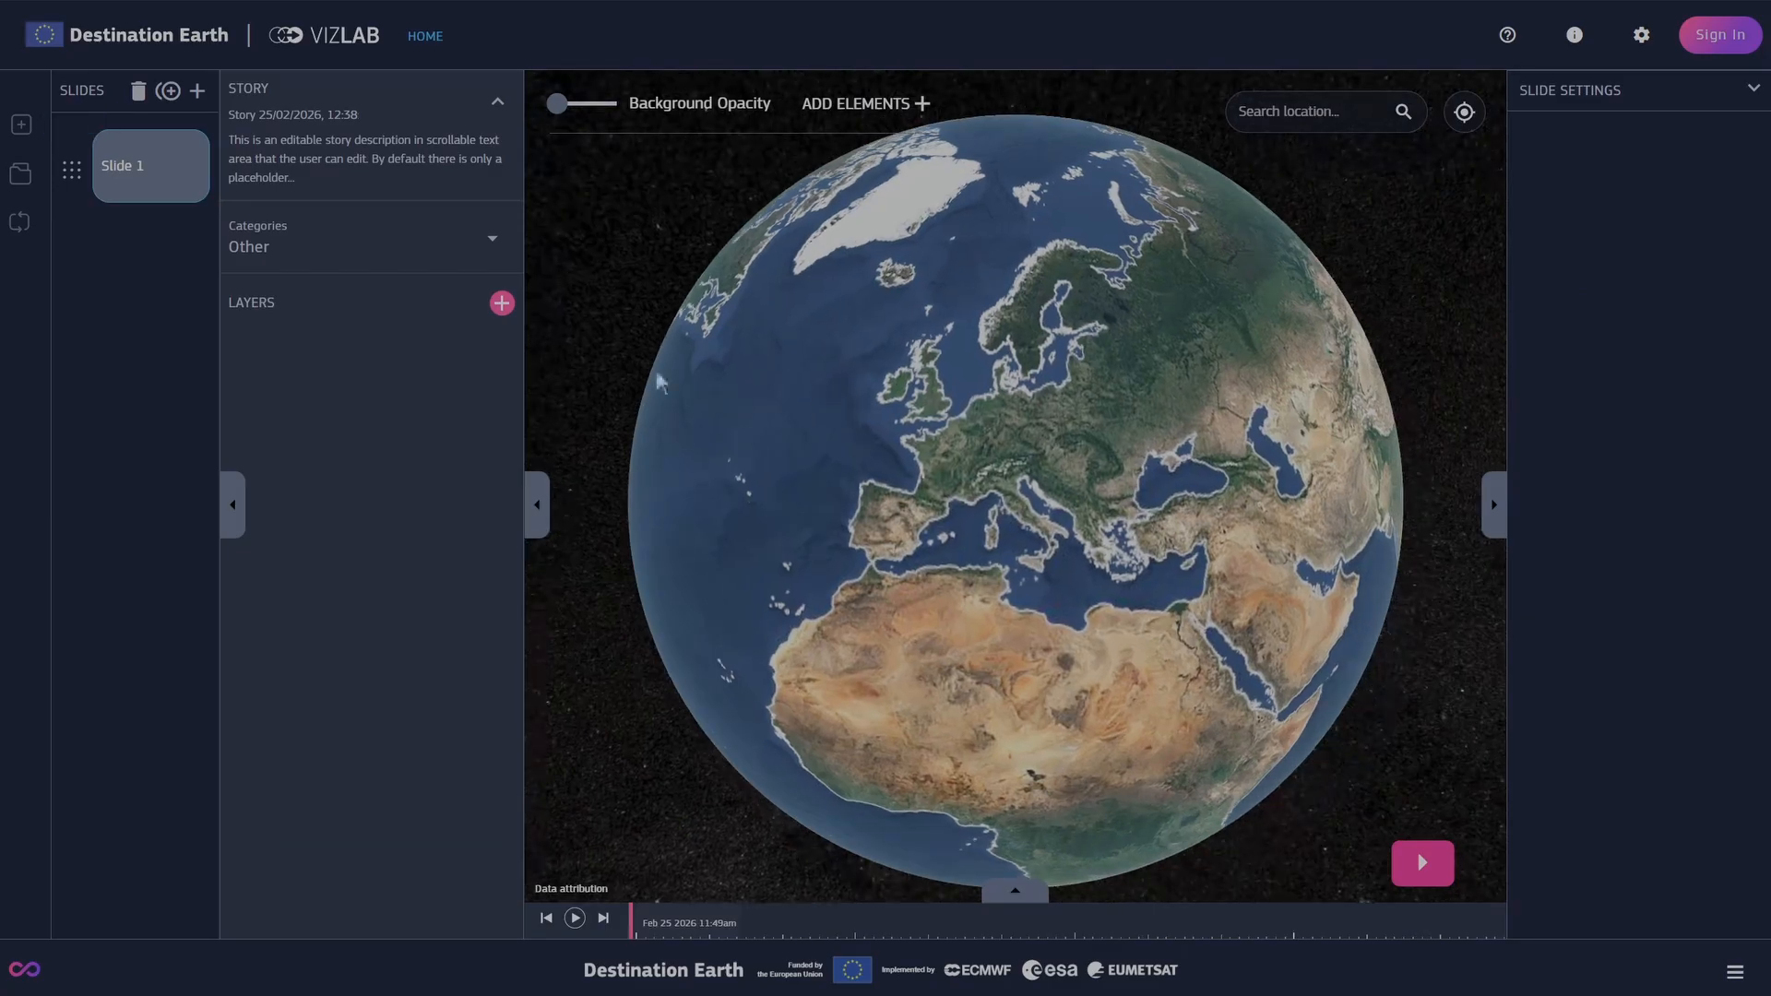